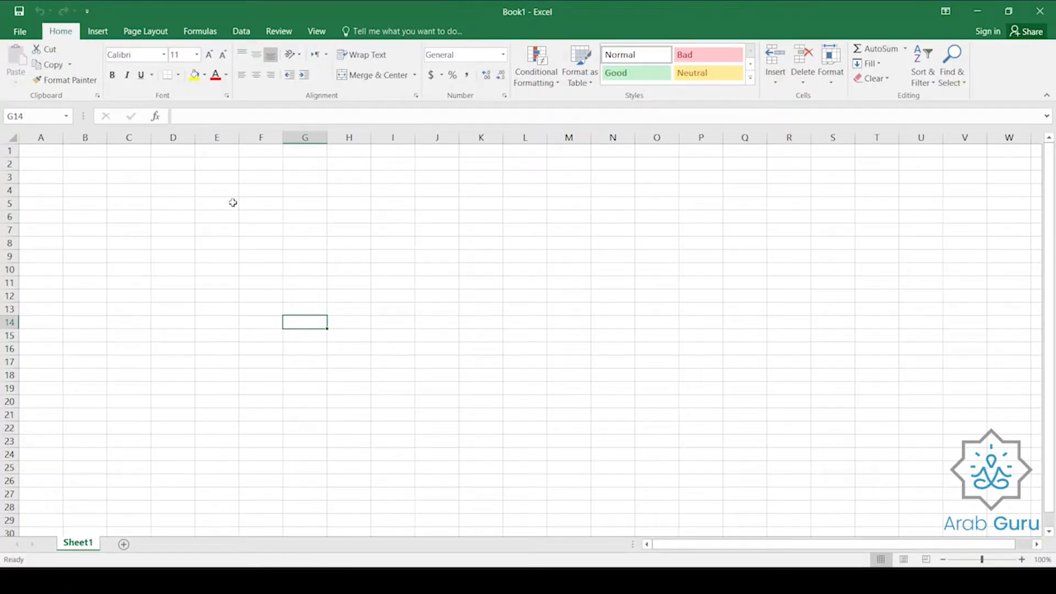
pyautogui.moveTo(231, 201); pyautogui.dragTo(787, 434)
pyautogui.click(529, 364)
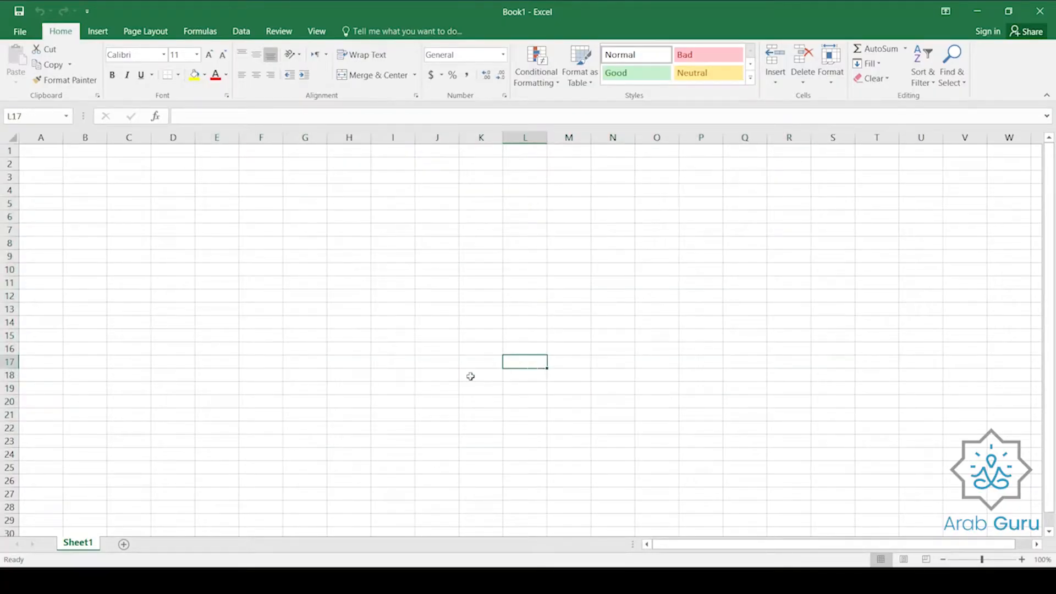
pyautogui.moveTo(261, 219); pyautogui.dragTo(712, 428)
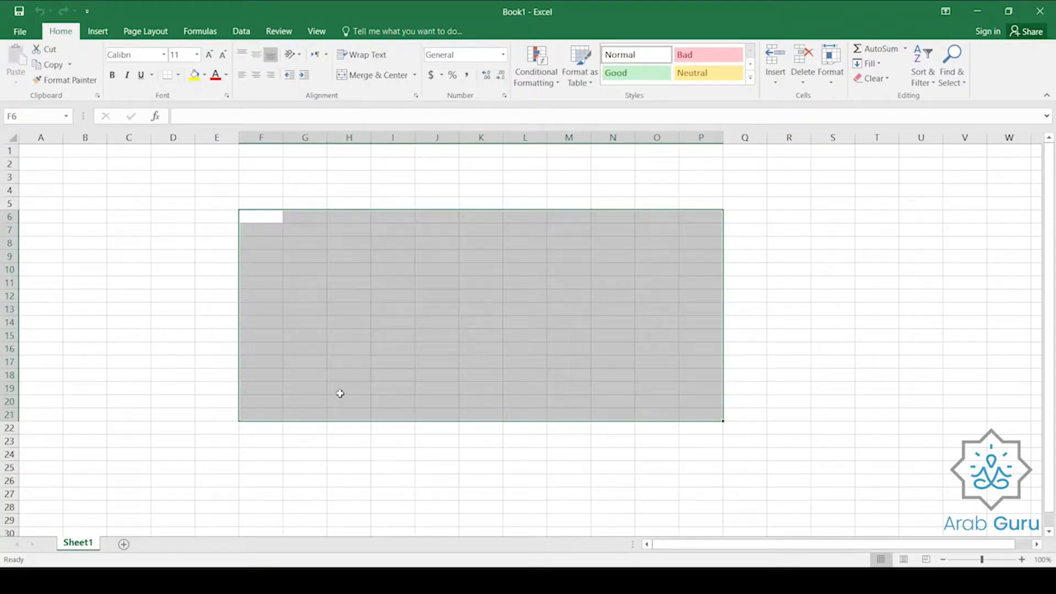
pyautogui.click(365, 362)
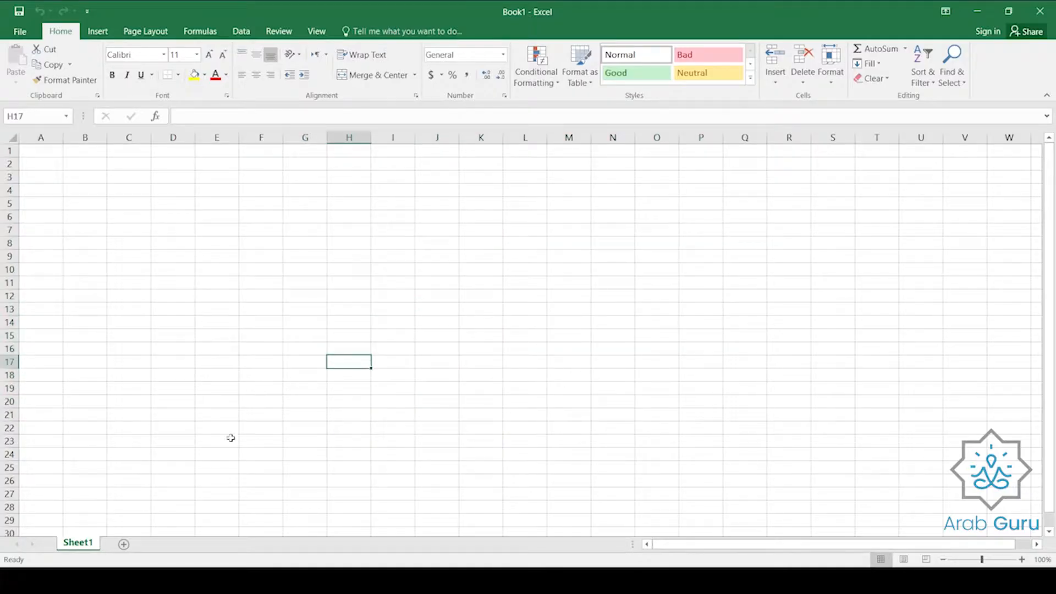
# - Add three new worksheets to the workbook
pyautogui.click(124, 544)
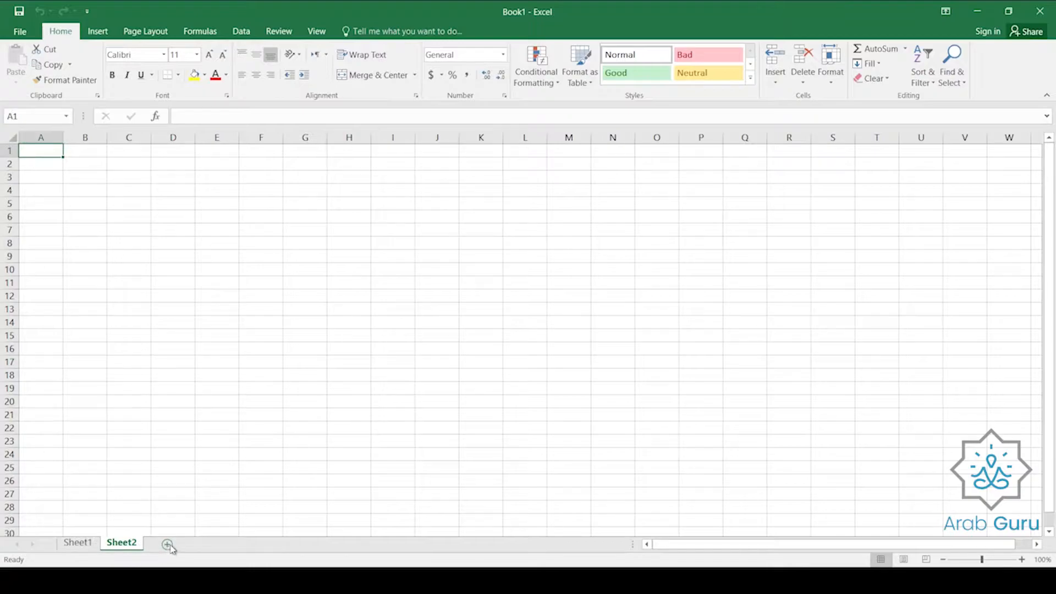
pyautogui.click(168, 544)
pyautogui.click(210, 544)
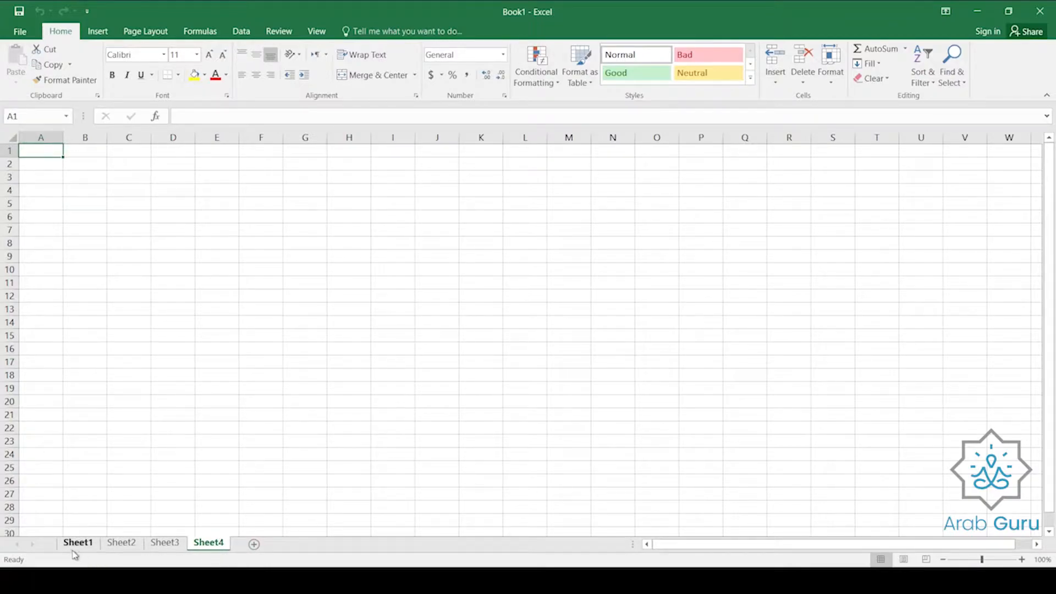
# - Look through the worksheets, selecting a block of cells on Sheet4, Sheet3 and Sheet2, and return to Sheet1
pyautogui.click(165, 543)
pyautogui.click(77, 543)
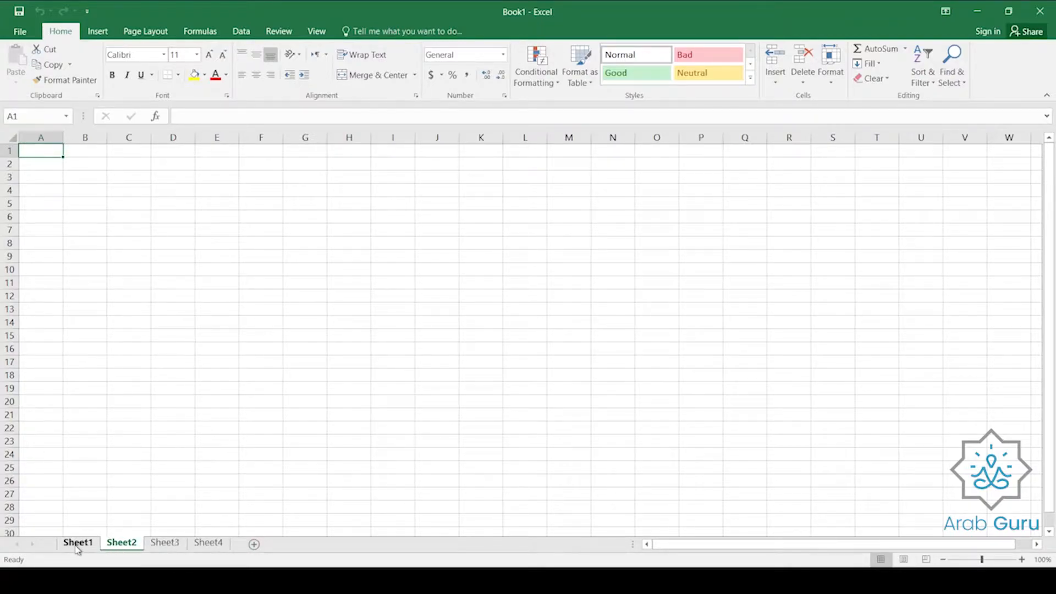
pyautogui.click(122, 543)
pyautogui.click(208, 543)
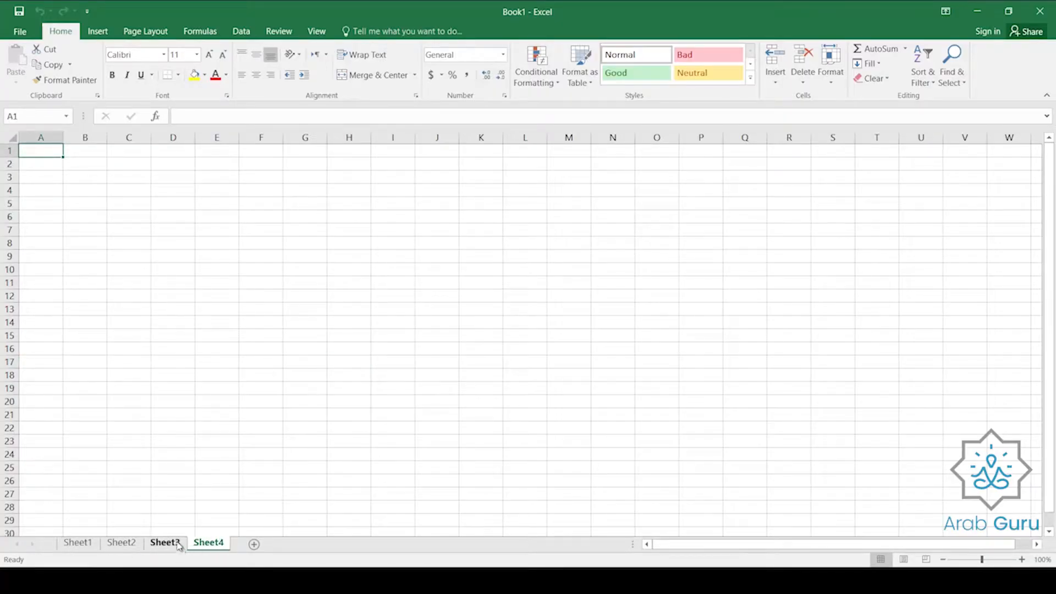
pyautogui.moveTo(115, 222); pyautogui.dragTo(440, 431)
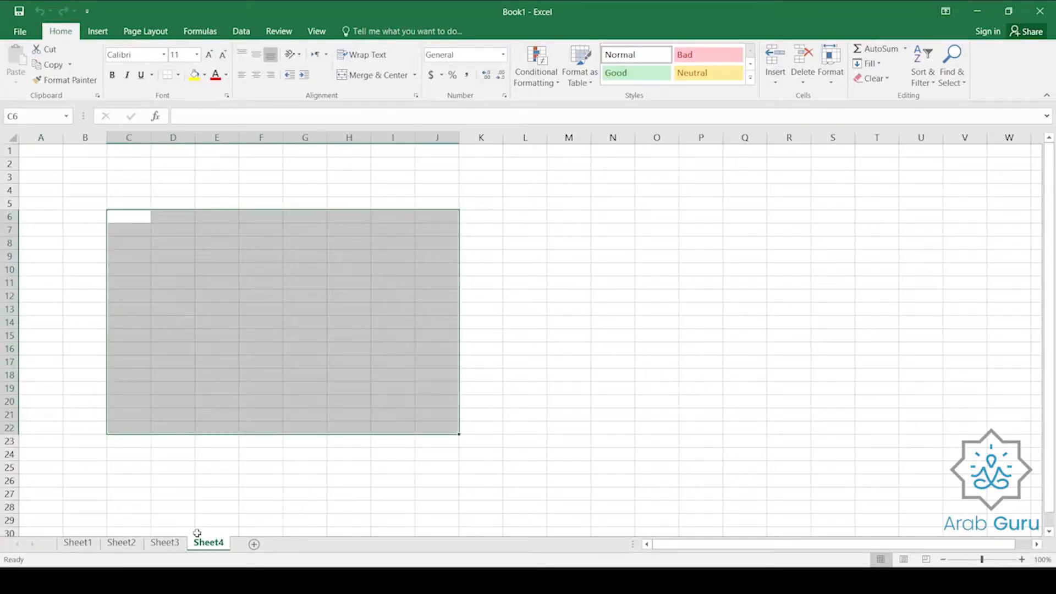
pyautogui.click(168, 548)
pyautogui.moveTo(172, 335); pyautogui.dragTo(308, 482)
pyautogui.click(135, 542)
pyautogui.moveTo(401, 193); pyautogui.dragTo(616, 349)
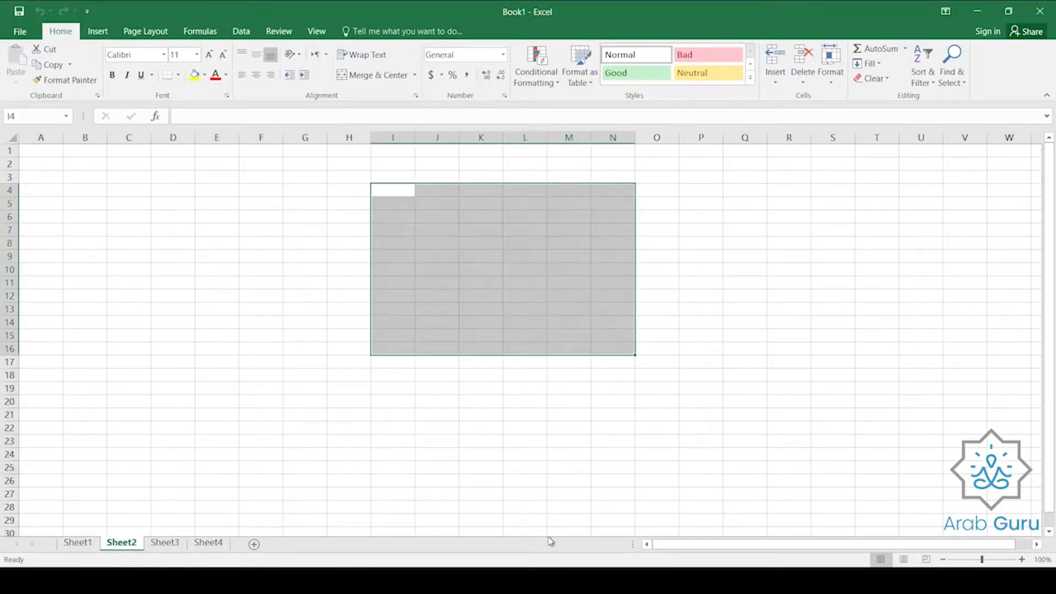
pyautogui.click(90, 546)
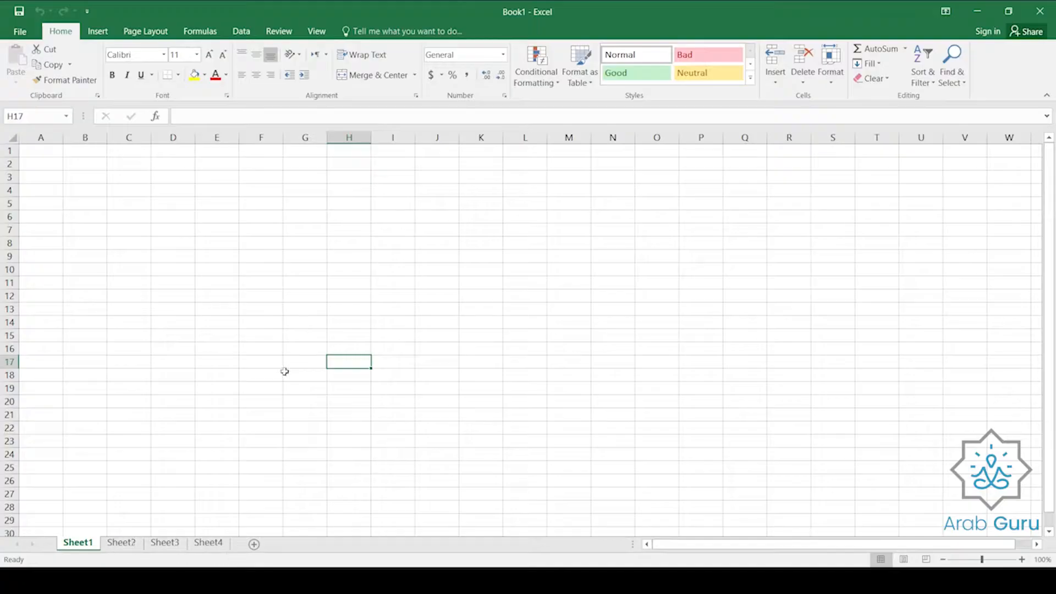
pyautogui.click(133, 246)
pyautogui.click(170, 275)
pyautogui.click(170, 325)
pyautogui.click(189, 358)
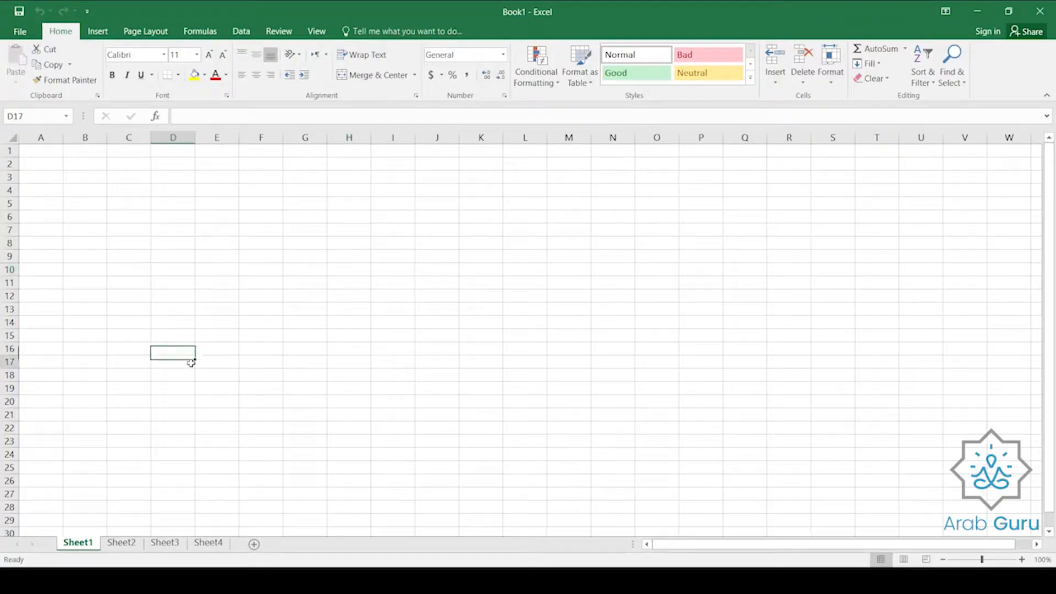
pyautogui.click(264, 318)
pyautogui.click(325, 255)
pyautogui.click(394, 269)
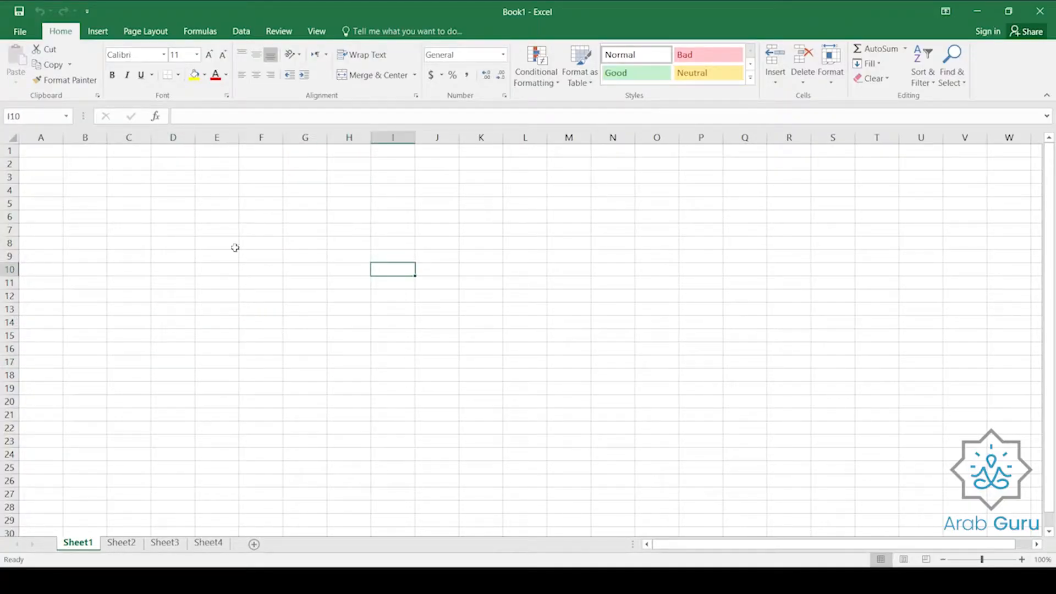
pyautogui.moveTo(205, 219); pyautogui.dragTo(422, 420)
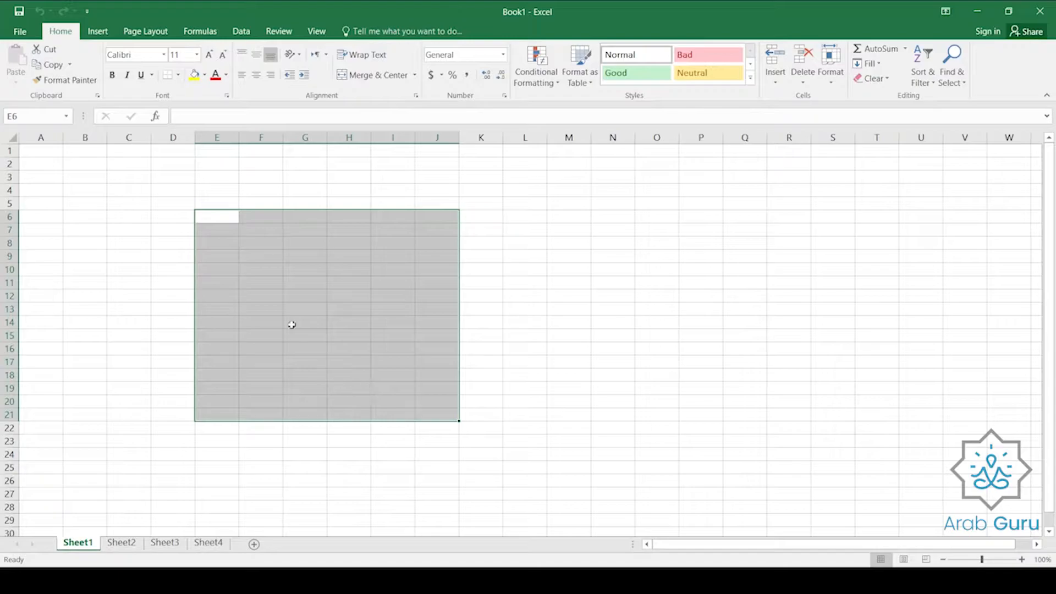
pyautogui.click(229, 231)
pyautogui.click(312, 239)
pyautogui.moveTo(358, 294)
pyautogui.mouseDown()
pyautogui.moveTo(360, 309)
pyautogui.moveTo(352, 300)
pyautogui.mouseUp()
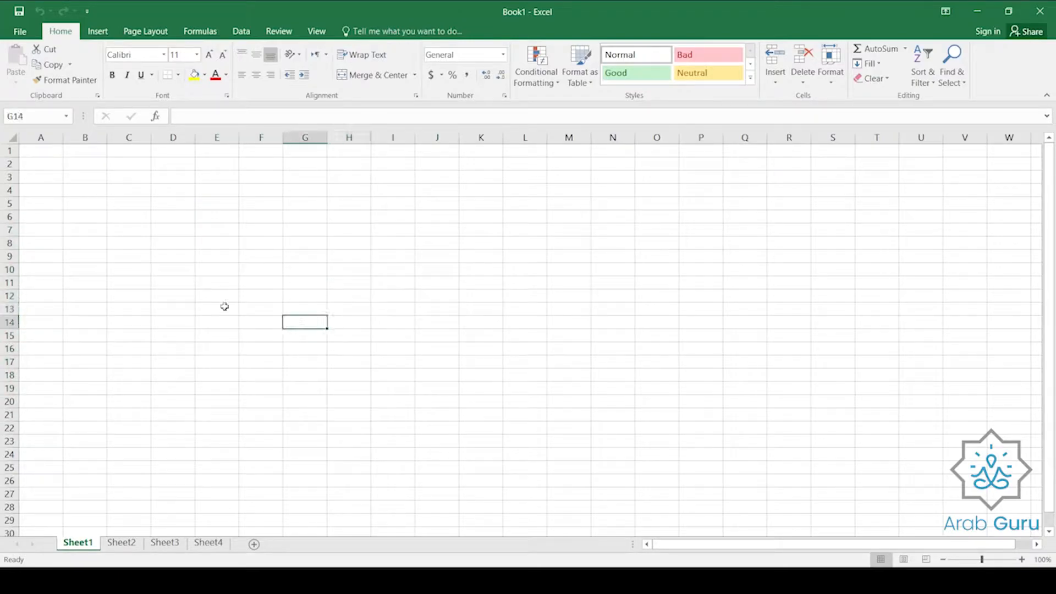
pyautogui.click(219, 269)
pyautogui.click(259, 268)
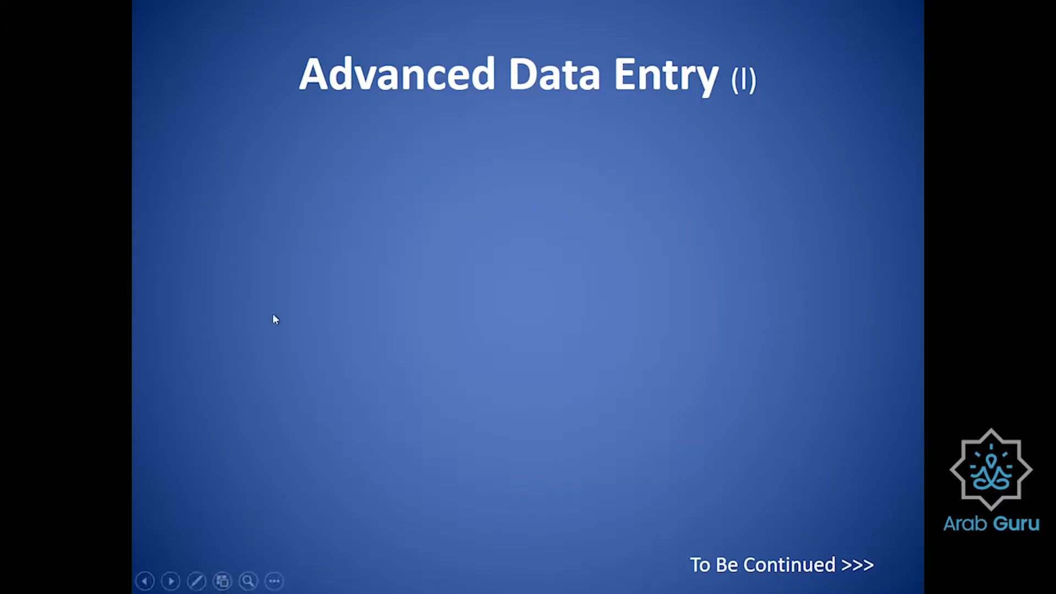
pyautogui.click(286, 286)
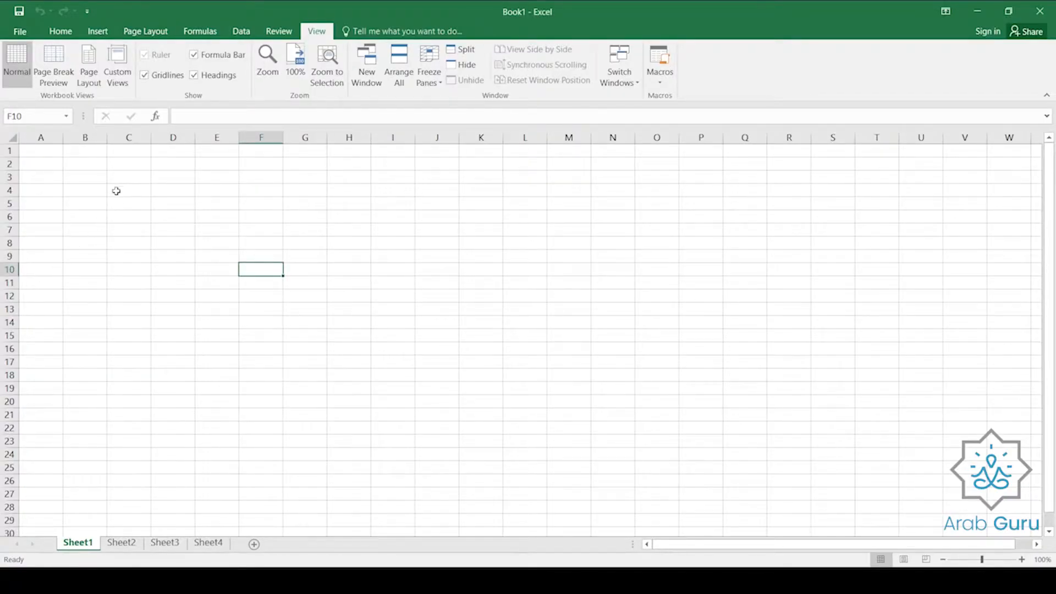
# - Enter the numbers 1, 2 and 3 in cells B4 to B6 of Sheet1
pyautogui.click(88, 190)
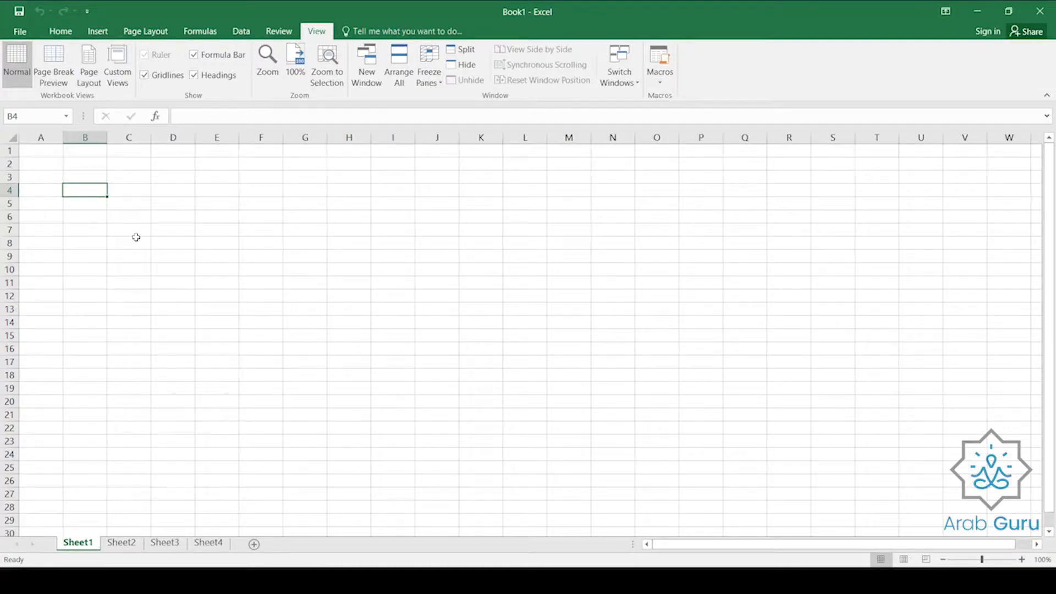
pyautogui.write('1')
pyautogui.press('Return')
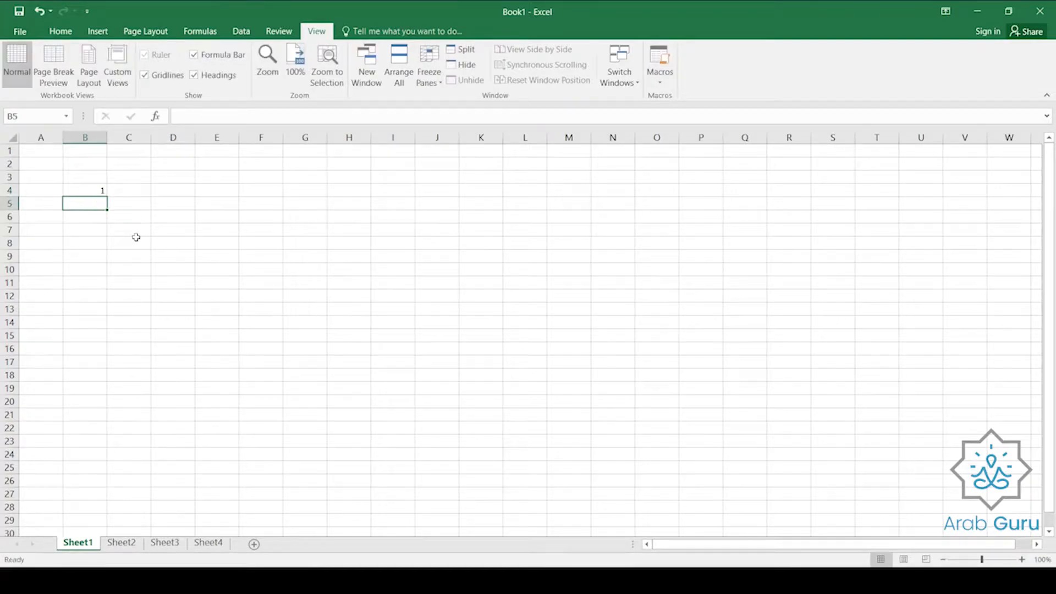
pyautogui.write('2')
pyautogui.press('Return')
pyautogui.write('3')
pyautogui.press('Return')
# - Enter the date 1/1/2021 in cell D4, beside the number list
pyautogui.press('Up')
pyautogui.press('Up')
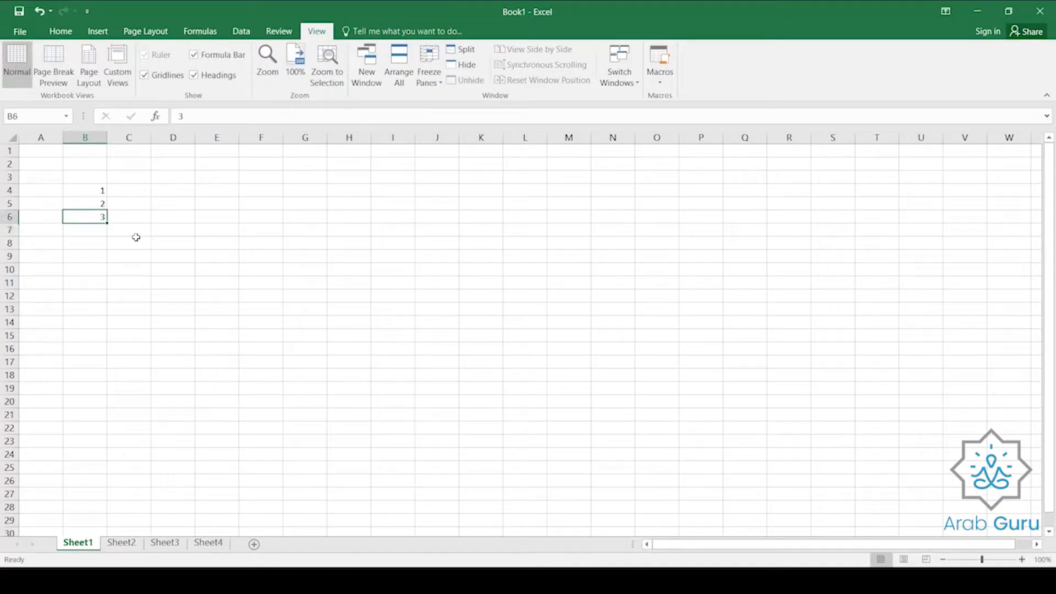
pyautogui.press('Right')
pyautogui.press('Right')
pyautogui.press('Up')
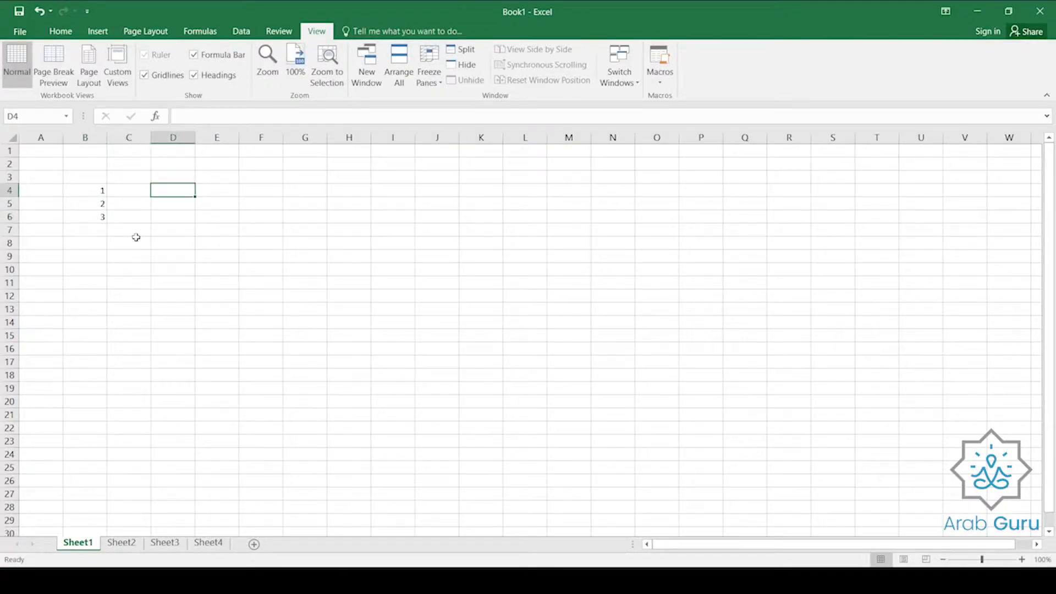
pyautogui.write('1/1/')
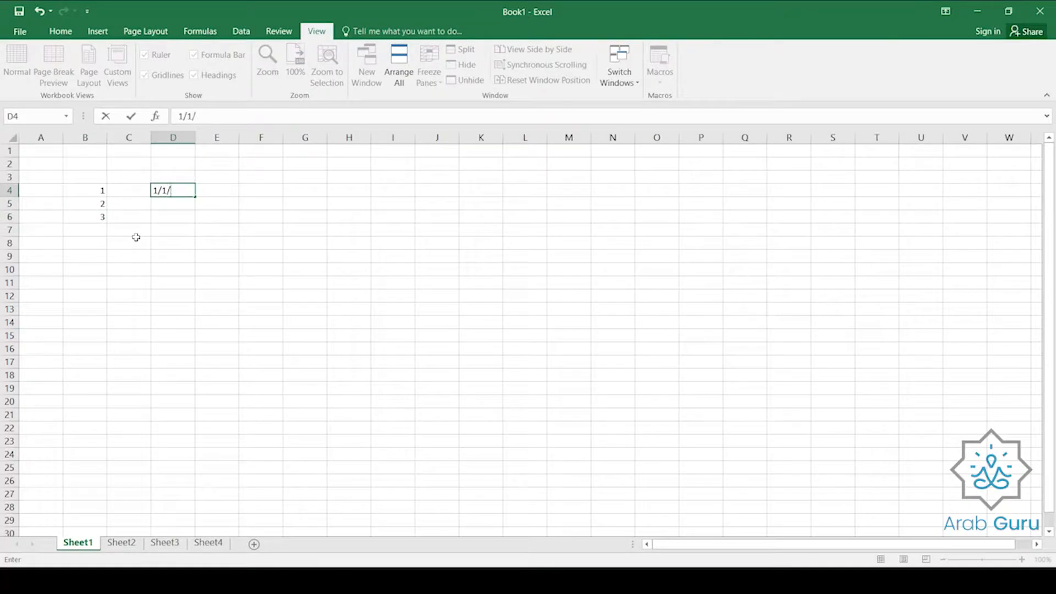
pyautogui.write('2021')
pyautogui.press('Return')
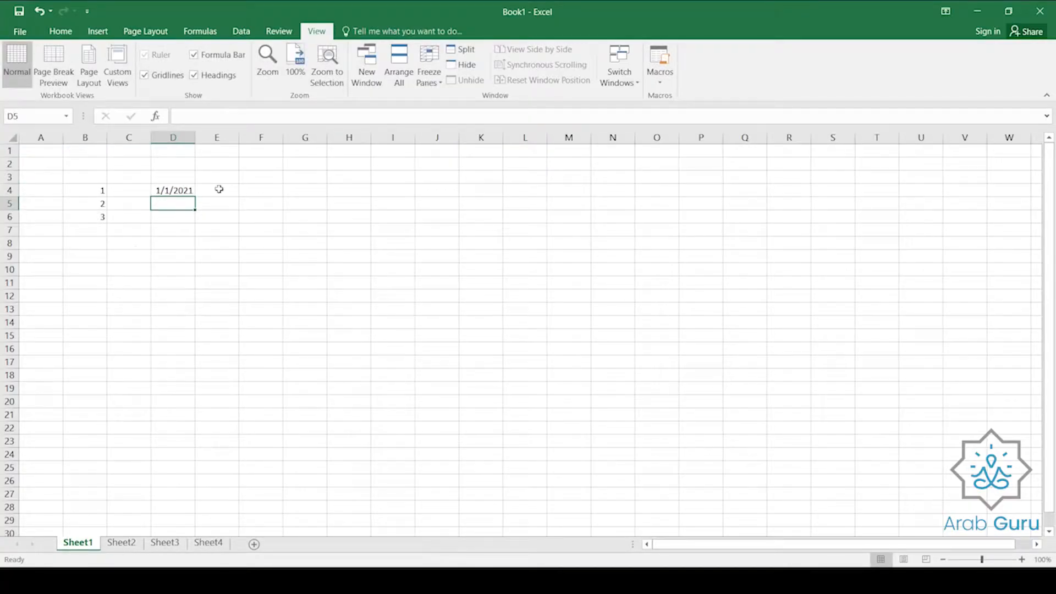
# - Enter the abbreviated weekday Sun in cell F4
pyautogui.click(260, 190)
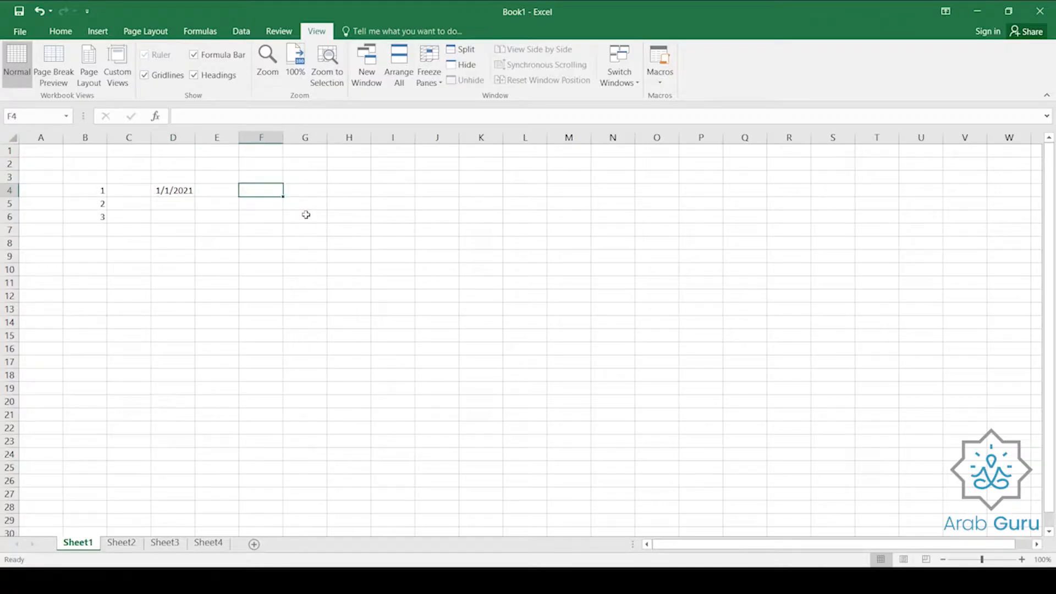
pyautogui.write('Su')
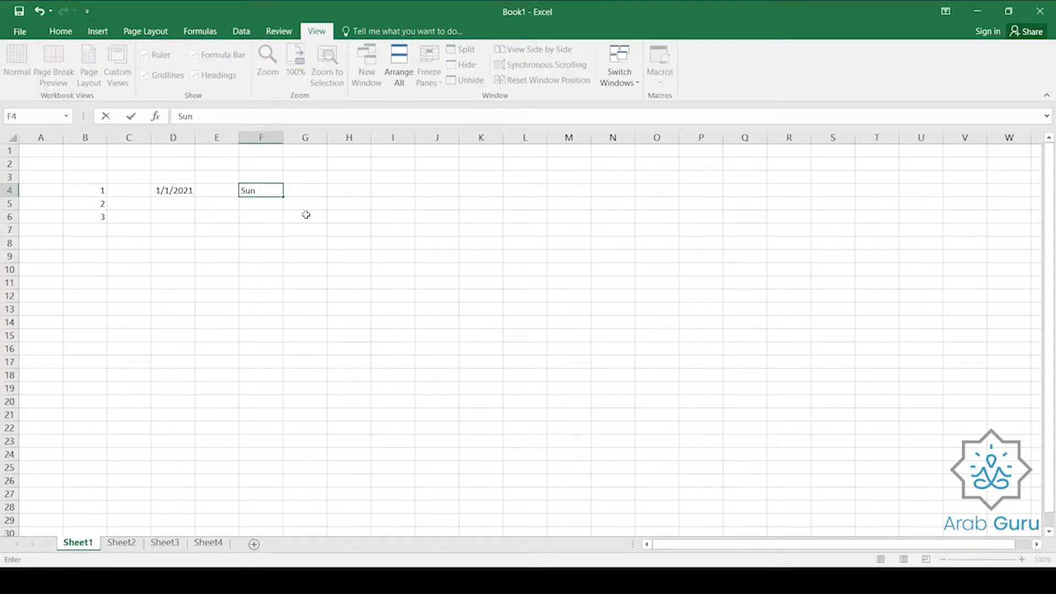
pyautogui.write('n')
pyautogui.press('Tab')
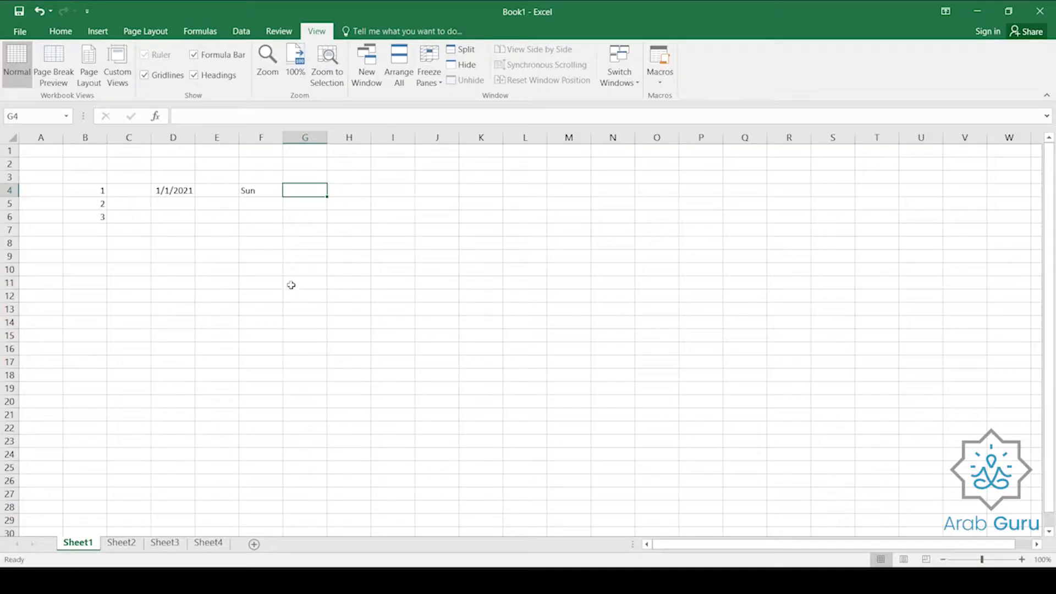
# - Autofill the weekday series from cell F4 down to F23
pyautogui.click(262, 192)
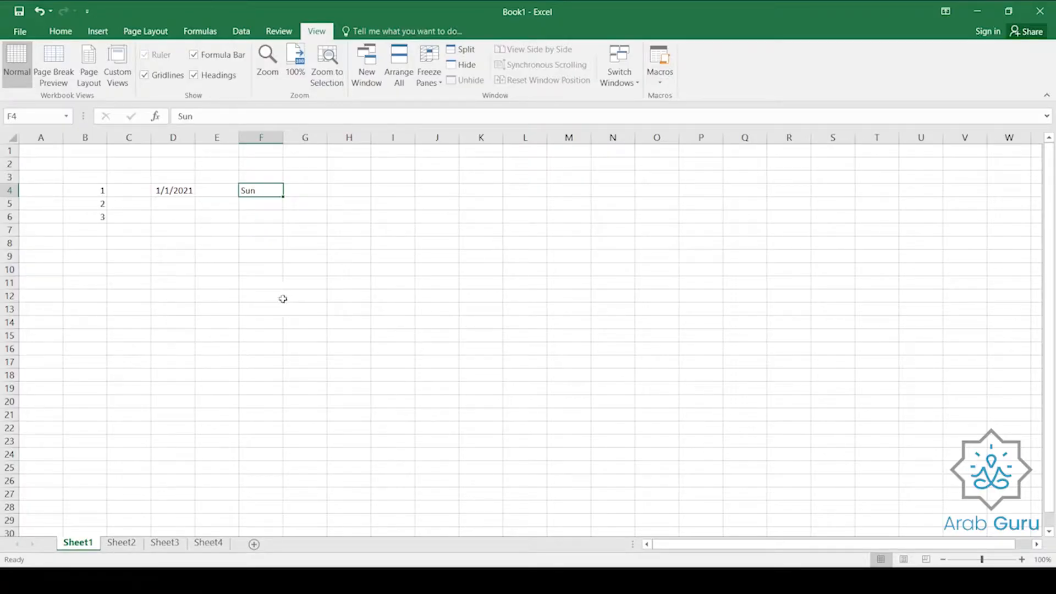
pyautogui.click(257, 204)
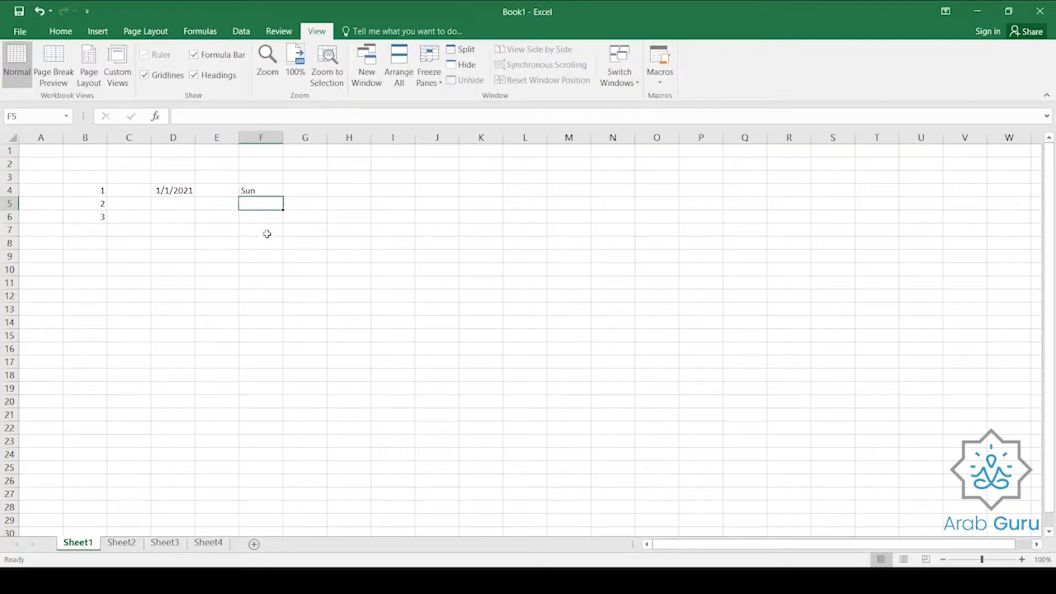
pyautogui.click(265, 191)
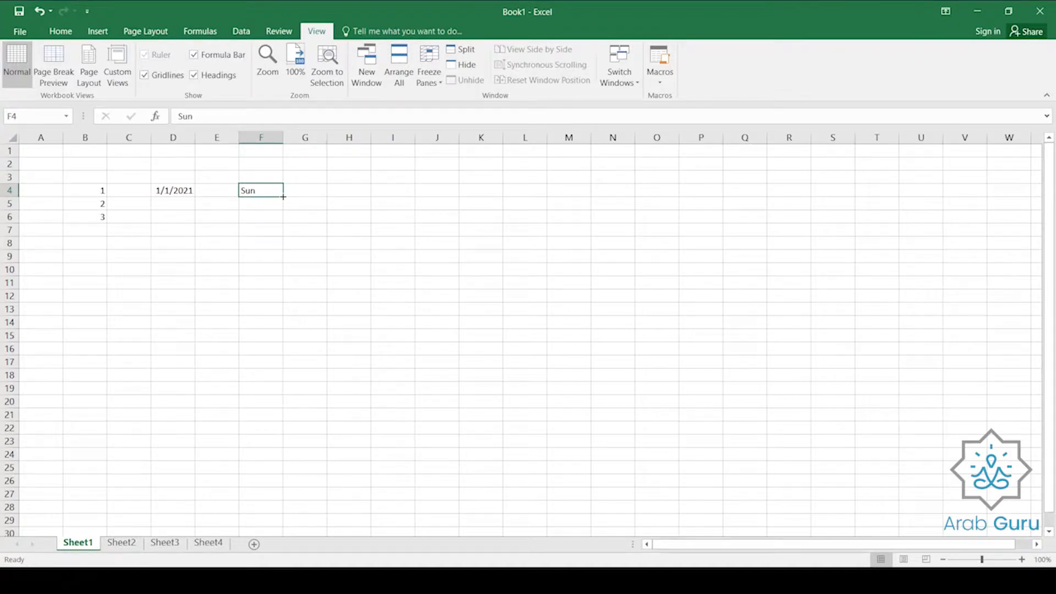
pyautogui.moveTo(284, 197); pyautogui.dragTo(280, 213)
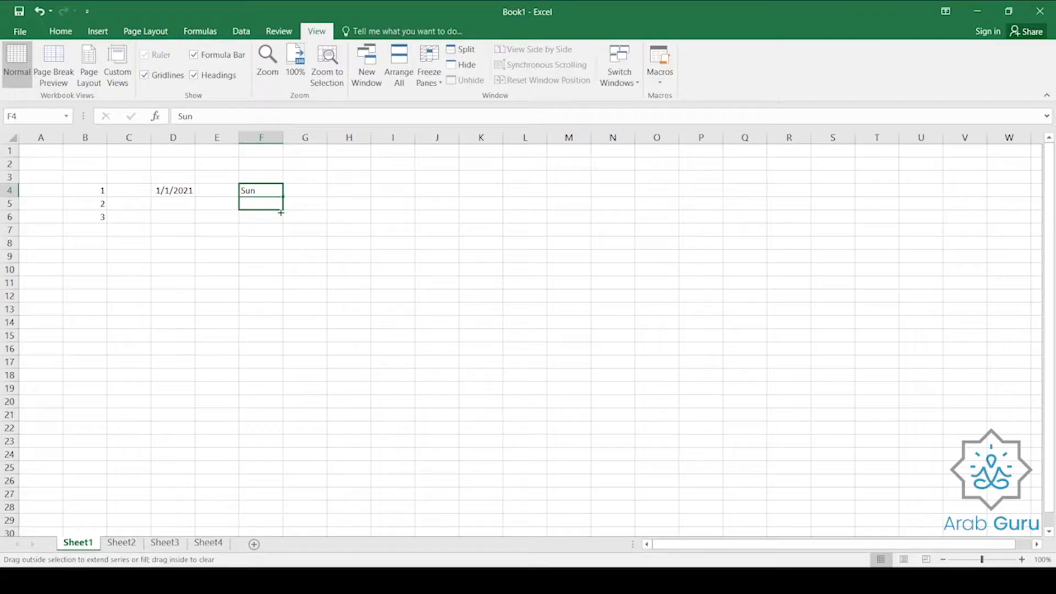
pyautogui.moveTo(281, 216); pyautogui.dragTo(279, 454)
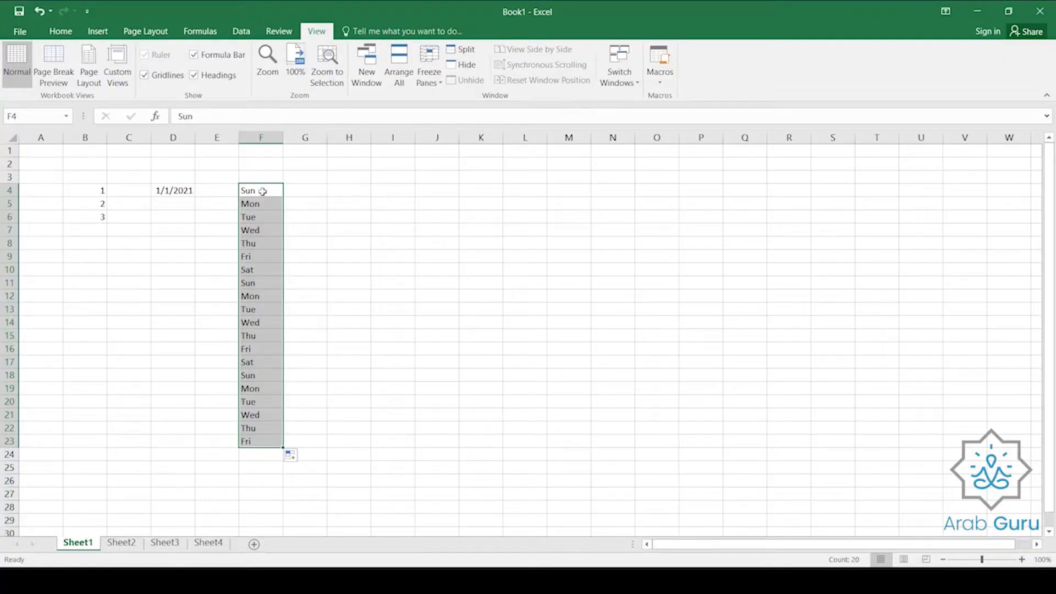
pyautogui.moveTo(263, 192); pyautogui.dragTo(271, 271)
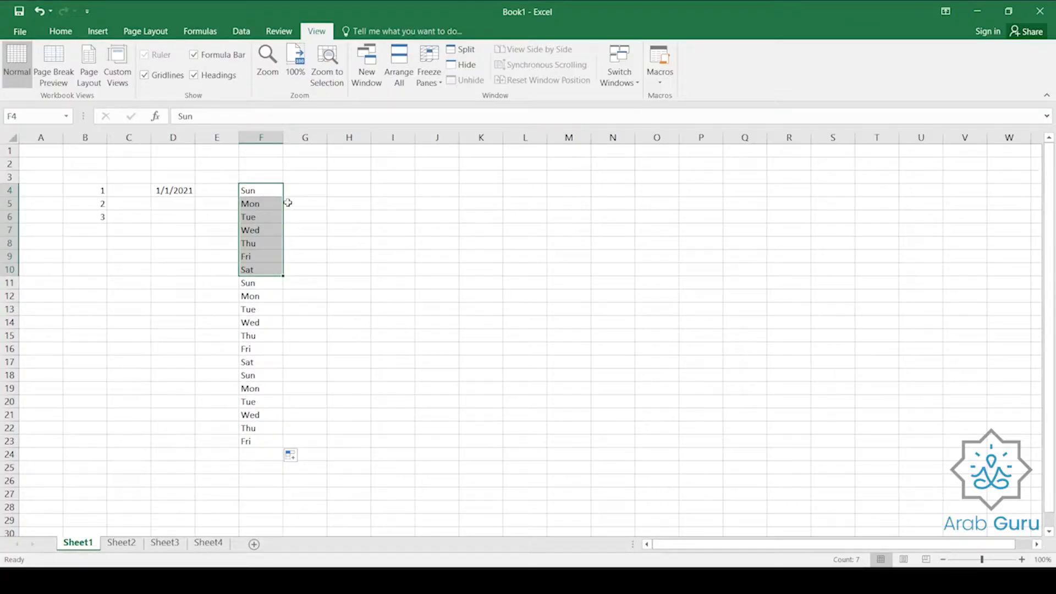
pyautogui.click(322, 383)
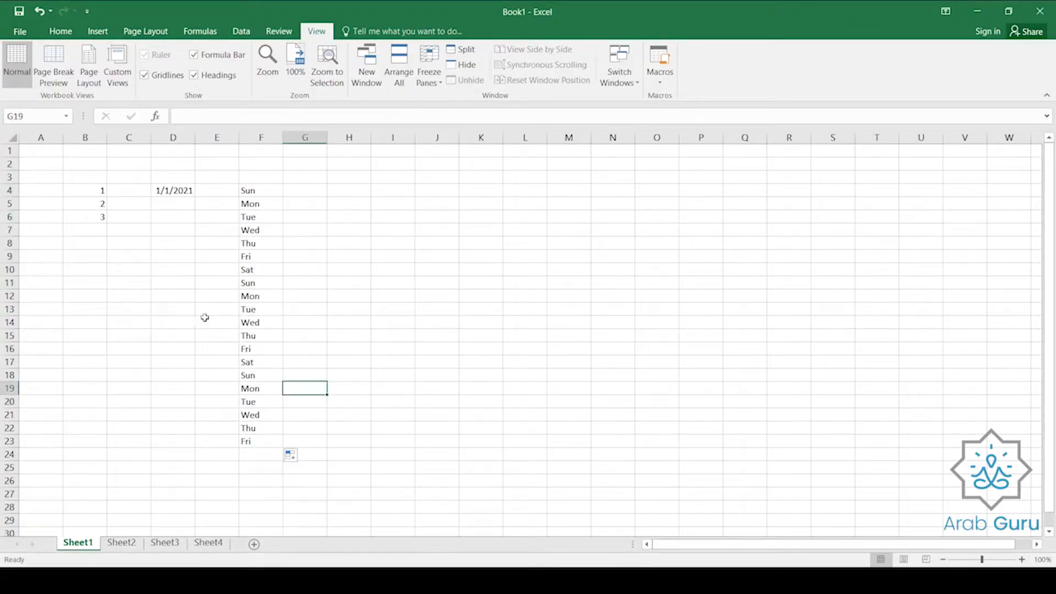
# - Autofill the date series from cell D4 down to D26 and autofit the width of column D
pyautogui.click(174, 194)
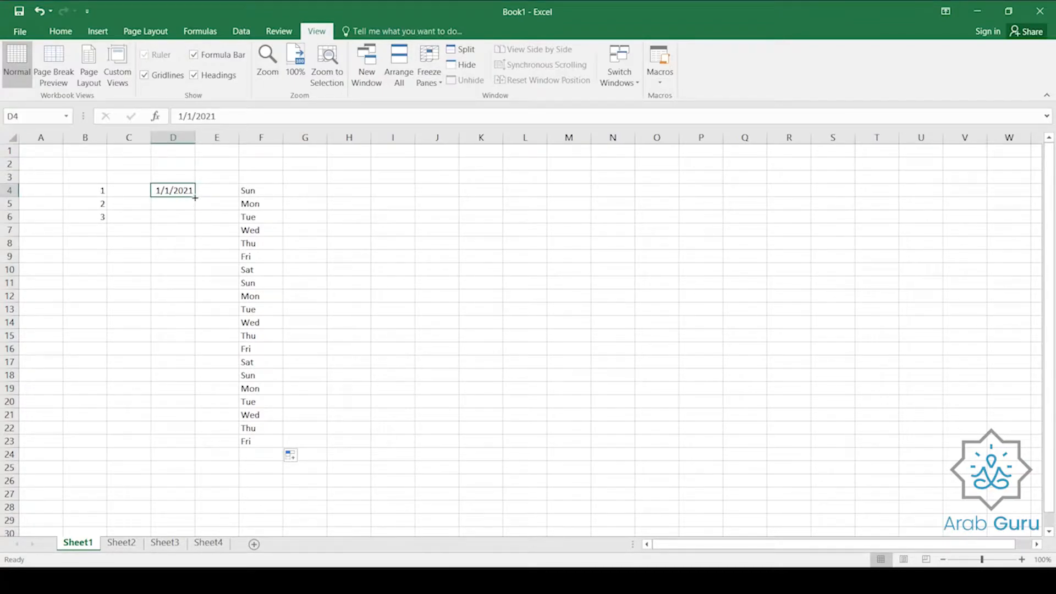
pyautogui.moveTo(195, 196); pyautogui.dragTo(206, 485)
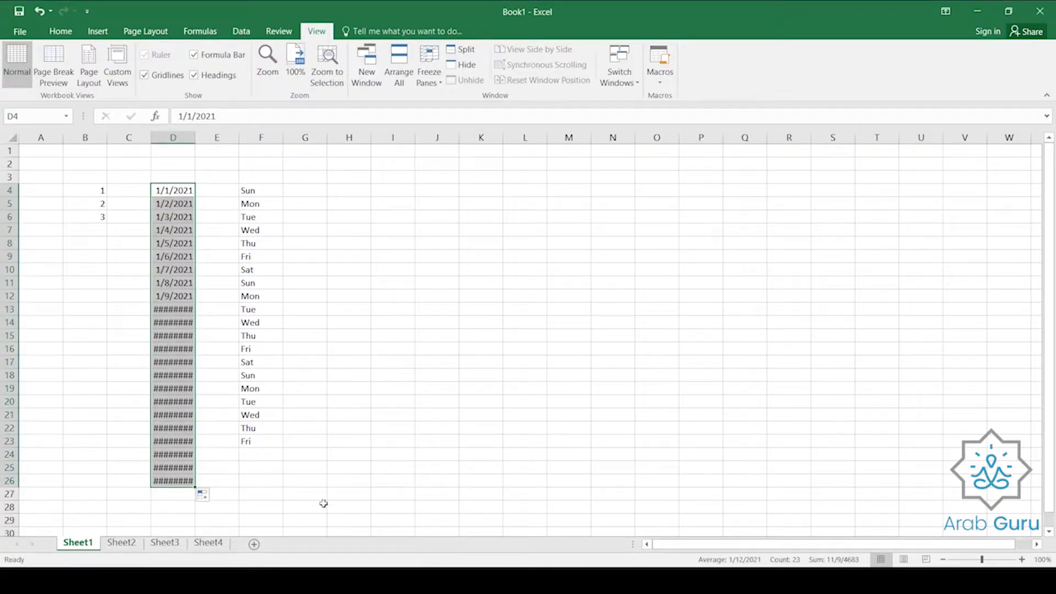
pyautogui.doubleClick(195, 137)
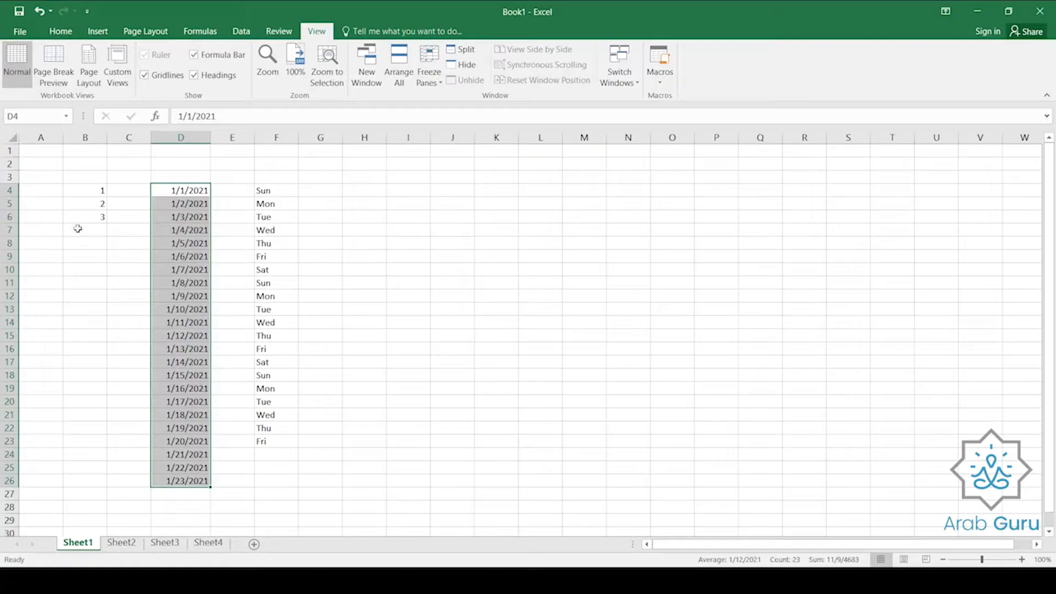
# - Autofill the number series from cells B5:B6 down to B20
pyautogui.moveTo(83, 208); pyautogui.dragTo(85, 217)
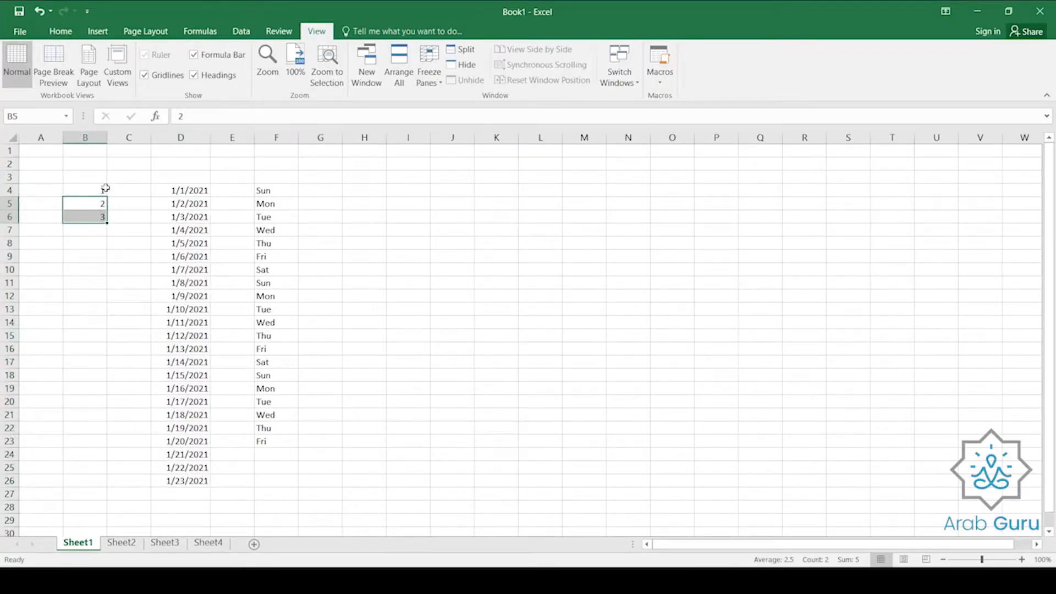
pyautogui.moveTo(106, 222); pyautogui.dragTo(96, 412)
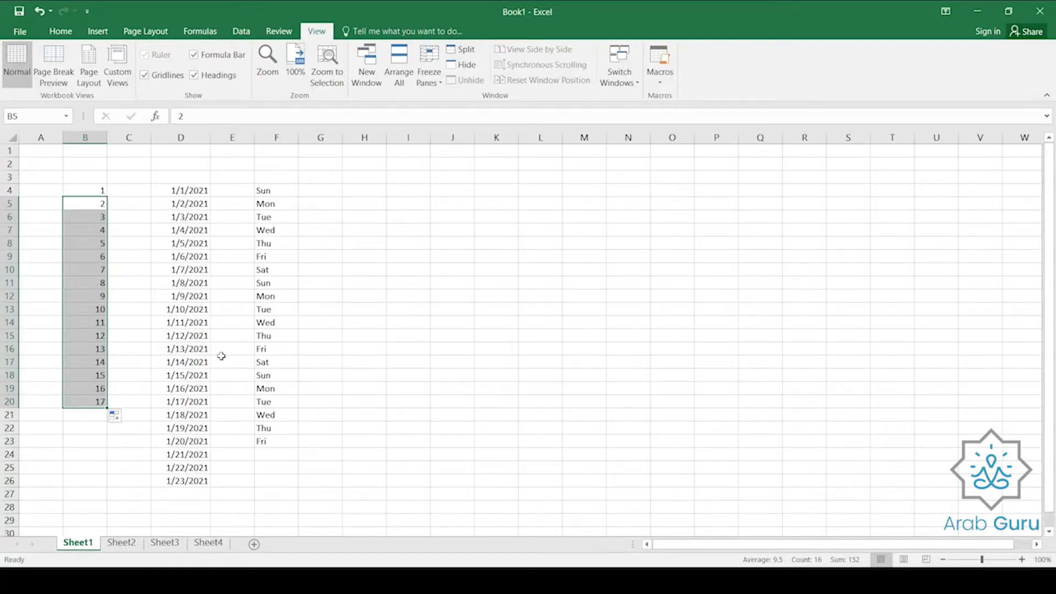
# - Enter the even numbers 2, 4, 6 and 8 in cells H4 to H7
pyautogui.click(374, 194)
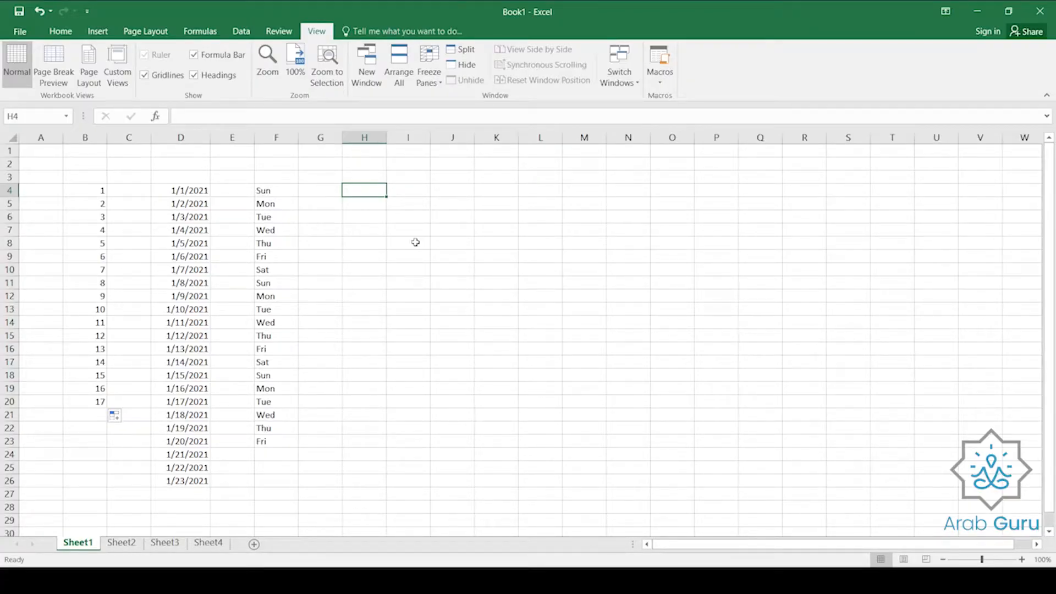
pyautogui.write('2')
pyautogui.press('Return')
pyautogui.write('4')
pyautogui.press('Return')
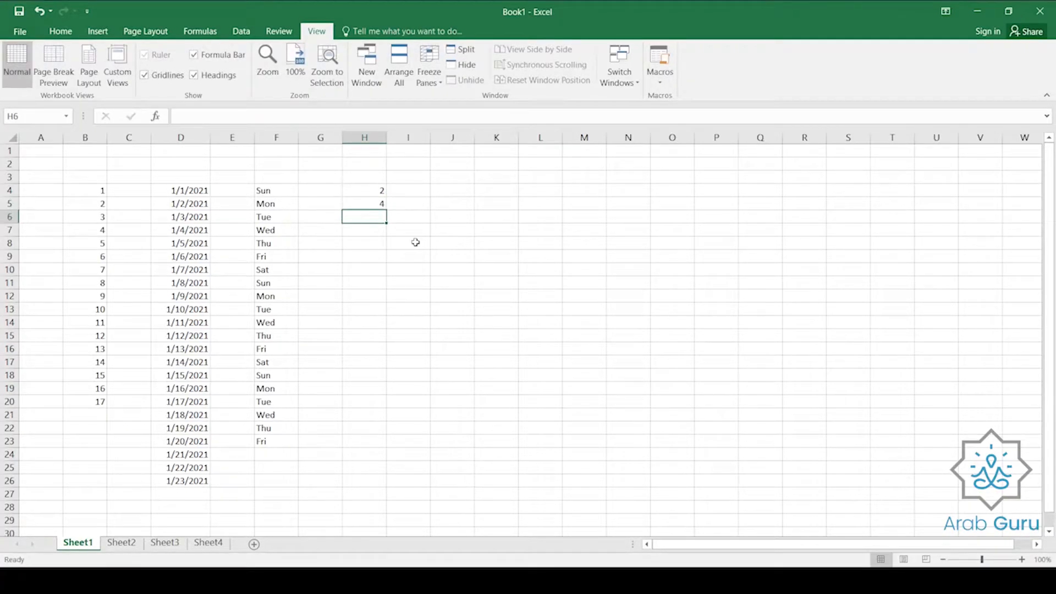
pyautogui.write('6')
pyautogui.press('Return')
pyautogui.write('8')
pyautogui.press('Return')
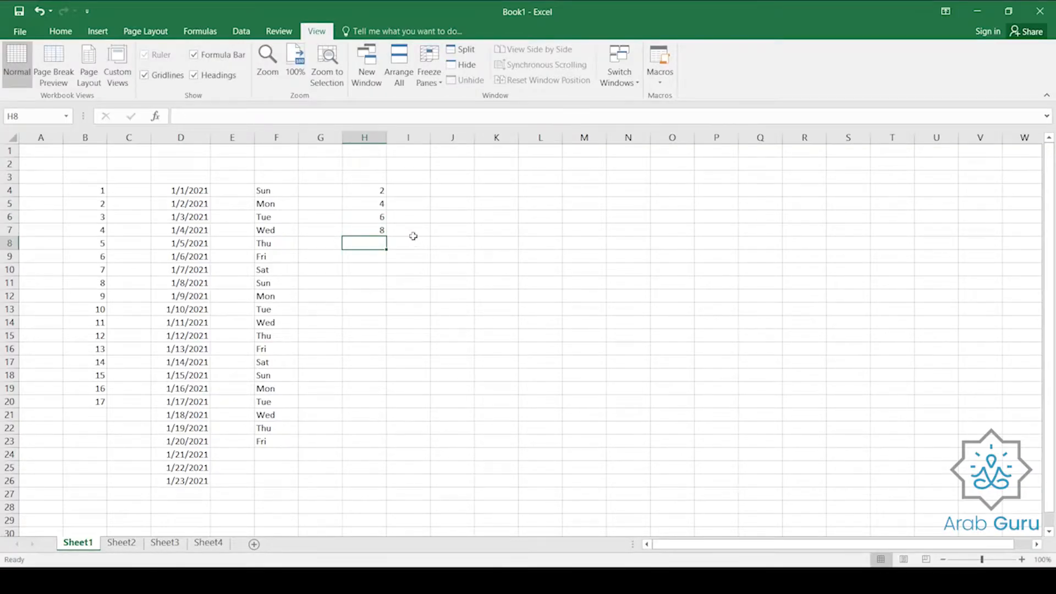
# - Autofill the even-number series from cells H5:H6 down to H22
pyautogui.click(365, 227)
pyautogui.press('Up')
pyautogui.press('Up')
pyautogui.press('Up')
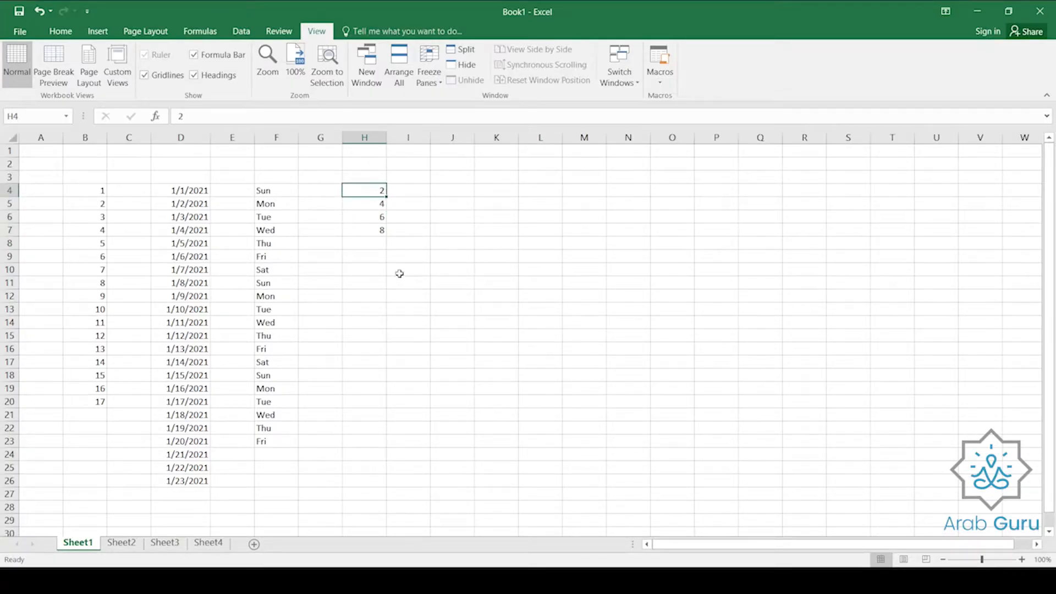
pyautogui.click(370, 213)
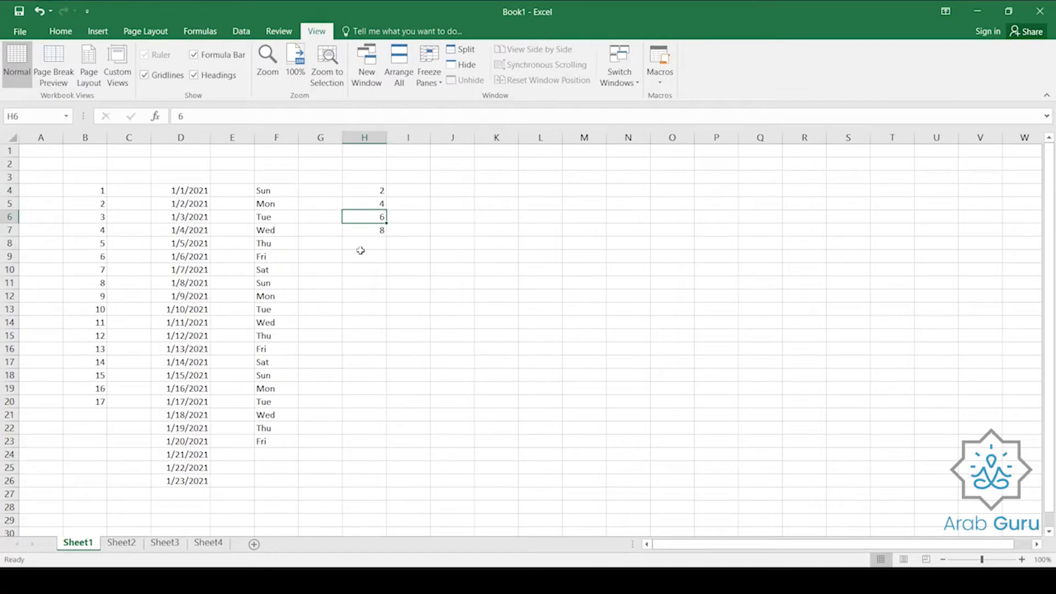
pyautogui.moveTo(360, 203); pyautogui.dragTo(363, 217)
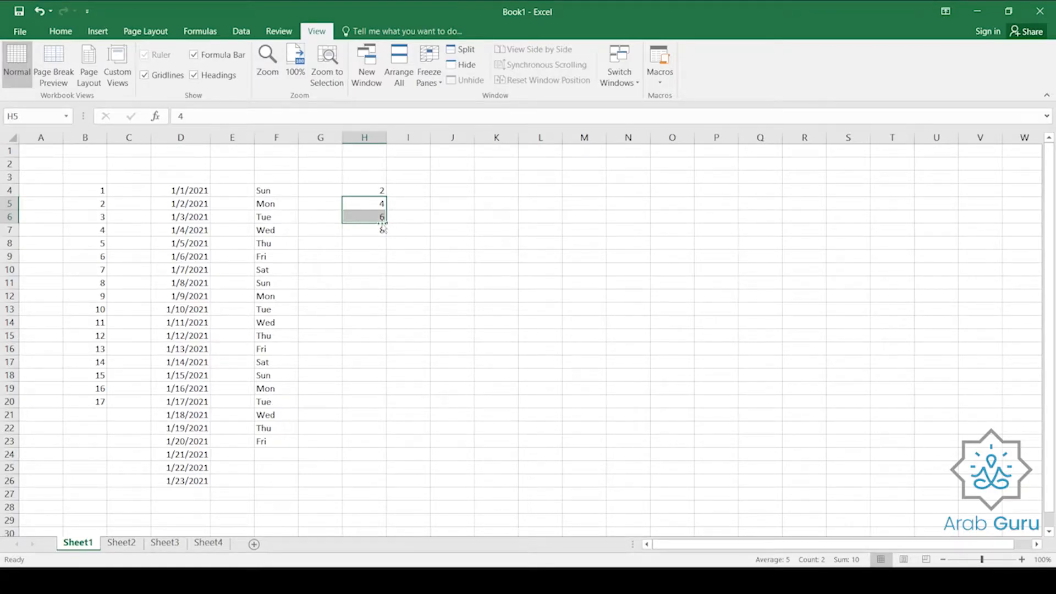
pyautogui.moveTo(387, 223); pyautogui.dragTo(375, 430)
pyautogui.click(442, 374)
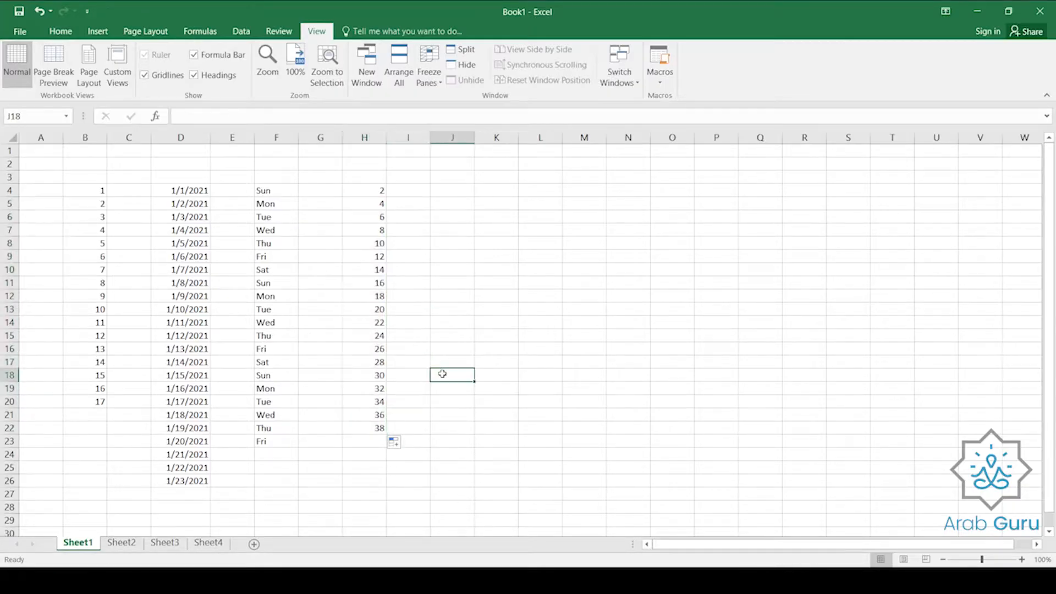
# - Examine the values in column H from H4 downward to check the increment of the filled series
pyautogui.click(360, 190)
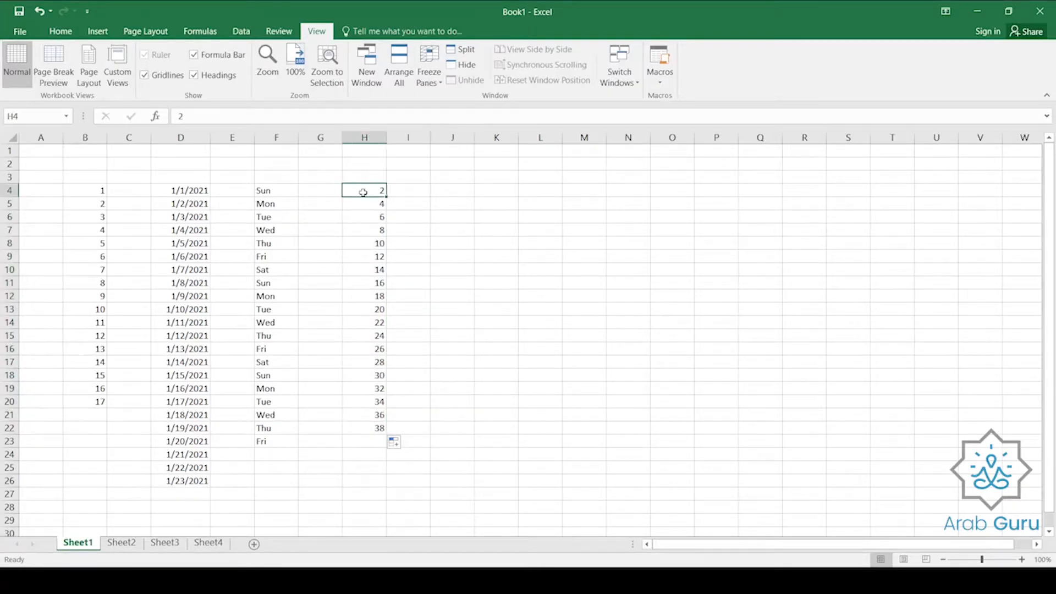
pyautogui.click(364, 205)
pyautogui.click(364, 217)
pyautogui.click(363, 230)
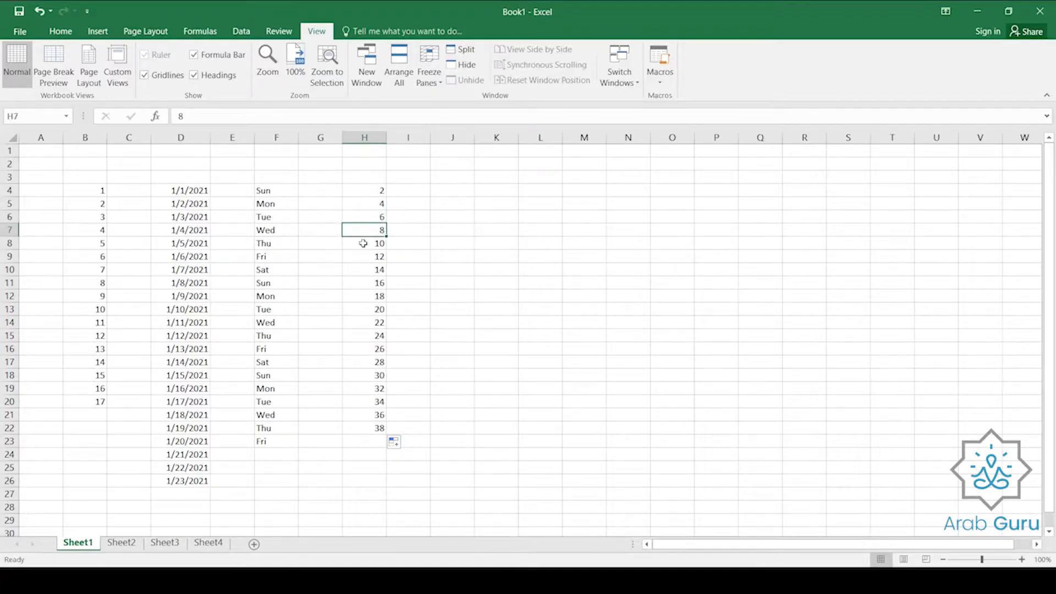
pyautogui.click(363, 243)
pyautogui.click(365, 256)
pyautogui.click(366, 270)
pyautogui.click(368, 296)
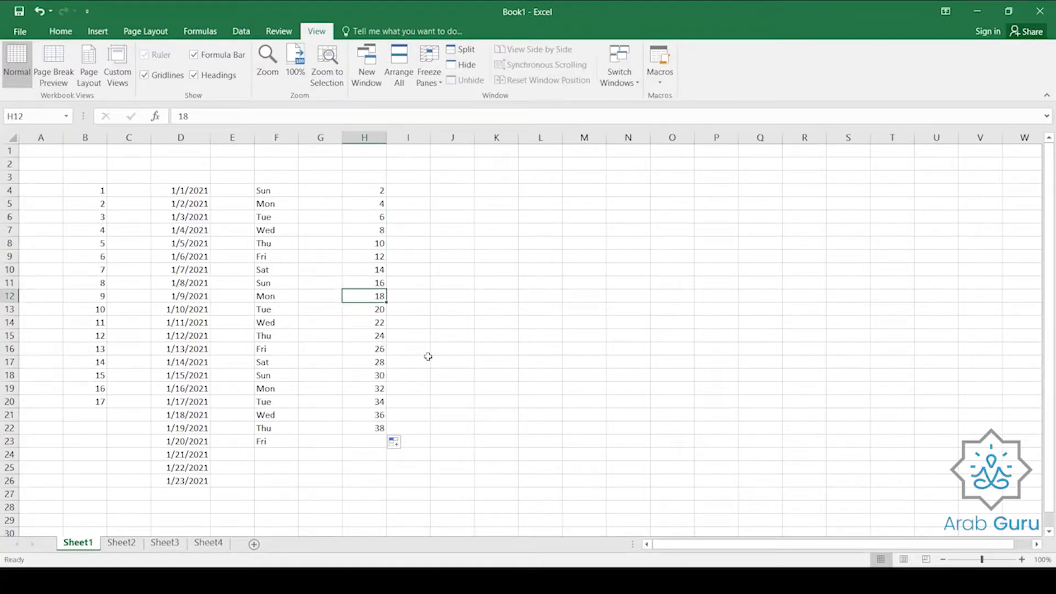
pyautogui.click(361, 191)
pyautogui.click(363, 204)
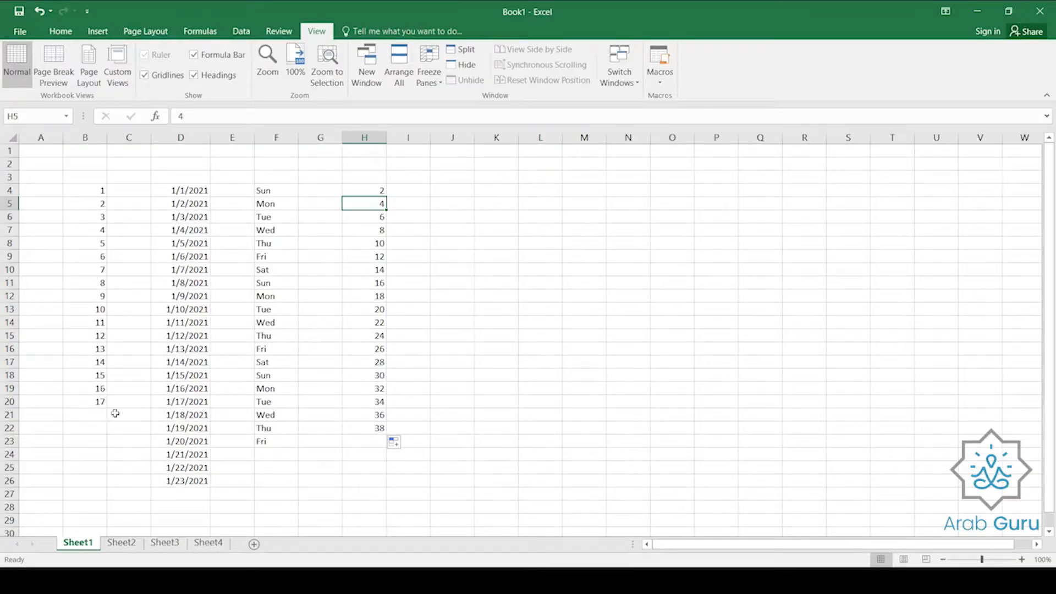
# - Try to continue the column B numbering by autofilling from the single cell B20 down to B26
pyautogui.click(84, 402)
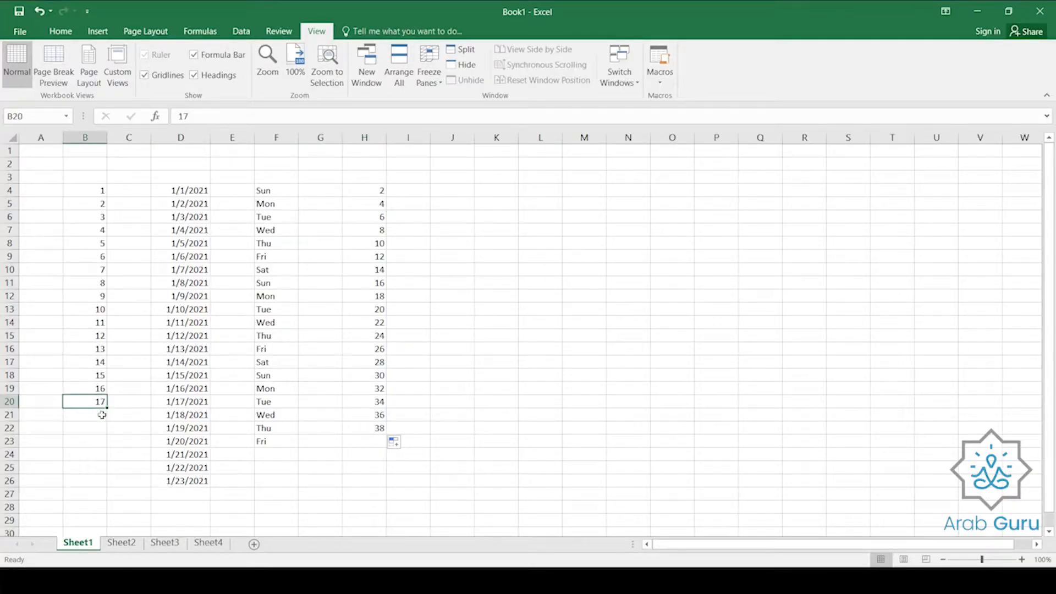
pyautogui.moveTo(107, 408); pyautogui.dragTo(108, 485)
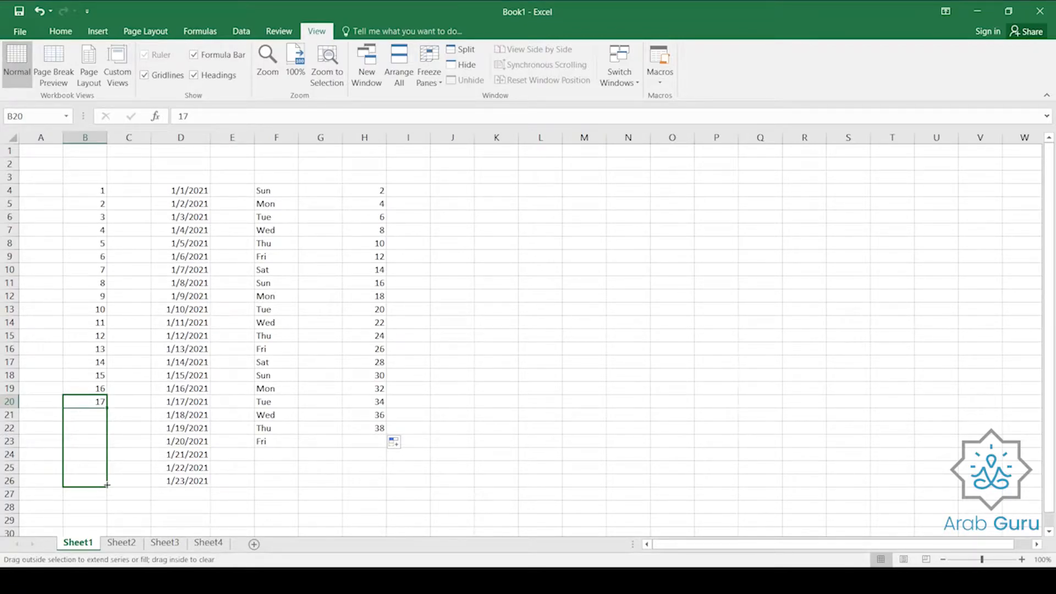
pyautogui.moveTo(108, 485); pyautogui.dragTo(107, 486)
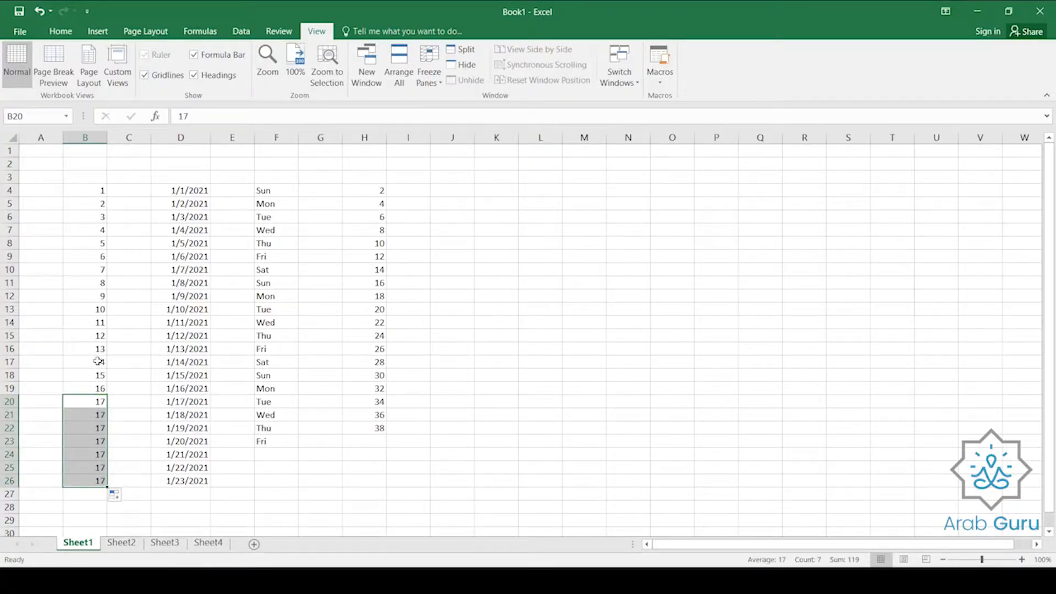
# - Autofill the number series from cells B16:B18 down to B26, overwriting the repeated values
pyautogui.moveTo(94, 350); pyautogui.dragTo(109, 483)
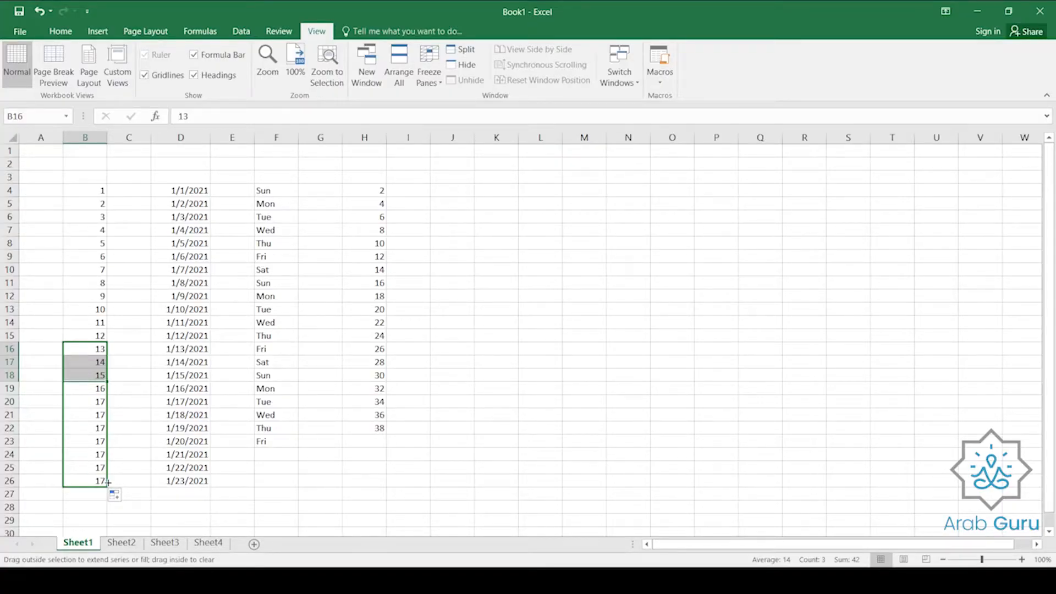
pyautogui.moveTo(109, 483); pyautogui.dragTo(107, 487)
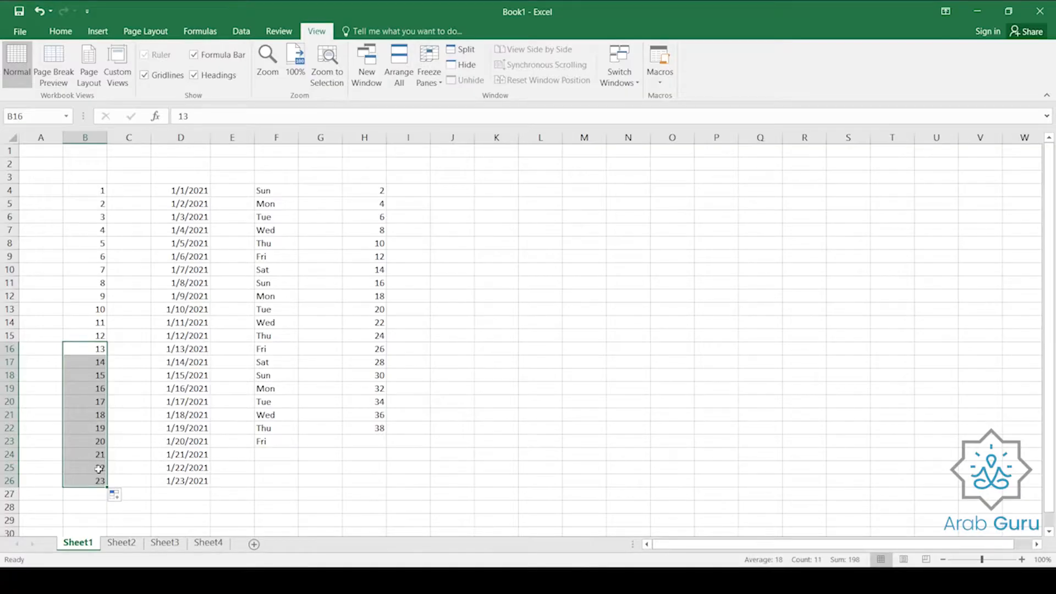
# - Enter 5, 10 and 15 in cells J4 to J6 and autofill the series from J5:J6 down to J18
pyautogui.click(463, 189)
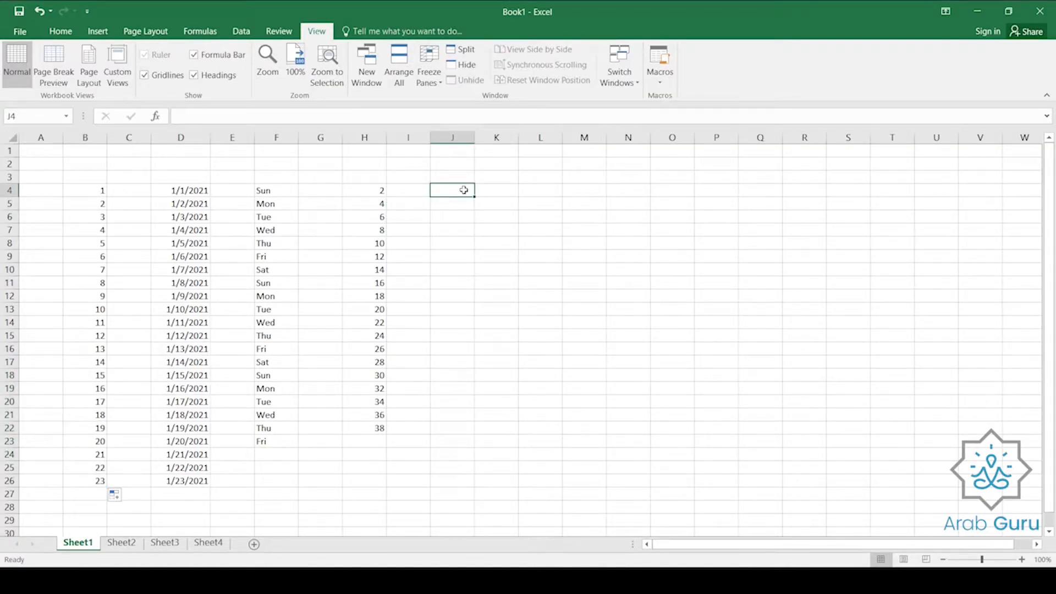
pyautogui.write('5')
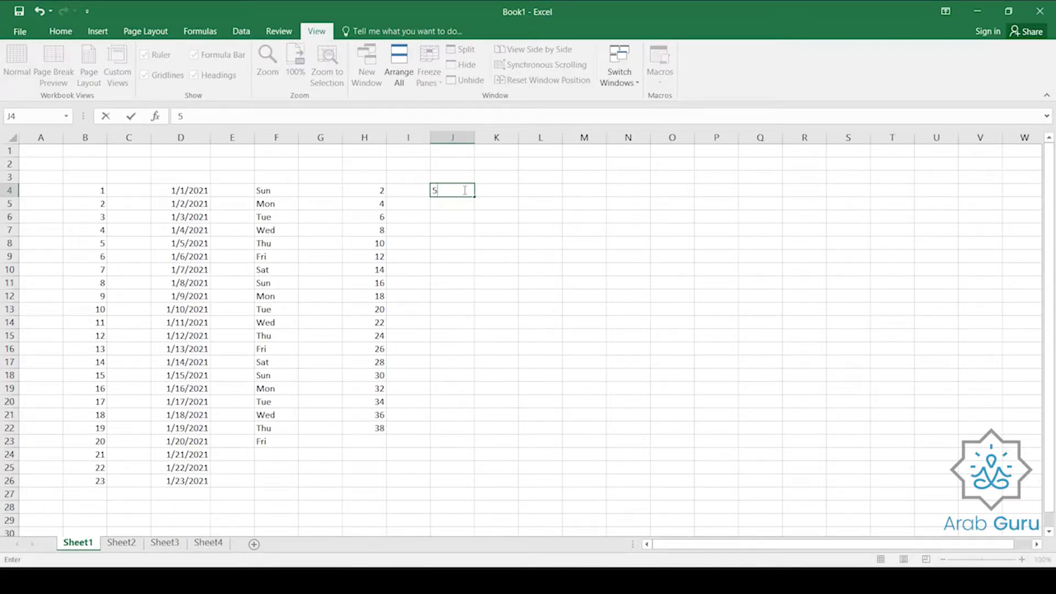
pyautogui.press('Return')
pyautogui.write('10')
pyautogui.press('Return')
pyautogui.write('15')
pyautogui.press('Return')
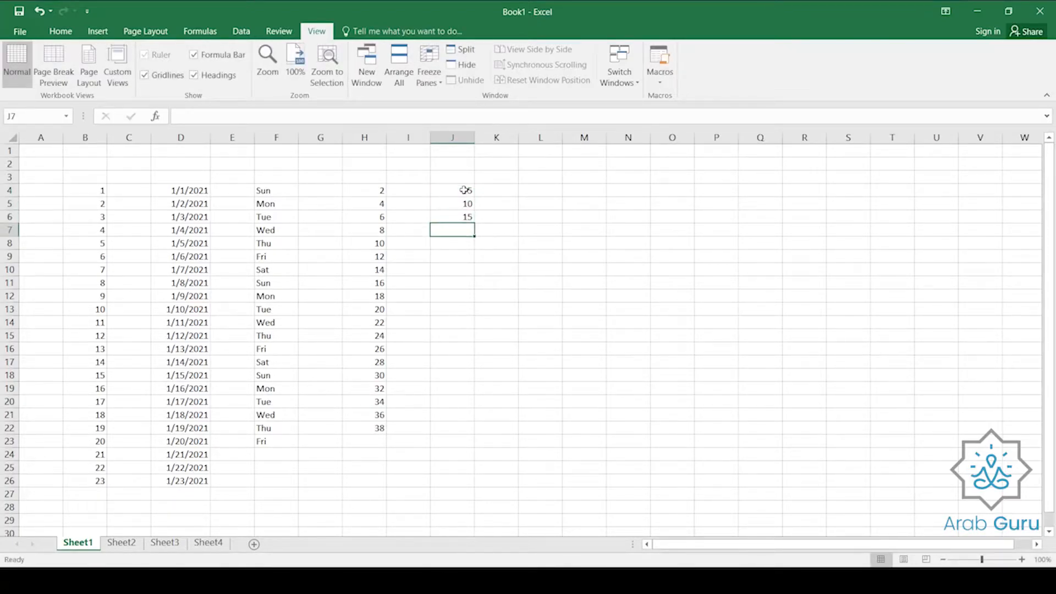
pyautogui.moveTo(464, 190); pyautogui.dragTo(477, 383)
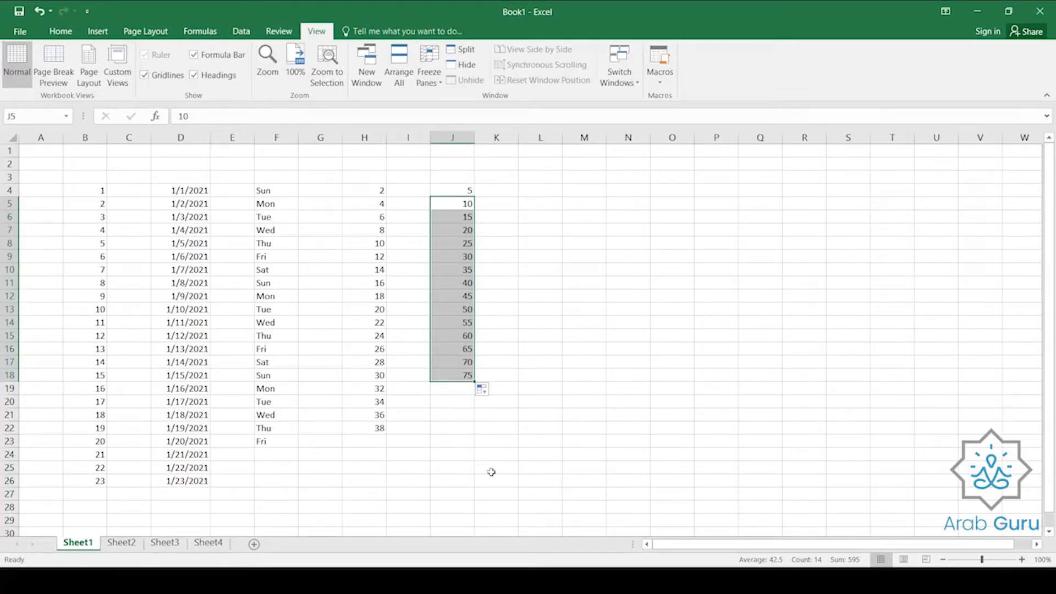
# - Examine individual cells between J4 and J11 to check the increment of the filled series
pyautogui.click(459, 248)
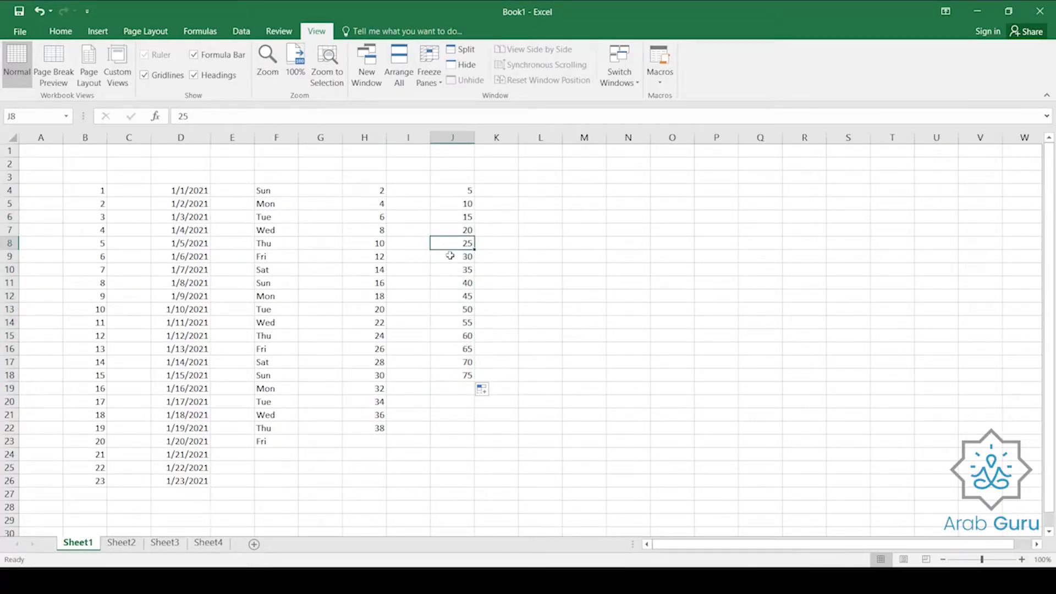
pyautogui.click(456, 225)
pyautogui.click(456, 206)
pyautogui.click(457, 191)
pyautogui.click(452, 229)
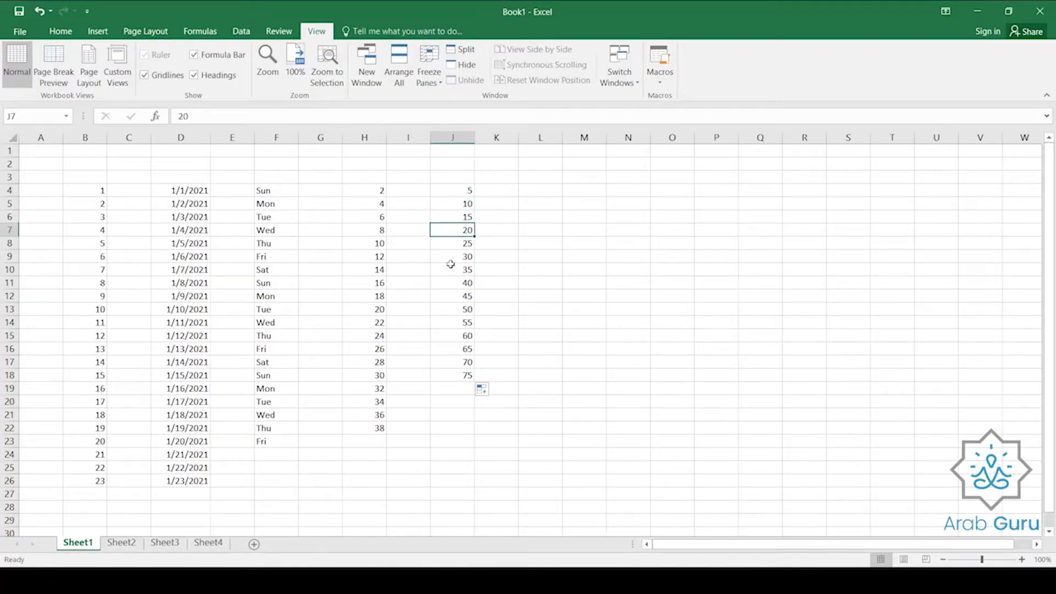
pyautogui.click(451, 267)
pyautogui.click(452, 286)
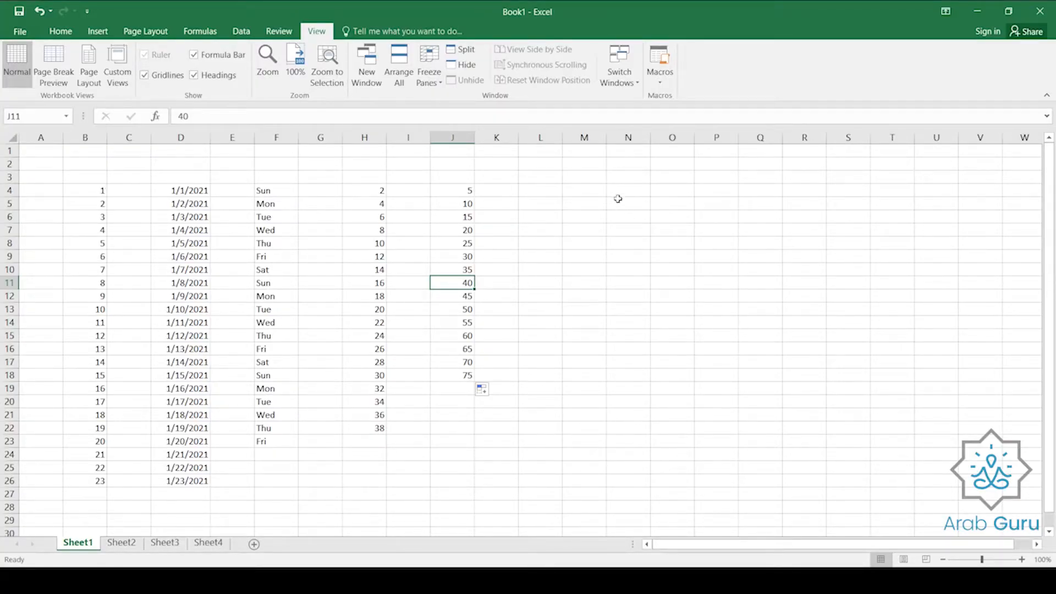
# - Enter the number 1 in cell M4
pyautogui.click(589, 188)
pyautogui.write('1')
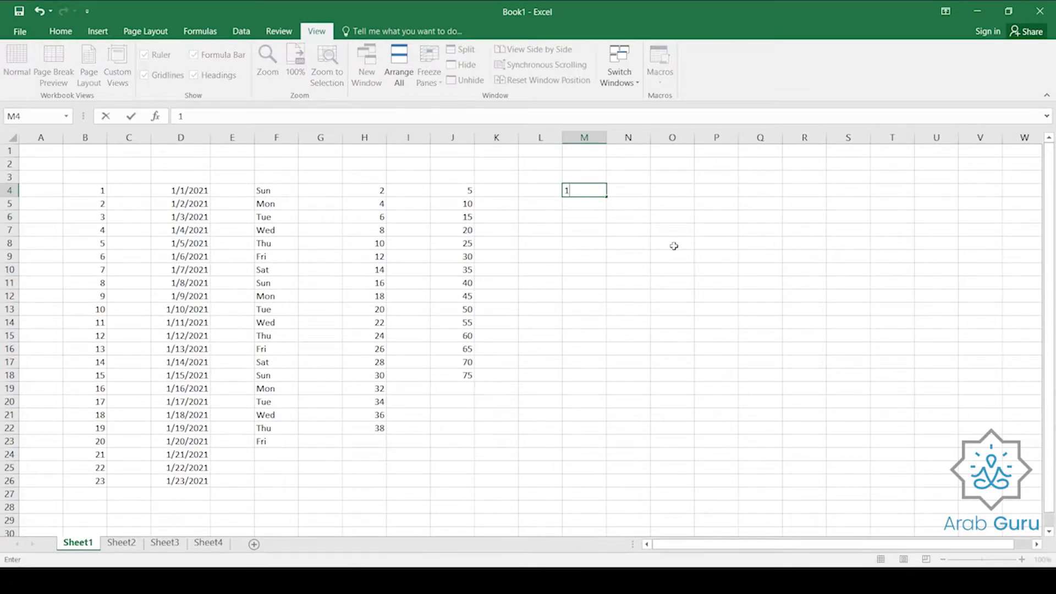
pyautogui.press('Return')
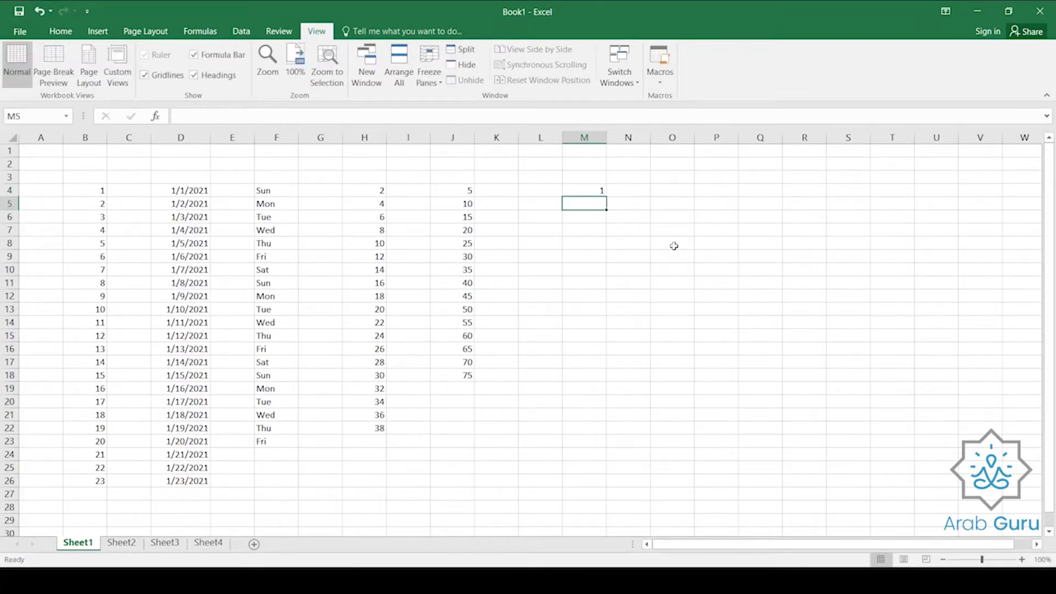
# - Try a plain autofill from the single cell M4 down to M14, and undo the fill
pyautogui.click(603, 192)
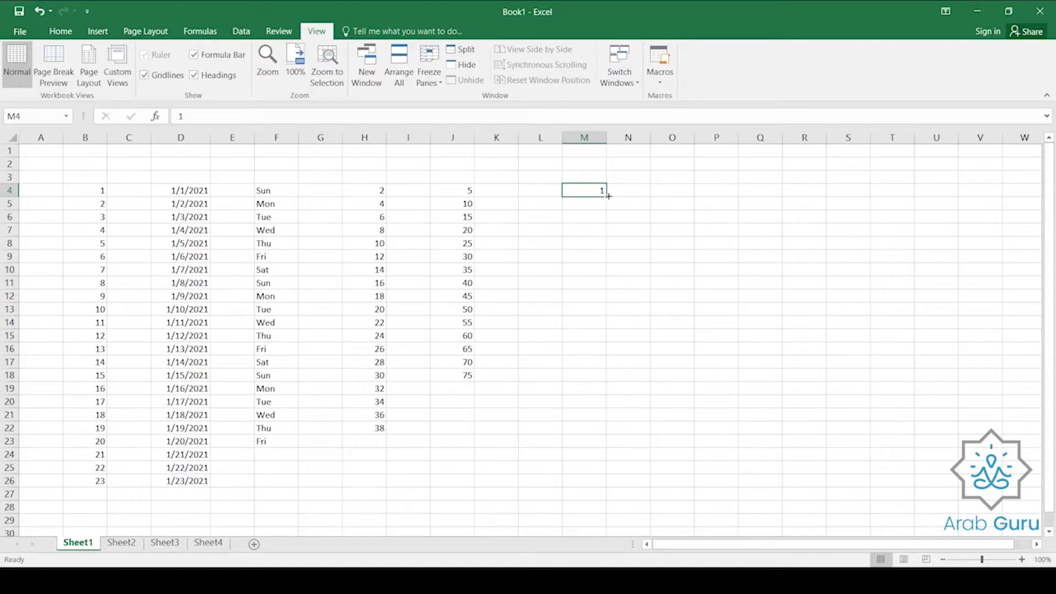
pyautogui.moveTo(607, 197); pyautogui.dragTo(609, 330)
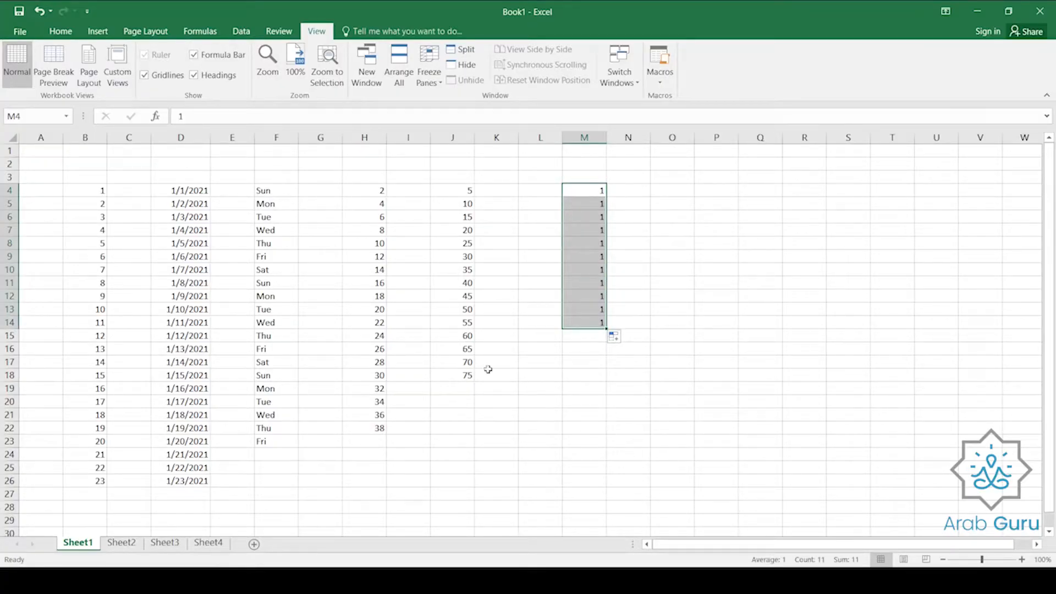
pyautogui.click(41, 12)
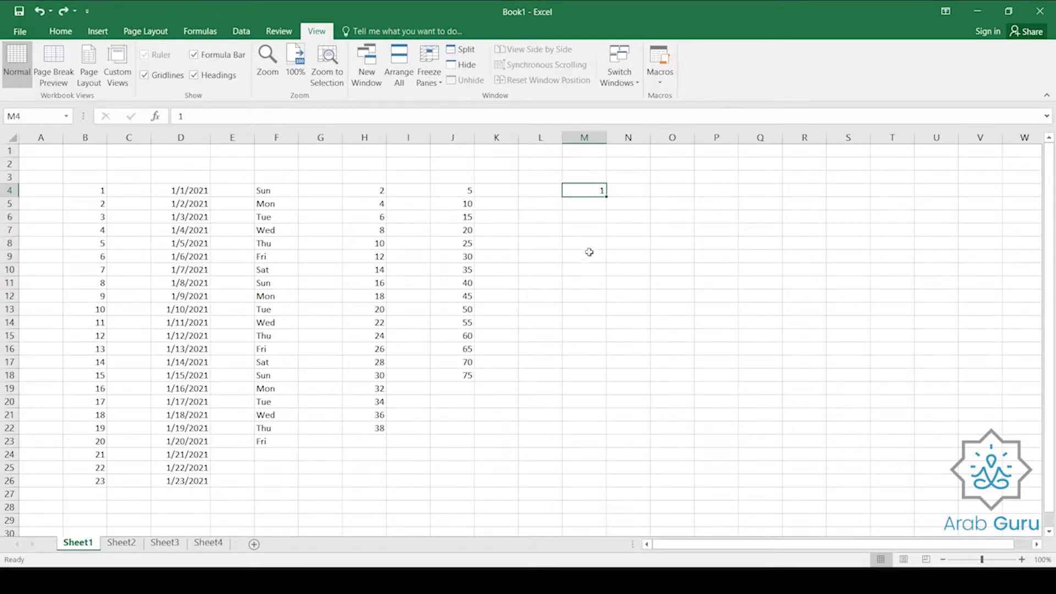
# - Fill from the single cell M4 down to M17 as a series increasing by 1
pyautogui.moveTo(606, 196); pyautogui.dragTo(607, 367)
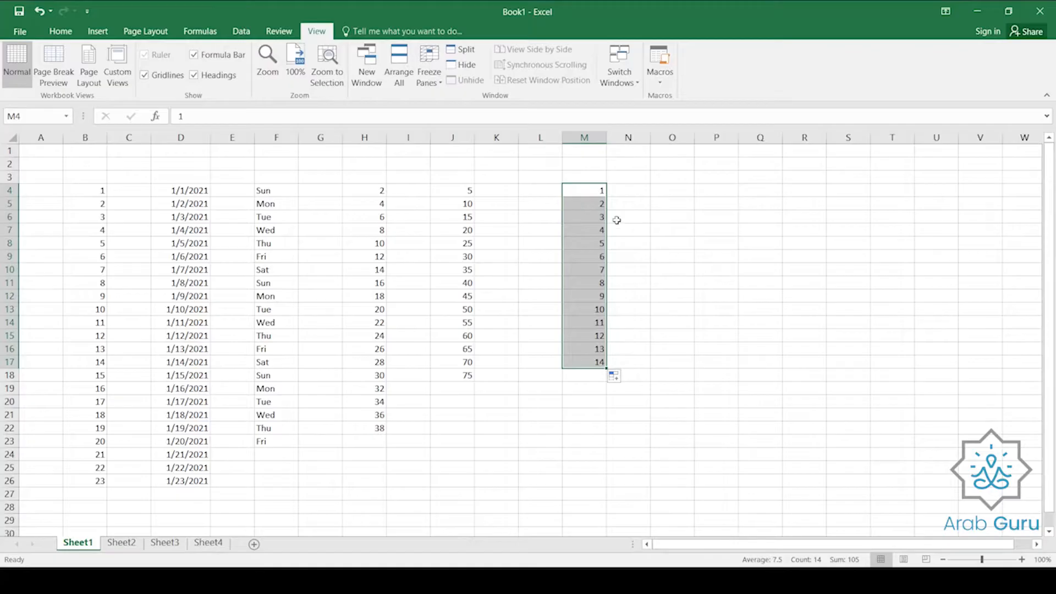
# - Enter 1 and 2 in cells O4 and O5 and autofill the series down to O11
pyautogui.click(685, 191)
pyautogui.write('1')
pyautogui.press('Return')
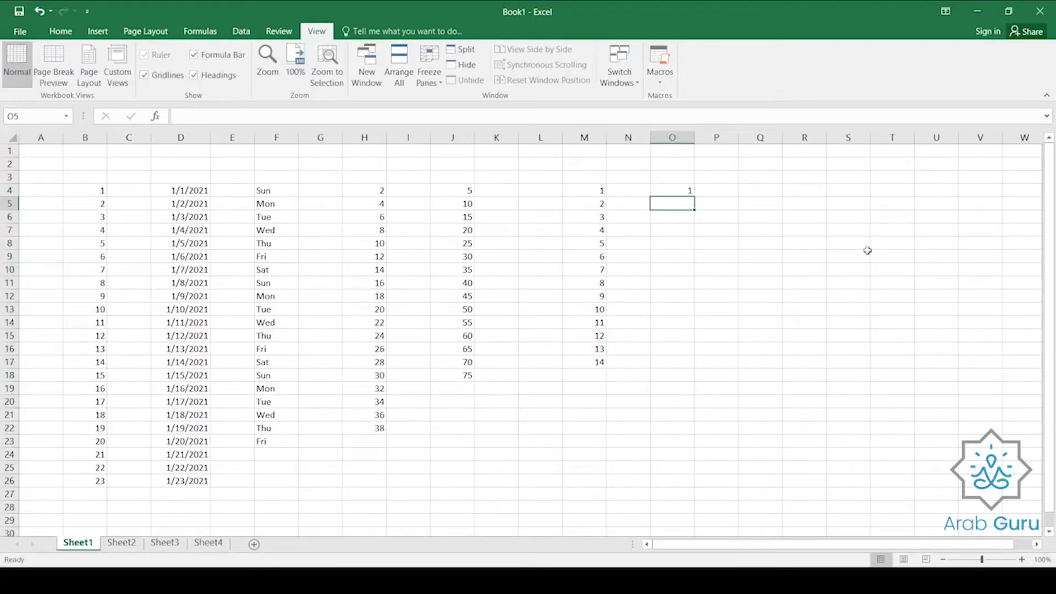
pyautogui.write('2')
pyautogui.press('Return')
pyautogui.moveTo(683, 192); pyautogui.dragTo(698, 284)
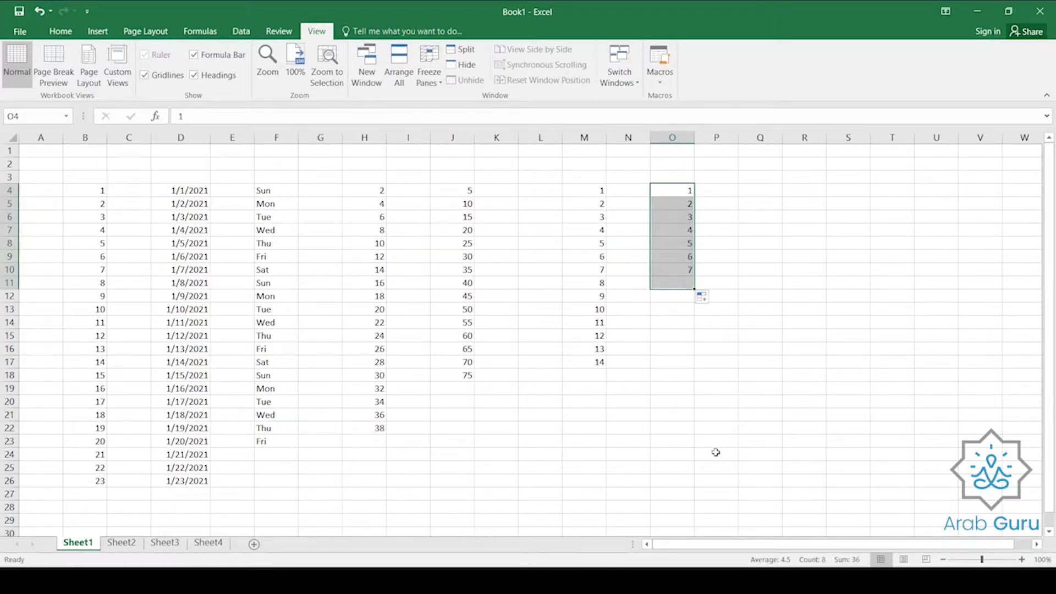
# - Enter the number 1 in cell P4
pyautogui.click(728, 189)
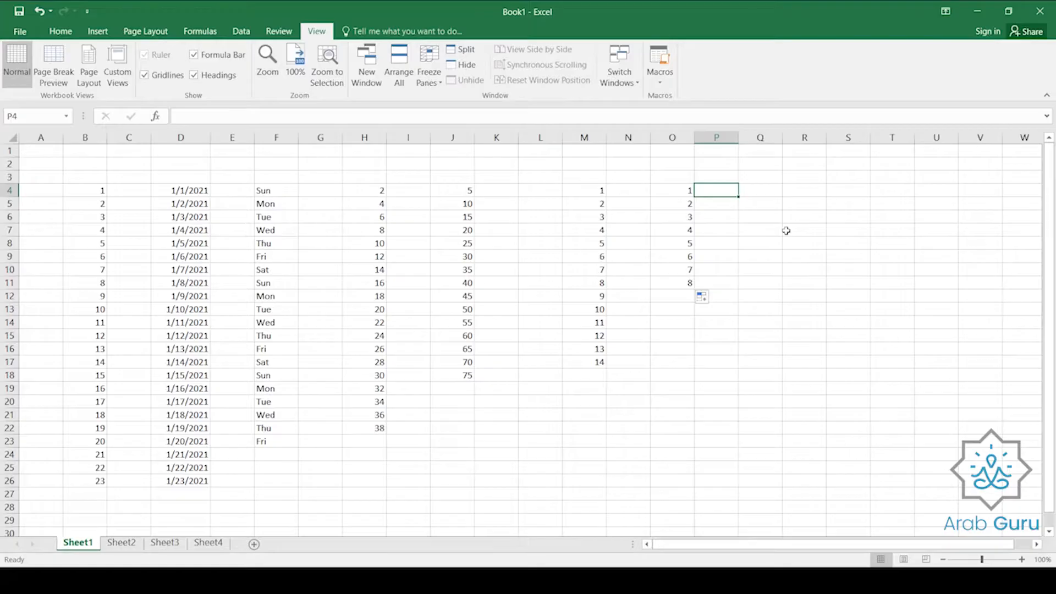
pyautogui.write('1')
pyautogui.press('Return')
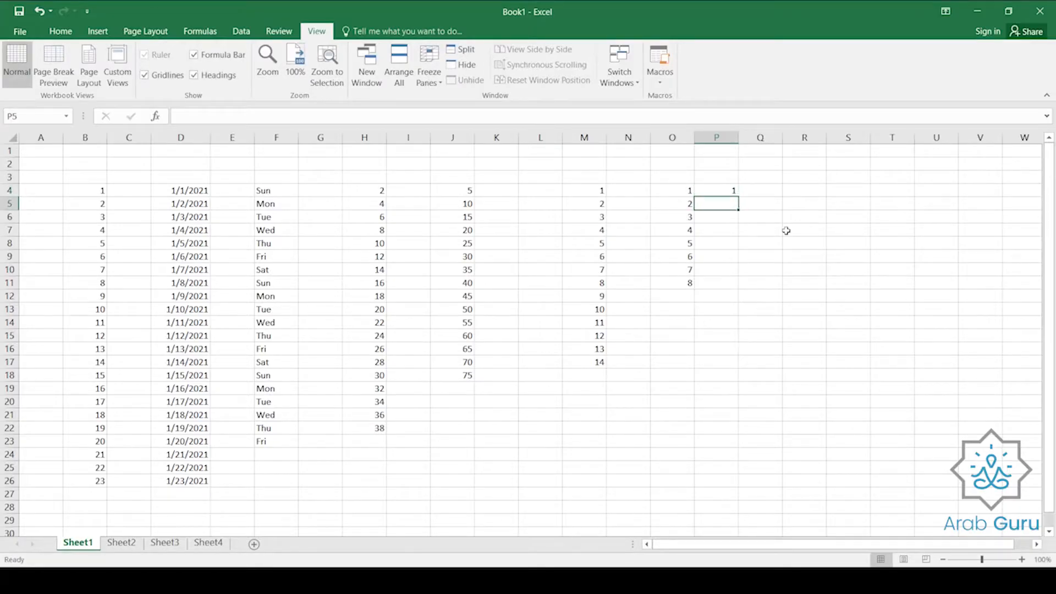
# - Fill from cell P4 down to P11 as a series increasing by 1
pyautogui.click(728, 190)
pyautogui.moveTo(739, 196); pyautogui.dragTo(744, 288)
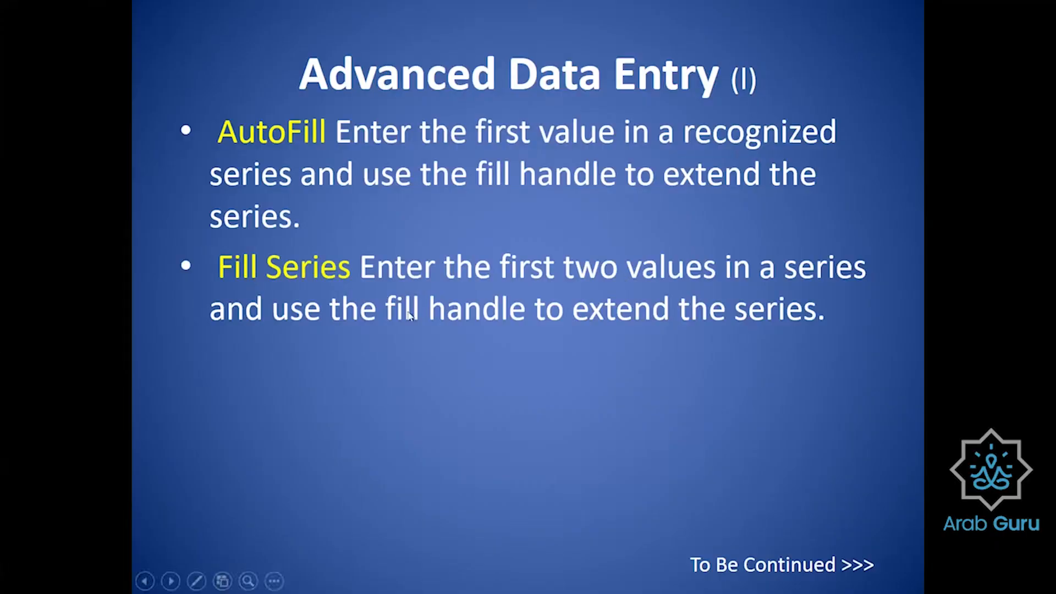
pyautogui.click(428, 393)
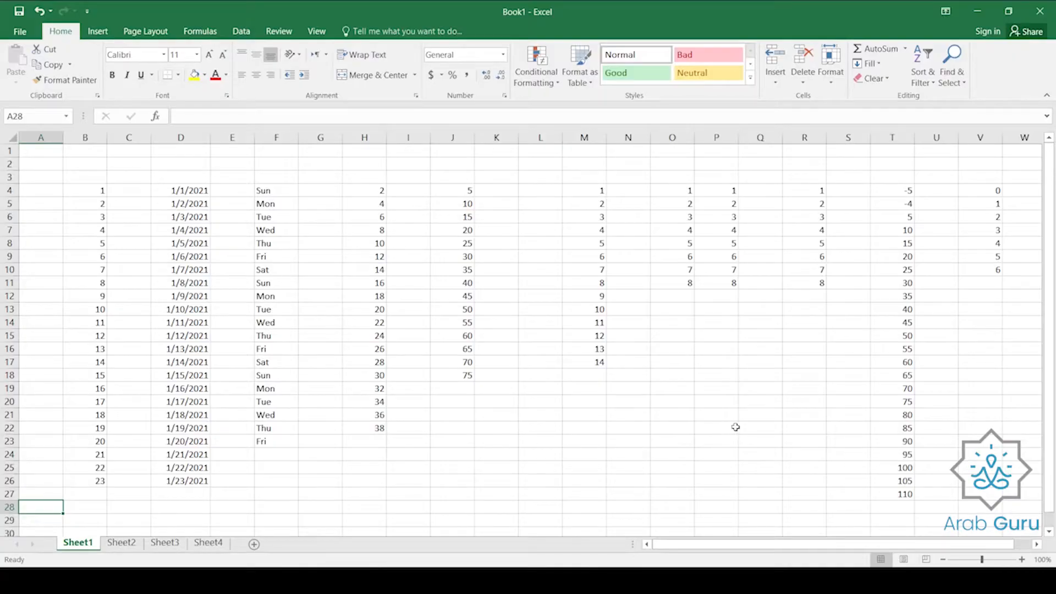
# - Enter Cairo in cell AA4 and Alex in cell AA5
pyautogui.moveTo(745, 550); pyautogui.dragTo(911, 550)
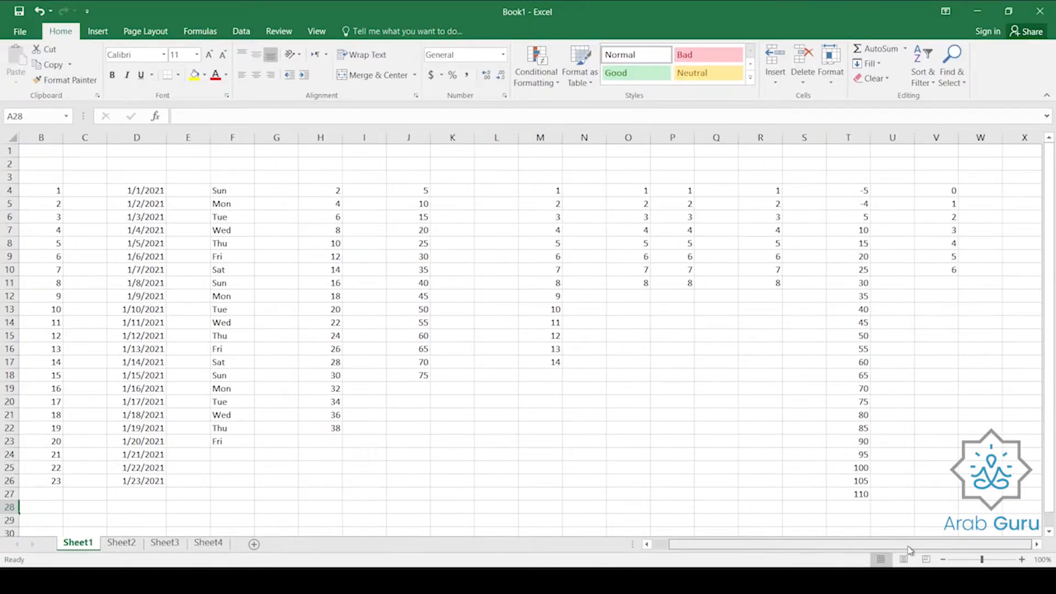
pyautogui.click(1037, 544)
pyautogui.click(1037, 544)
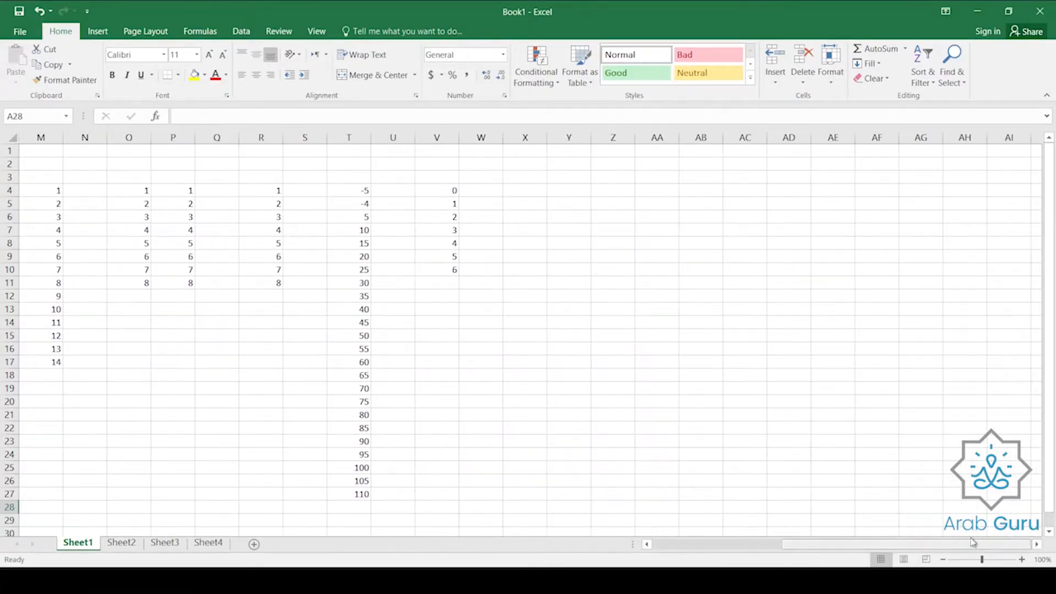
pyautogui.click(650, 189)
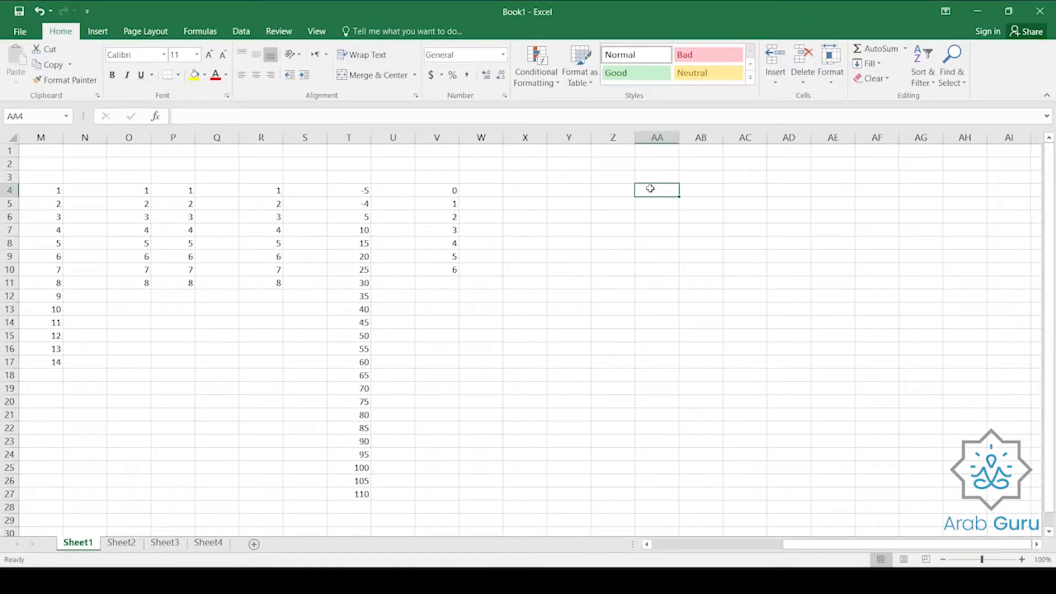
pyautogui.write('Cairo')
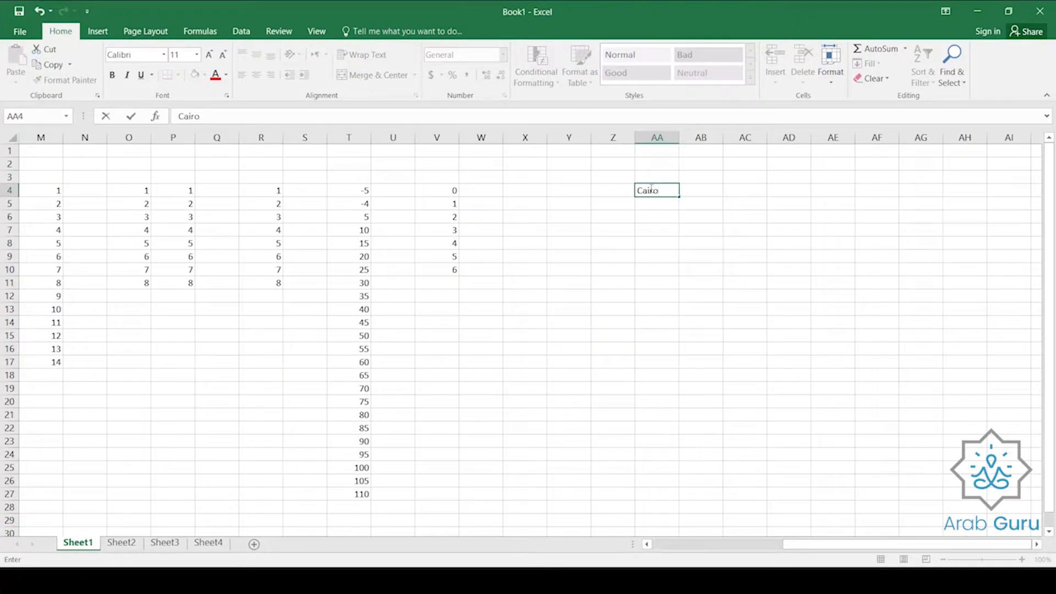
pyautogui.press('Return')
pyautogui.write('Alex')
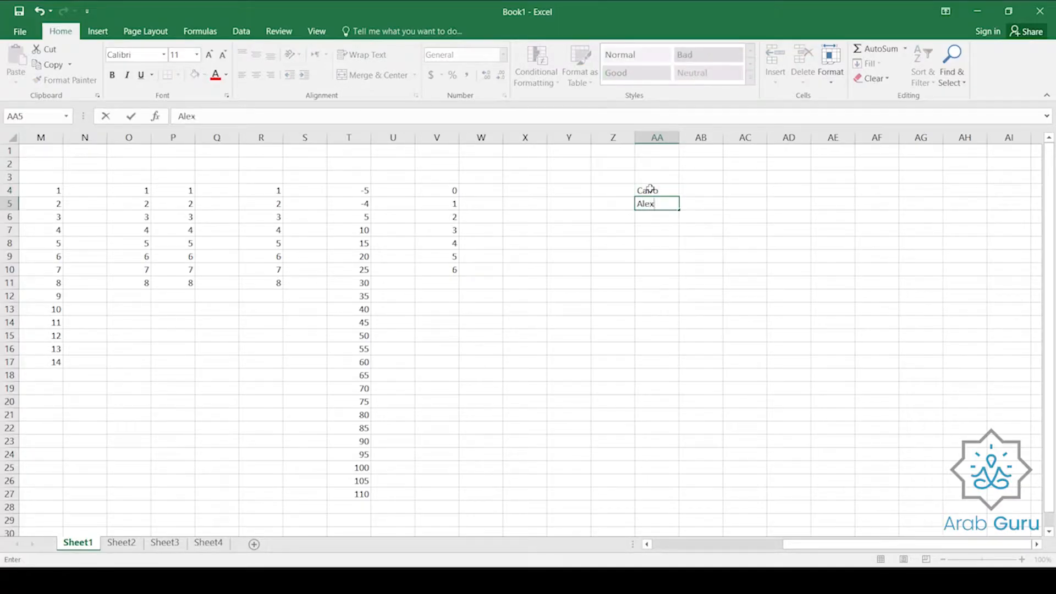
pyautogui.press('Return')
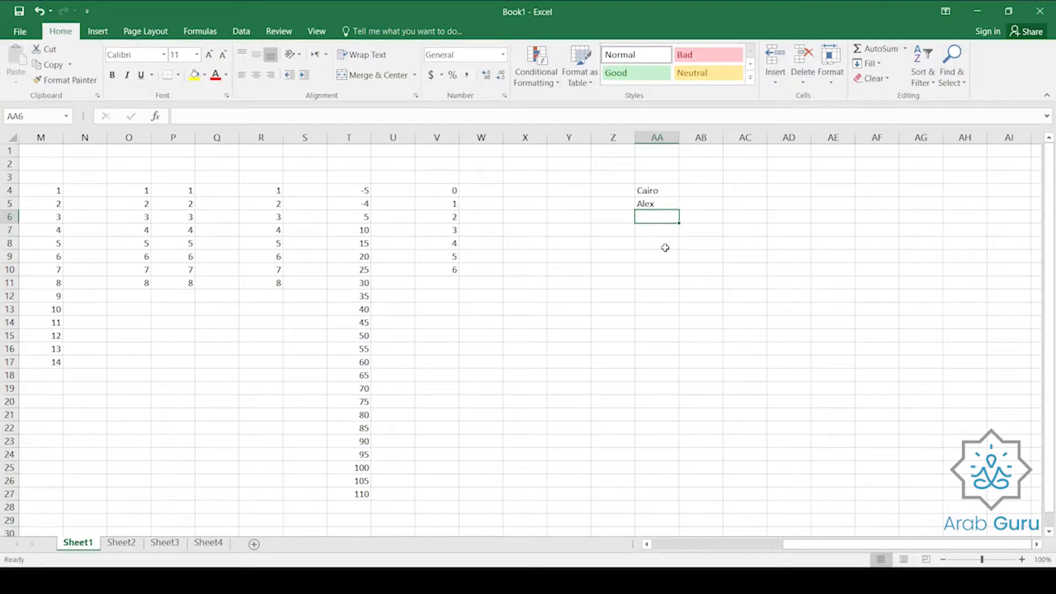
# - Enter Cairo in cell AA6 using the suggested completion, and enter Capital in AA7 instead of the suggestion
pyautogui.write('Cairo')
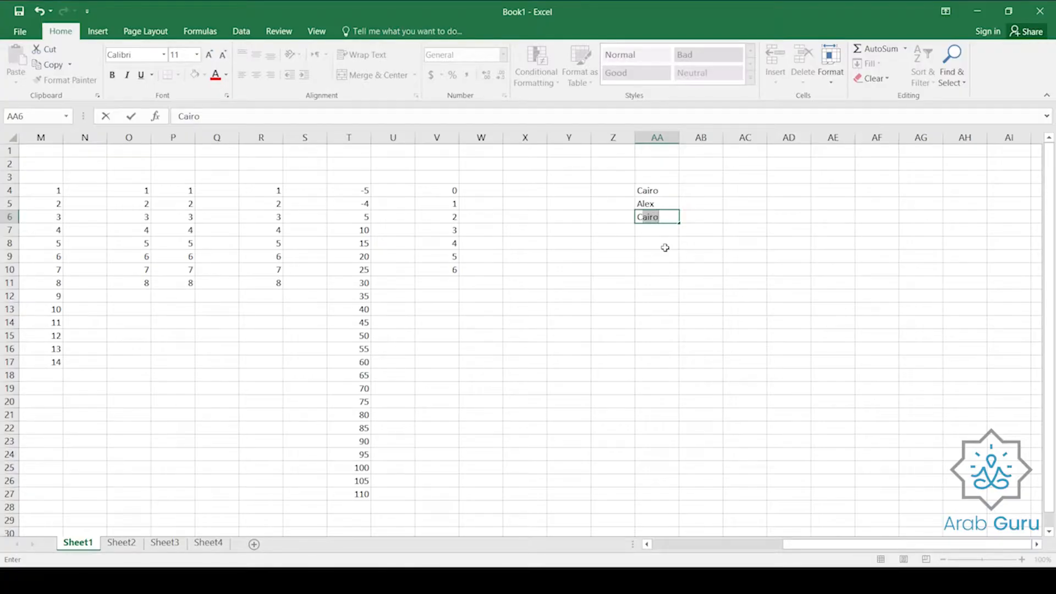
pyautogui.press('Return')
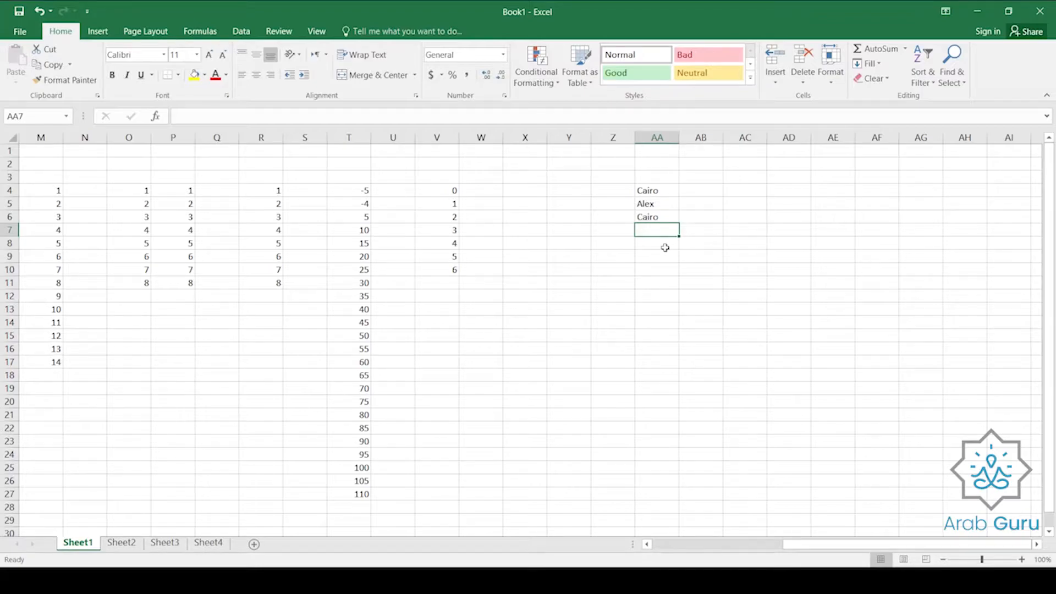
pyautogui.write('Ca')
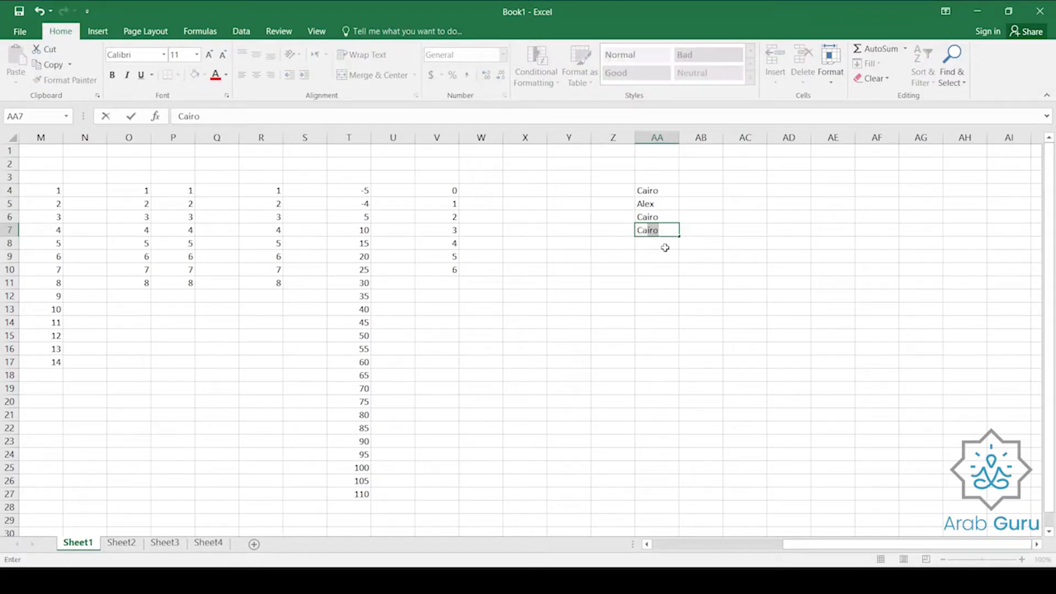
pyautogui.write('pital')
pyautogui.press('Return')
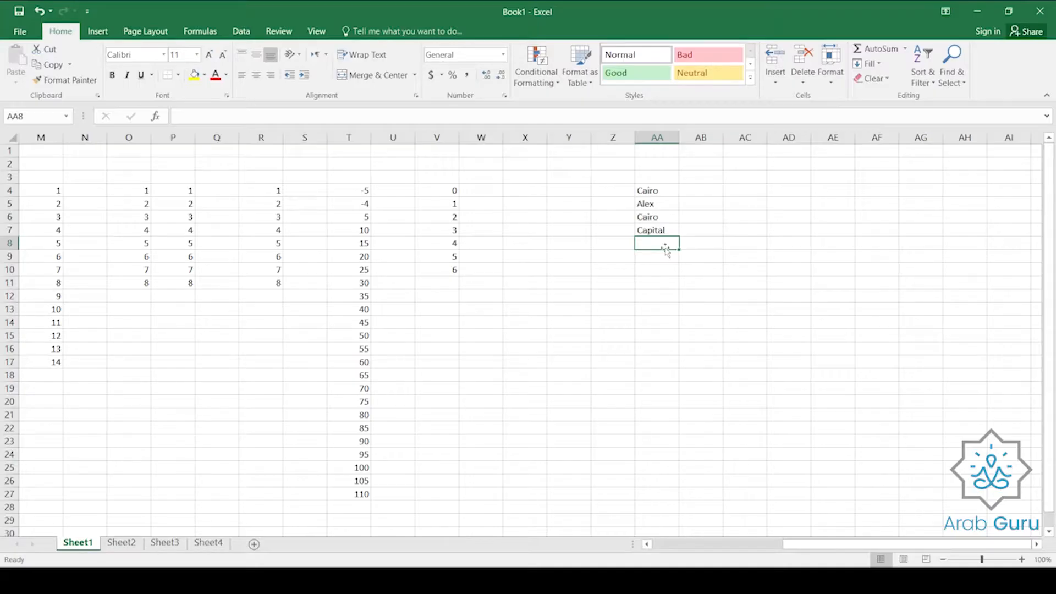
# - Enter Cairo in cell AA8 with just enough letters for AutoComplete to supply the rest
pyautogui.write('C')
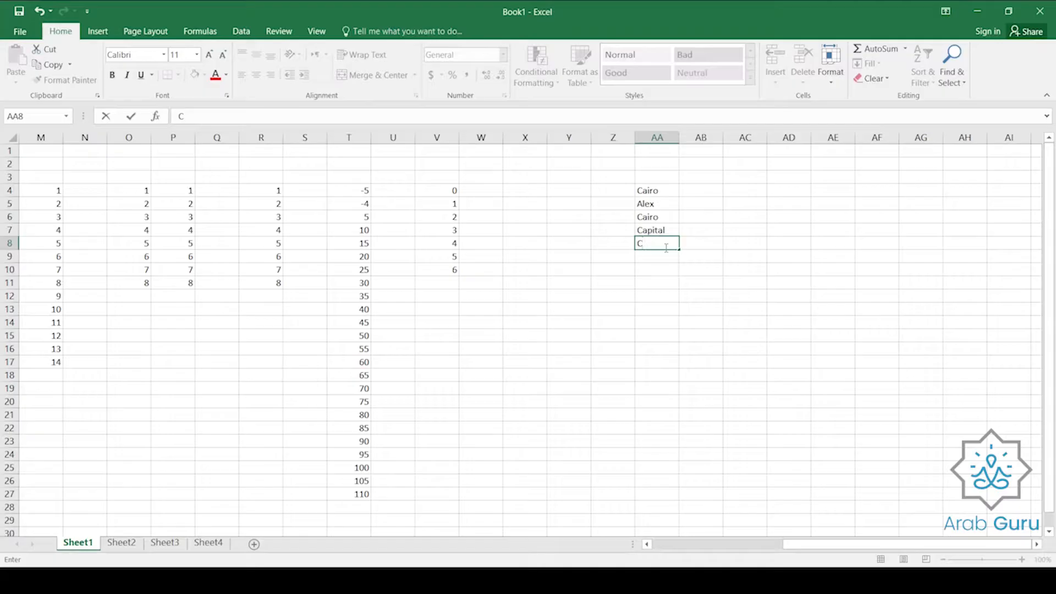
pyautogui.write('a')
pyautogui.write('i')
pyautogui.press('Return')
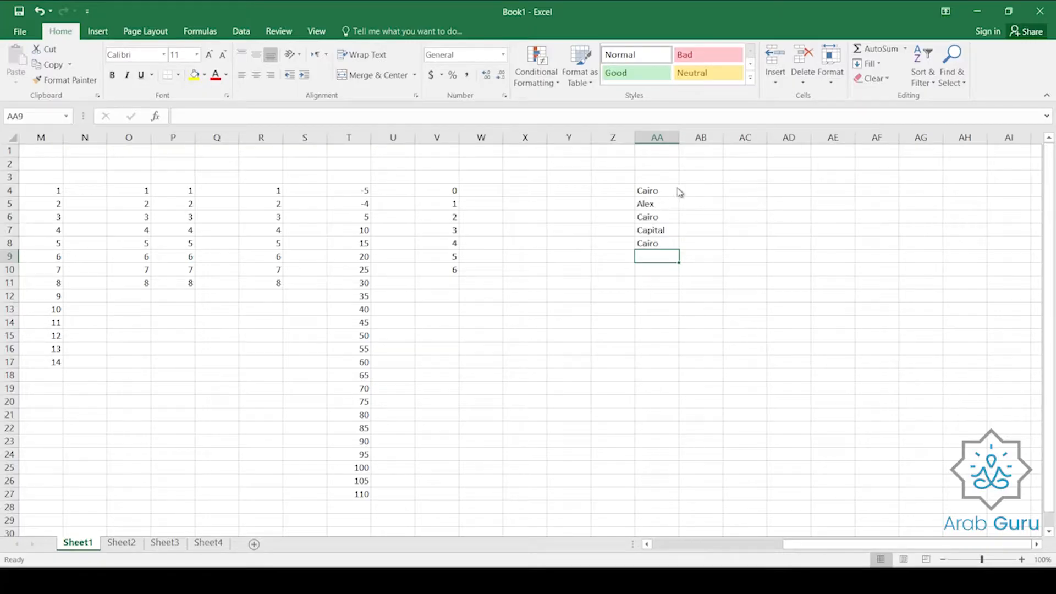
# - Pick Alex for cell AA9 and Cairo for cell AA10 from the column's existing entries
pyautogui.click(644, 270)
pyautogui.click(655, 271)
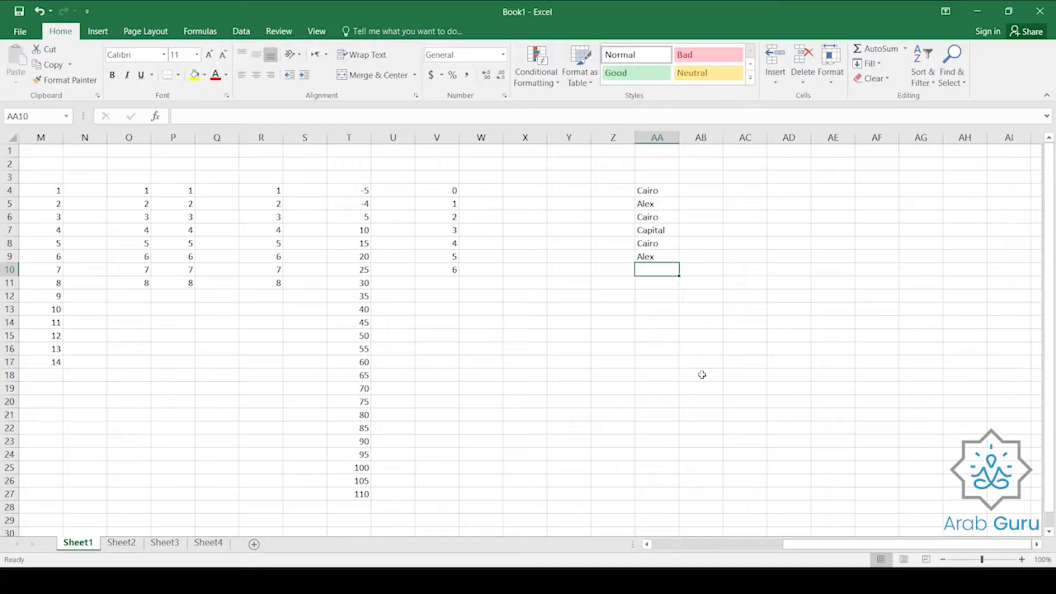
pyautogui.click(641, 292)
# - Fill Cairo from AA4 down through AA10, replacing the other city entries
pyautogui.moveTo(654, 190); pyautogui.dragTo(647, 278)
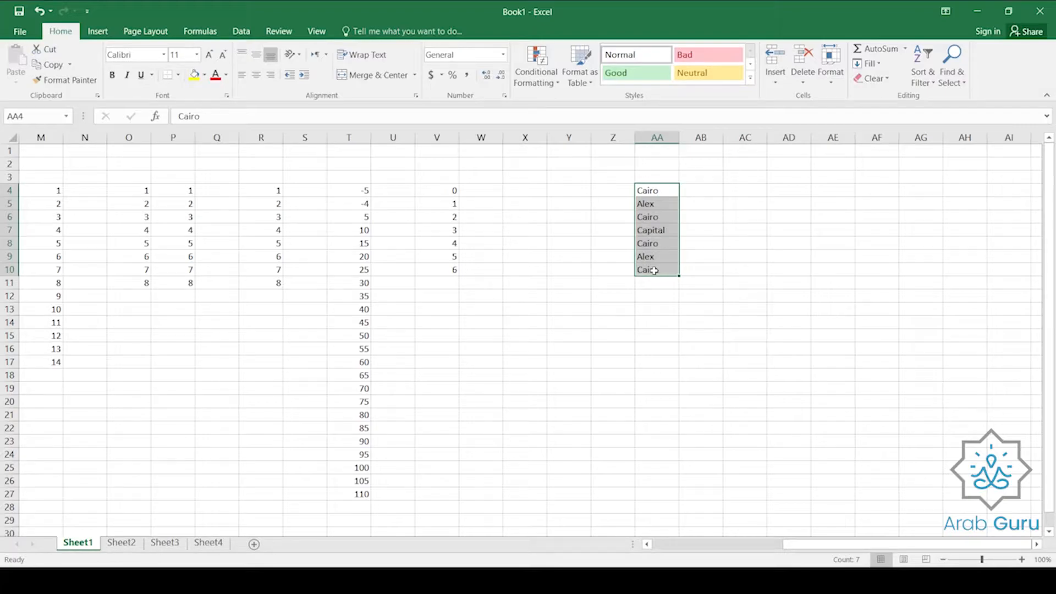
pyautogui.hotkey('ctrl', 'd')
pyautogui.click(530, 201)
# - Fill Cairo right and down across the whole range AA4:AH23
pyautogui.moveTo(642, 192); pyautogui.dragTo(961, 438)
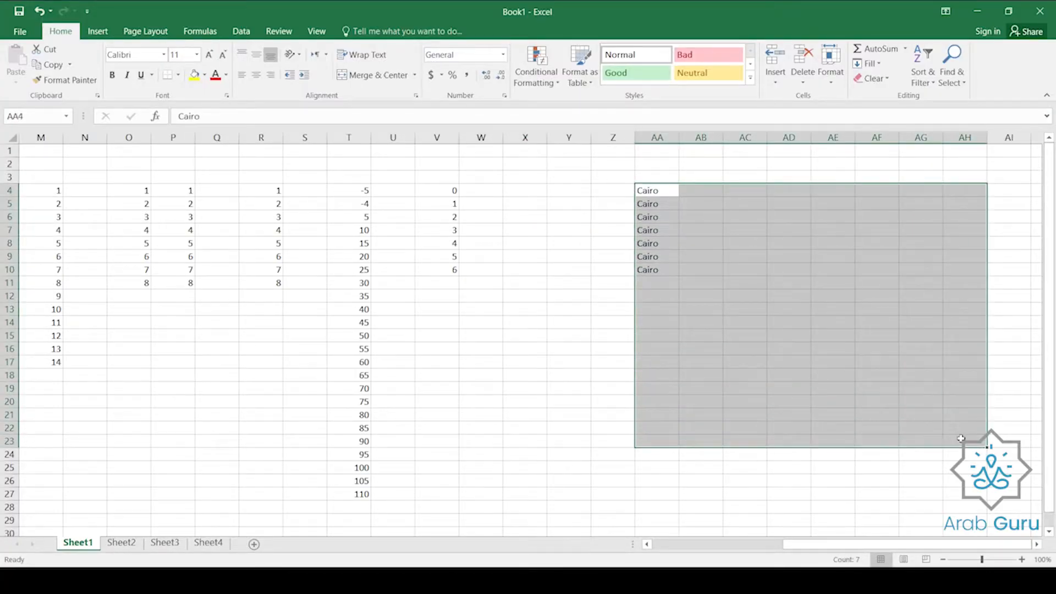
pyautogui.hotkey('ctrl', 'r')
pyautogui.hotkey('ctrl', 'd')
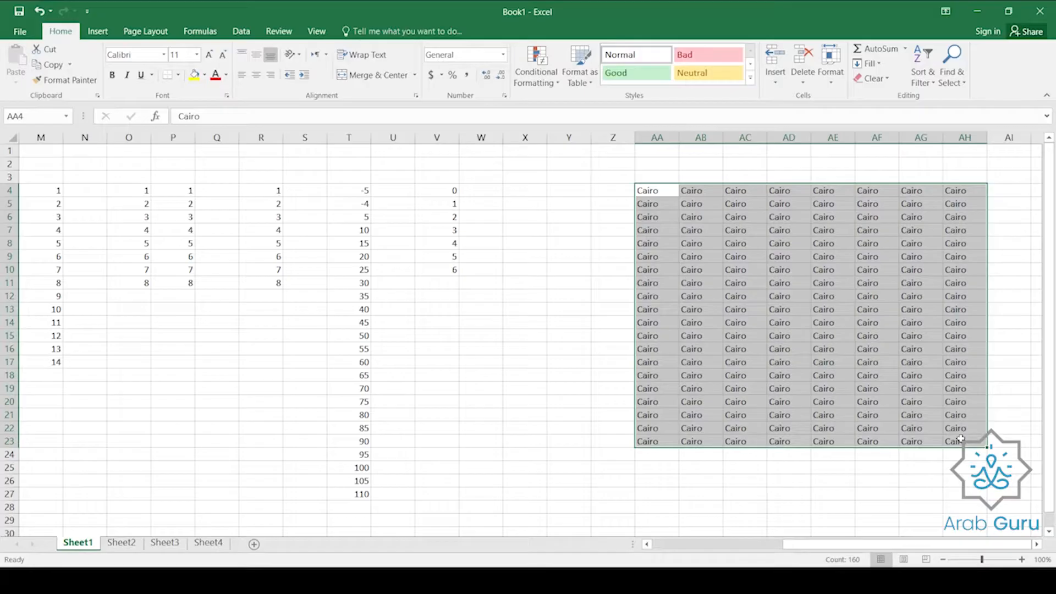
# - Enter abc into every cell of the selected range AA4:AH23 at once
pyautogui.write('z')
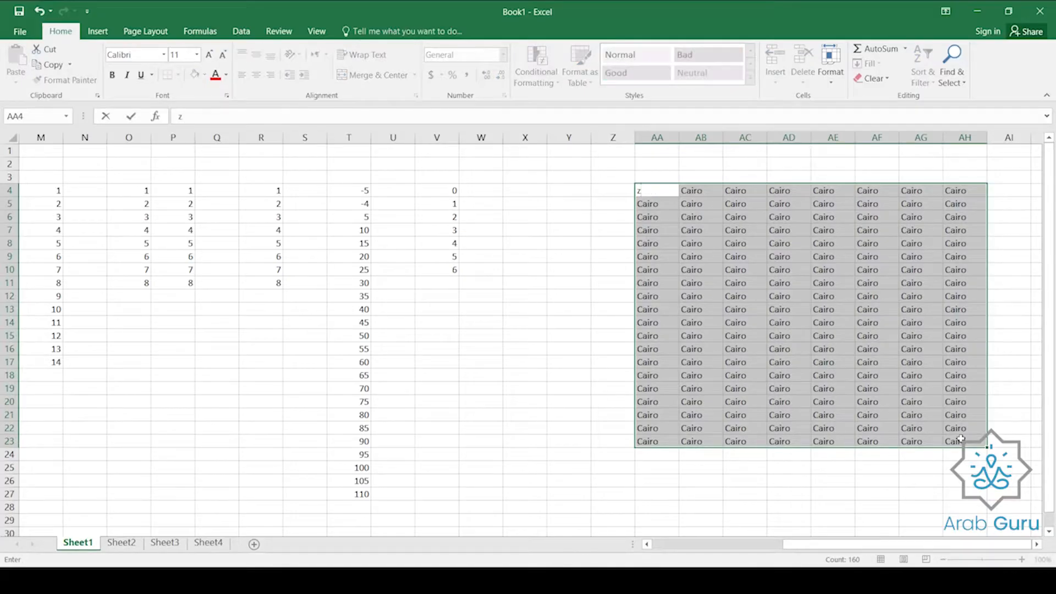
pyautogui.press('BackSpace')
pyautogui.write('abc')
pyautogui.hotkey('ctrl', 'Return')
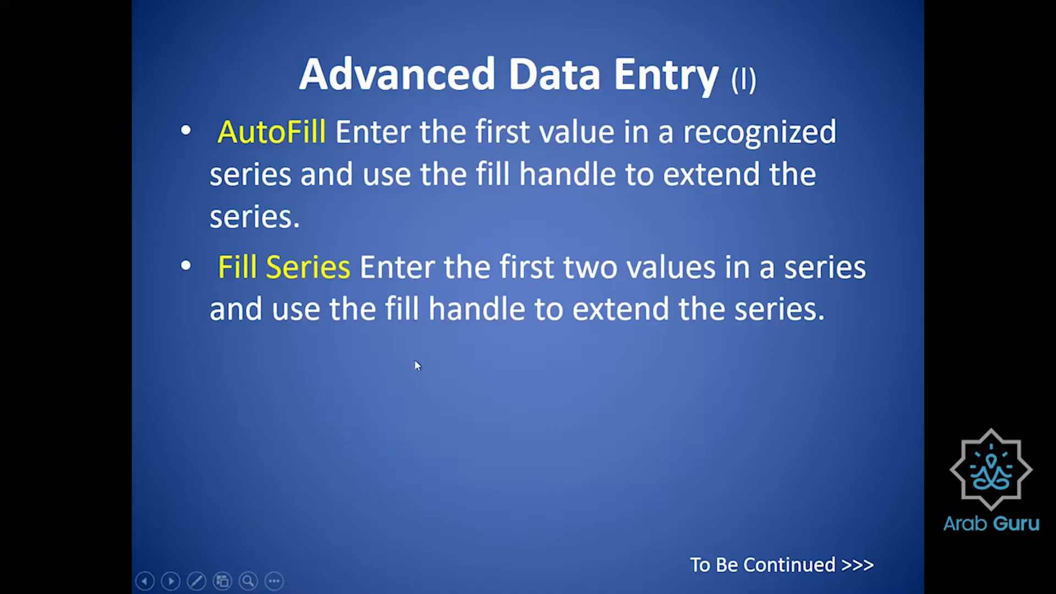
pyautogui.click(428, 392)
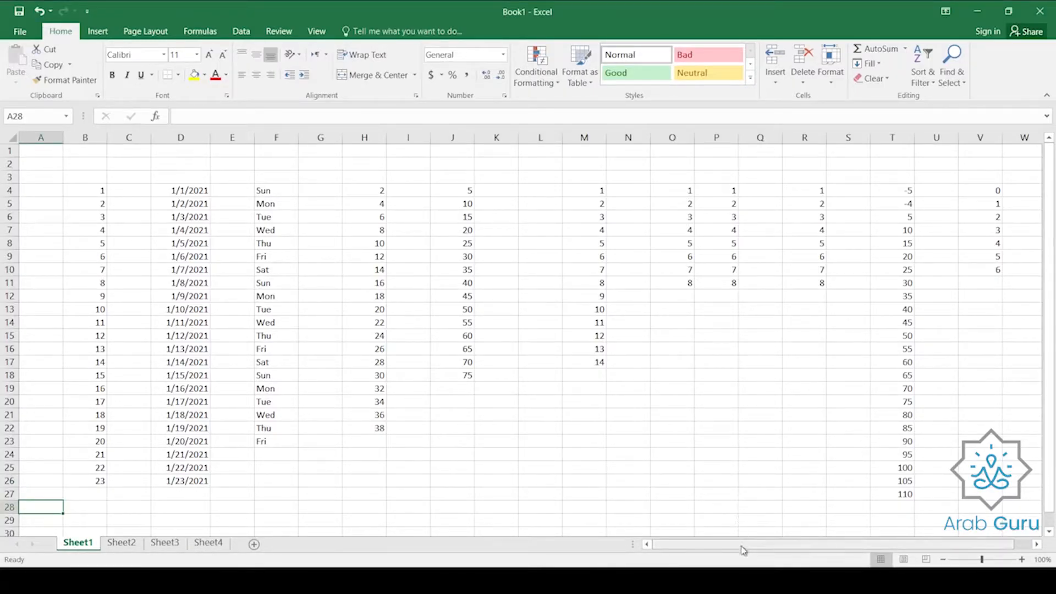
# - Enter Cairo in the empty cell AA4 and Alex in AA5 below it
pyautogui.moveTo(744, 549); pyautogui.dragTo(910, 550)
pyautogui.click(1037, 545)
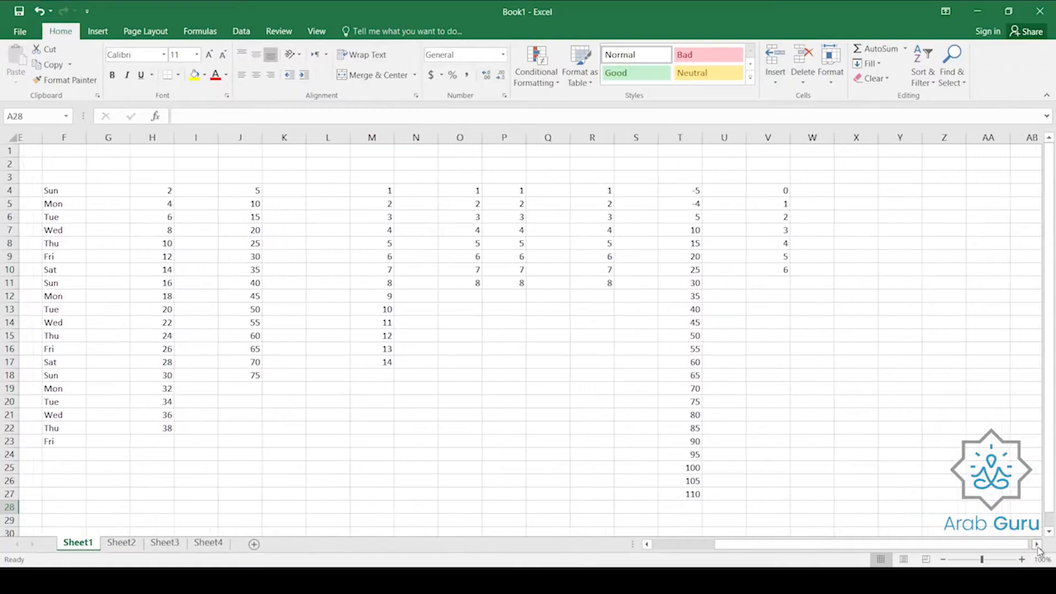
pyautogui.click(1037, 545)
pyautogui.click(651, 188)
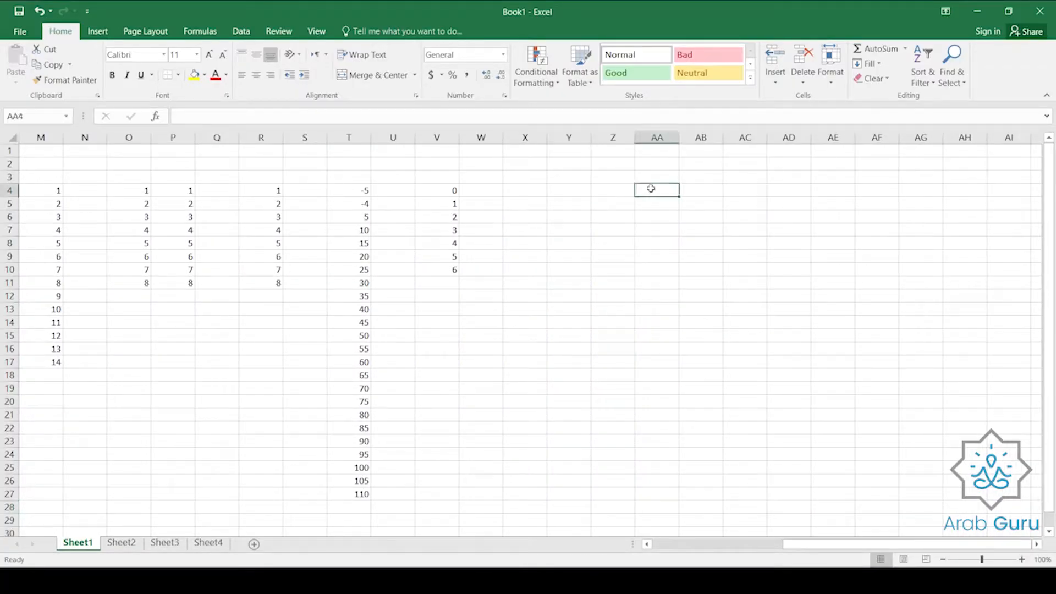
pyautogui.write('Cairo')
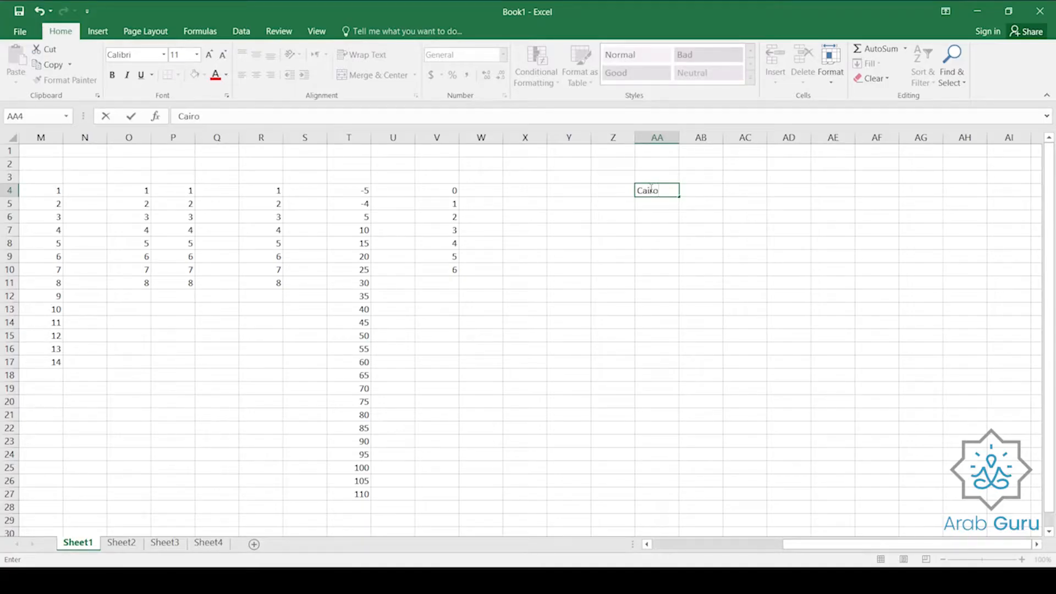
pyautogui.press('Return')
pyautogui.write('Alex')
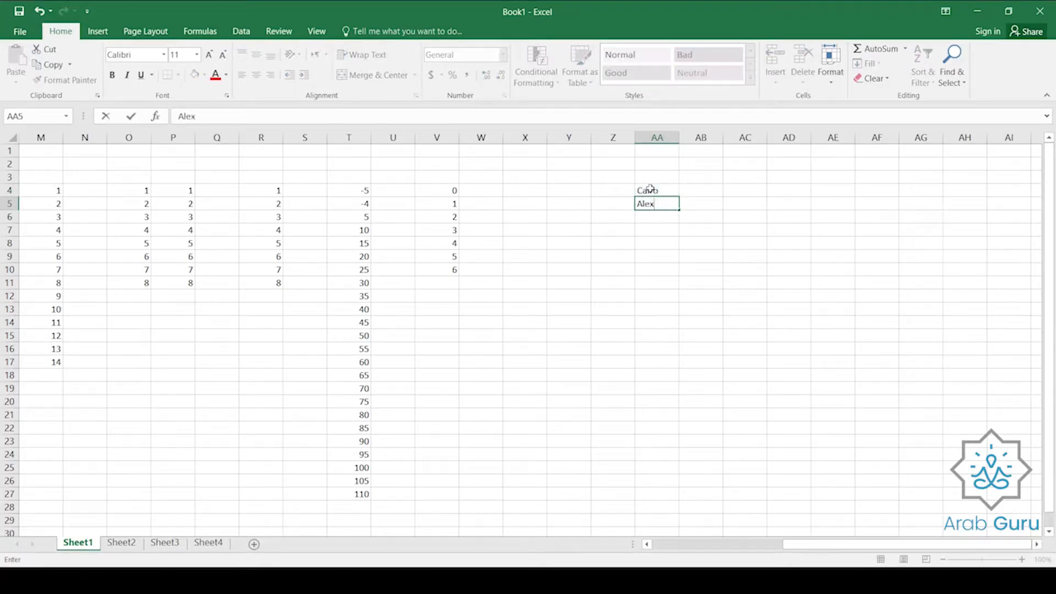
pyautogui.press('Return')
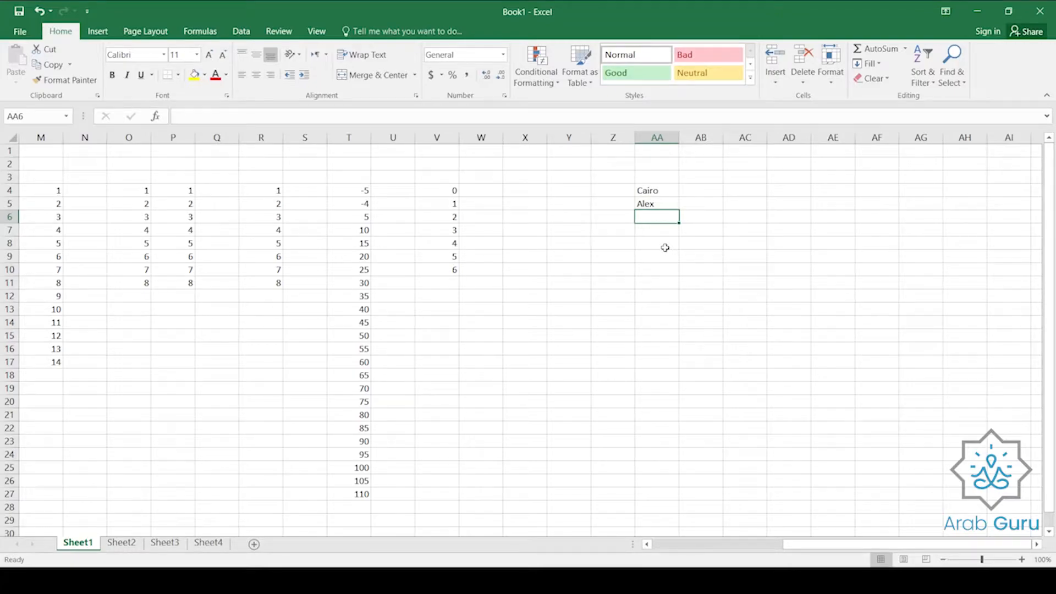
# - Accept the suggested Cairo in cell AA6, and enter Capital in AA7 over the suggested word
pyautogui.write('Cairo')
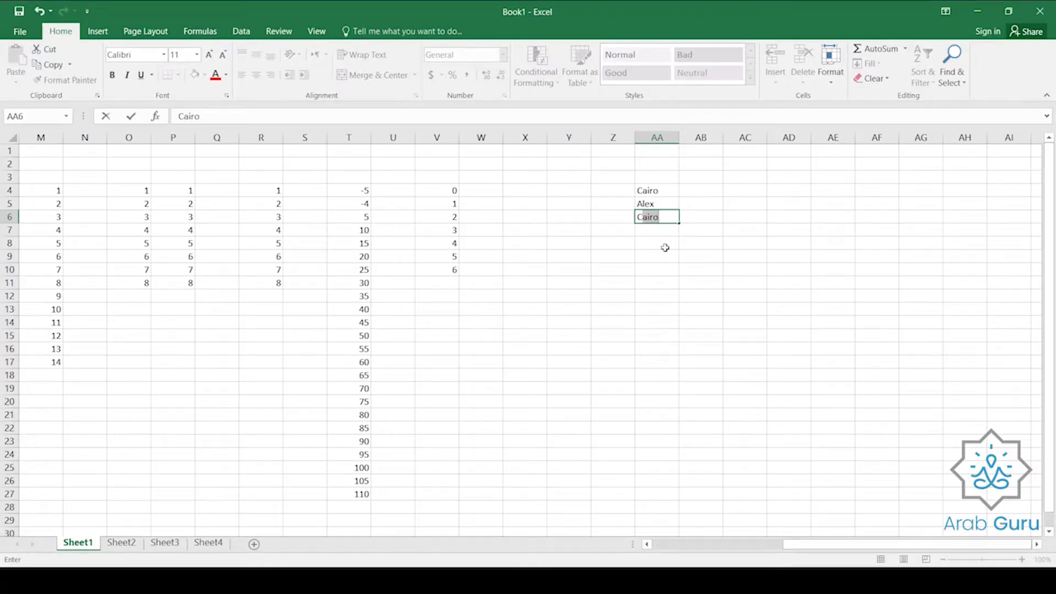
pyautogui.press('Return')
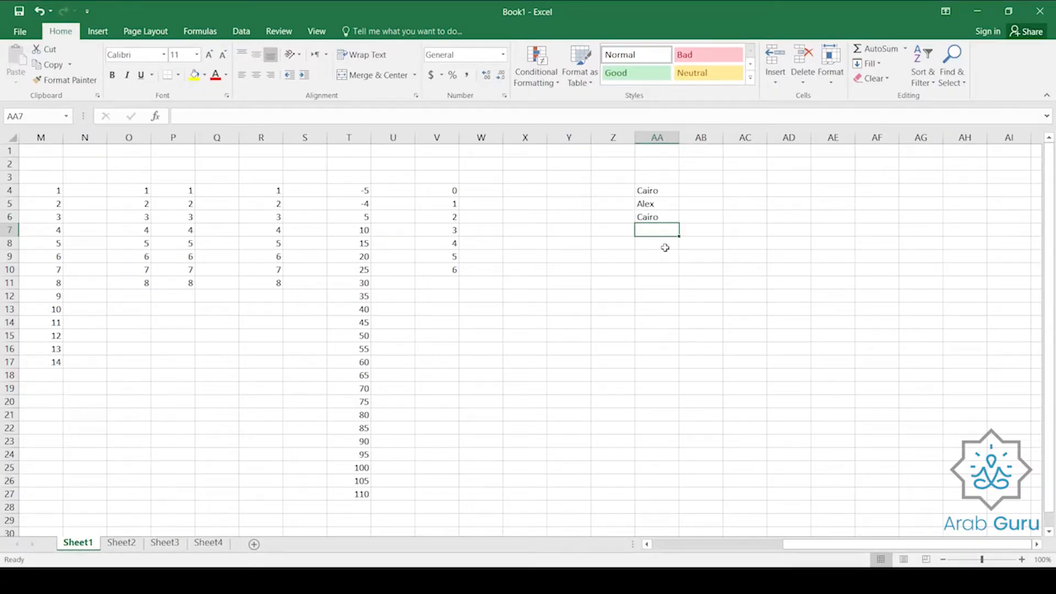
pyautogui.write('Ca')
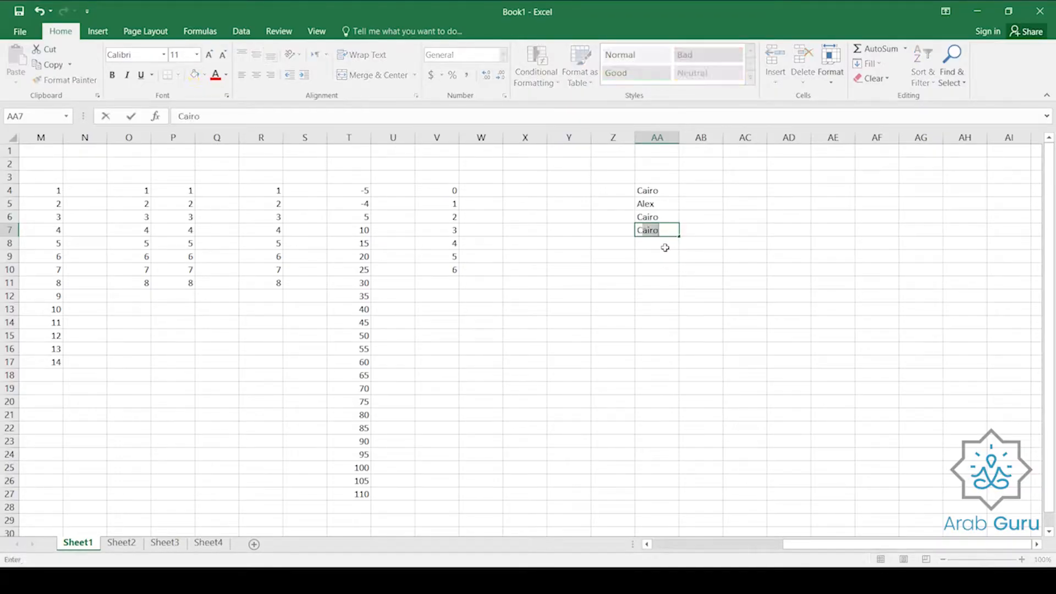
pyautogui.write('pital')
pyautogui.press('Return')
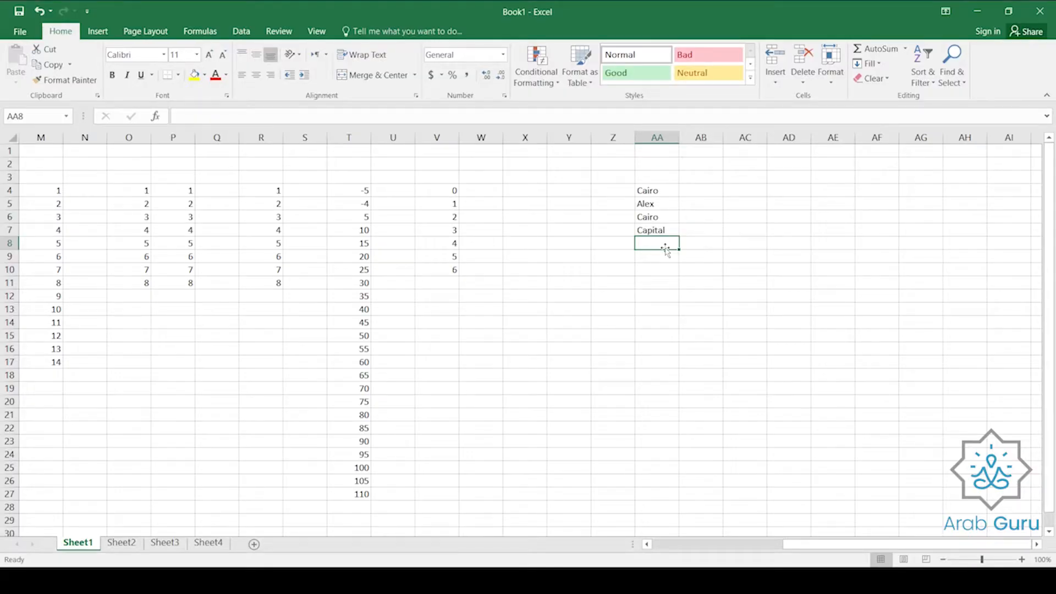
# - Enter Cairo in cell AA8 through AutoComplete by supplying only its first letters
pyautogui.write('C')
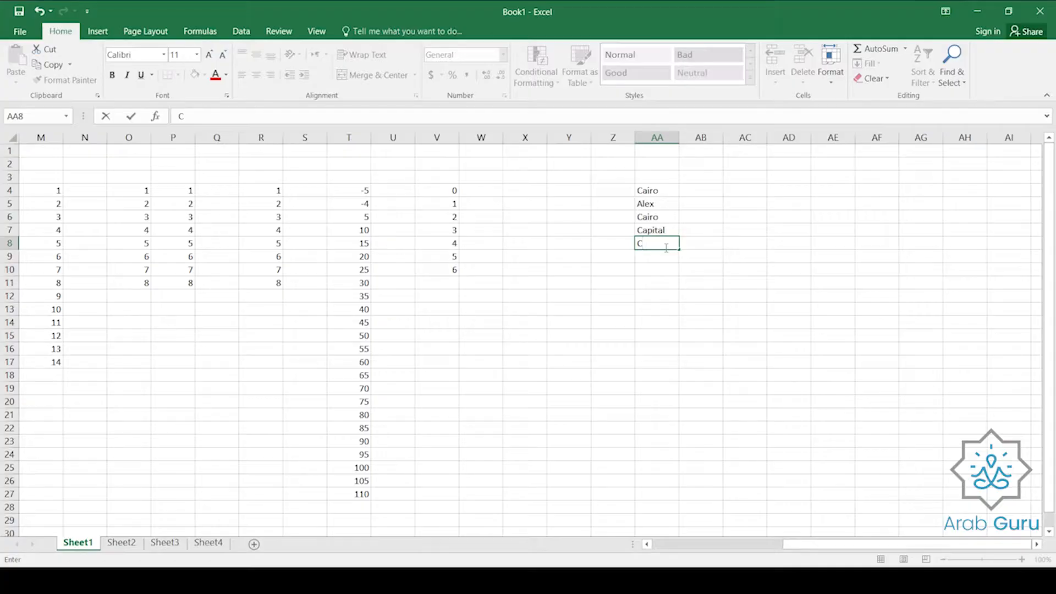
pyautogui.write('a')
pyautogui.write('i')
pyautogui.press('Return')
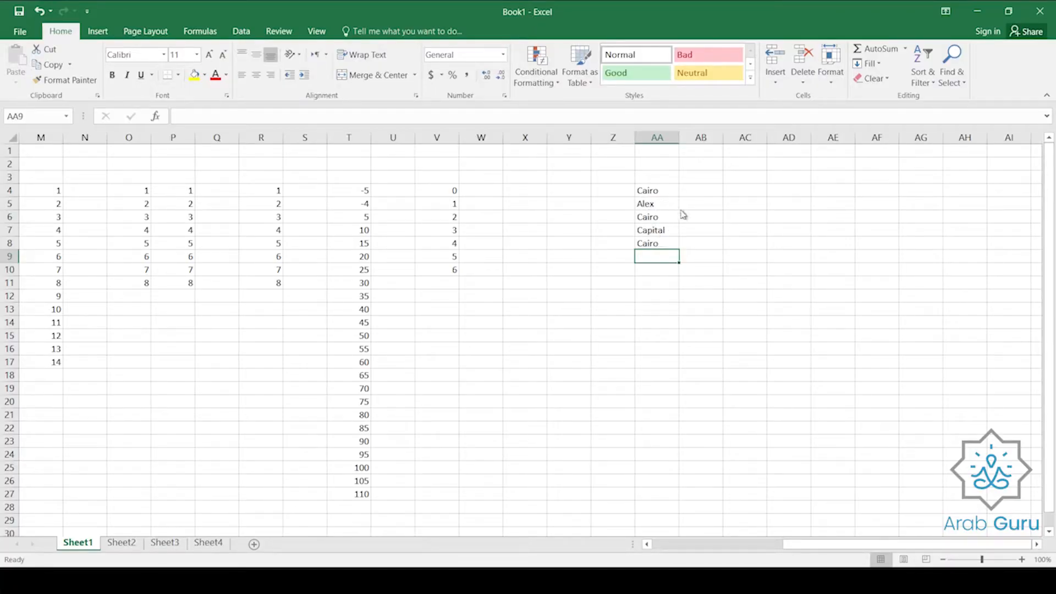
# - Choose Alex for cell AA9 and Cairo for AA10 from the list of values already in the column
pyautogui.click(646, 270)
pyautogui.click(657, 273)
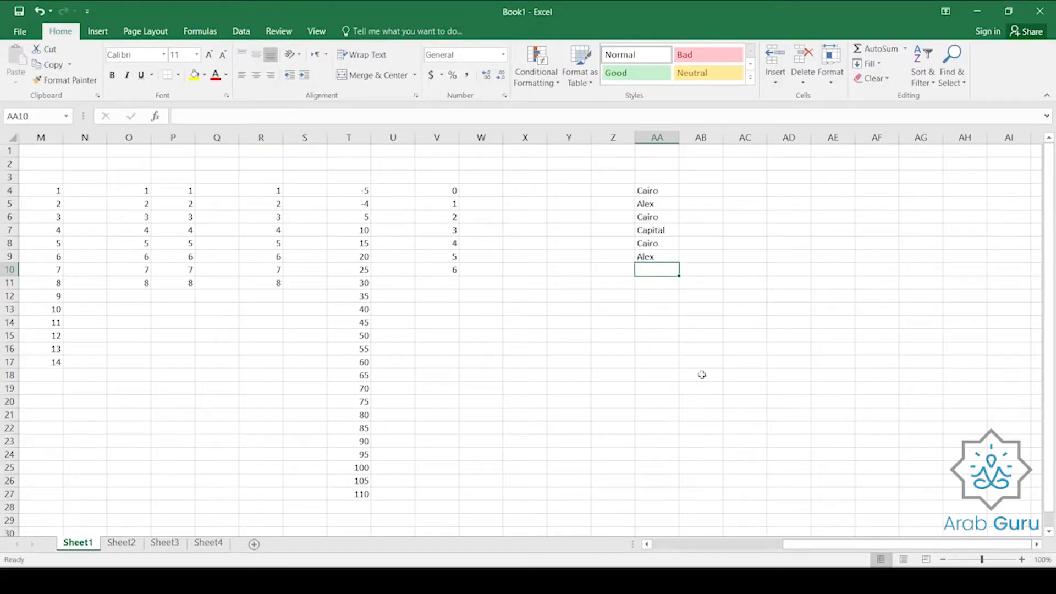
pyautogui.click(641, 290)
# - Fill the Cairo entry of AA4 down over the cells through AA10
pyautogui.moveTo(655, 190); pyautogui.dragTo(649, 278)
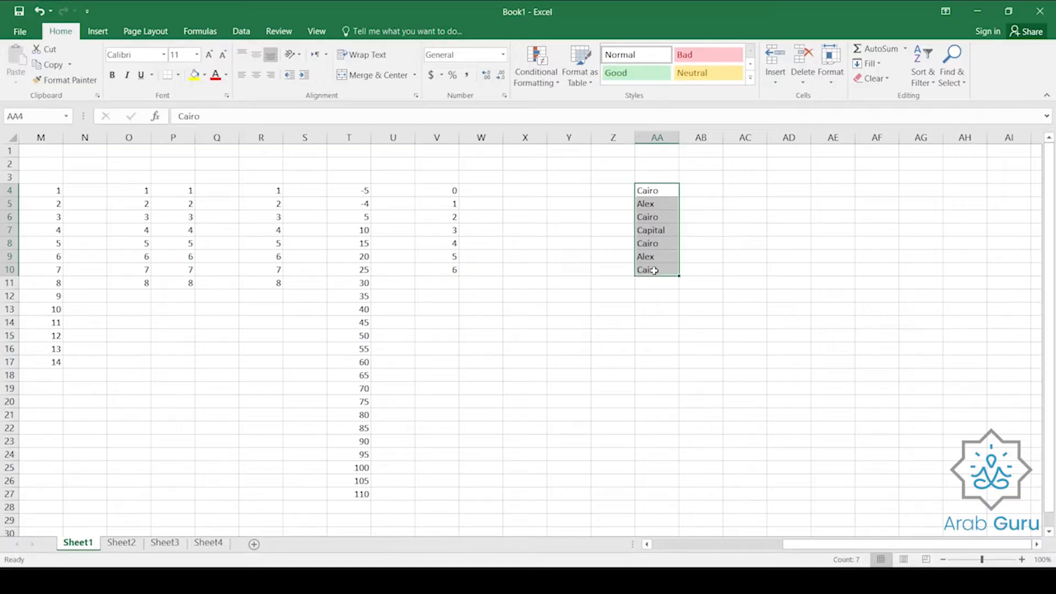
pyautogui.hotkey('ctrl', 'd')
pyautogui.click(528, 202)
# - Fill the Cairo entries right and down so they cover the whole range AA4:AH23
pyautogui.moveTo(649, 191); pyautogui.dragTo(961, 438)
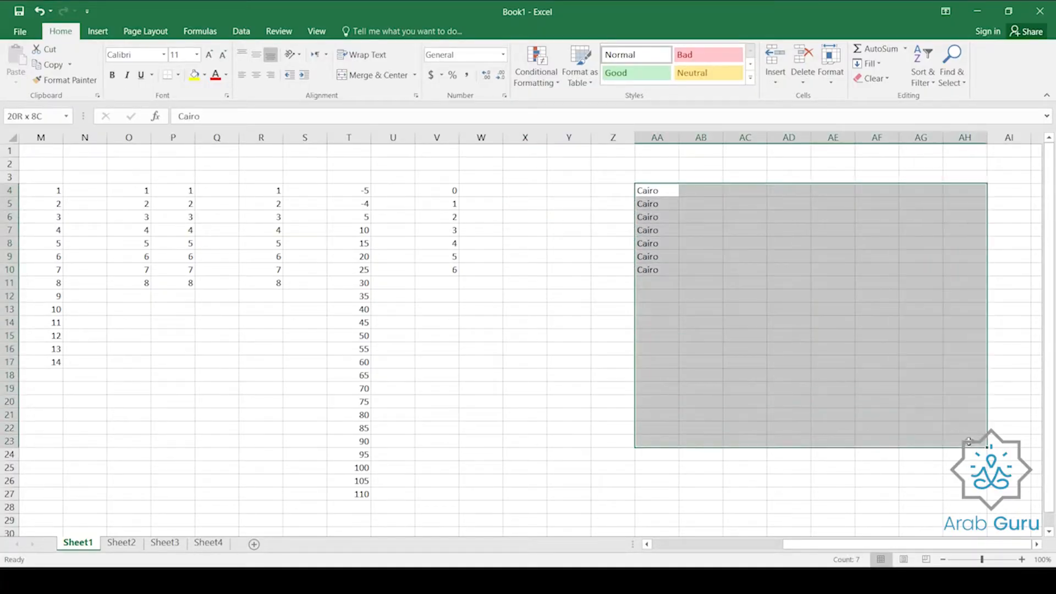
pyautogui.hotkey('ctrl', 'r')
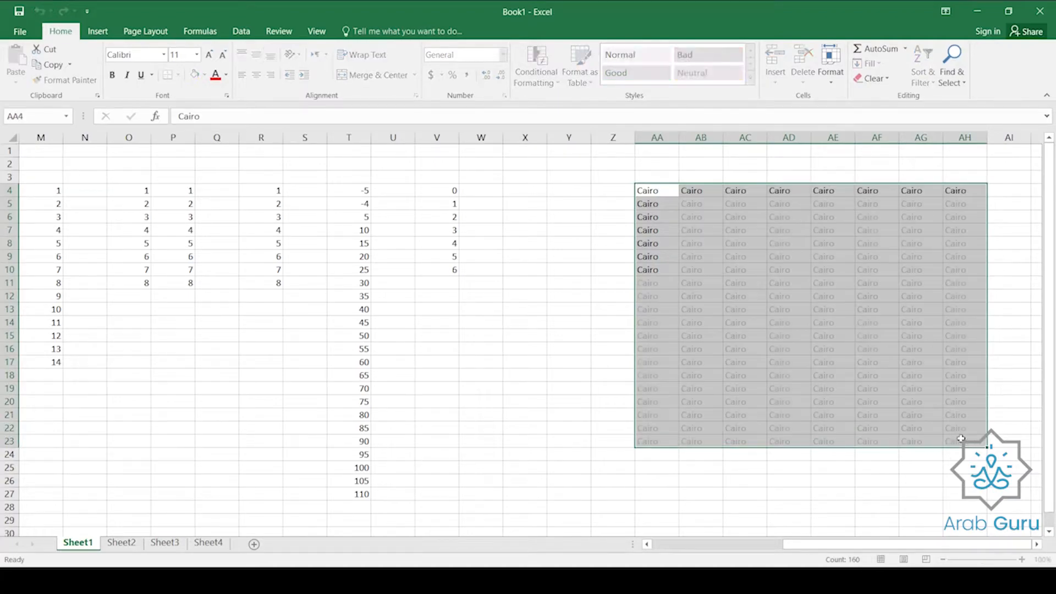
pyautogui.hotkey('ctrl', 'd')
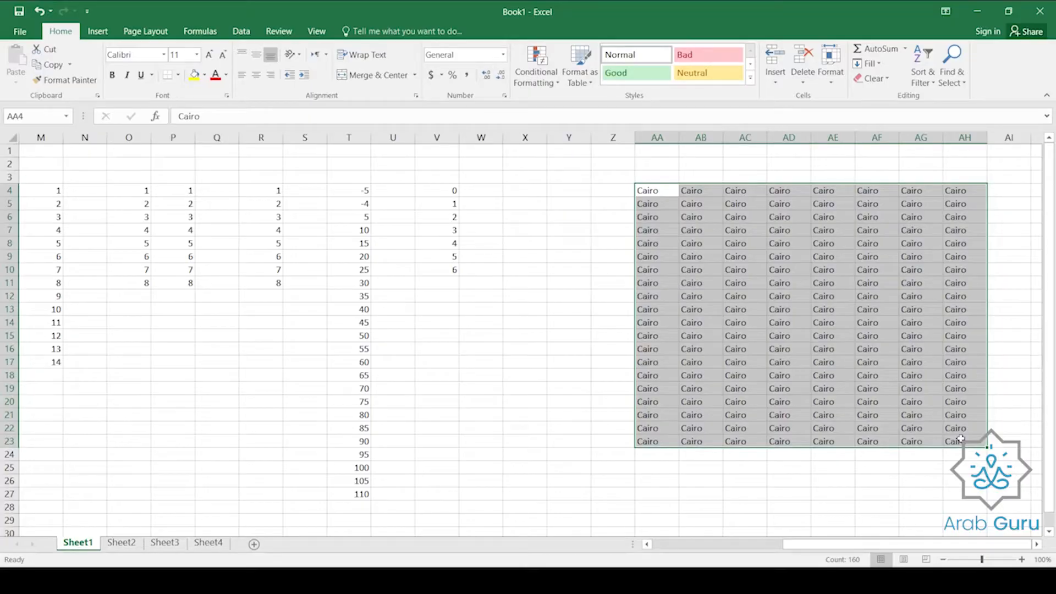
# - Replace the contents of all cells in AA4:AH23 with abc in a single entry
pyautogui.write('z')
pyautogui.press('BackSpace')
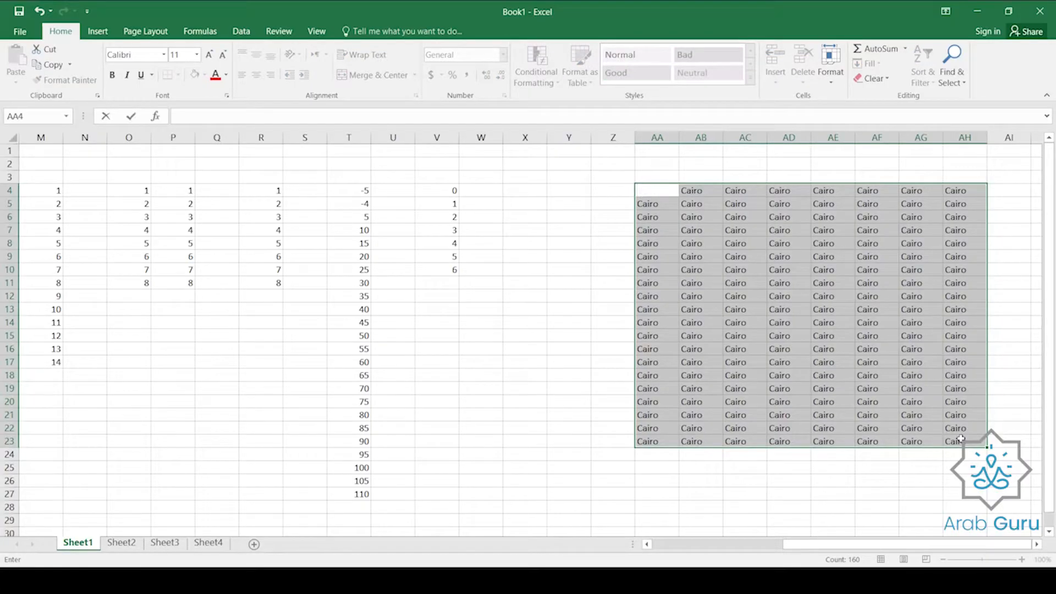
pyautogui.write('abc')
pyautogui.hotkey('ctrl', 'Return')
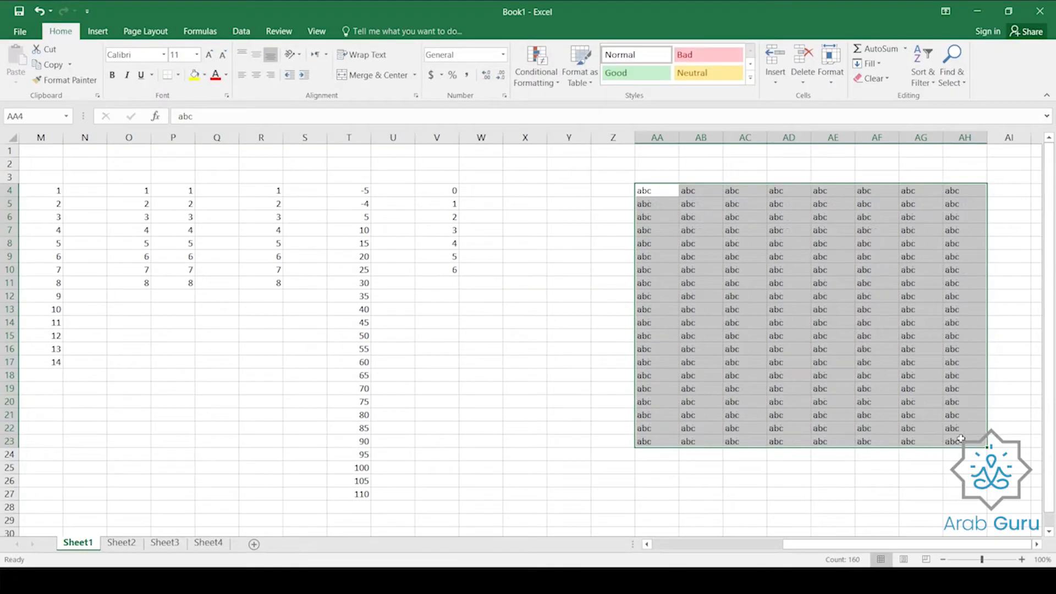
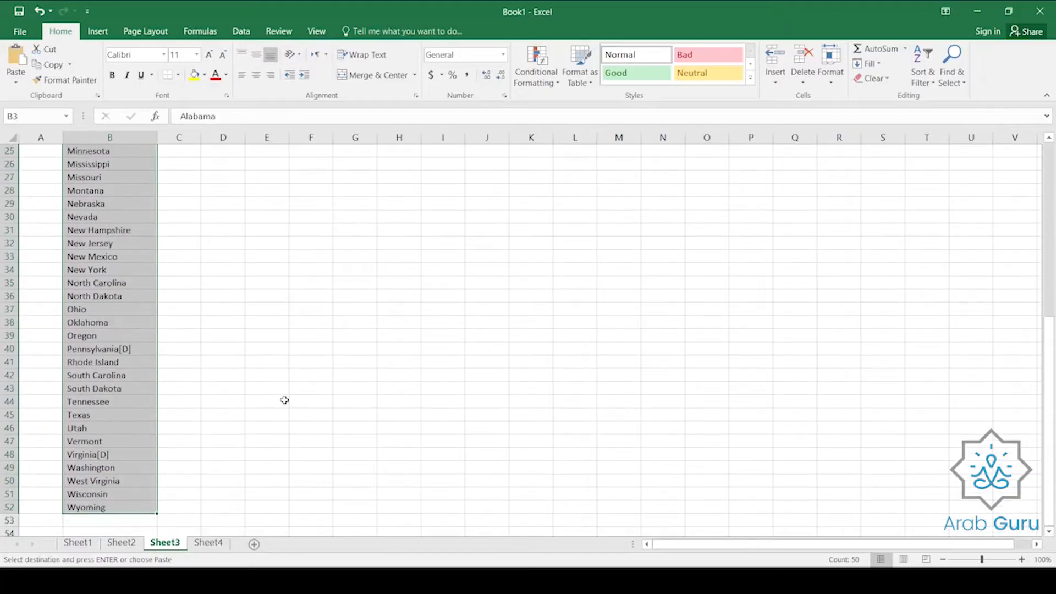
# - Look over the list of US states in column B, starting from Alabama in B3
pyautogui.scroll(8, 275, 406)
pyautogui.scroll(4, 275, 406)
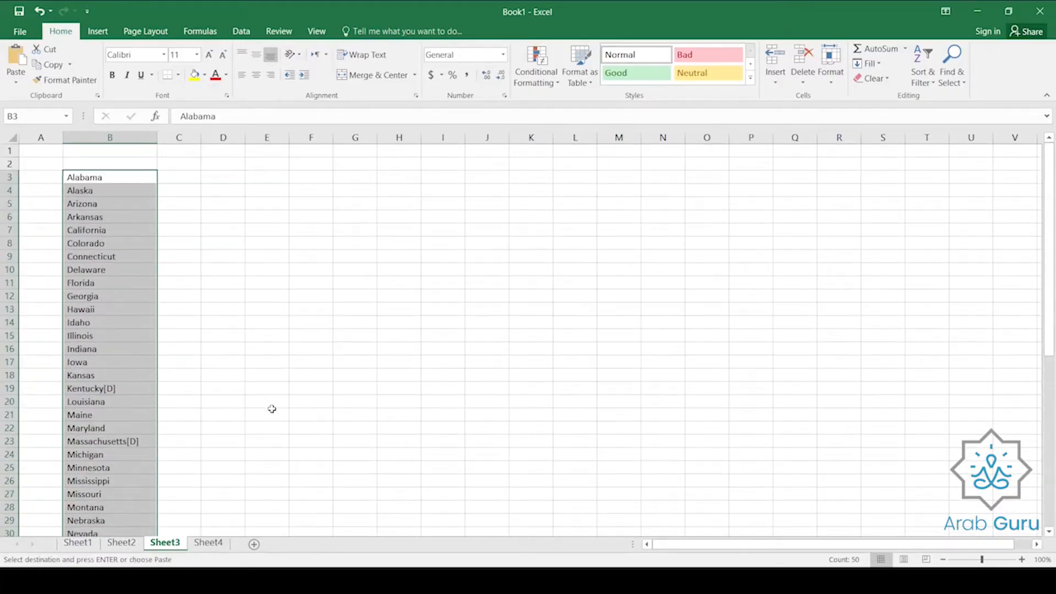
pyautogui.moveTo(114, 174); pyautogui.dragTo(131, 440)
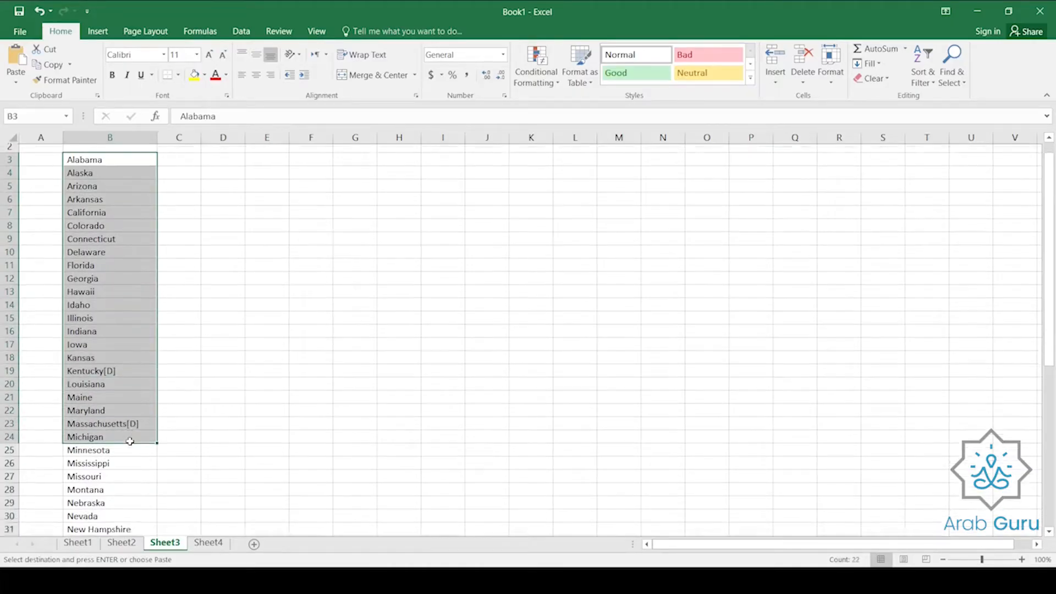
pyautogui.scroll(-8, 132, 431)
pyautogui.scroll(8, 133, 427)
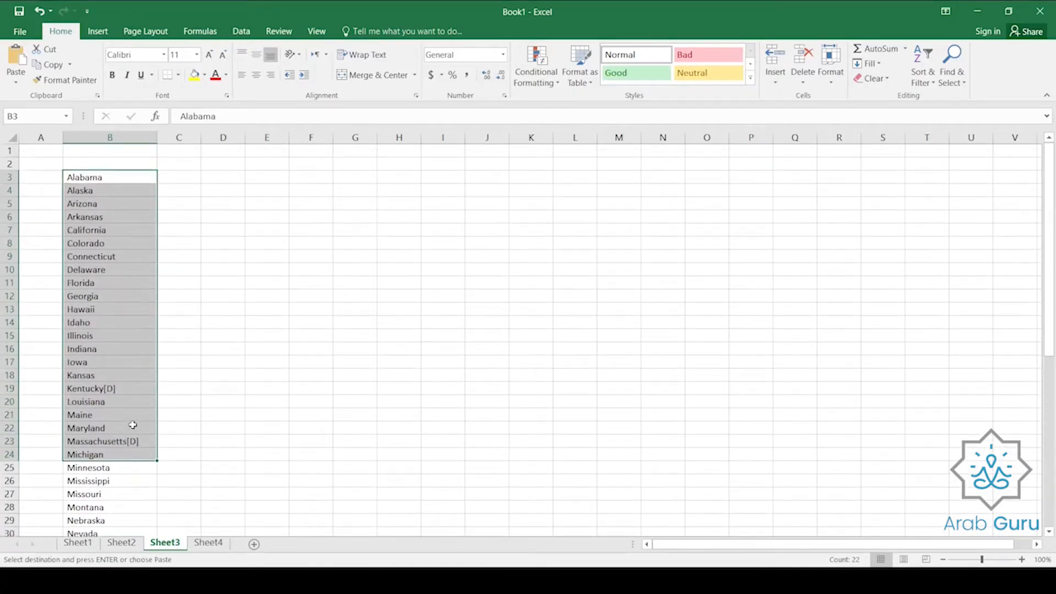
pyautogui.click(116, 367)
pyautogui.moveTo(107, 173); pyautogui.dragTo(117, 384)
pyautogui.click(118, 381)
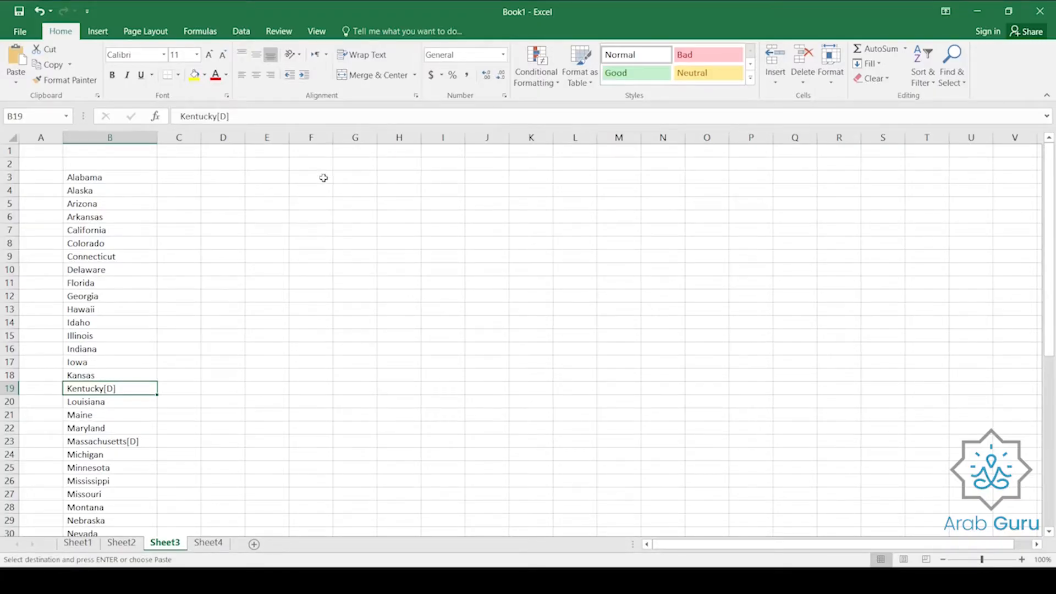
pyautogui.click(146, 176)
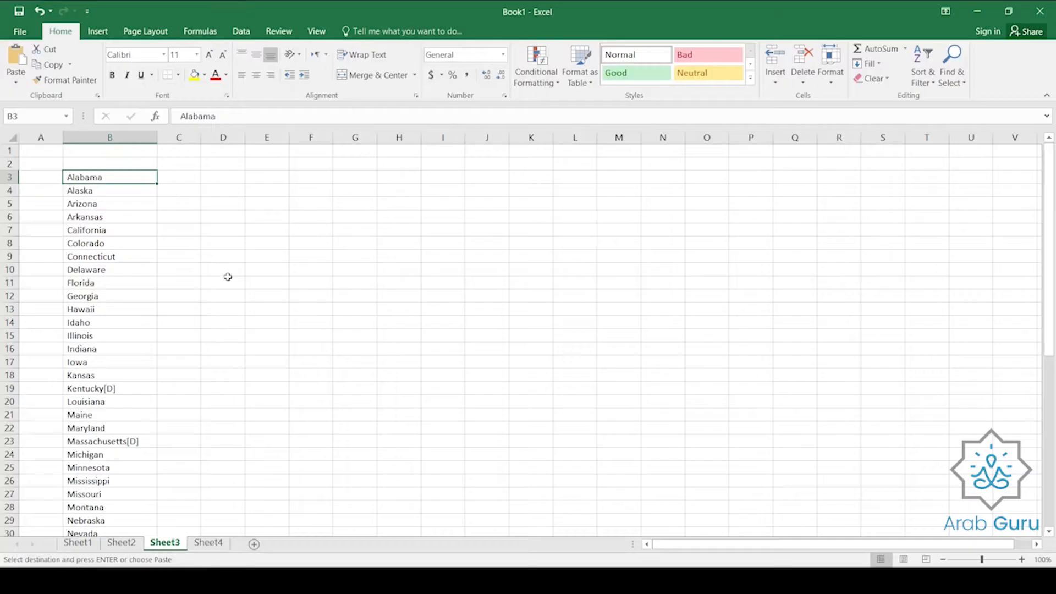
# - Enter Alabama in cell F3
pyautogui.click(321, 174)
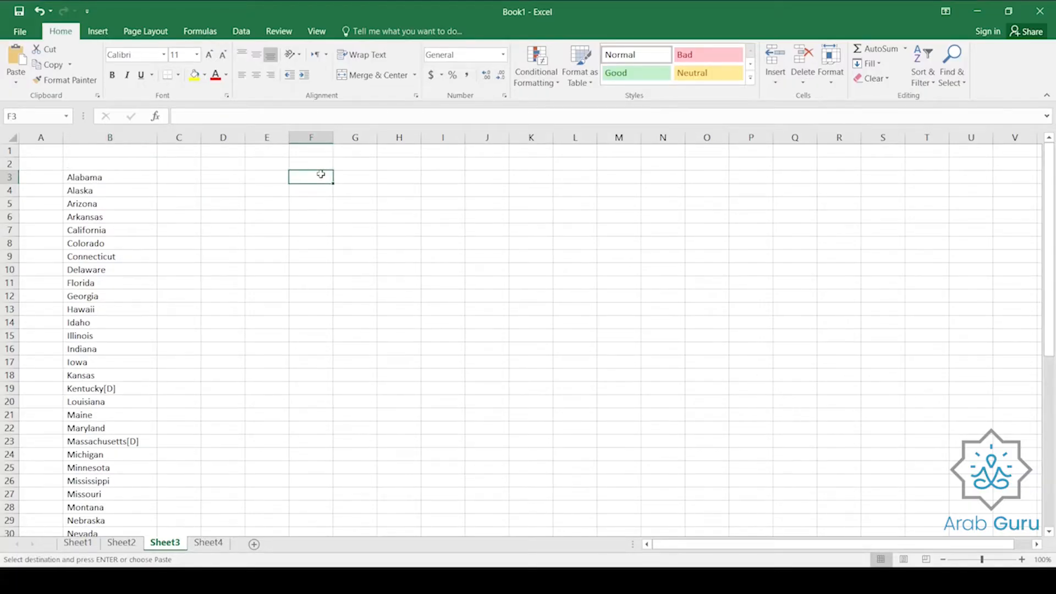
pyautogui.write('Ala')
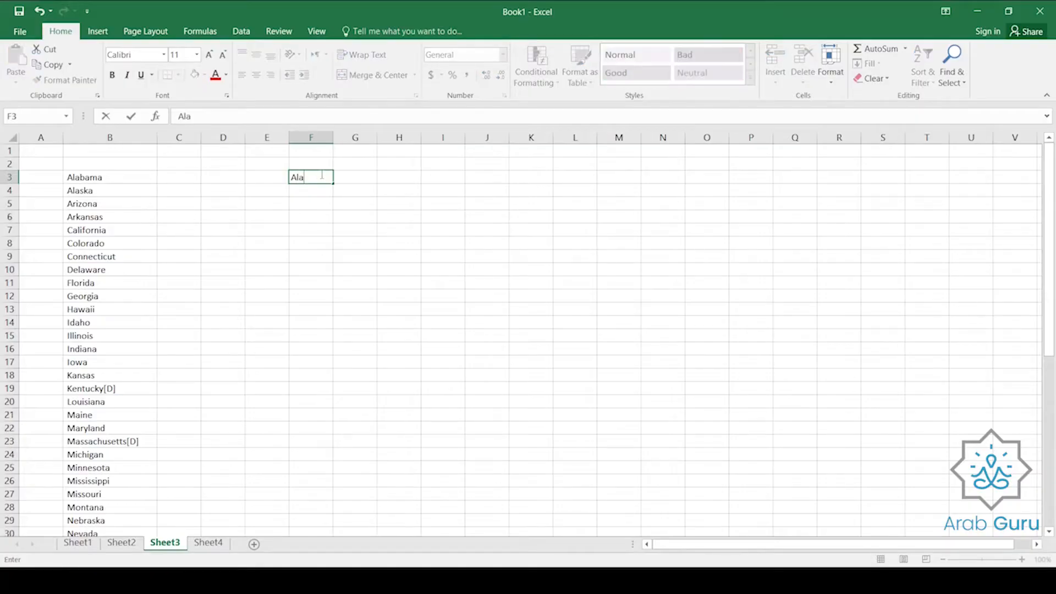
pyautogui.write('bama')
pyautogui.press('Return')
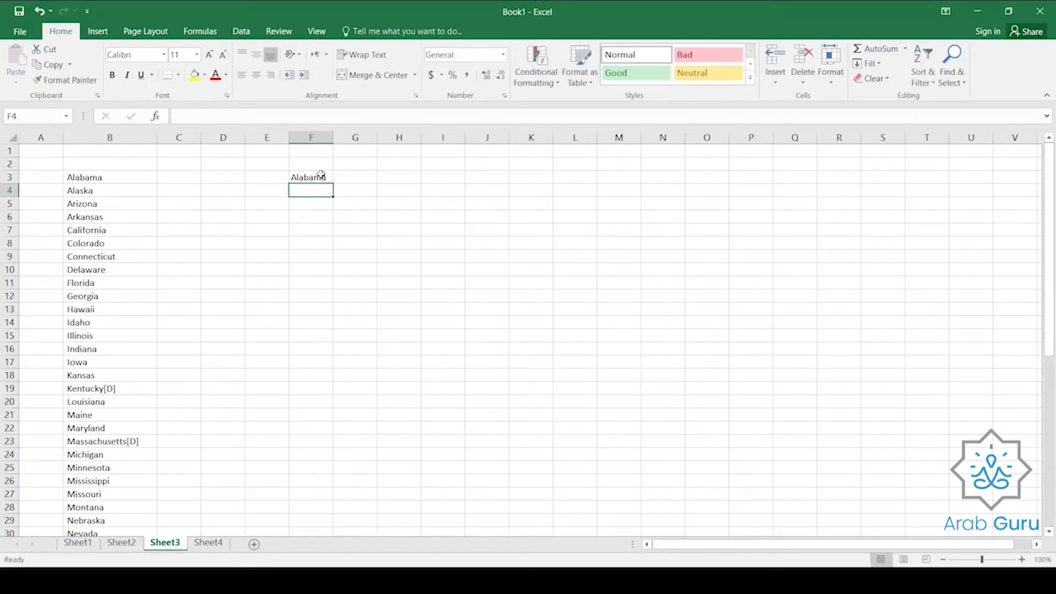
# - Try to AutoFill the states from Alabama in F3 down to F17, and clear the filled cells below F3
pyautogui.click(321, 176)
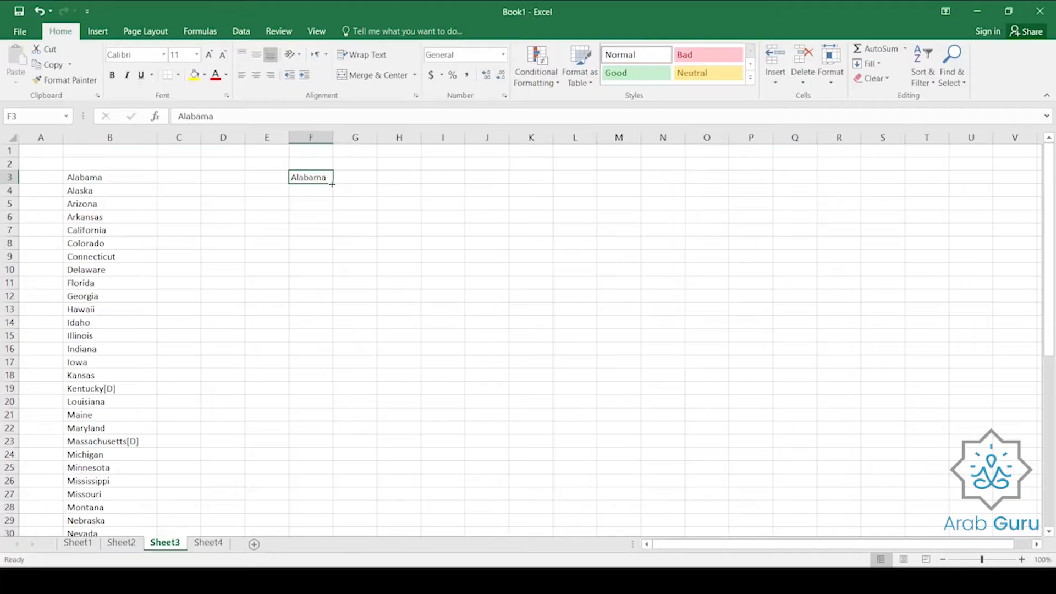
pyautogui.moveTo(332, 184); pyautogui.dragTo(346, 368)
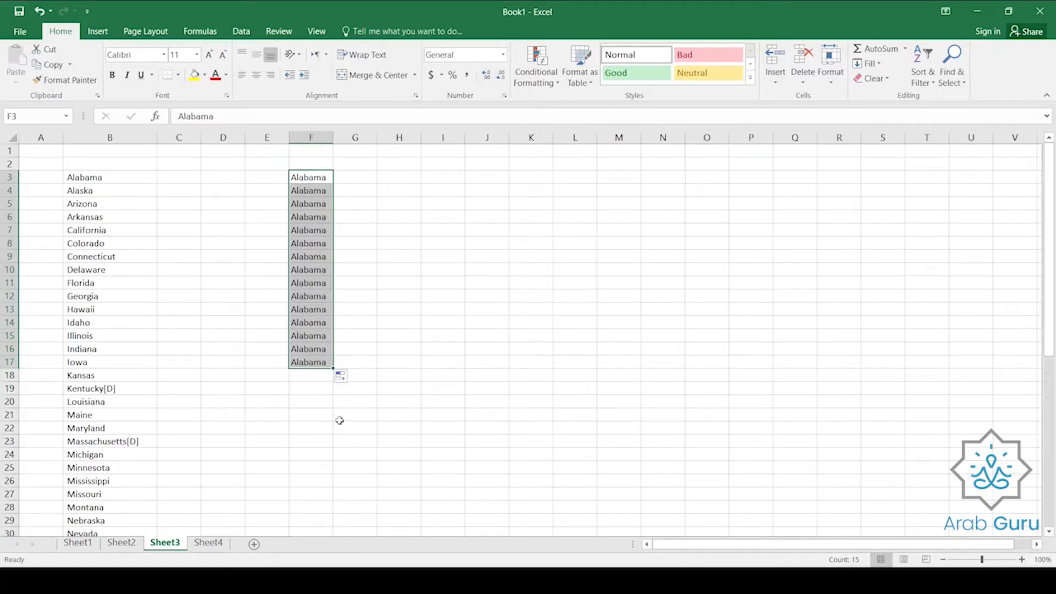
pyautogui.moveTo(308, 192); pyautogui.dragTo(310, 374)
pyautogui.press('Delete')
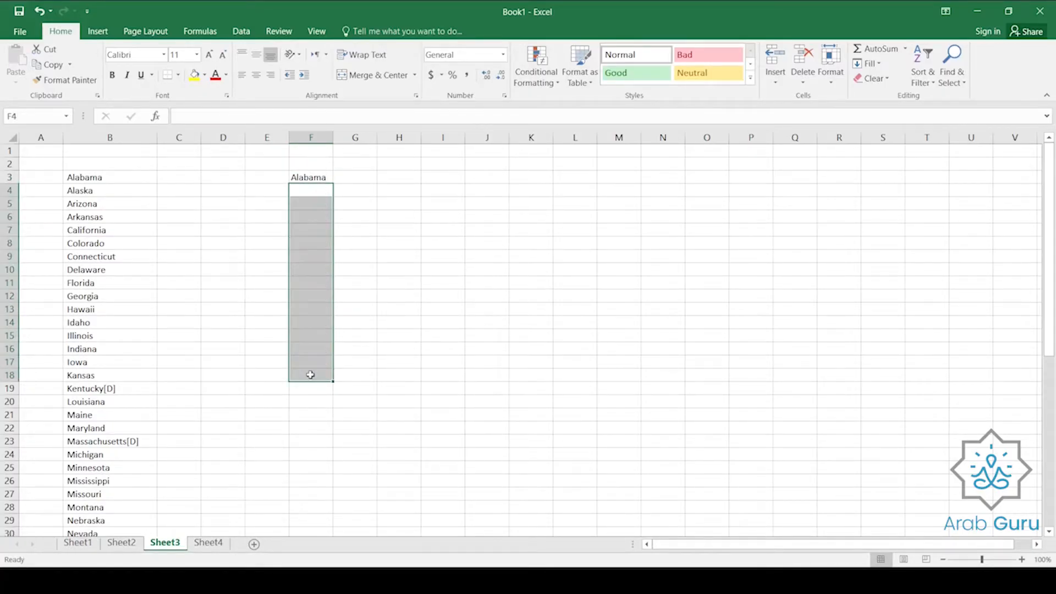
# - Open the Custom Lists editor from the advanced Excel options and move its window clear of the state names
pyautogui.click(330, 179)
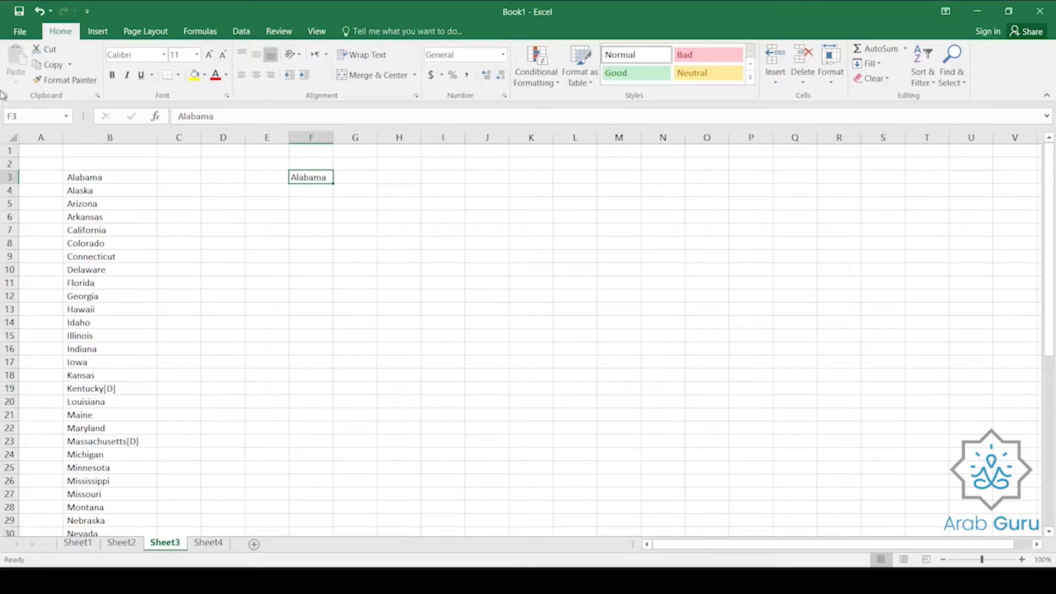
pyautogui.click(20, 33)
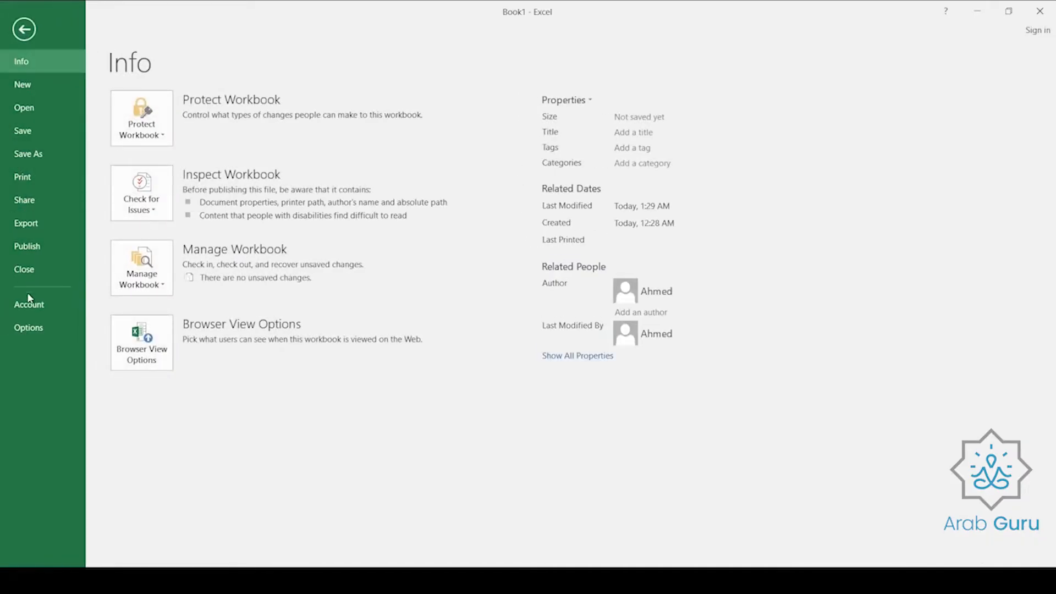
pyautogui.click(30, 330)
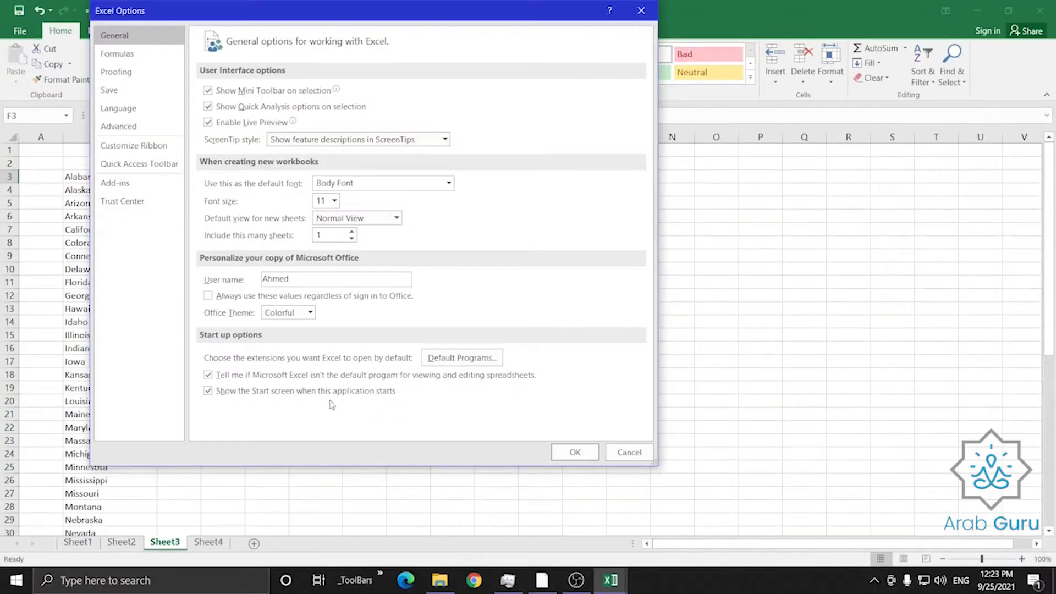
pyautogui.click(118, 127)
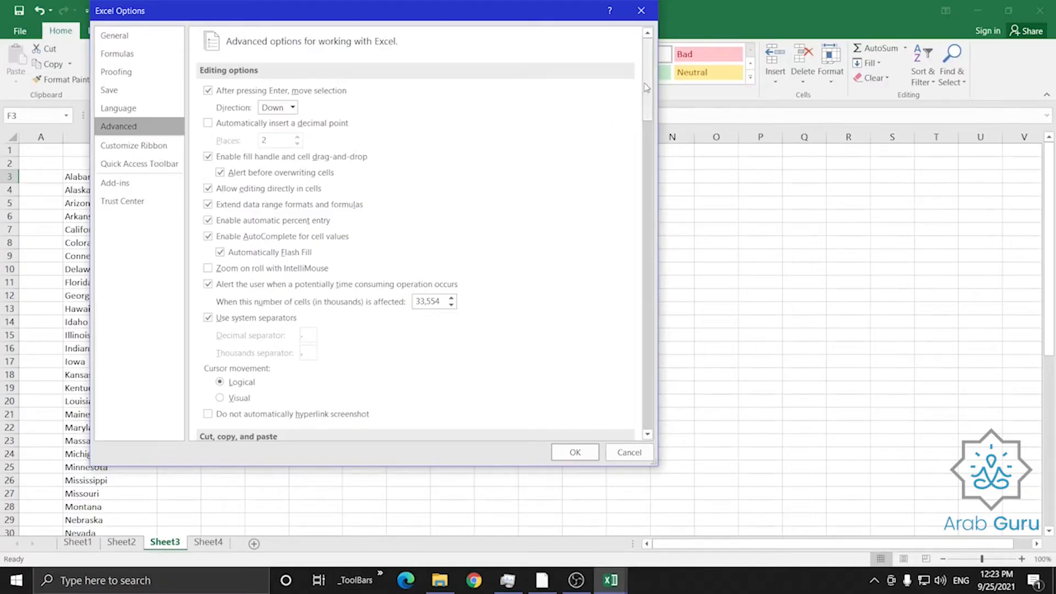
pyautogui.moveTo(646, 83); pyautogui.dragTo(631, 354)
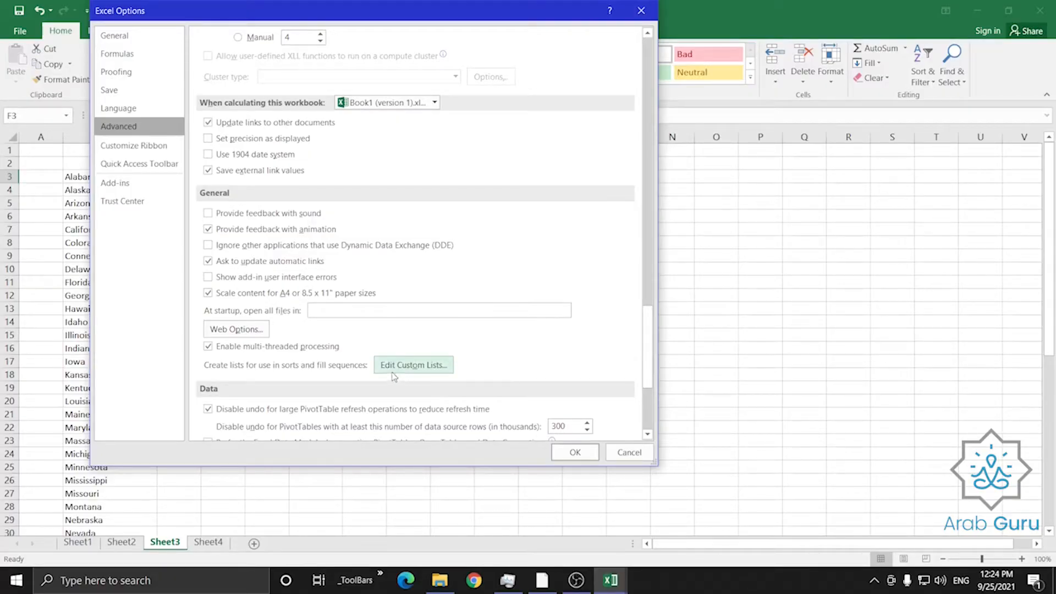
pyautogui.click(434, 370)
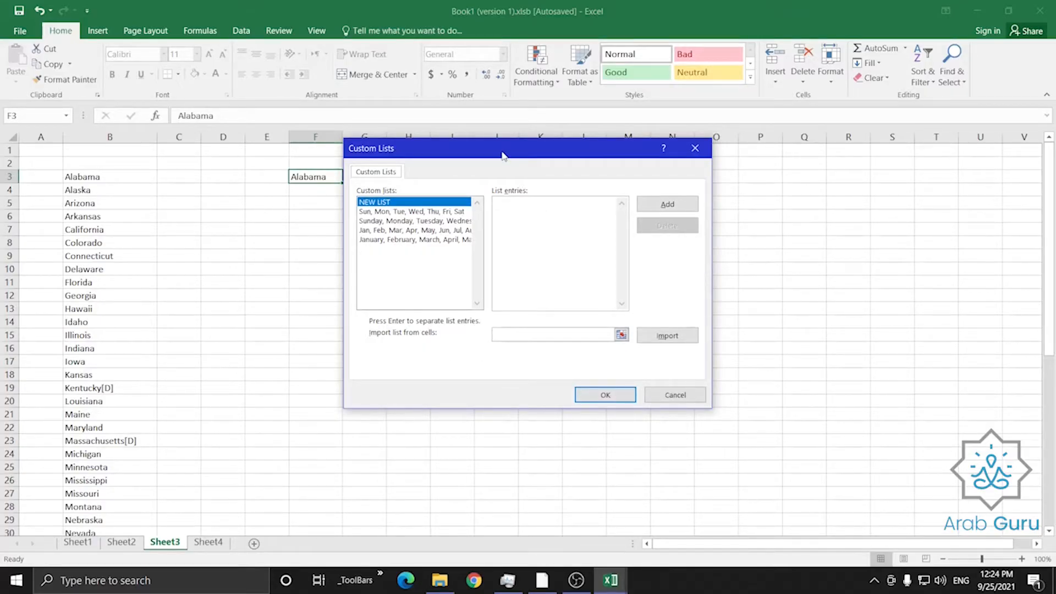
pyautogui.moveTo(501, 155); pyautogui.dragTo(660, 170)
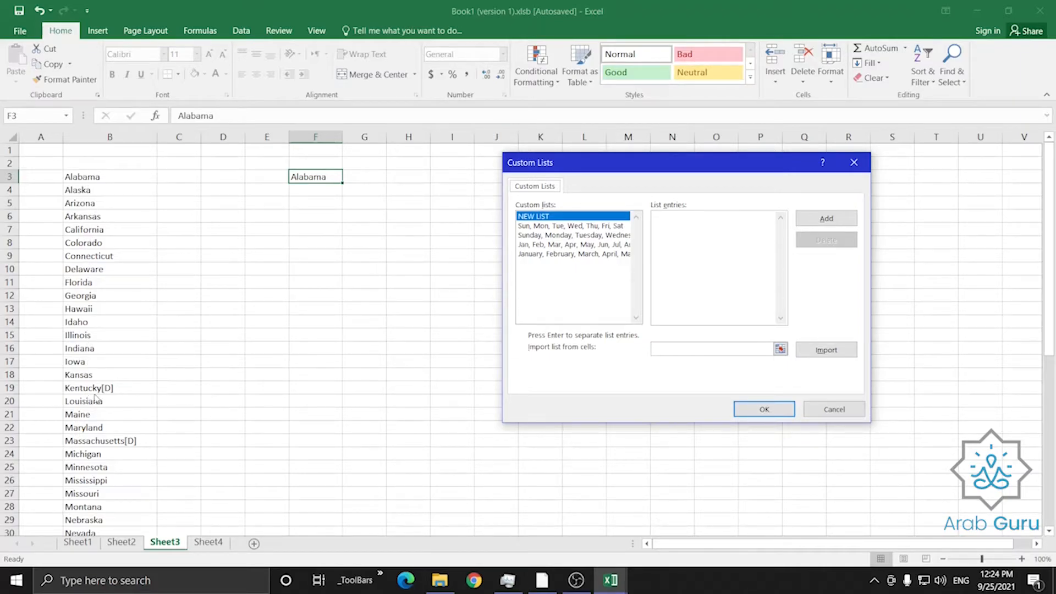
# - Import the state names in cells B3:B52 as a new custom list
pyautogui.click(663, 349)
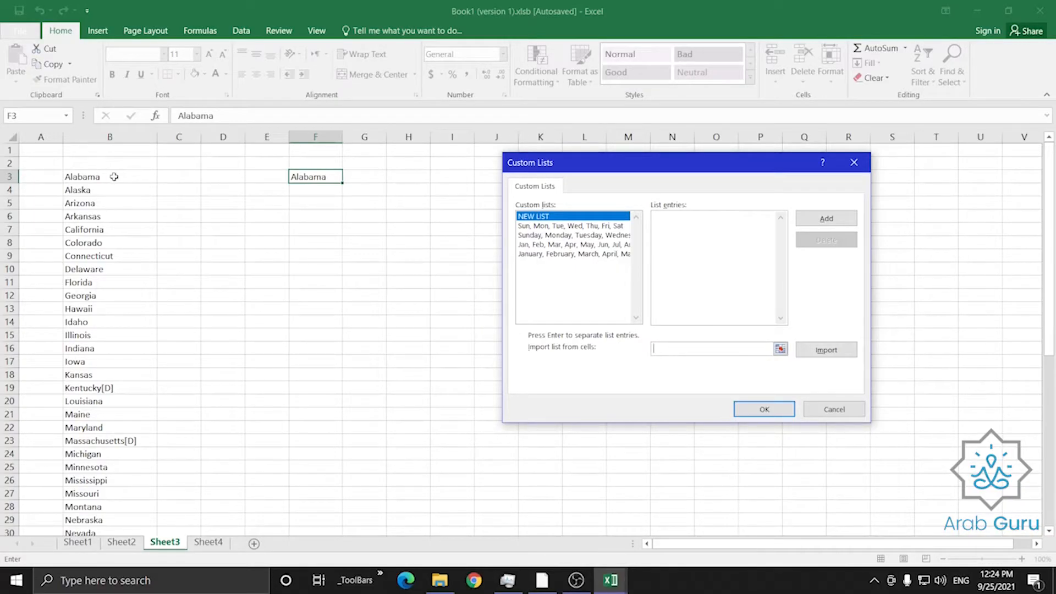
pyautogui.moveTo(114, 177); pyautogui.dragTo(125, 495)
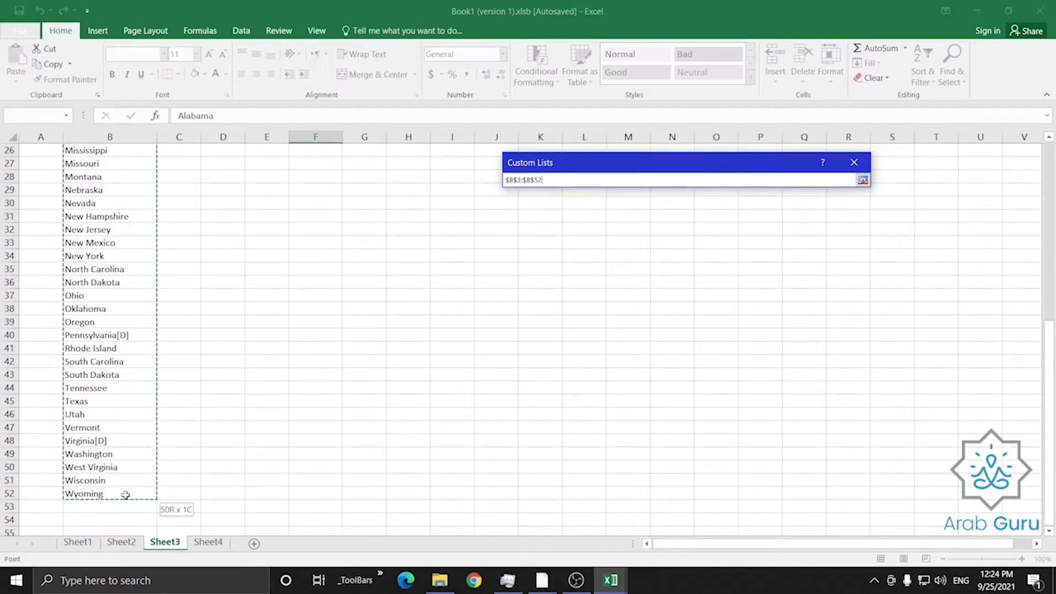
pyautogui.moveTo(125, 495); pyautogui.dragTo(125, 495)
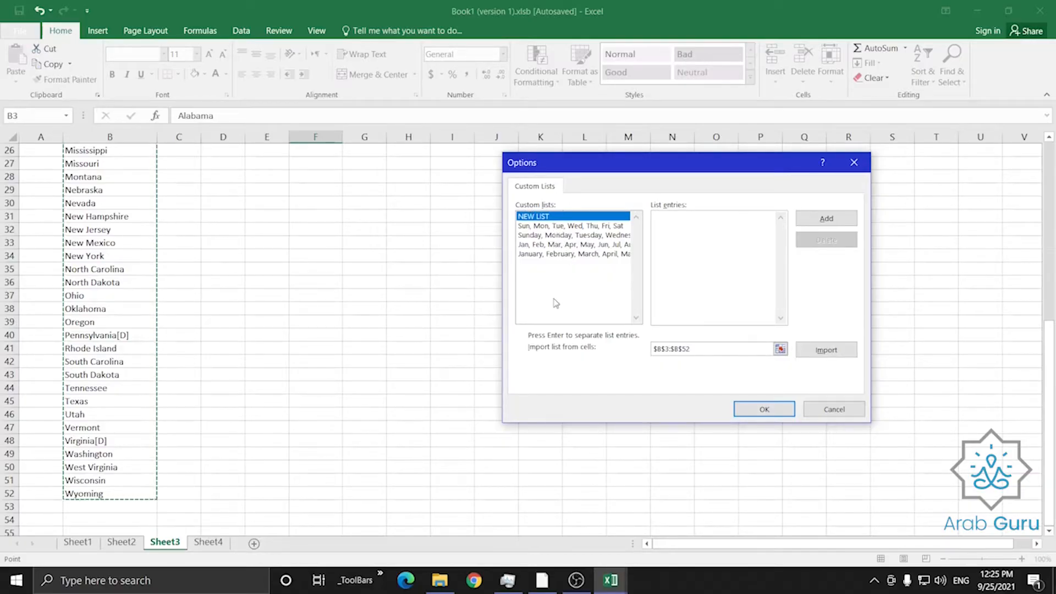
pyautogui.click(834, 356)
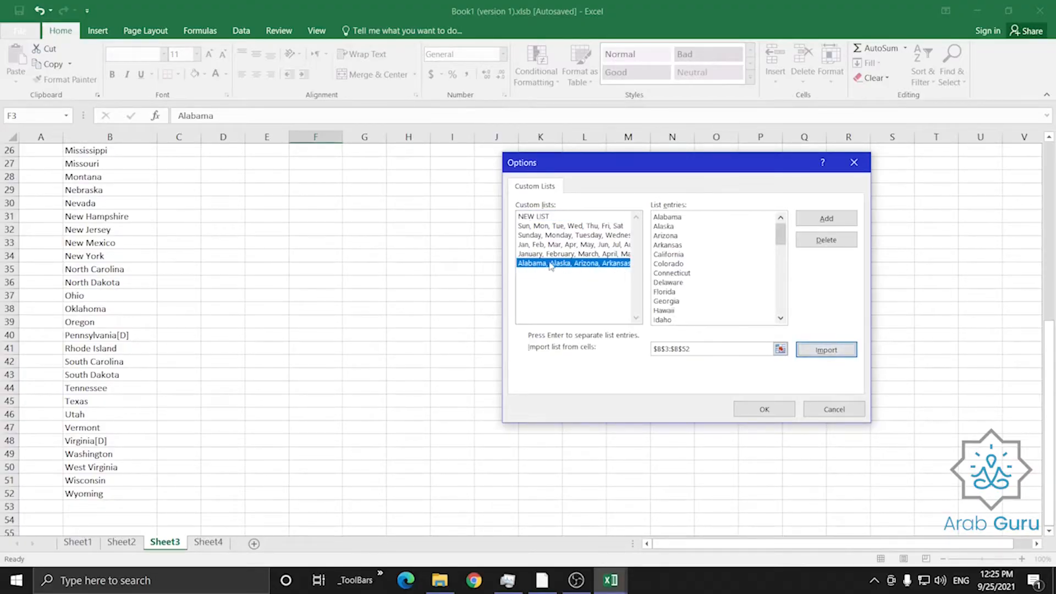
# - Review the imported list's entries, and try out some text on a new line below Wyoming, erasing it again
pyautogui.click(682, 216)
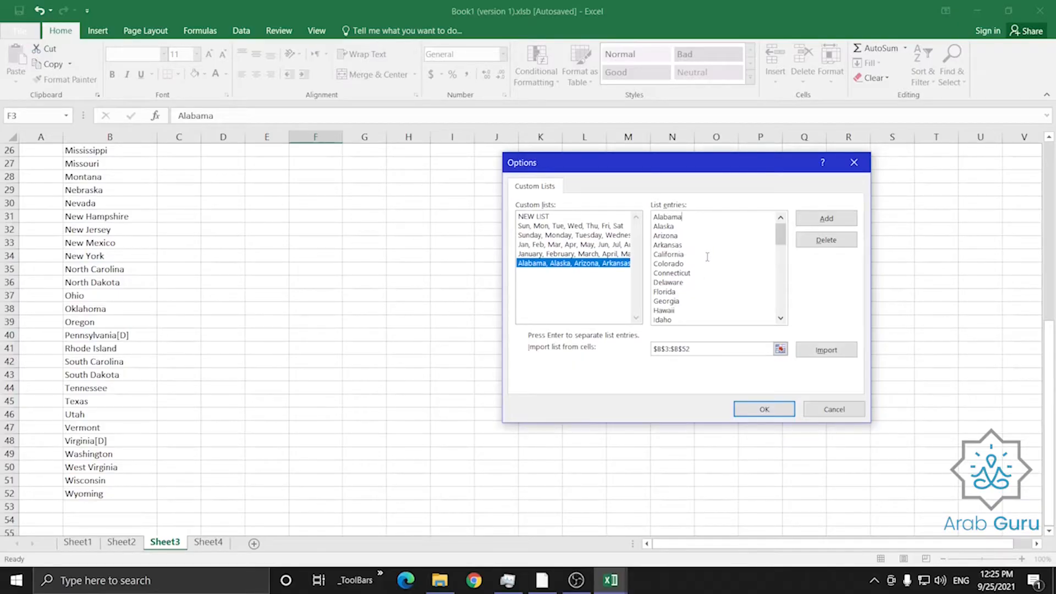
pyautogui.moveTo(780, 241); pyautogui.dragTo(712, 344)
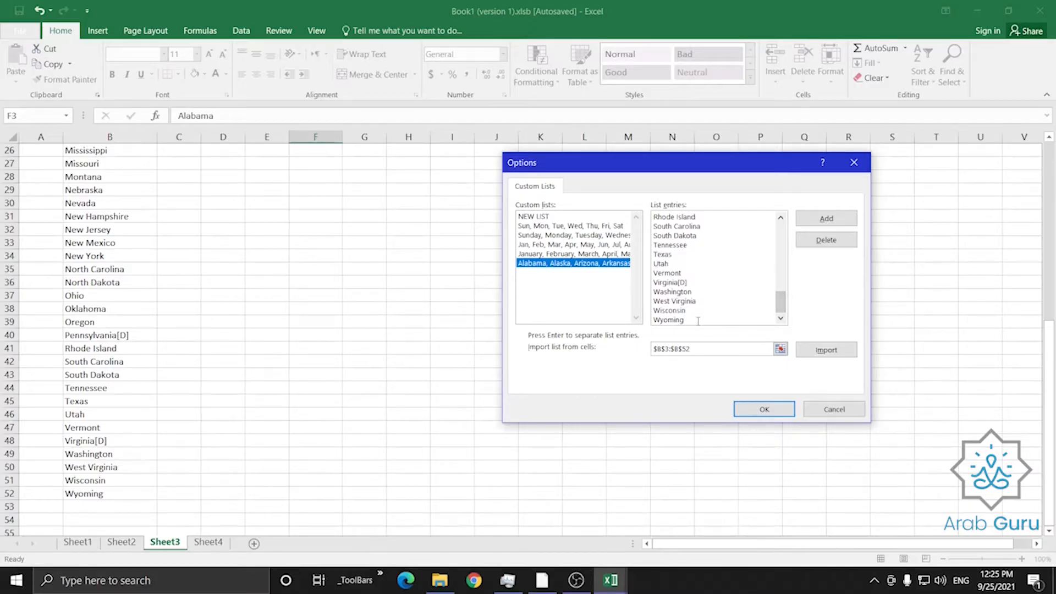
pyautogui.click(698, 320)
pyautogui.press('Return')
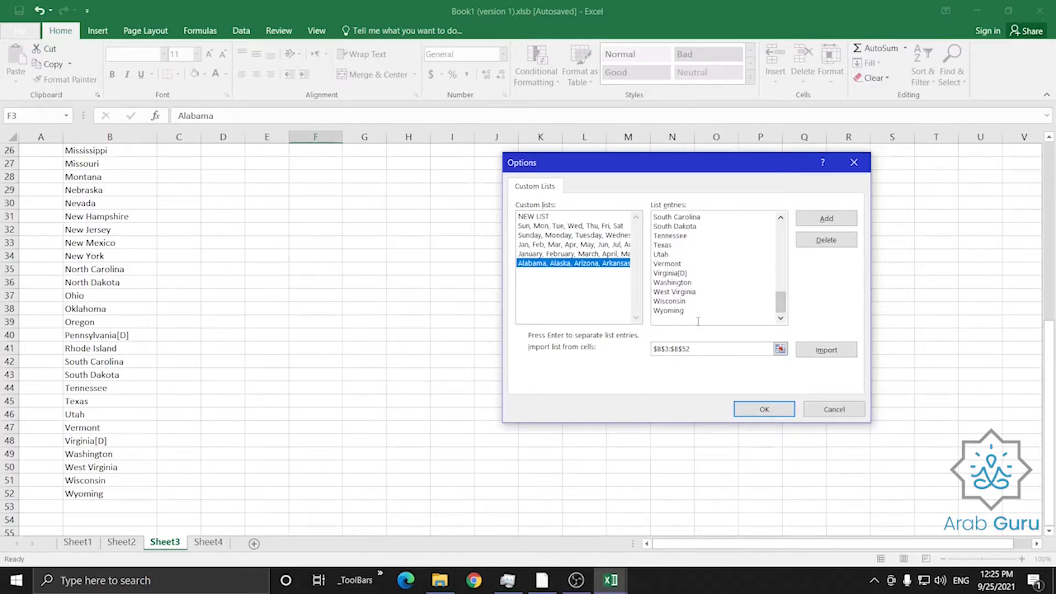
pyautogui.write('gjhjyh')
pyautogui.press('BackSpace')
pyautogui.press('BackSpace')
# - Accept the custom list and the Excel options, and AutoFill the states from Alabama in F3 down to F15
pyautogui.click(754, 412)
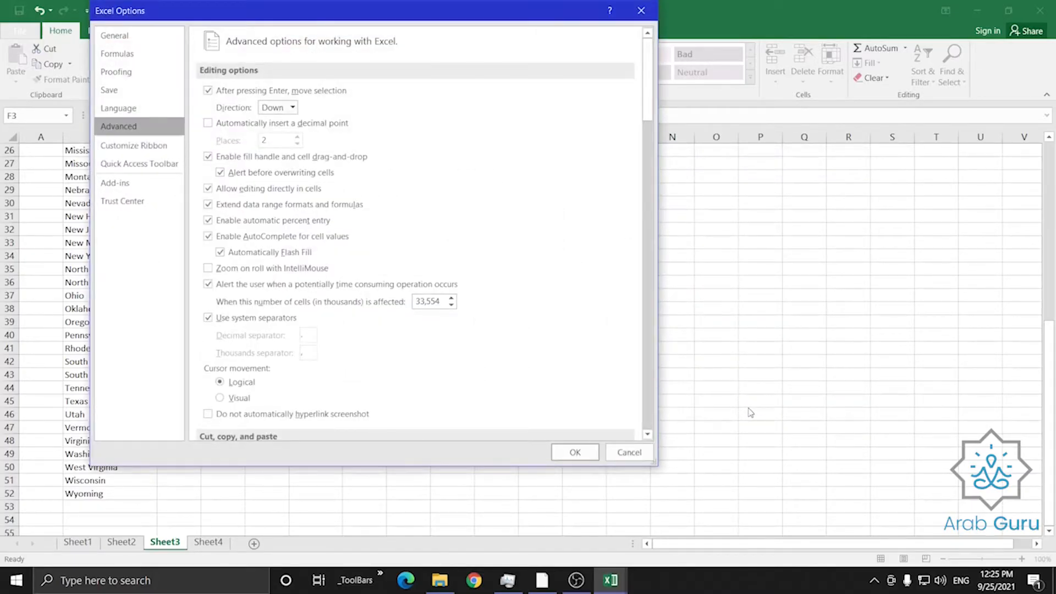
pyautogui.click(575, 452)
pyautogui.scroll(8, 576, 452)
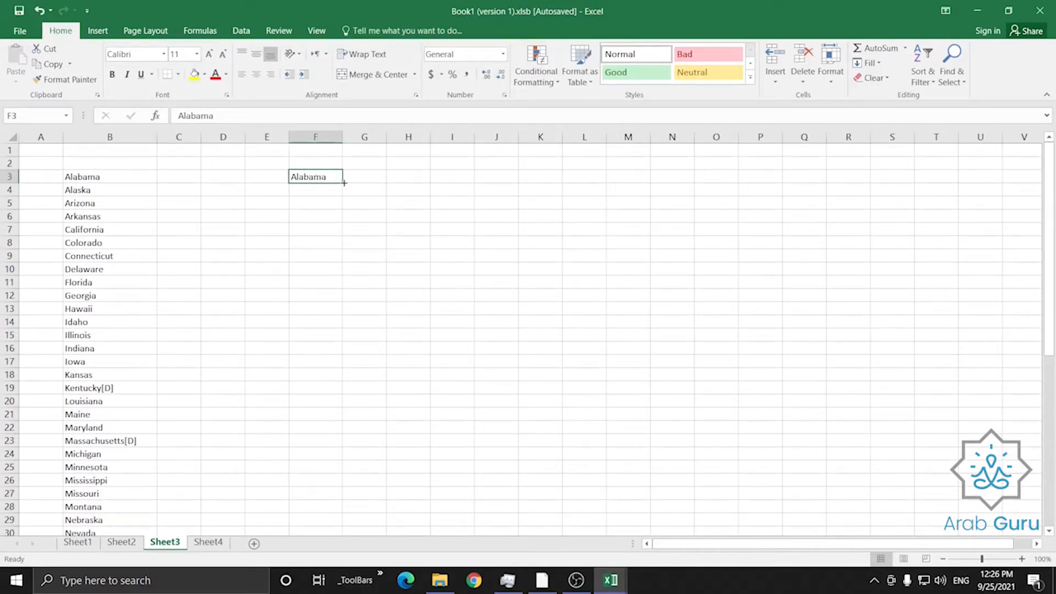
pyautogui.moveTo(342, 183); pyautogui.dragTo(335, 260)
pyautogui.moveTo(335, 273); pyautogui.dragTo(343, 344)
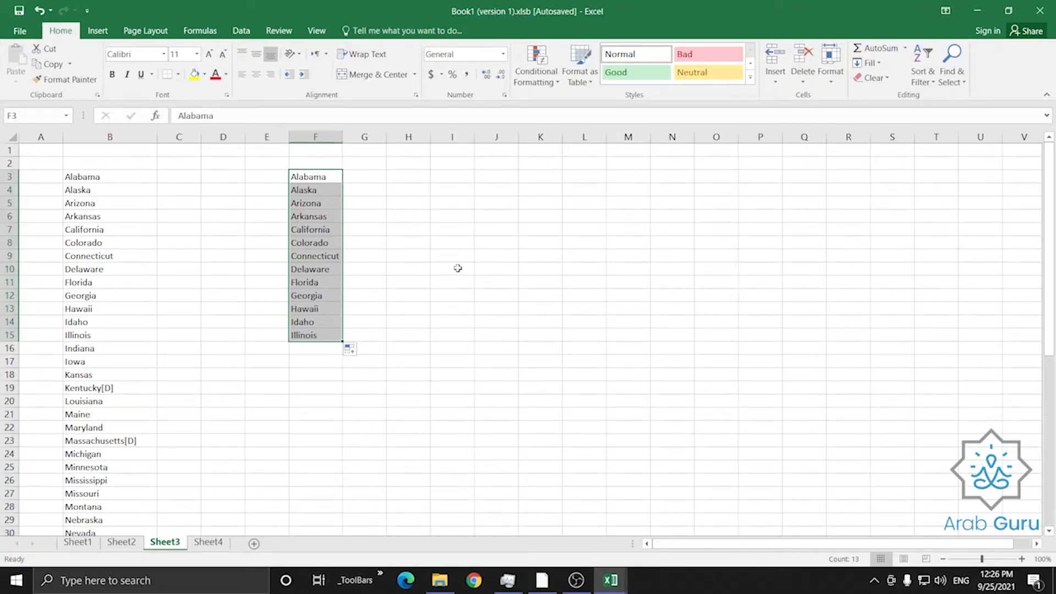
pyautogui.click(89, 282)
pyautogui.click(465, 188)
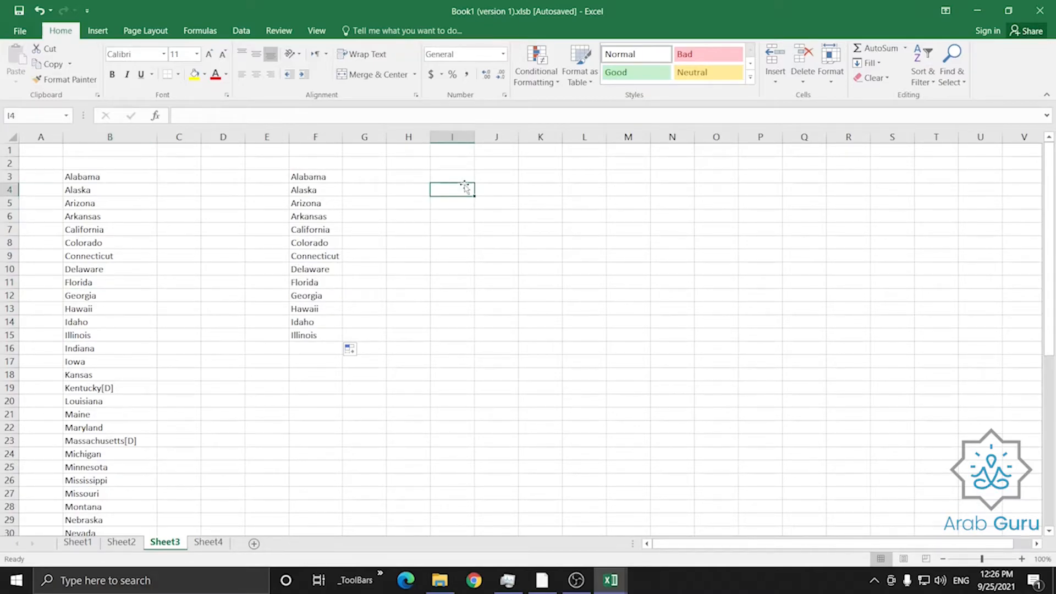
# - Enter Florida in I4 and AutoFill the following states from the custom list down to I16
pyautogui.write('Flo')
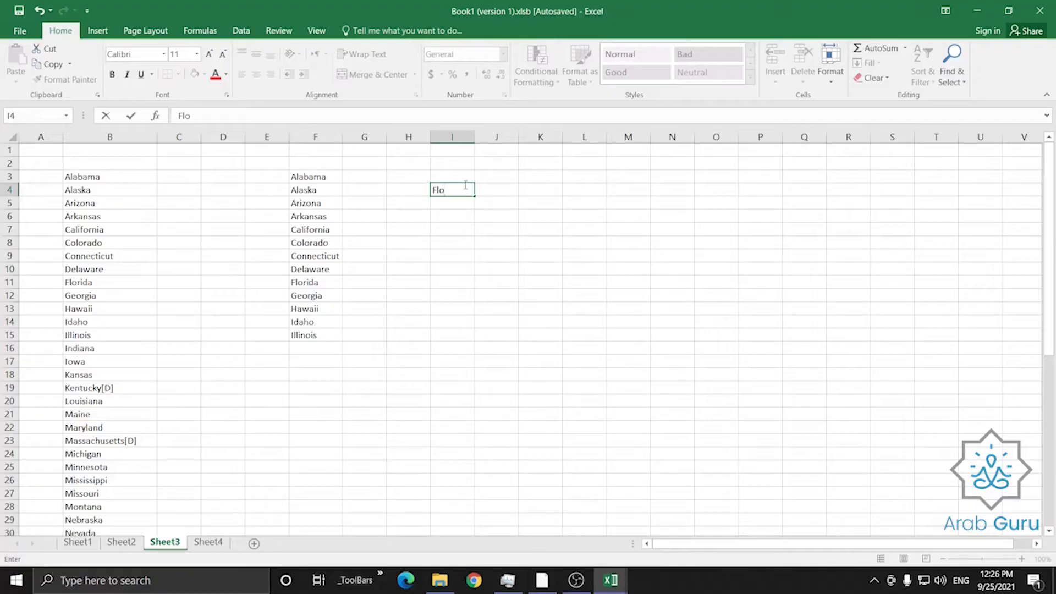
pyautogui.write('rida')
pyautogui.press('Return')
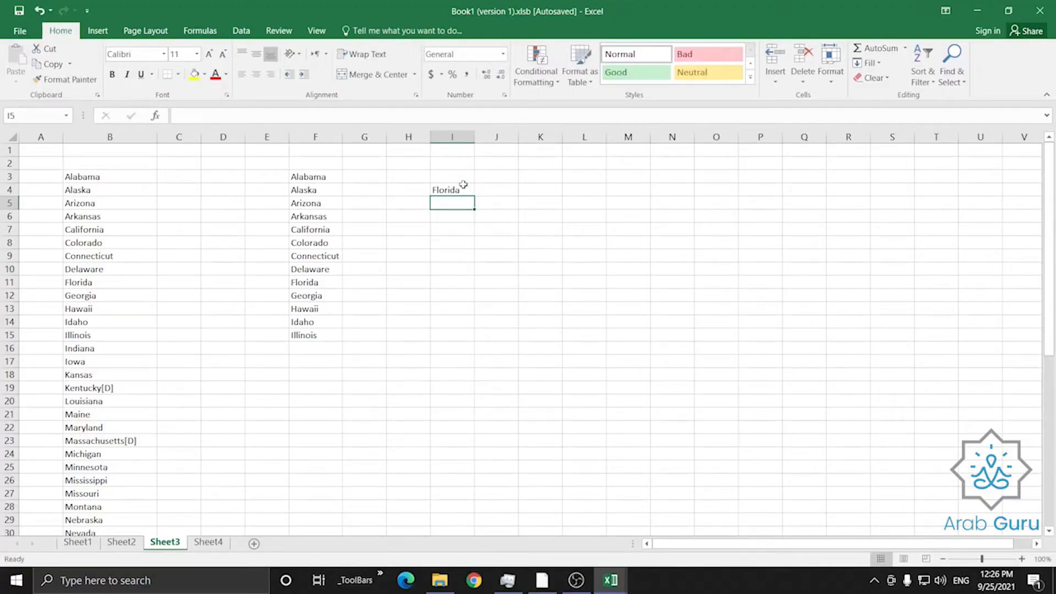
pyautogui.click(467, 187)
pyautogui.moveTo(475, 196); pyautogui.dragTo(474, 354)
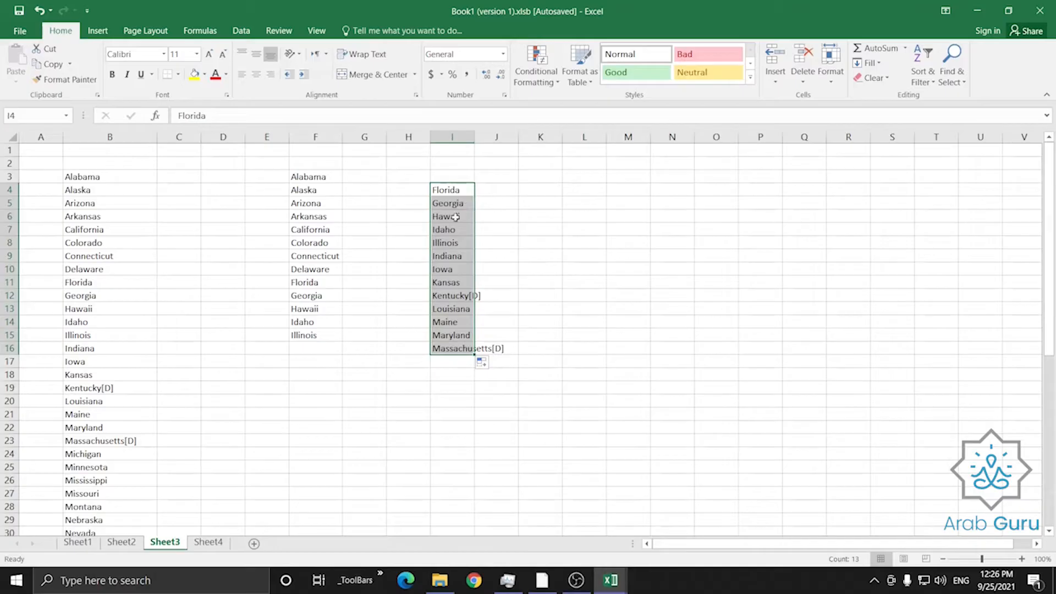
# - Widen column I so that it fits its longest state name
pyautogui.click(538, 359)
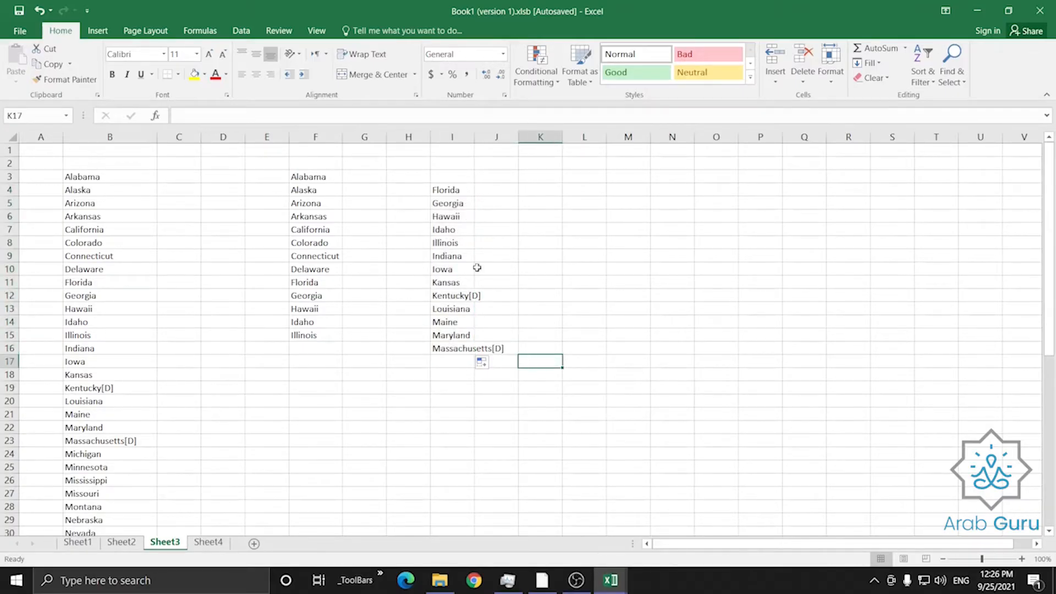
pyautogui.doubleClick(474, 137)
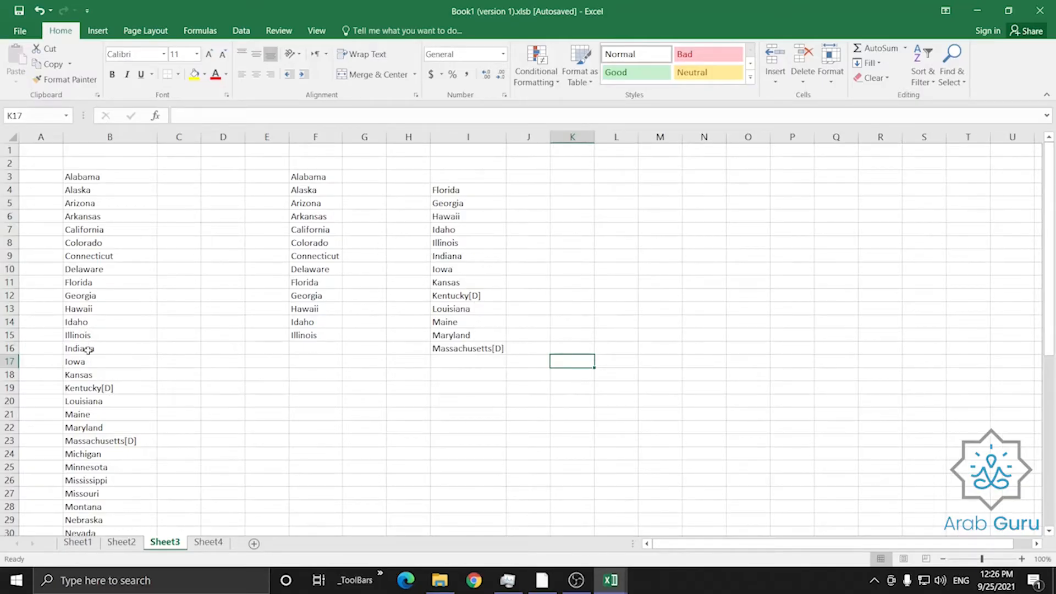
pyautogui.moveTo(118, 492); pyautogui.dragTo(118, 482)
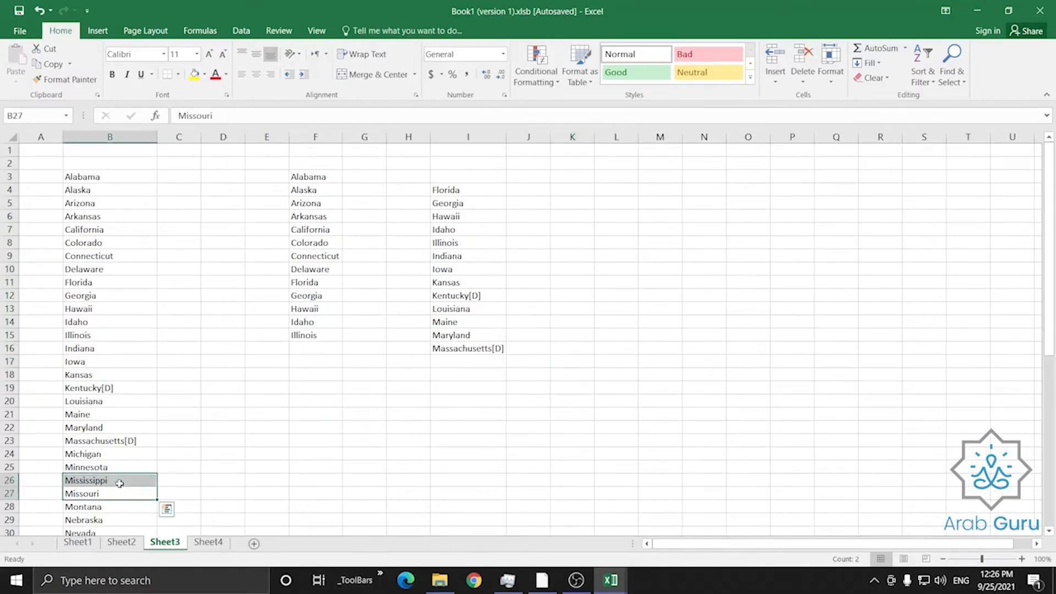
pyautogui.click(103, 374)
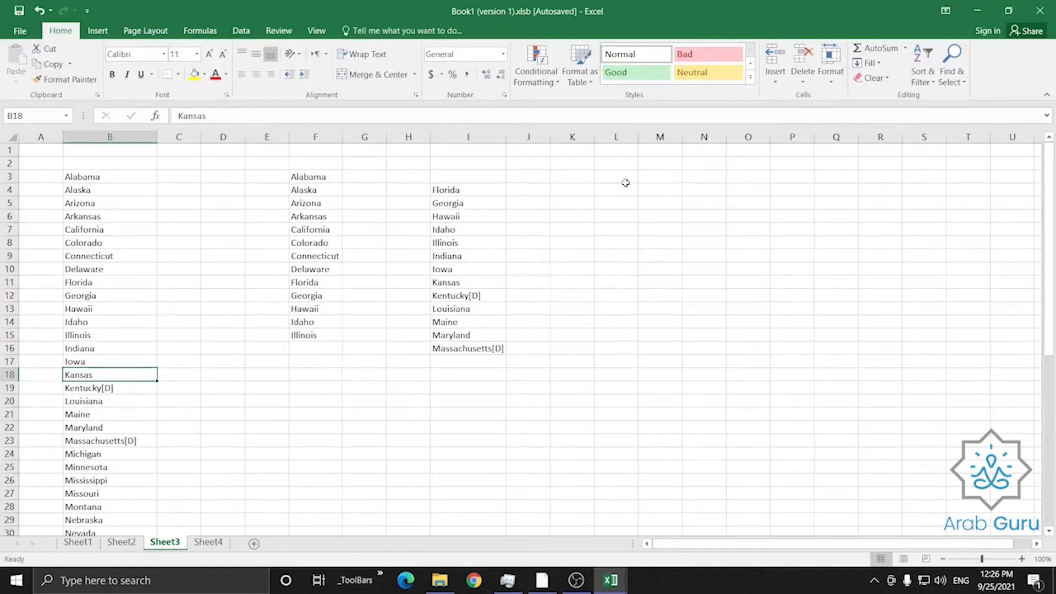
# - Enter Fri in L3 and AutoFill the abbreviated weekdays down column L
pyautogui.click(626, 177)
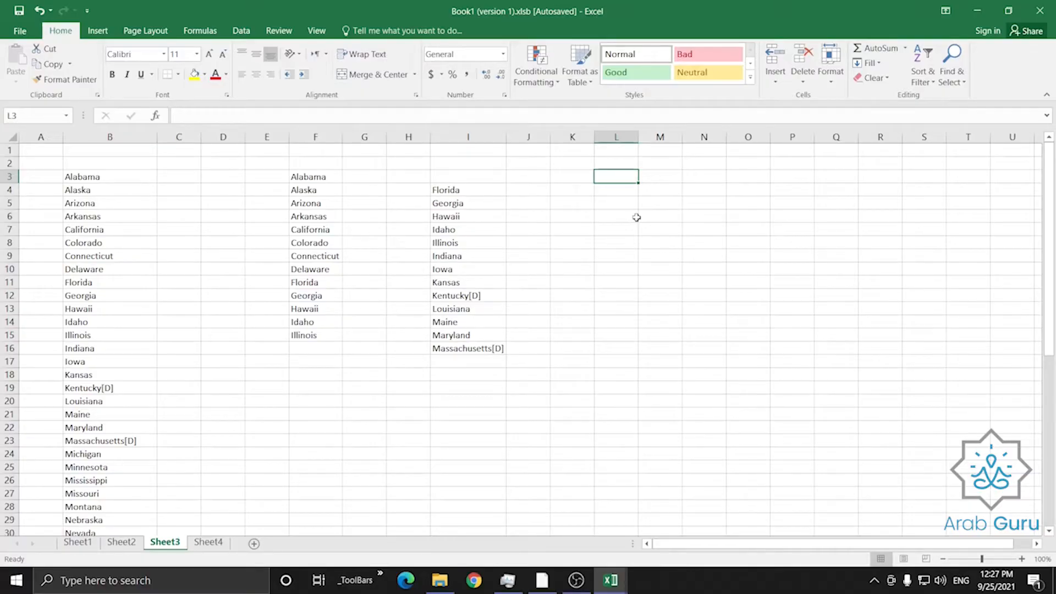
pyautogui.write('Fri')
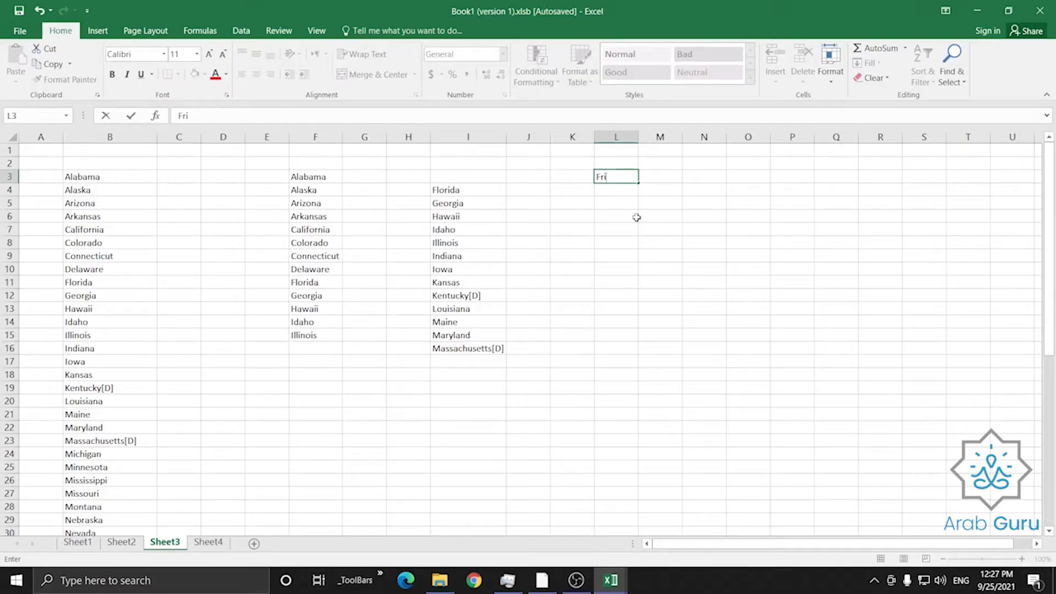
pyautogui.press('Return')
pyautogui.click(619, 176)
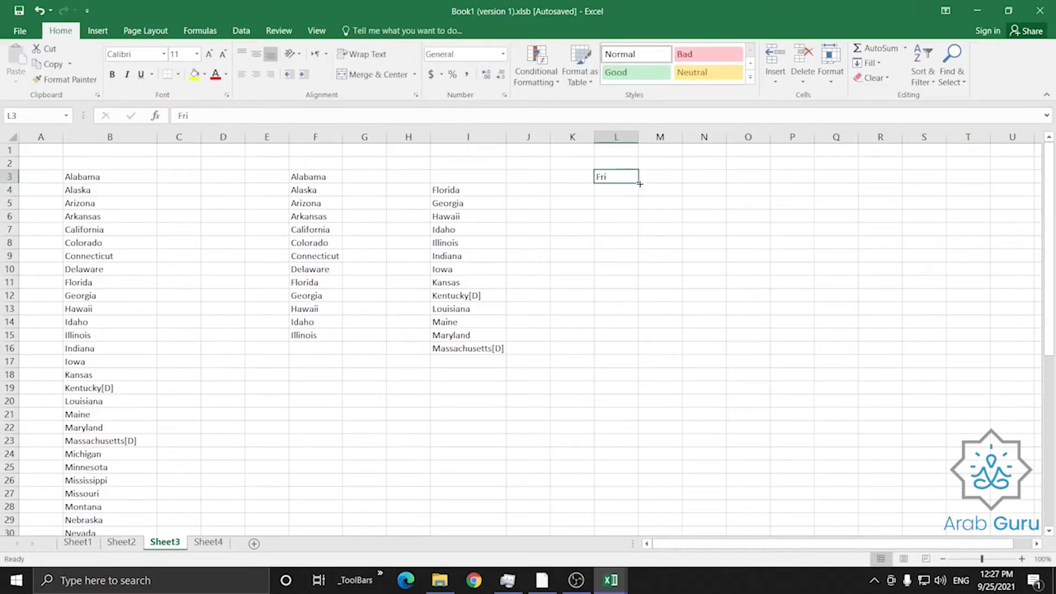
pyautogui.moveTo(638, 184); pyautogui.dragTo(644, 248)
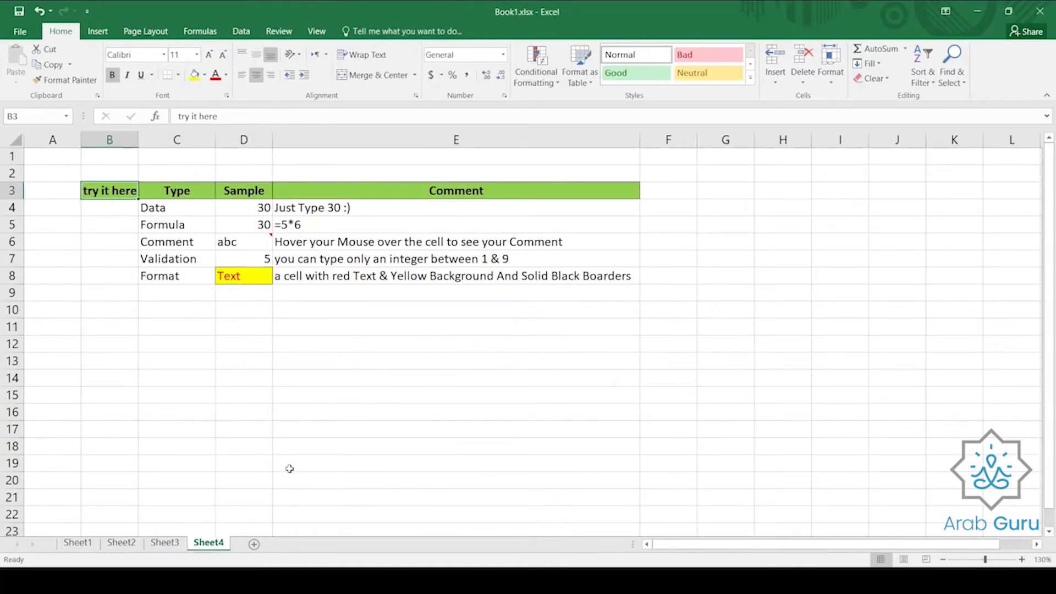
# - Look over the Data, Formula, Comment, Validation and Format samples in D4:D8 on Sheet4 of Book1.xlsx
pyautogui.click(256, 210)
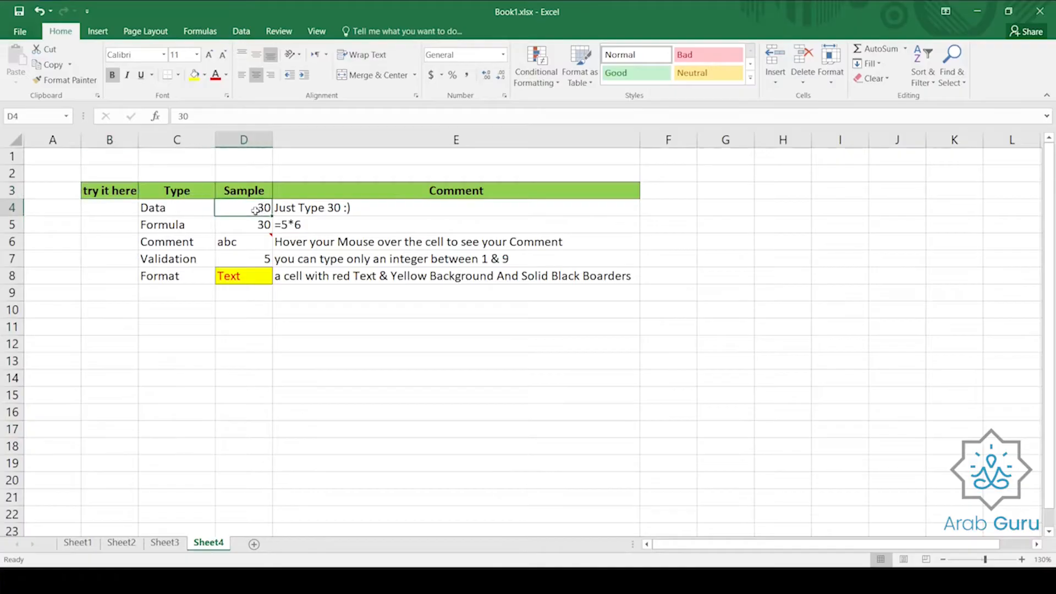
pyautogui.click(259, 224)
pyautogui.click(245, 242)
pyautogui.click(259, 258)
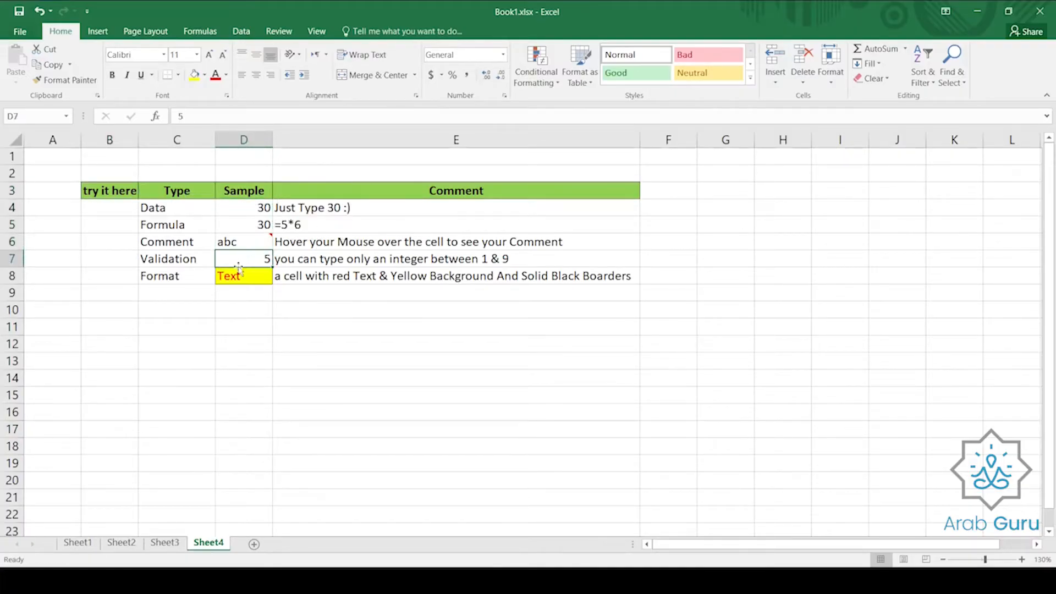
pyautogui.click(239, 275)
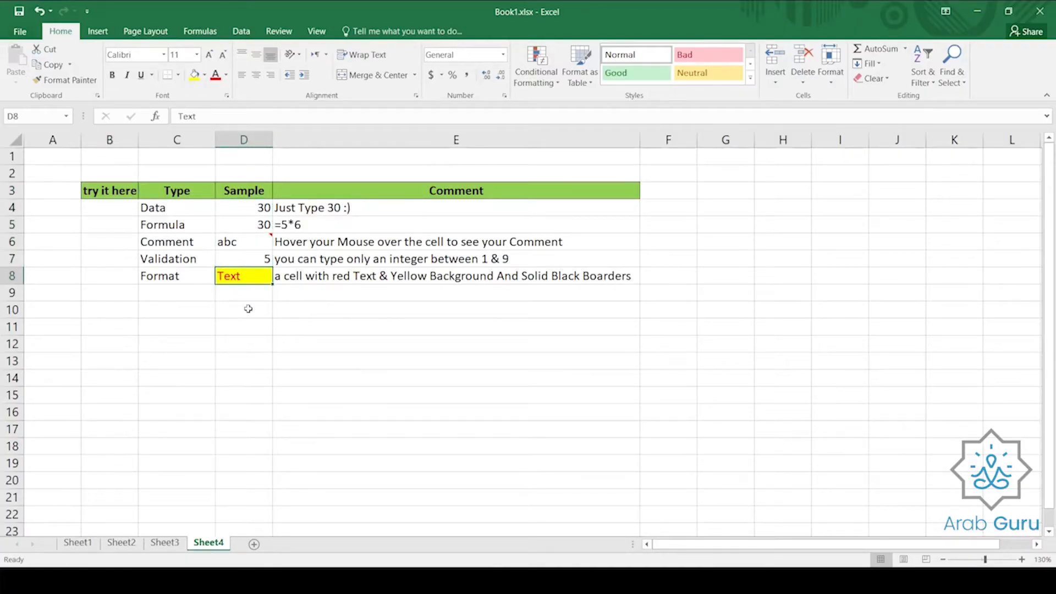
pyautogui.moveTo(226, 208); pyautogui.dragTo(248, 287)
pyautogui.click(242, 329)
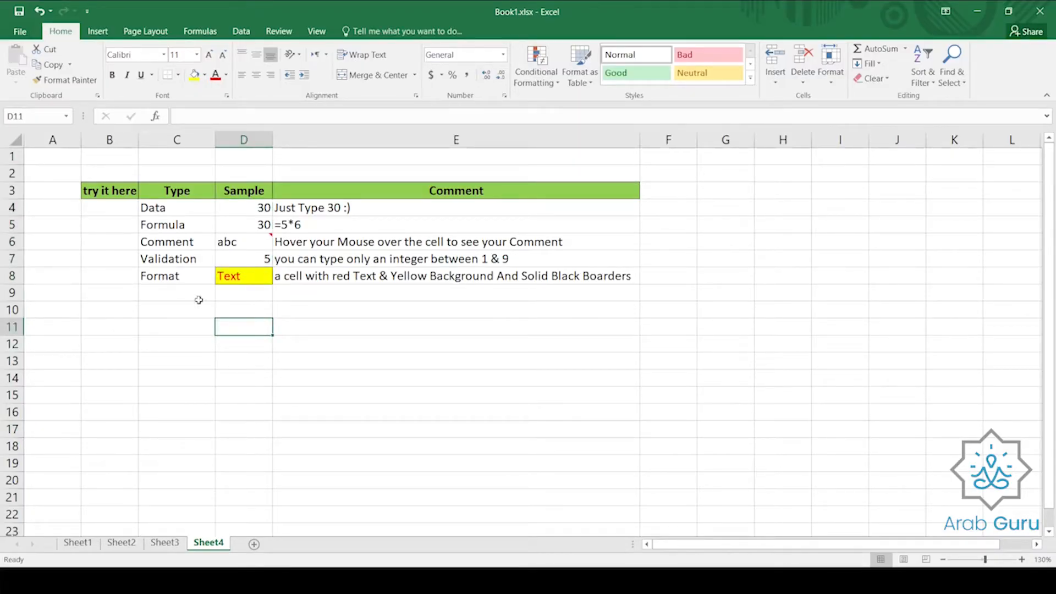
# - Inspect each sample in column D individually, including the formula in D5 and the comment attached to D6
pyautogui.click(239, 207)
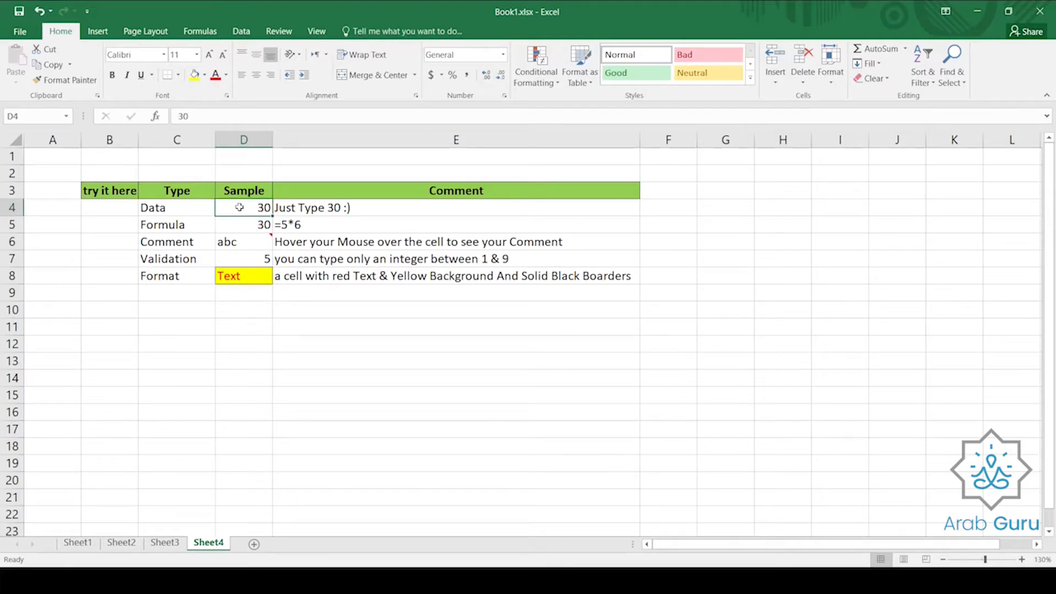
pyautogui.click(170, 210)
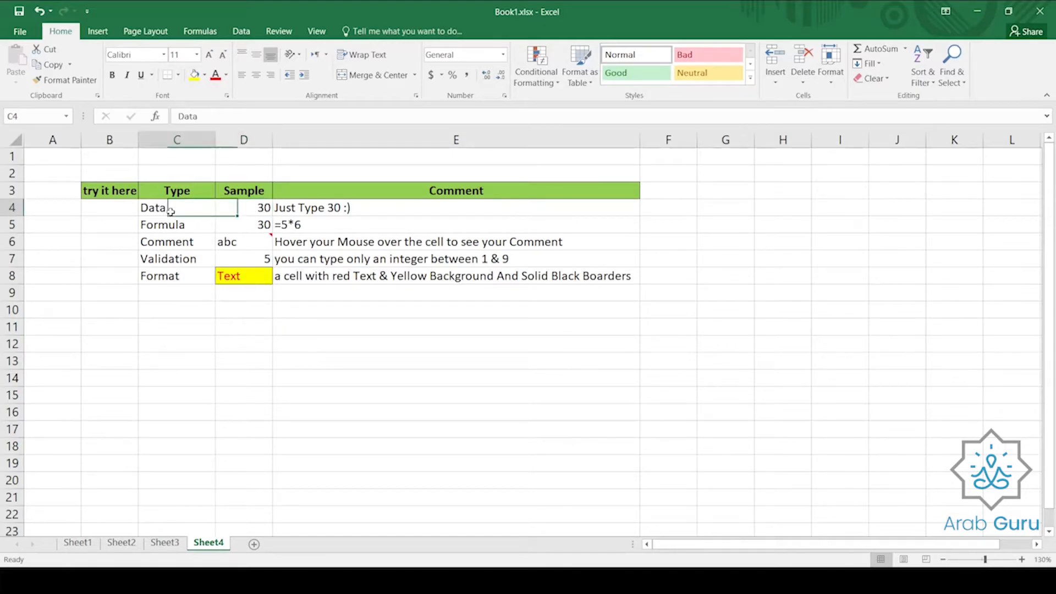
pyautogui.click(248, 213)
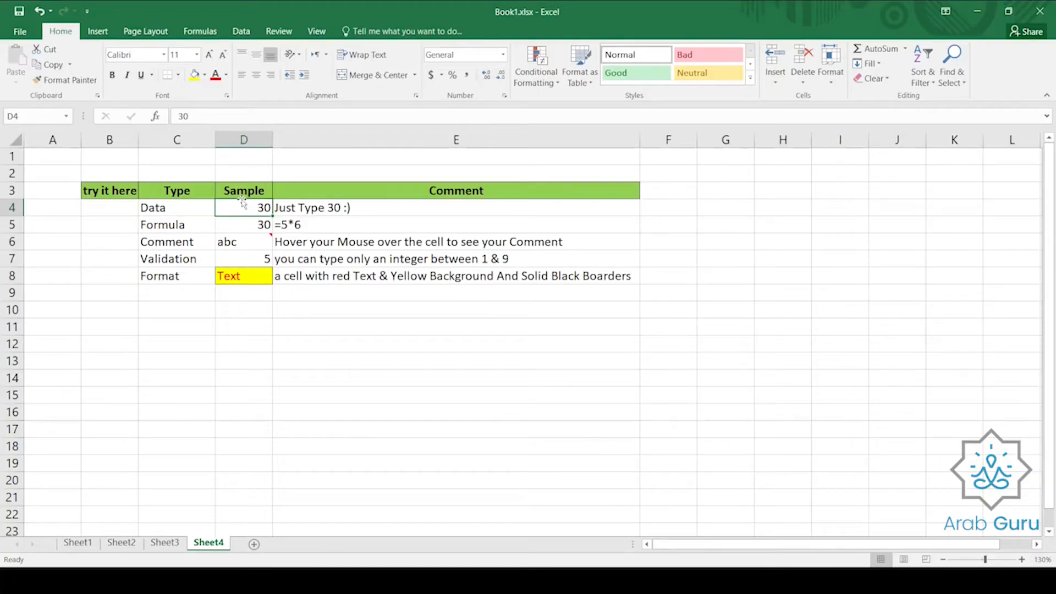
pyautogui.click(246, 225)
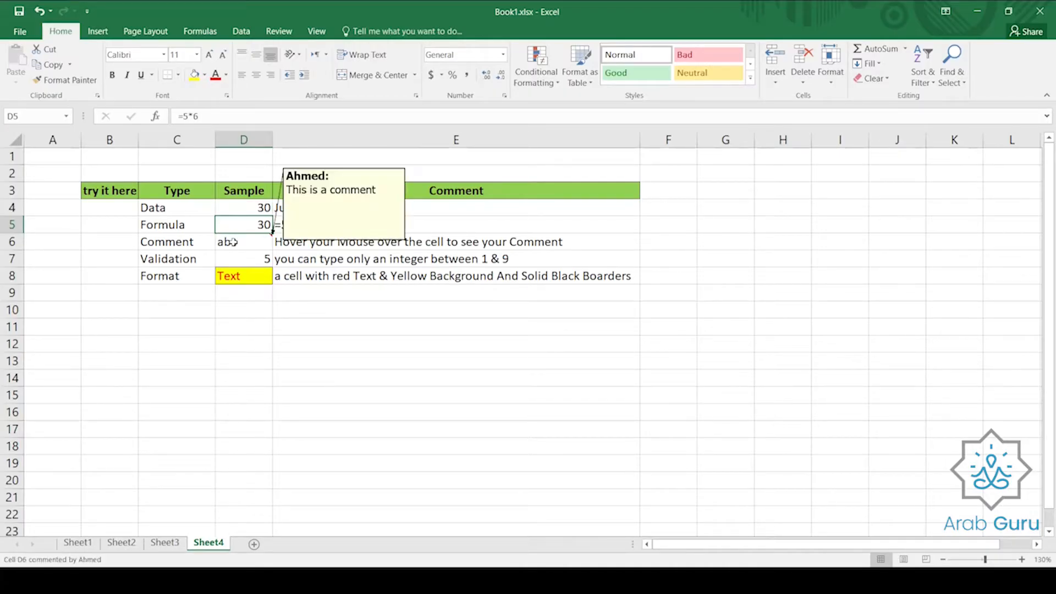
pyautogui.moveTo(265, 242)
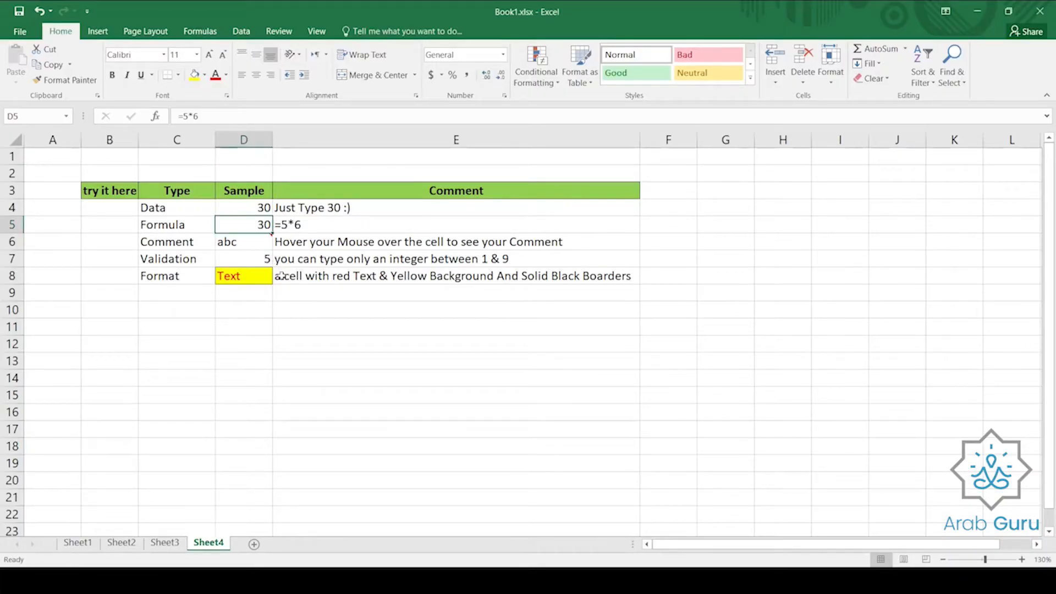
pyautogui.click(247, 259)
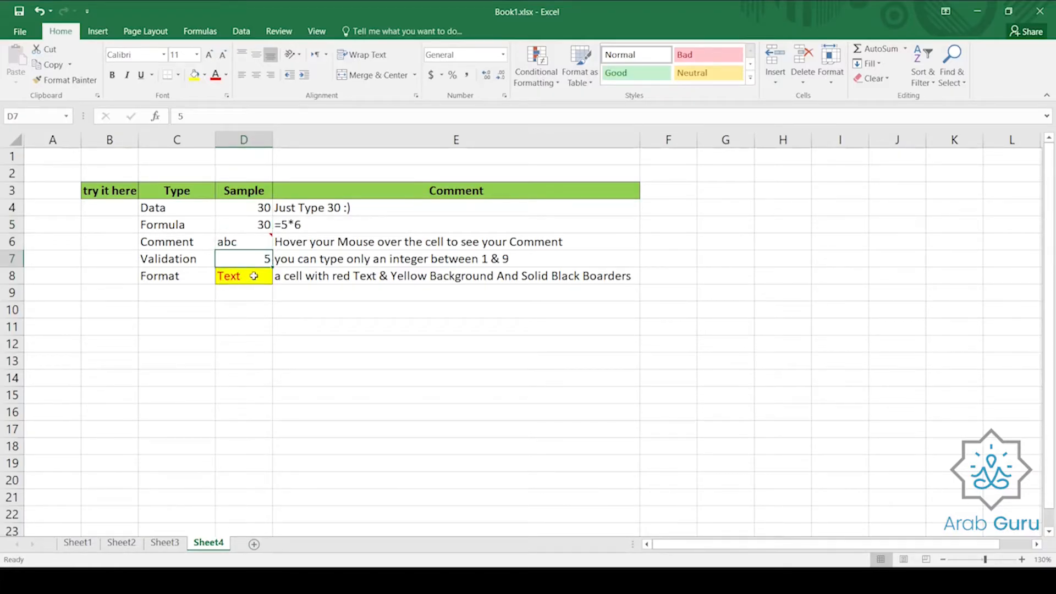
pyautogui.click(257, 275)
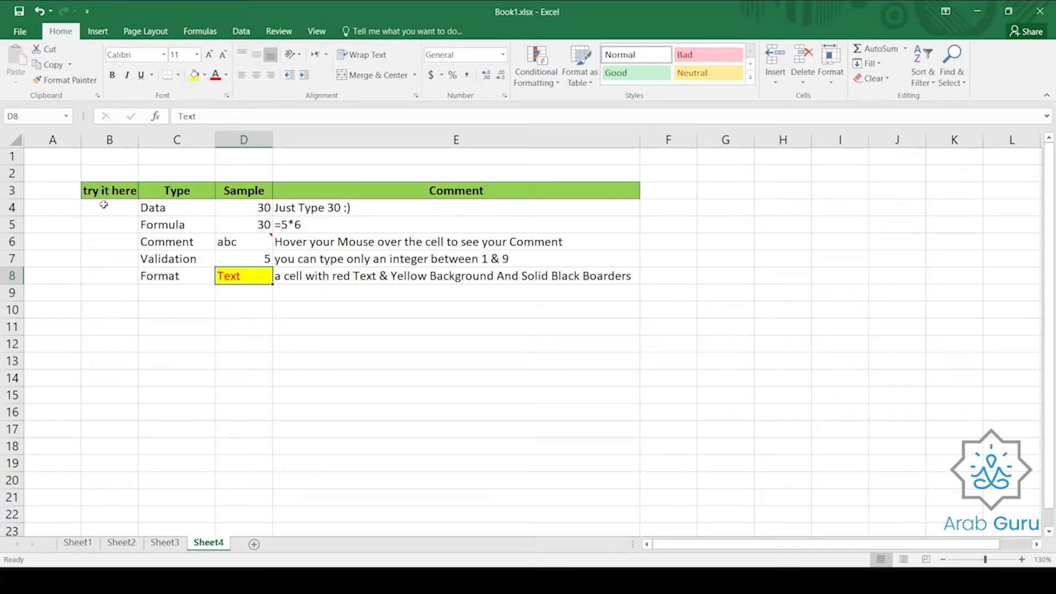
# - Compare the empty practice cells B4:B8 with the sample cells D4:D8
pyautogui.moveTo(103, 204); pyautogui.dragTo(106, 278)
pyautogui.moveTo(241, 207); pyautogui.dragTo(249, 286)
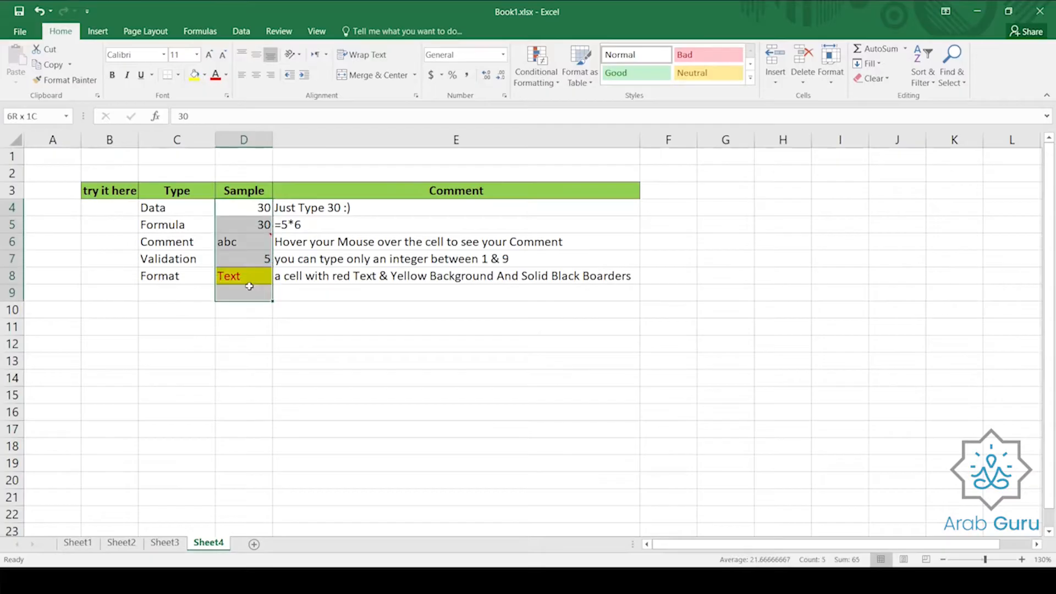
pyautogui.moveTo(103, 207); pyautogui.dragTo(124, 277)
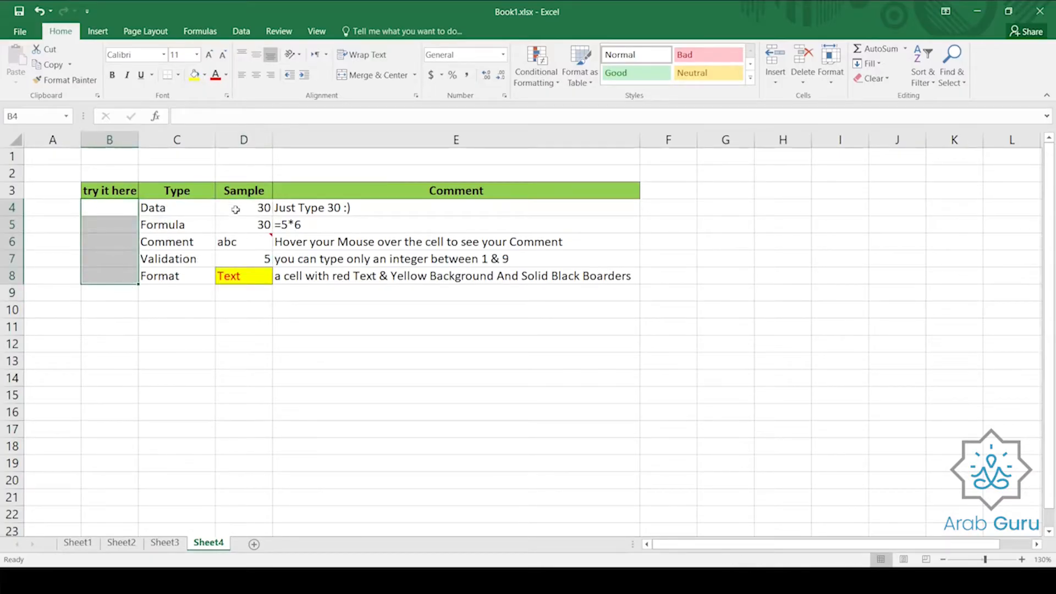
pyautogui.moveTo(235, 210); pyautogui.dragTo(242, 280)
pyautogui.click(243, 278)
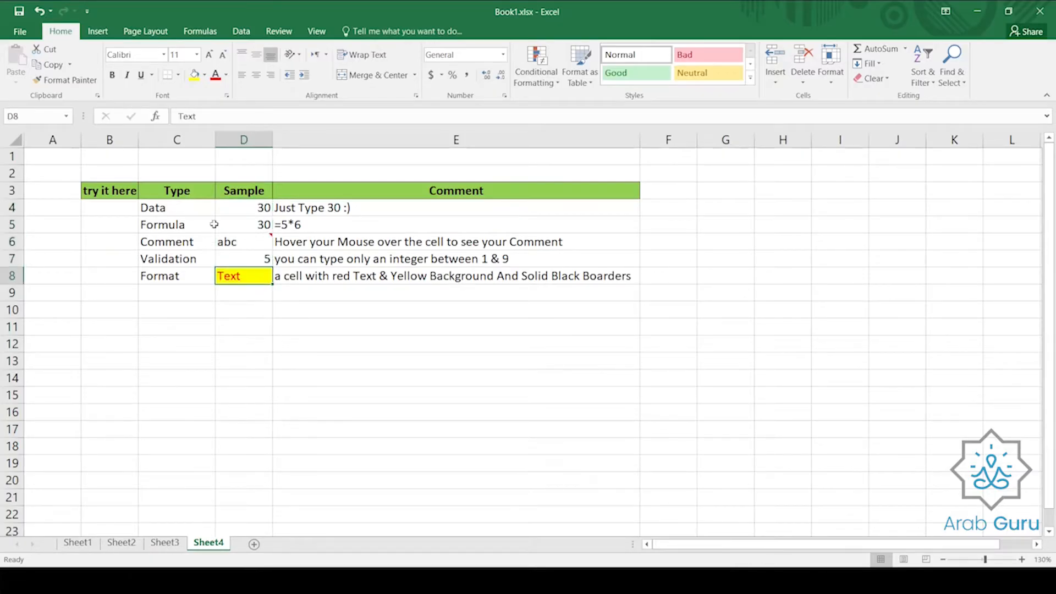
# - Try out the text Abcesdsa and the numbers 1 and 5 one after another as data in B4
pyautogui.click(110, 209)
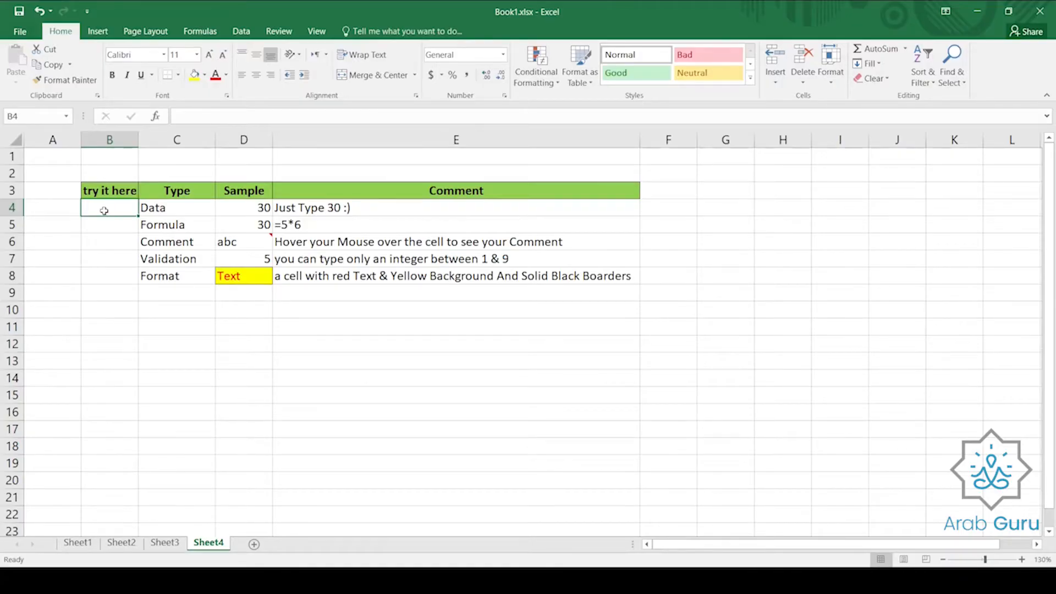
pyautogui.write('Abce')
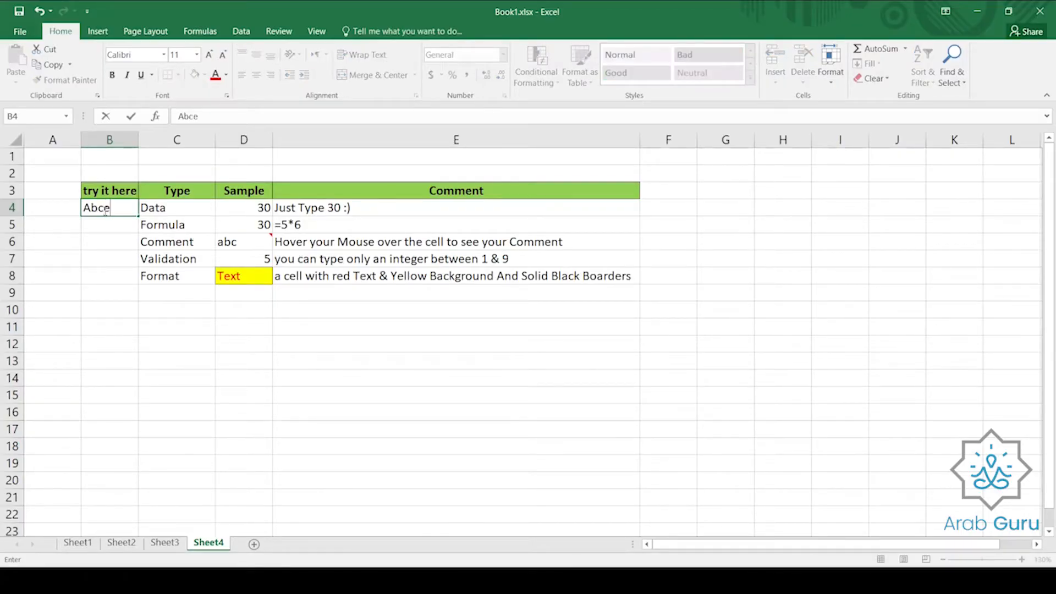
pyautogui.write('sdsa')
pyautogui.press('Return')
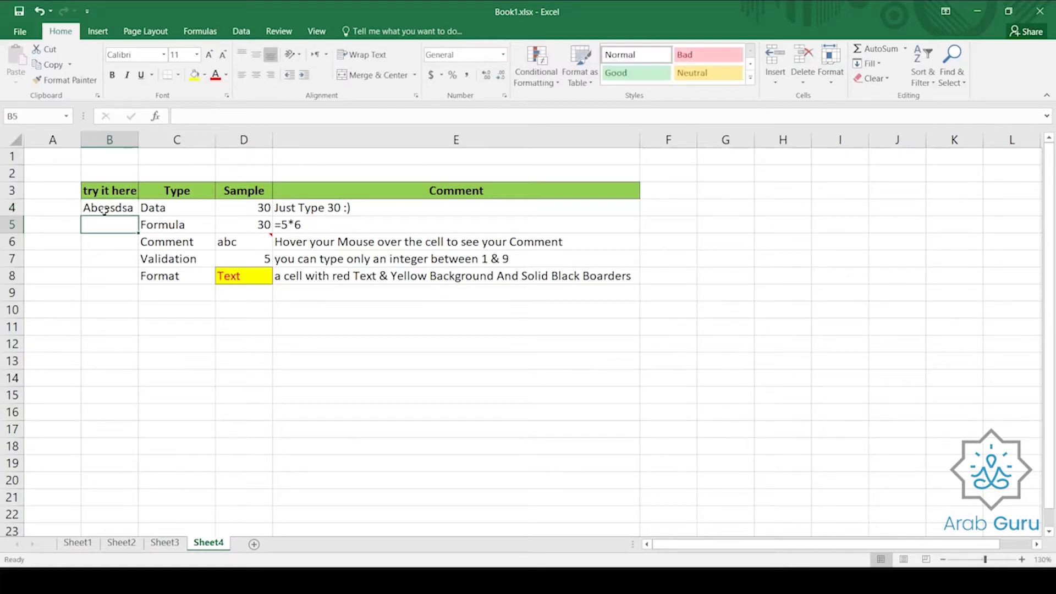
pyautogui.click(104, 211)
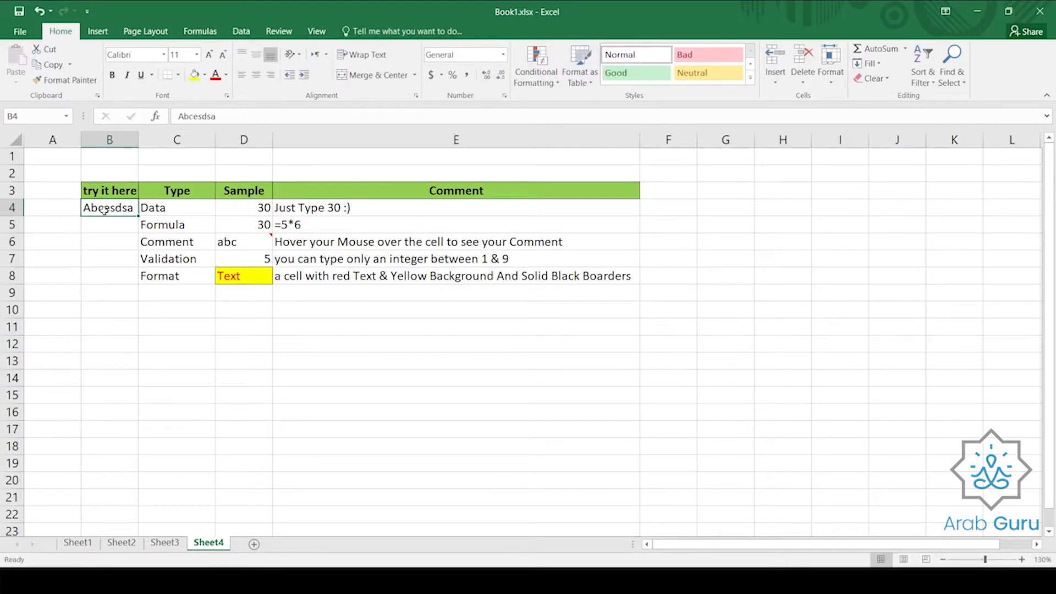
pyautogui.write('1')
pyautogui.press('Return')
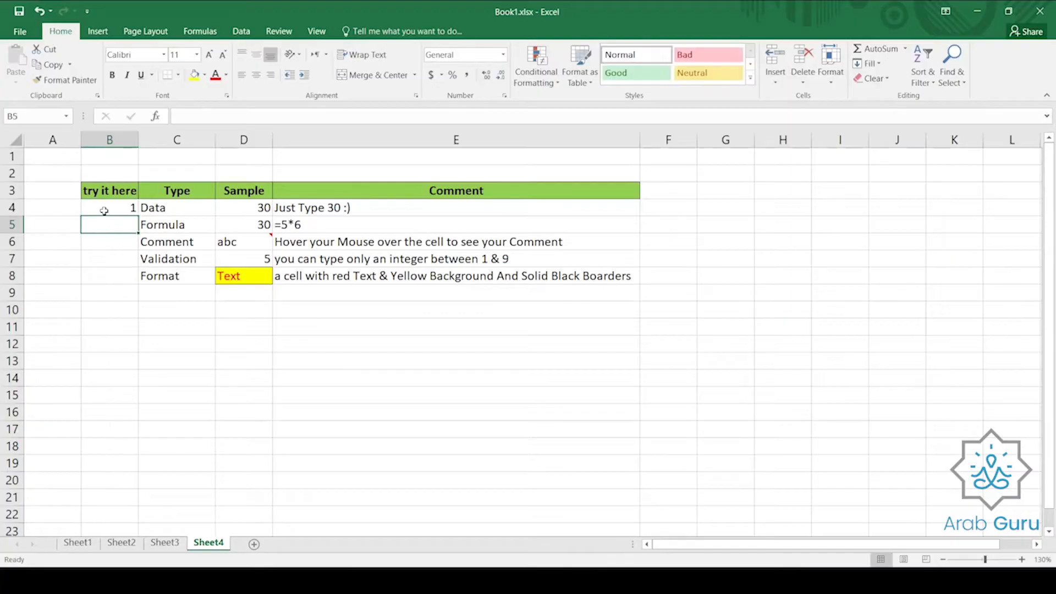
pyautogui.click(104, 211)
pyautogui.write('5')
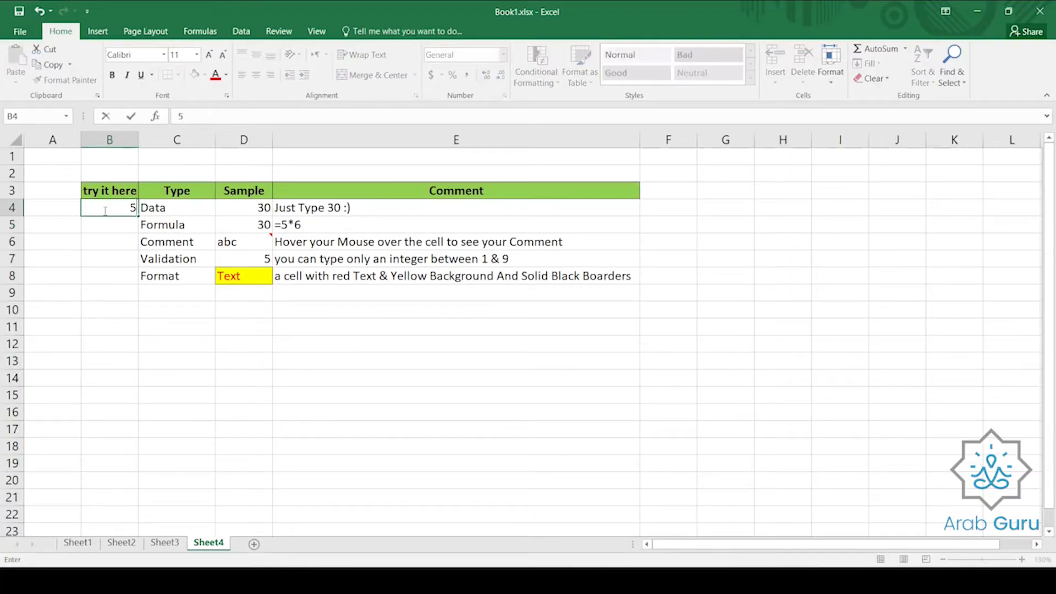
pyautogui.press('Return')
# - Enter 30 as the data value in B4 and compare it with the sample in D4
pyautogui.click(104, 211)
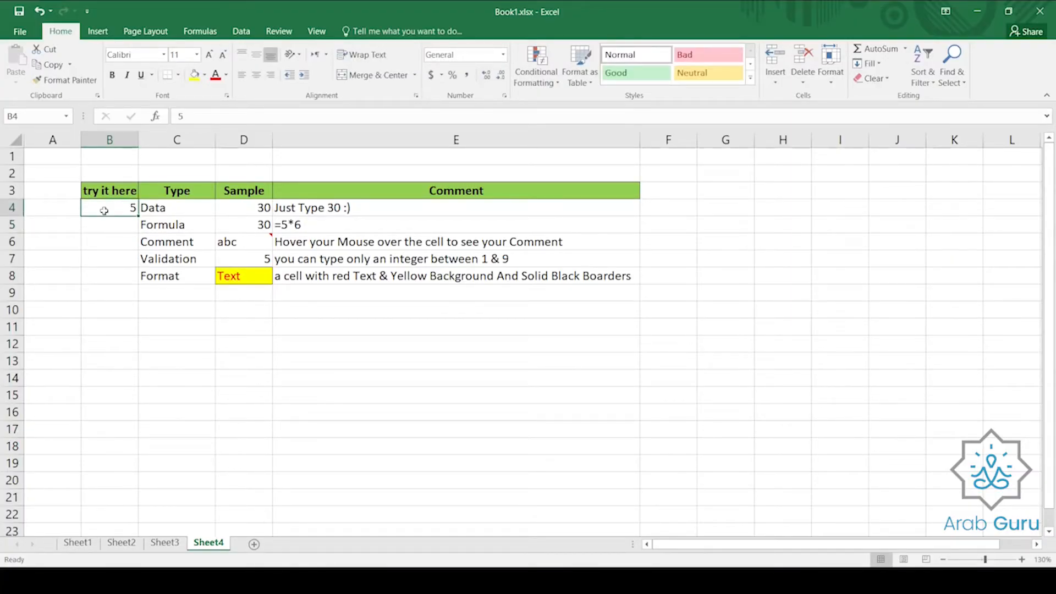
pyautogui.write('30')
pyautogui.press('Return')
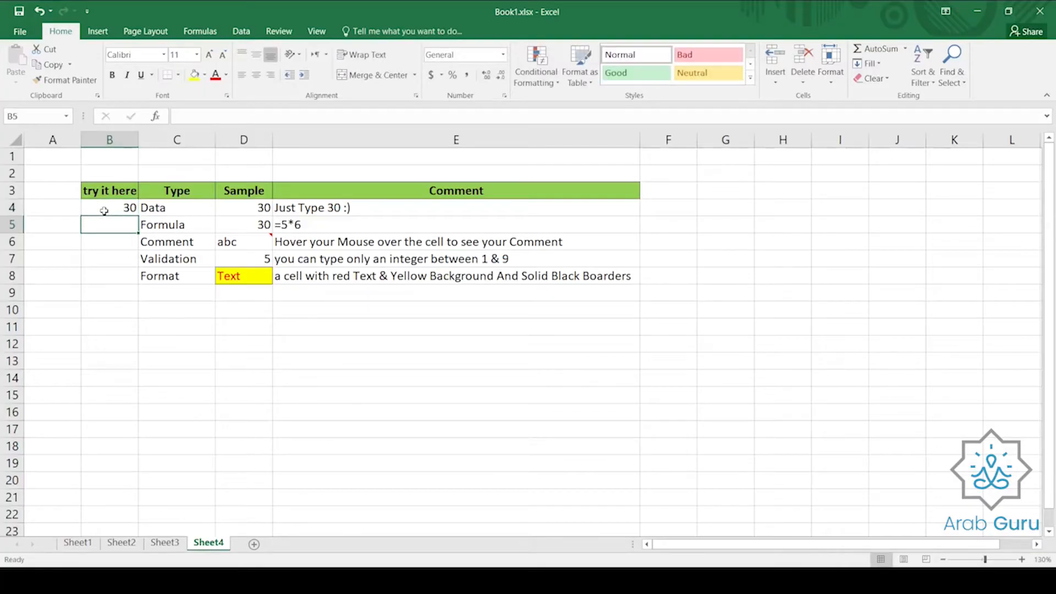
pyautogui.click(250, 209)
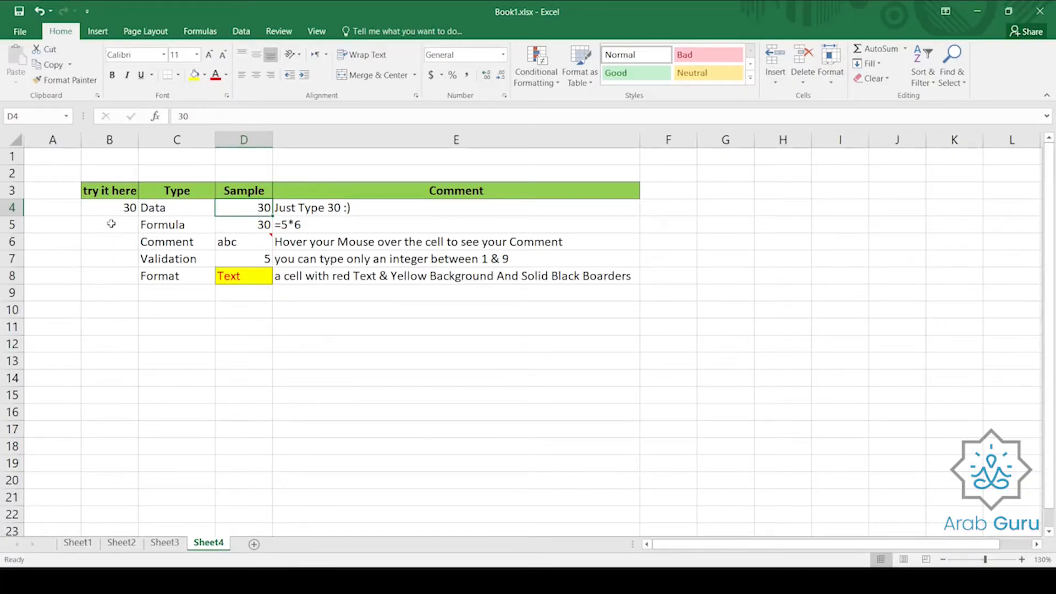
pyautogui.click(118, 208)
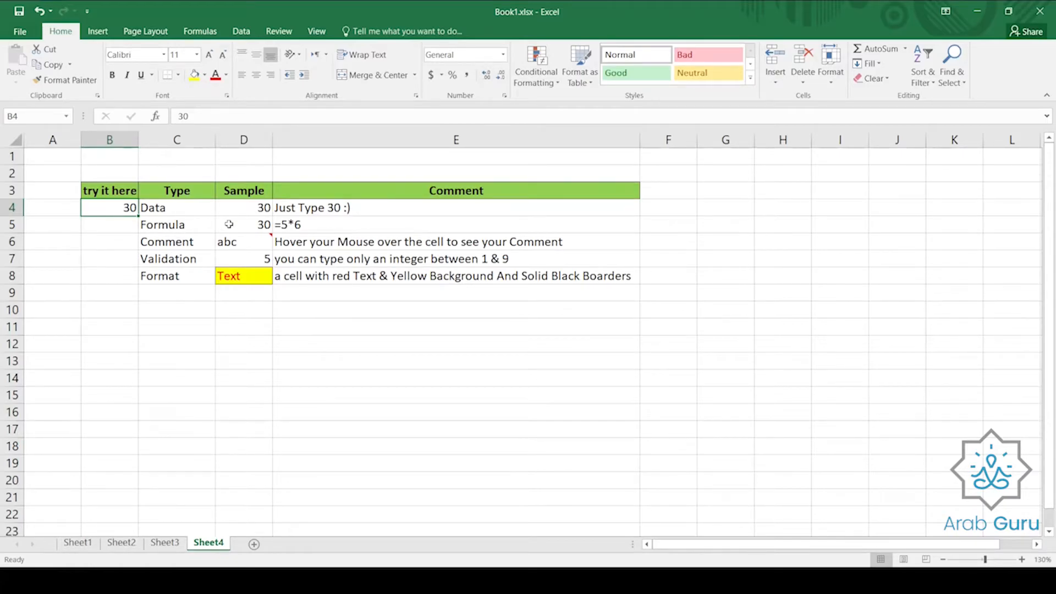
# - Examine the sample formula in D5, including its equals sign and the numbers it multiplies
pyautogui.moveTo(252, 235)
pyautogui.click(98, 225)
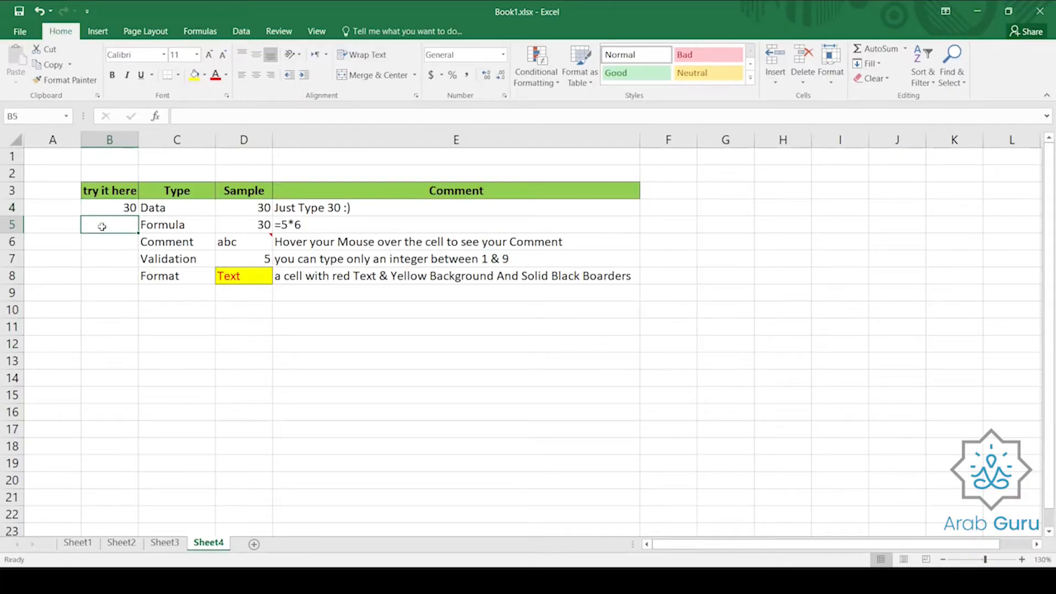
pyautogui.click(232, 223)
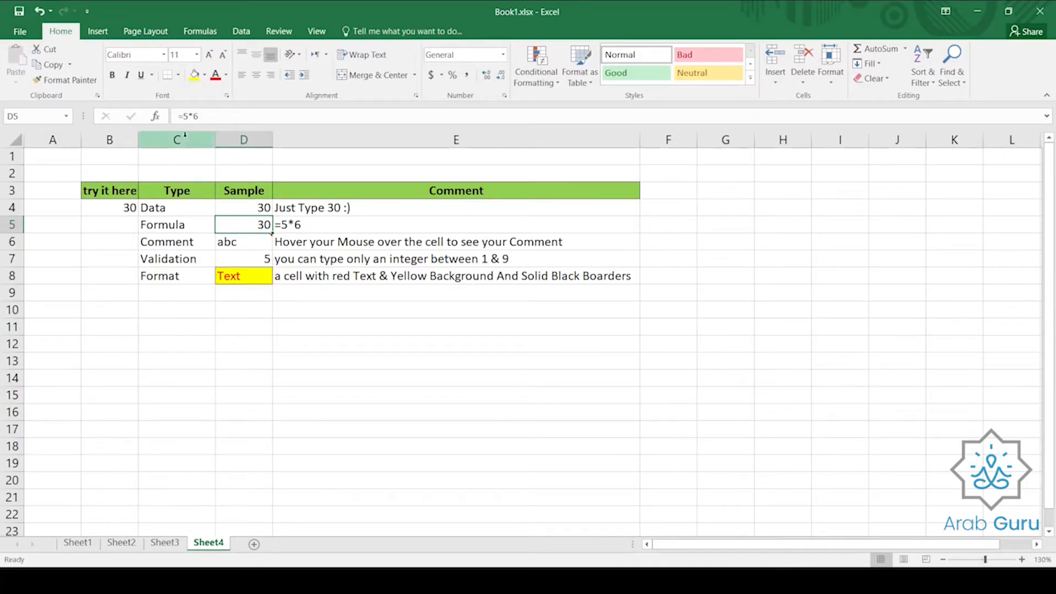
pyautogui.moveTo(178, 116); pyautogui.dragTo(268, 121)
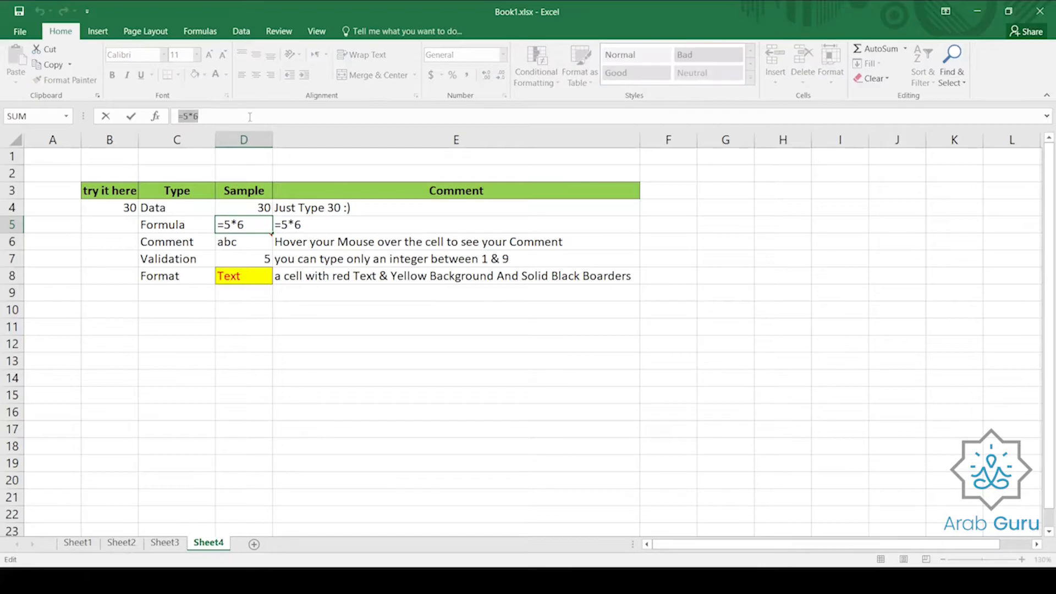
pyautogui.click(192, 117)
pyautogui.moveTo(178, 116)
pyautogui.mouseDown()
pyautogui.moveTo(226, 116)
pyautogui.moveTo(167, 118)
pyautogui.mouseUp()
pyautogui.click(226, 116)
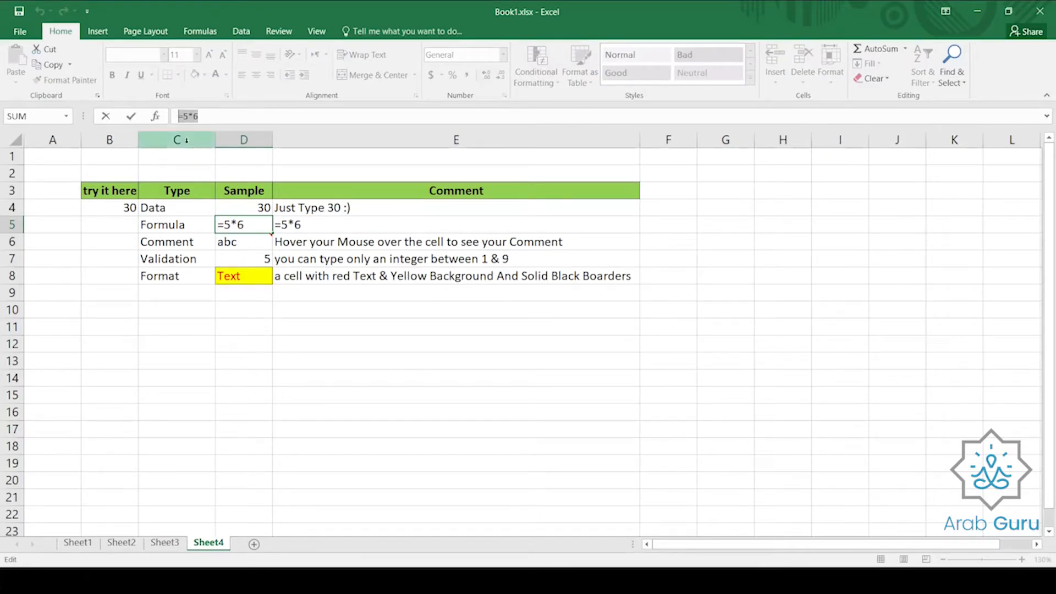
pyautogui.click(233, 121)
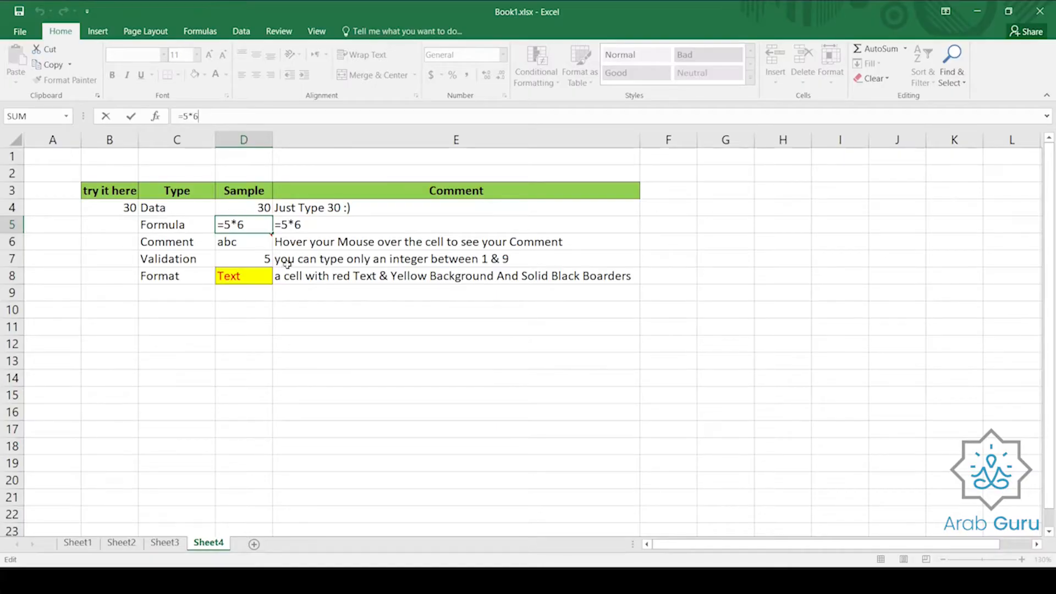
pyautogui.click(131, 117)
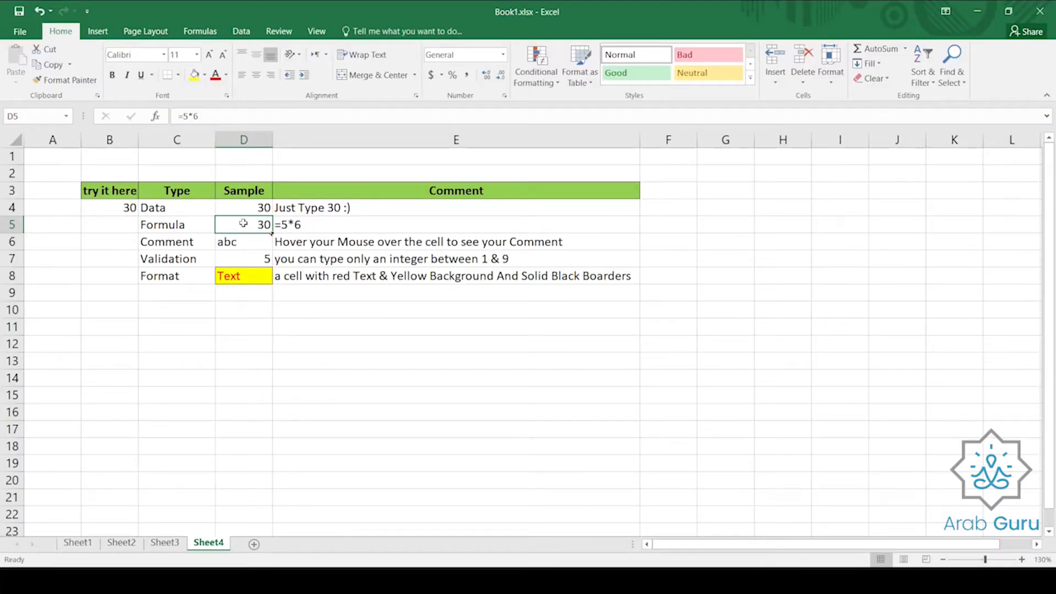
# - Enter the formula =5*6 in B5 and review it against its calculated value
pyautogui.click(98, 227)
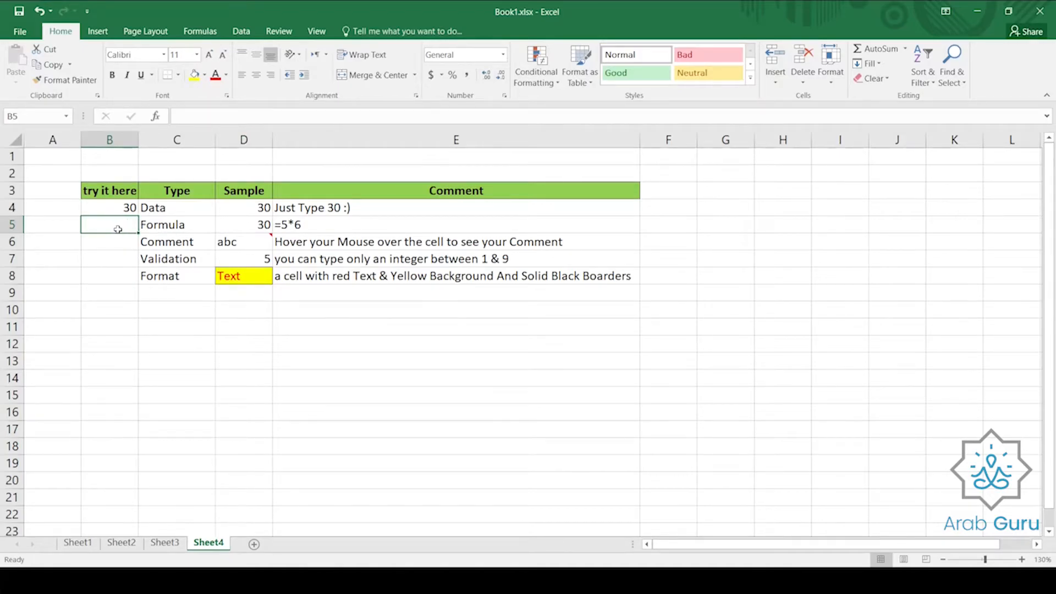
pyautogui.write('=')
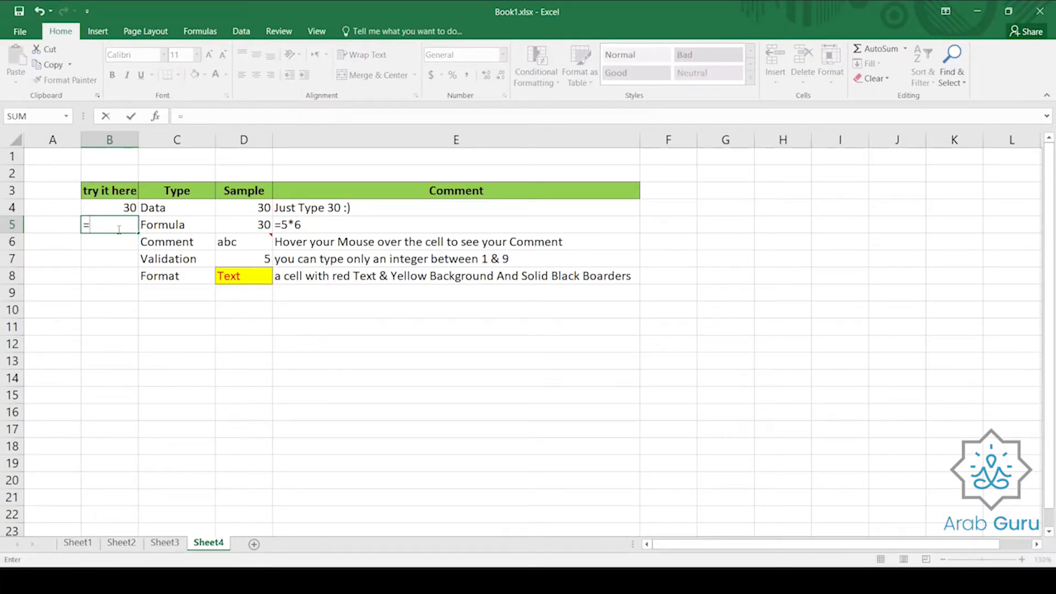
pyautogui.write('5*6')
pyautogui.press('Return')
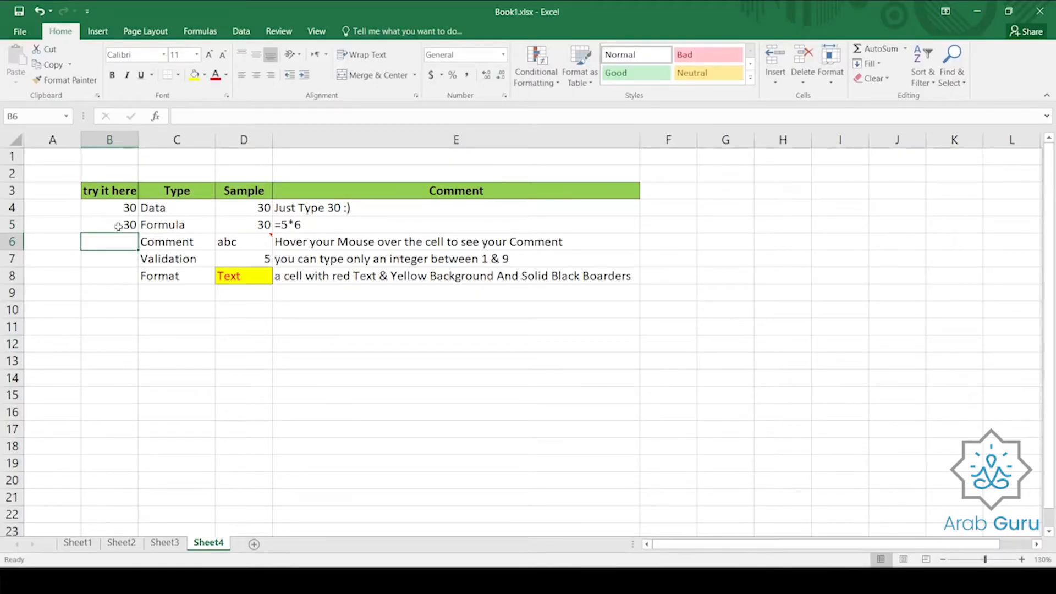
pyautogui.click(110, 228)
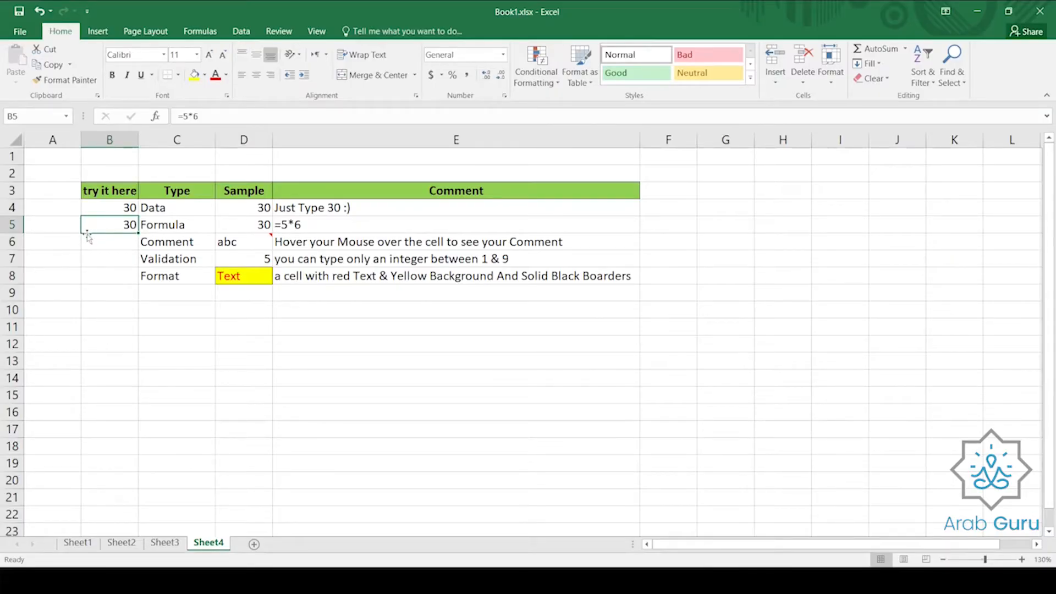
pyautogui.click(187, 116)
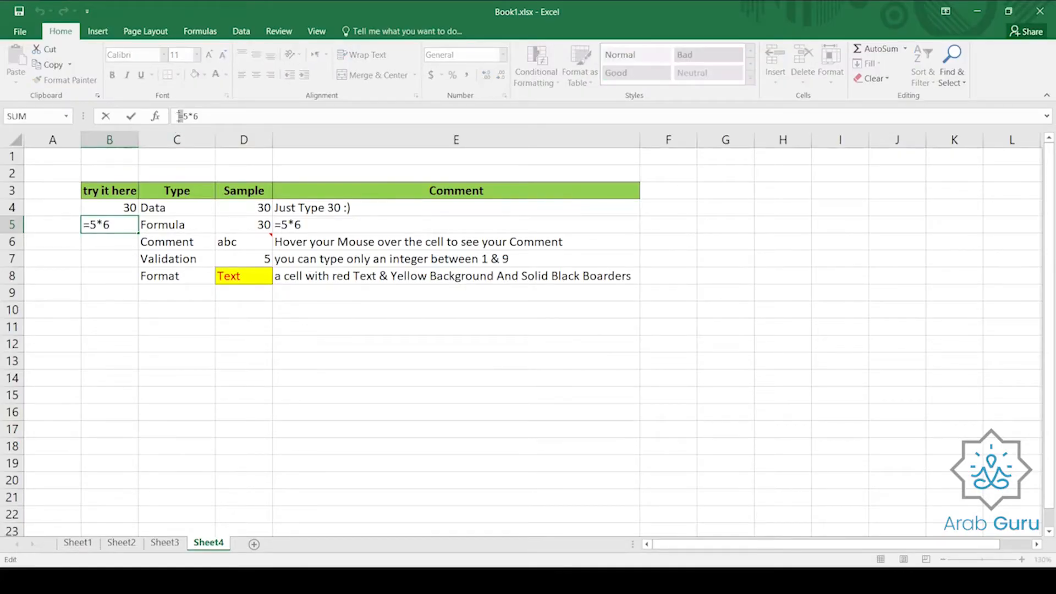
pyautogui.click(130, 117)
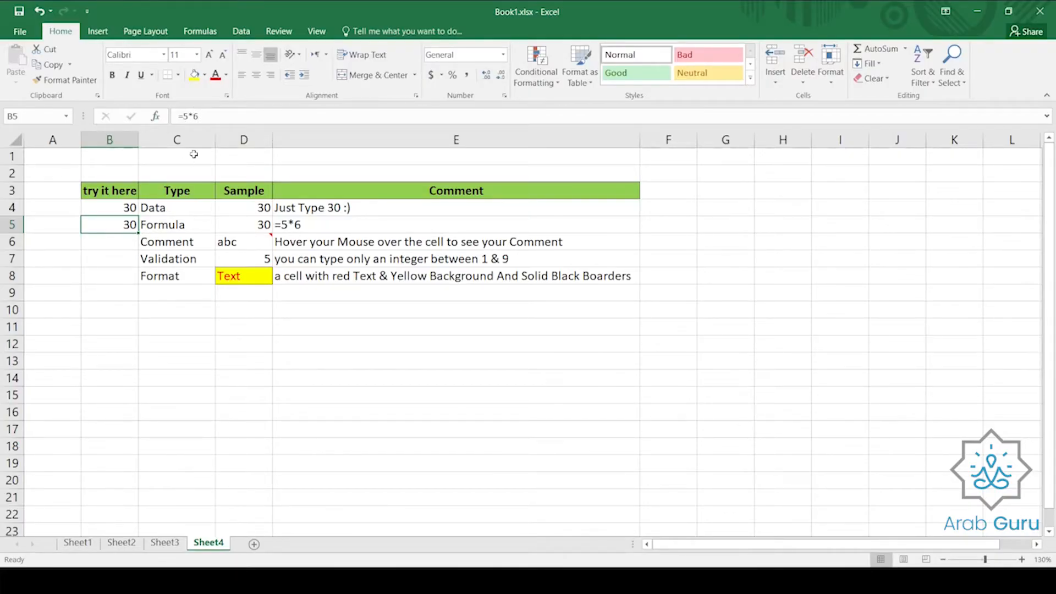
# - Start changing the formula in B5 to =5*7 and discard the edit
pyautogui.click(220, 117)
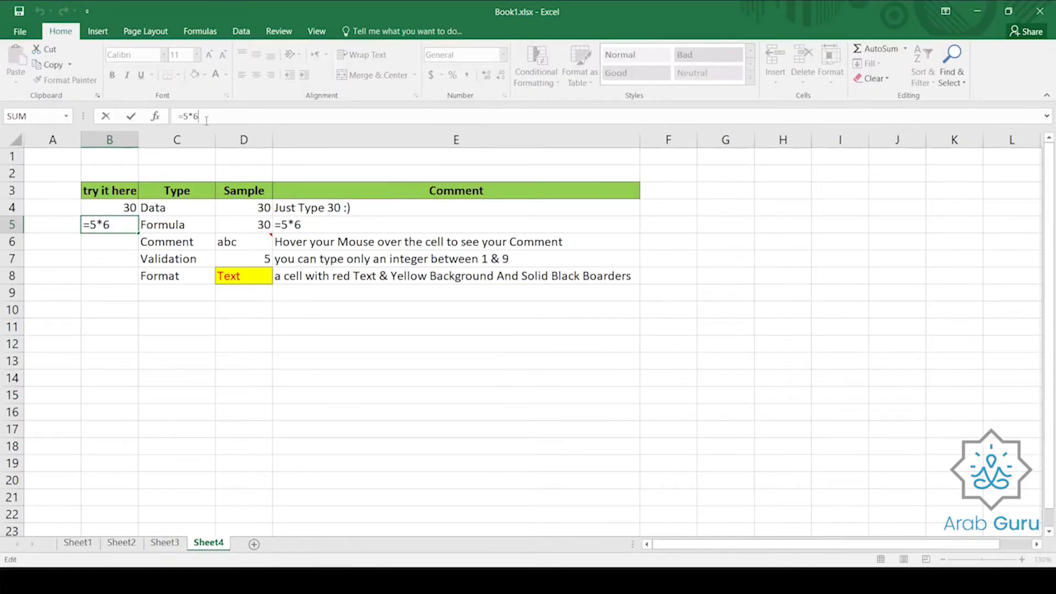
pyautogui.press('BackSpace')
pyautogui.write('7')
pyautogui.click(106, 117)
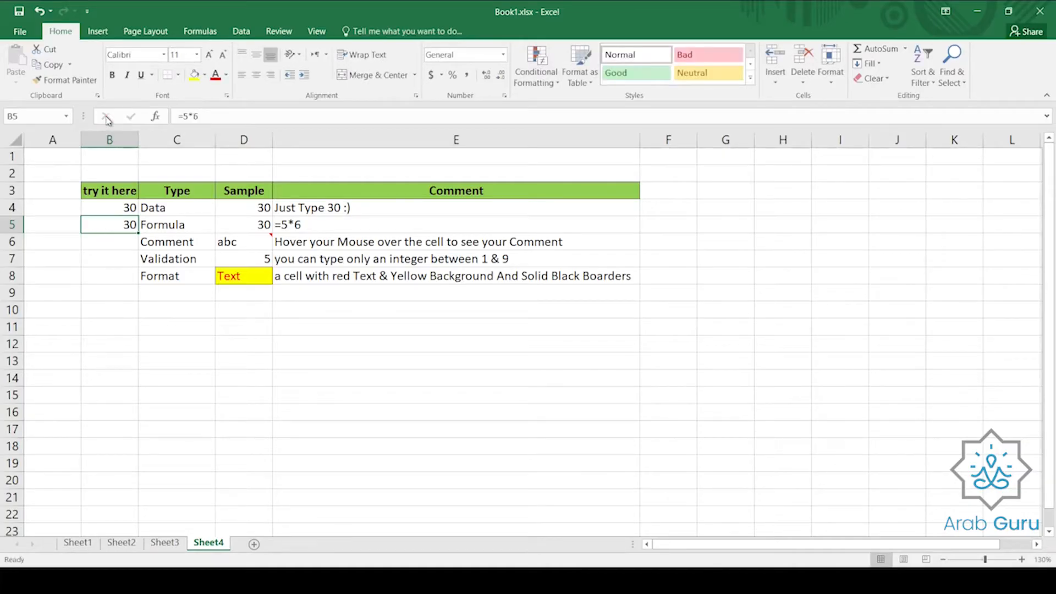
# - Change the formula in B5 to =5*7 and compare it with the plain data value in B4
pyautogui.click(191, 117)
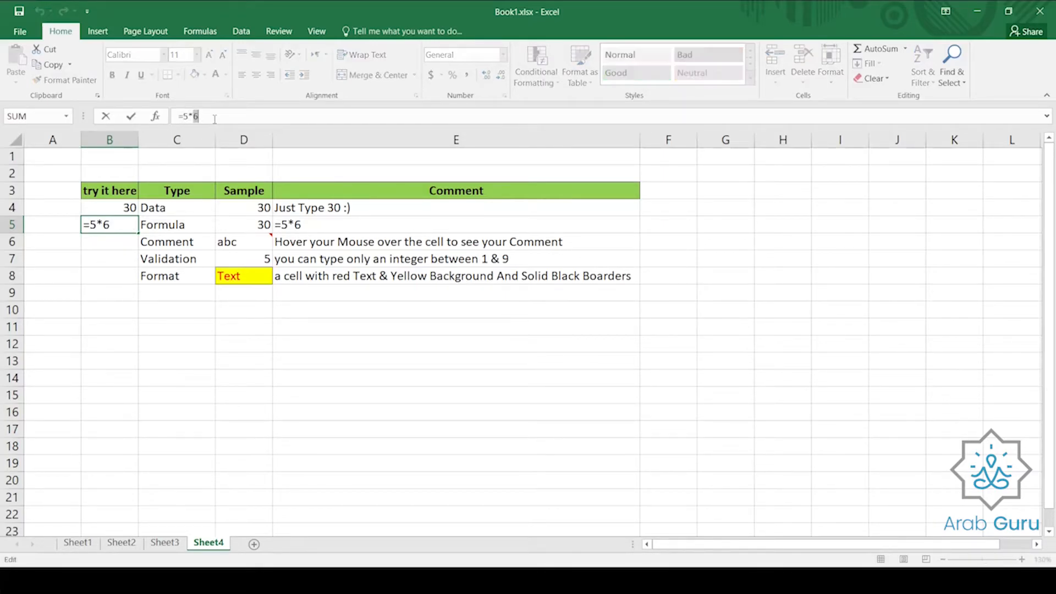
pyautogui.write('7')
pyautogui.click(131, 117)
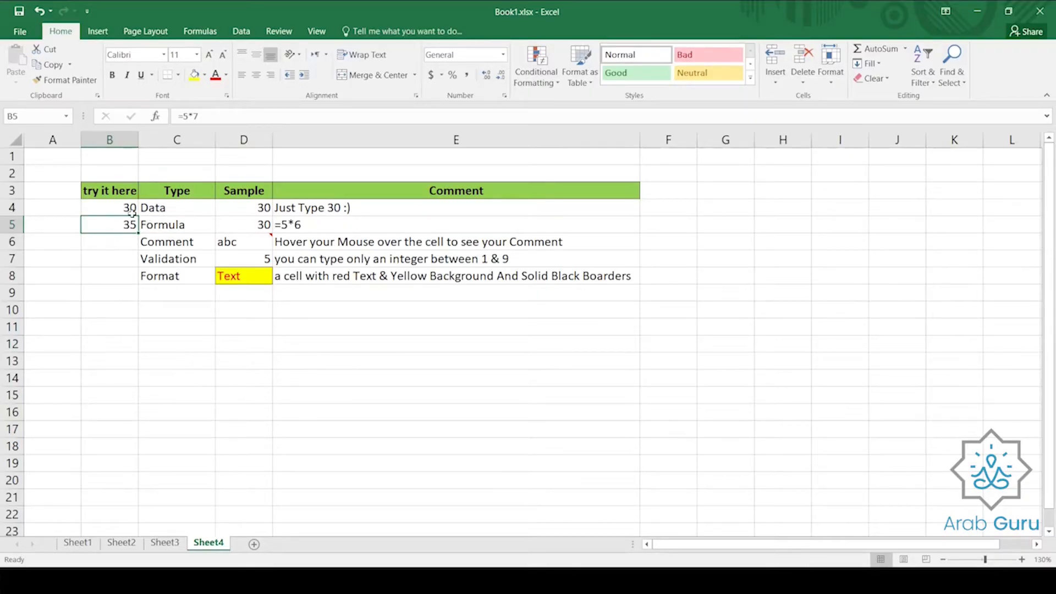
pyautogui.click(115, 205)
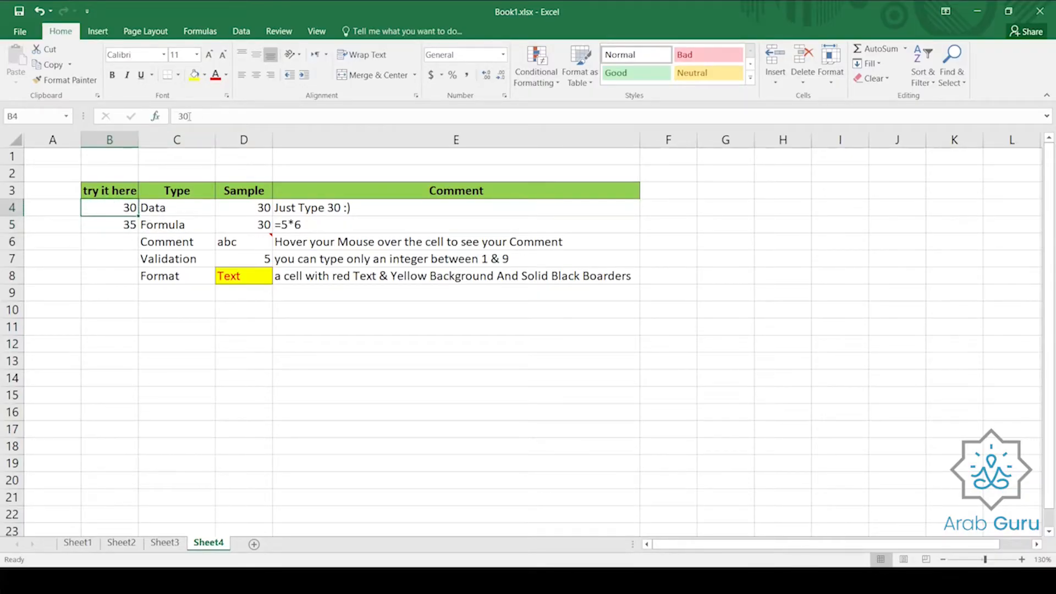
pyautogui.click(110, 226)
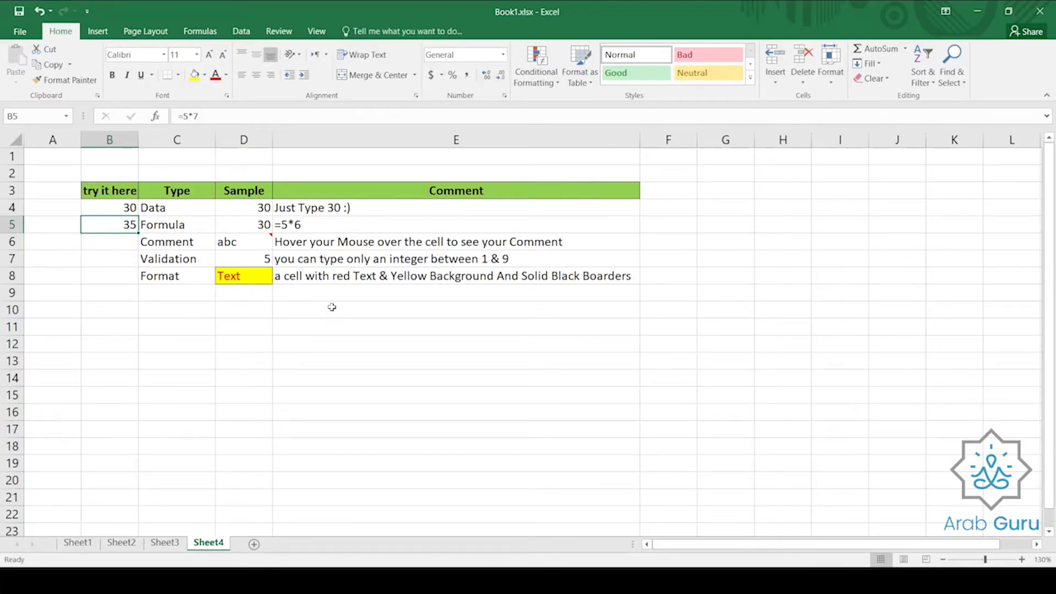
# - View the comment attached to the sample cell D6
pyautogui.moveTo(248, 235)
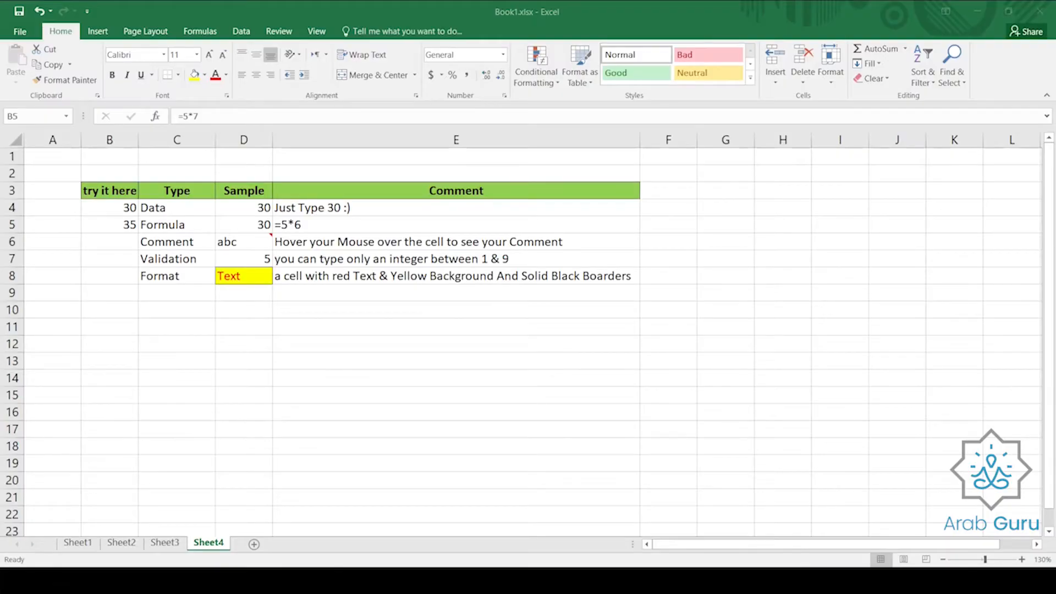
pyautogui.hotkey('alt', 'Tab')
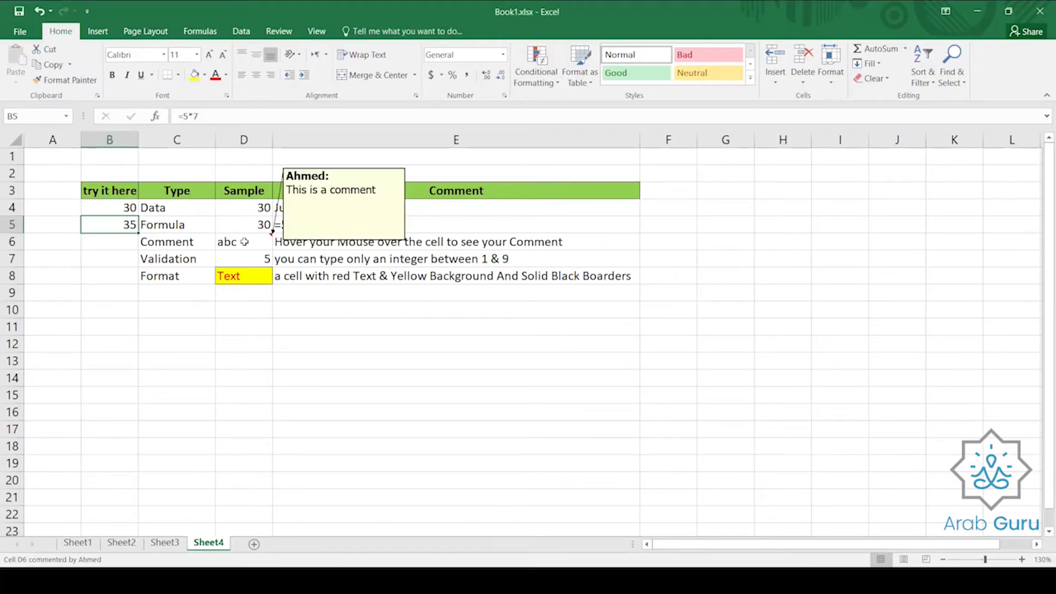
pyautogui.hotkey('alt', 'Tab')
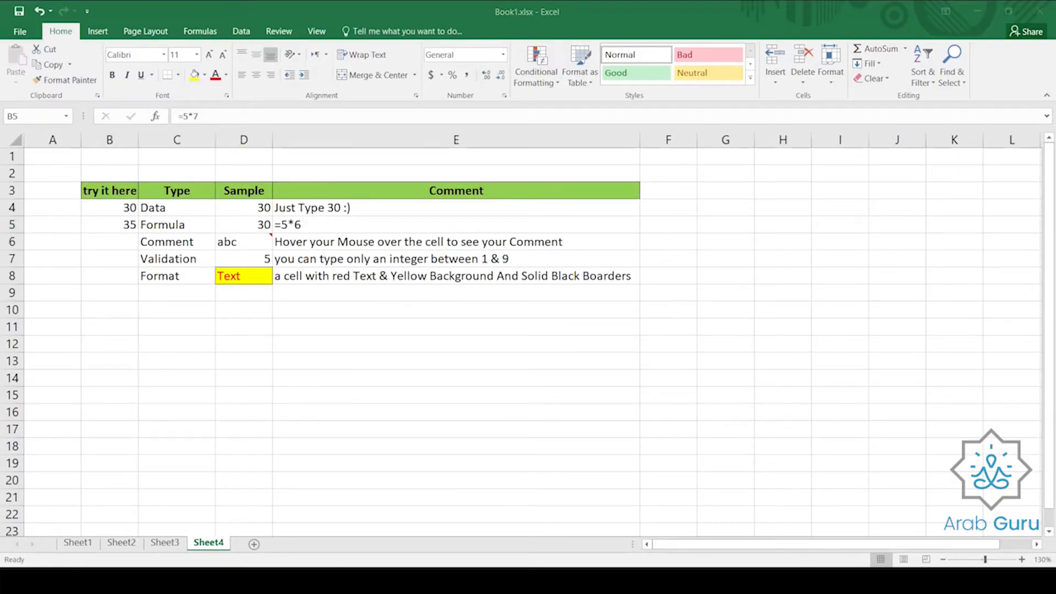
pyautogui.hotkey('alt', 'Tab')
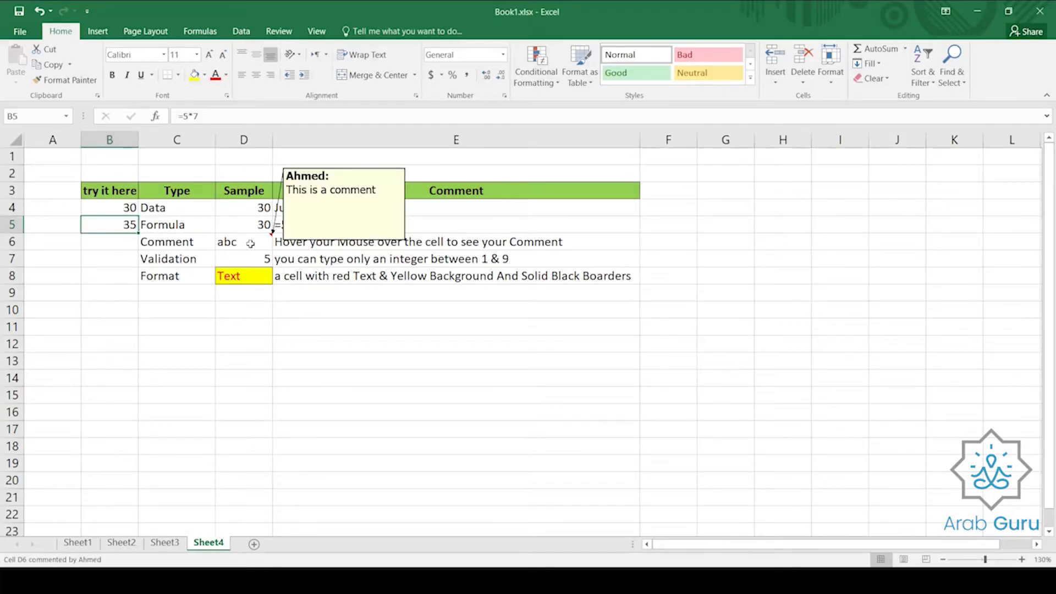
# - Add a comment to B6 with the text Any Comment
pyautogui.click(108, 247)
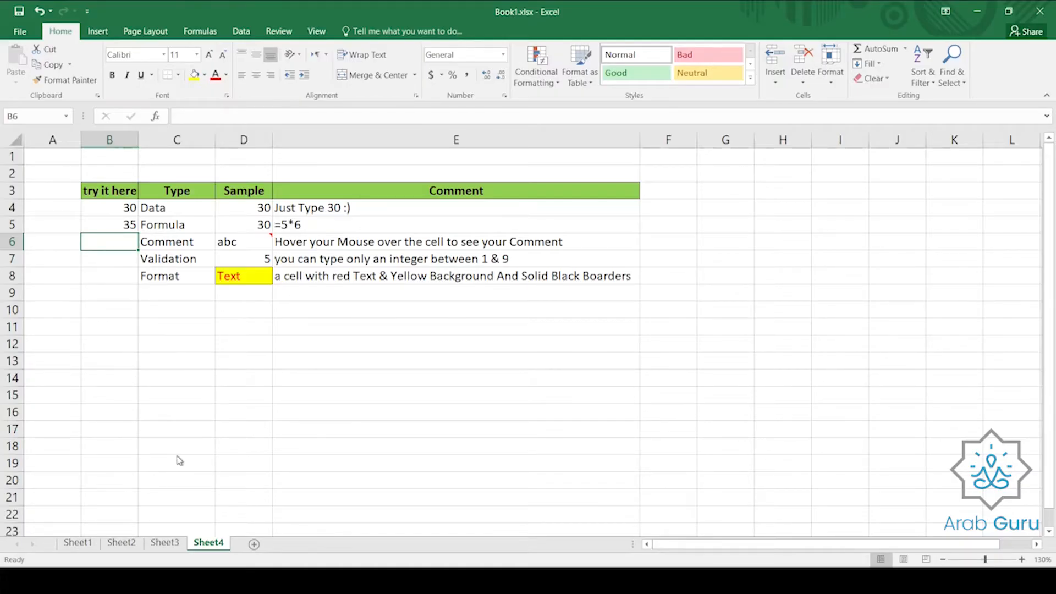
pyautogui.hotkey('shift', 'F2')
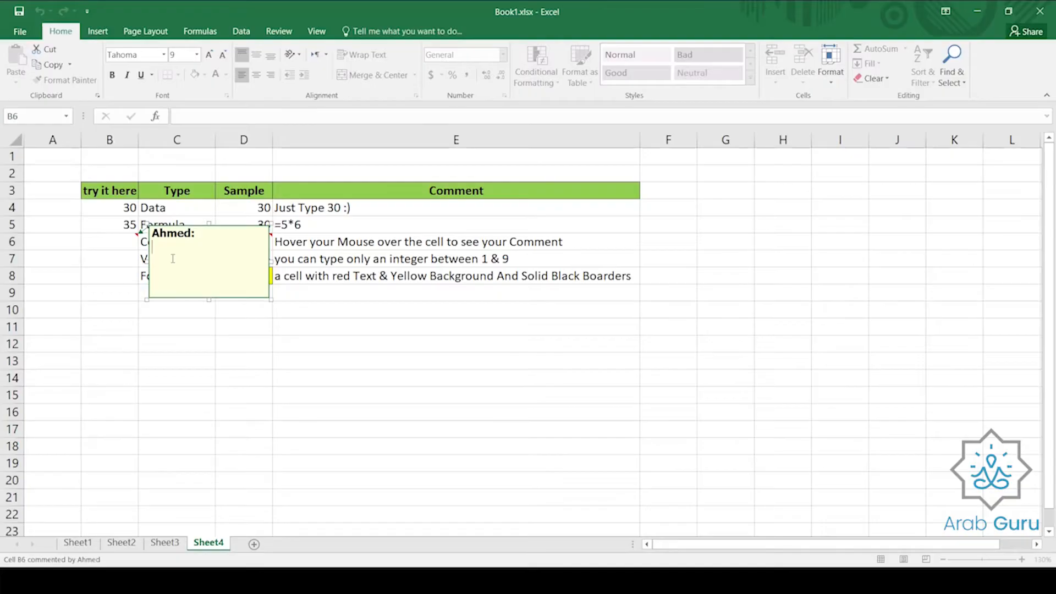
pyautogui.write('Any Comment')
pyautogui.moveTo(384, 355); pyautogui.dragTo(382, 351)
pyautogui.click(383, 392)
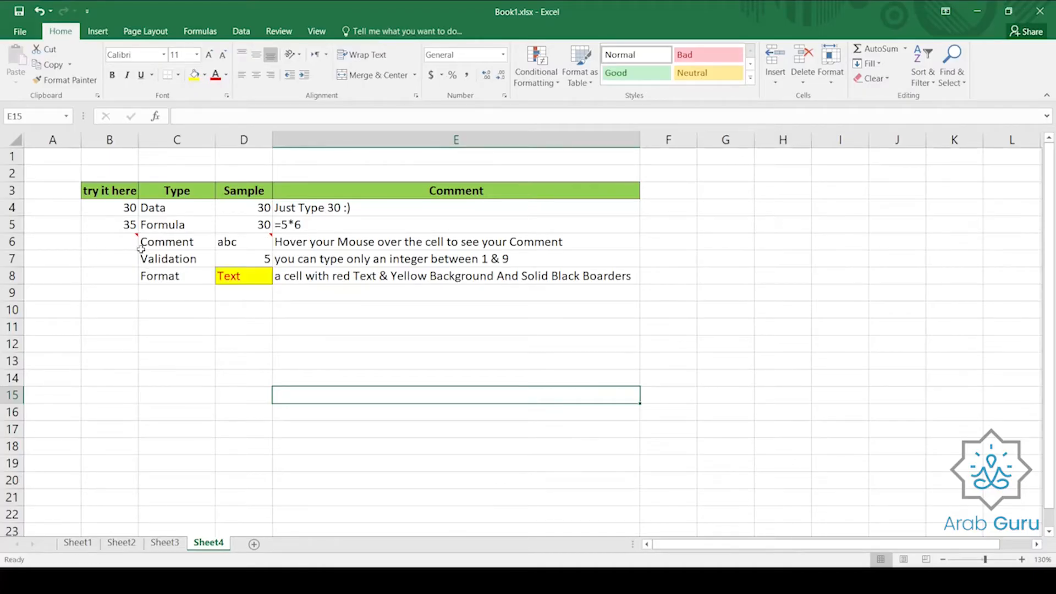
# - Reopen the comment on B6, move its box up over the header row between columns C and E, and shorten the box to fit the text
pyautogui.moveTo(136, 245)
pyautogui.click(116, 244)
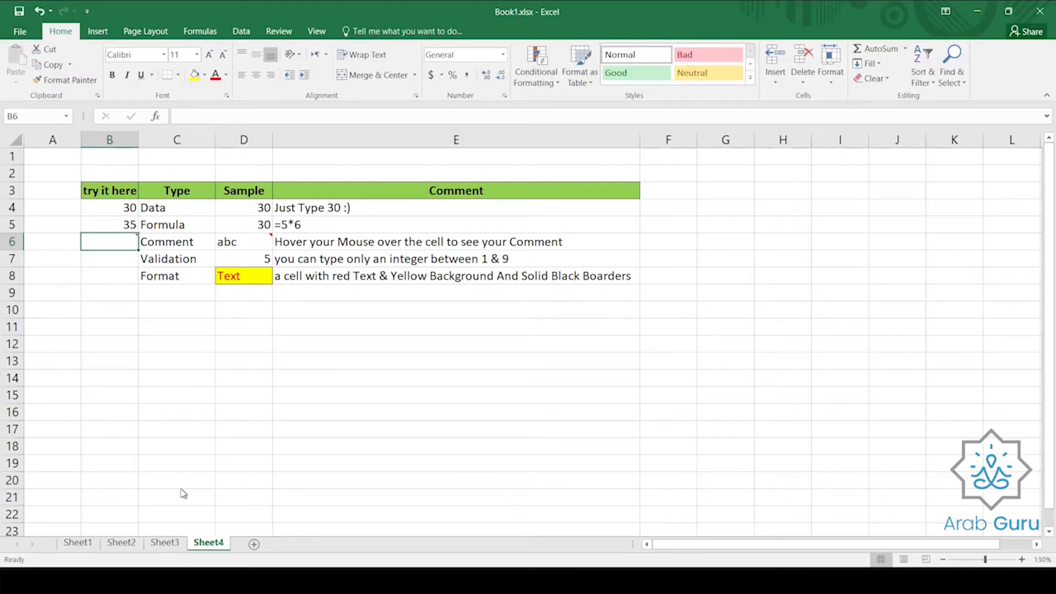
pyautogui.hotkey('shift', 'F2')
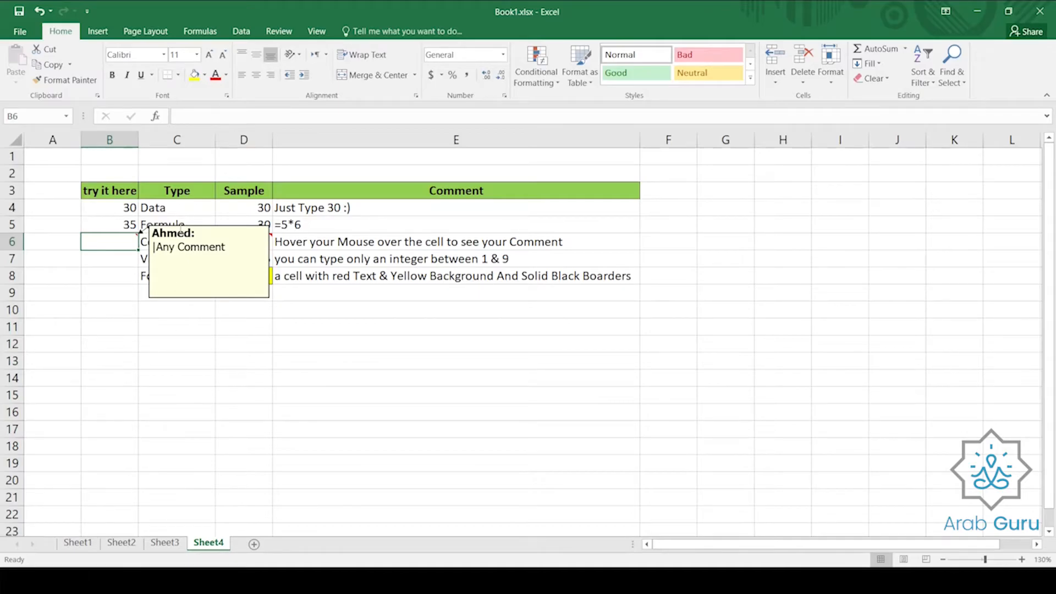
pyautogui.moveTo(183, 232); pyautogui.dragTo(136, 304)
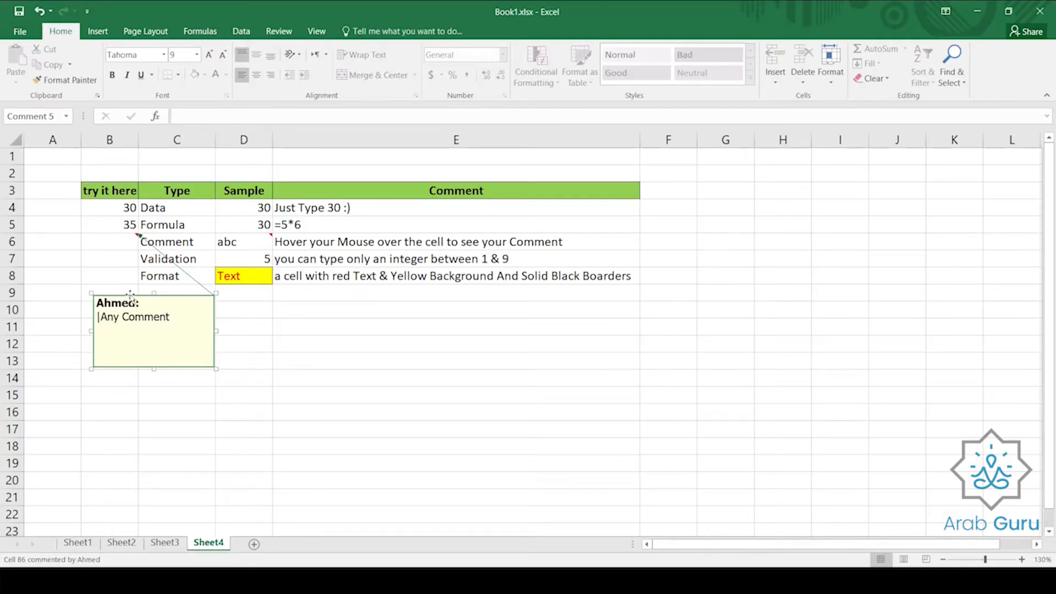
pyautogui.moveTo(134, 296); pyautogui.dragTo(233, 150)
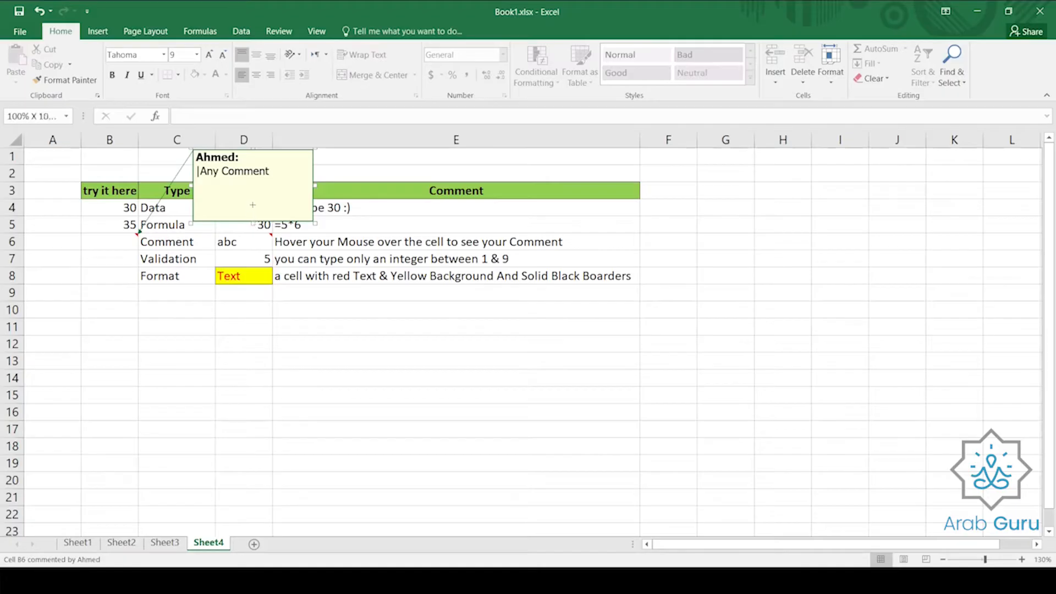
pyautogui.moveTo(253, 224); pyautogui.dragTo(253, 190)
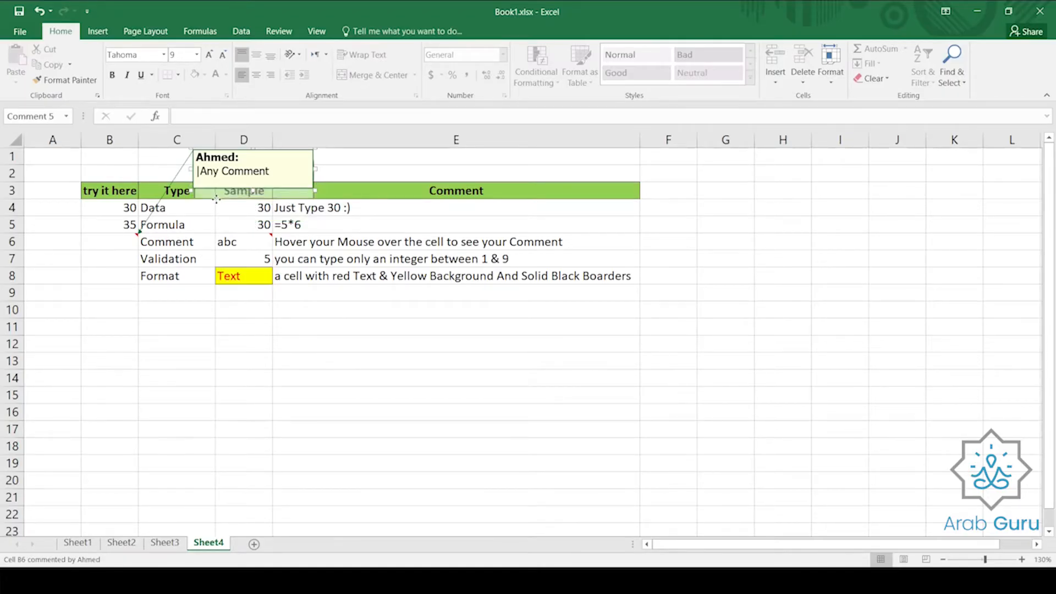
pyautogui.moveTo(216, 191); pyautogui.dragTo(217, 203)
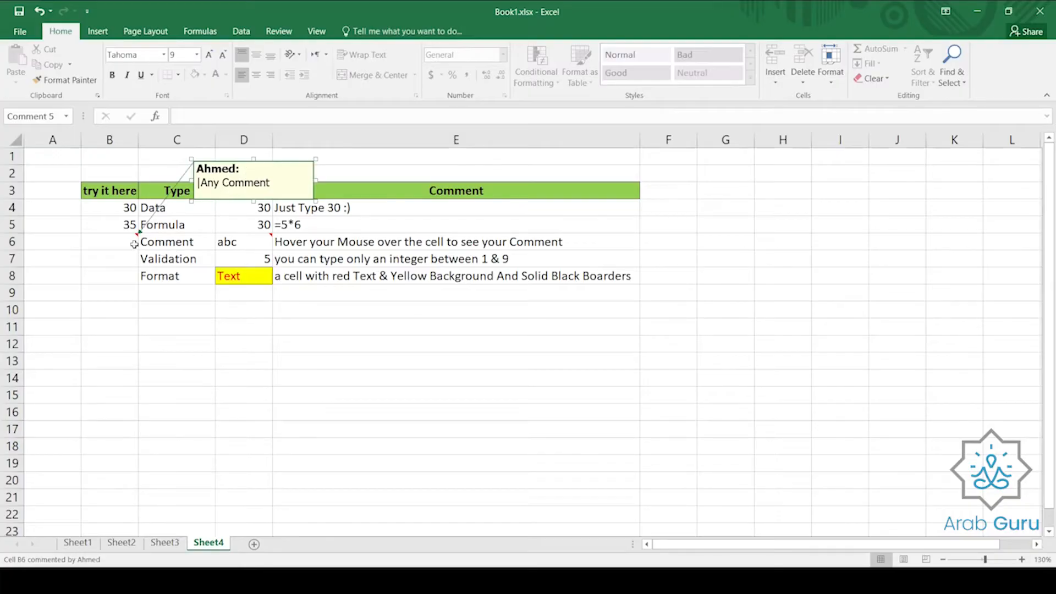
# - Close the comment being edited on cell B6 and delete that comment
pyautogui.click(117, 241)
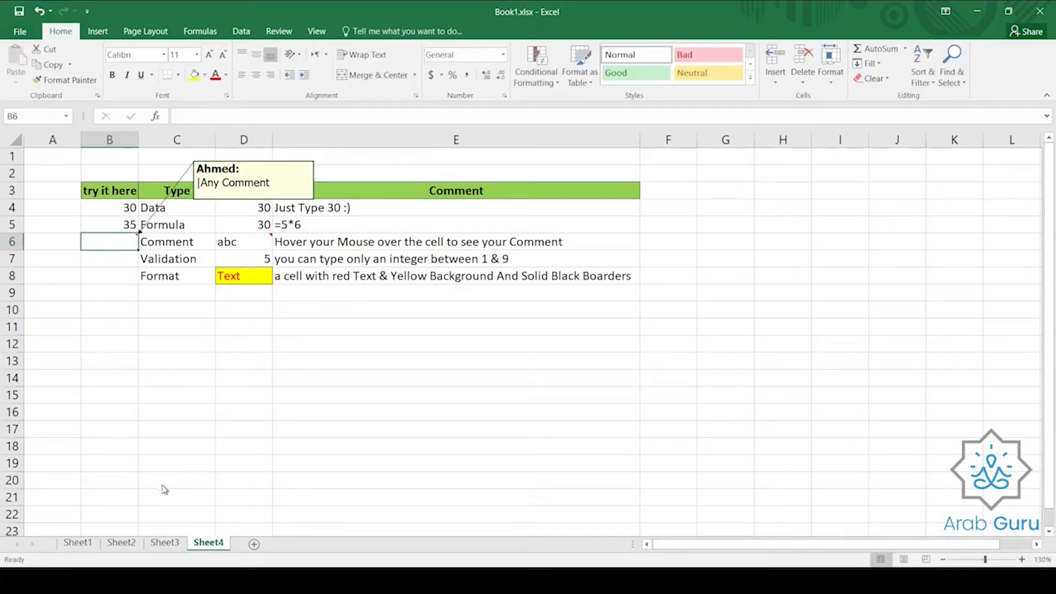
pyautogui.click(264, 409)
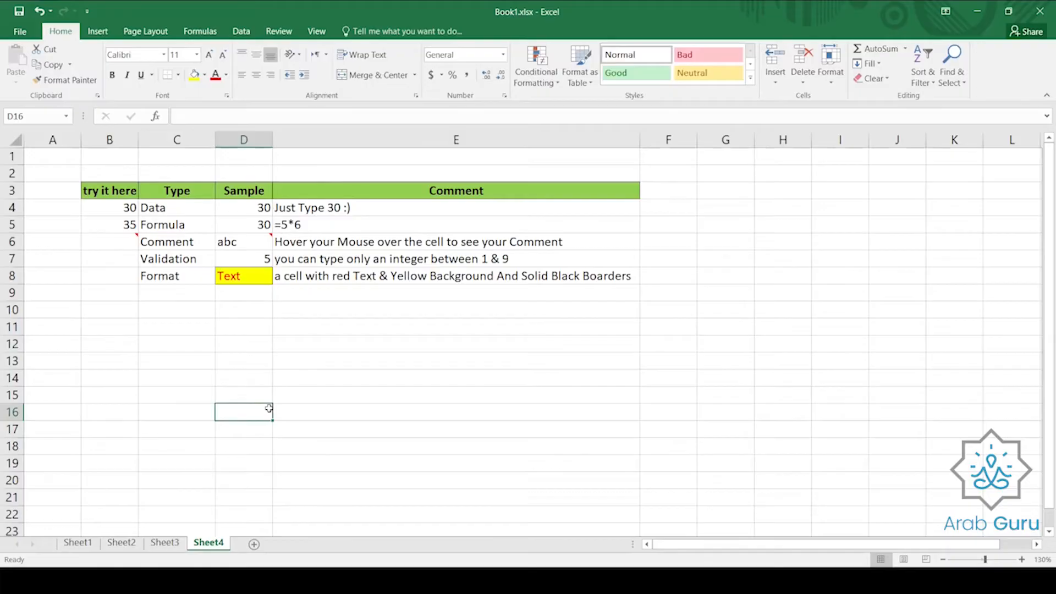
pyautogui.moveTo(115, 237)
pyautogui.click(118, 243)
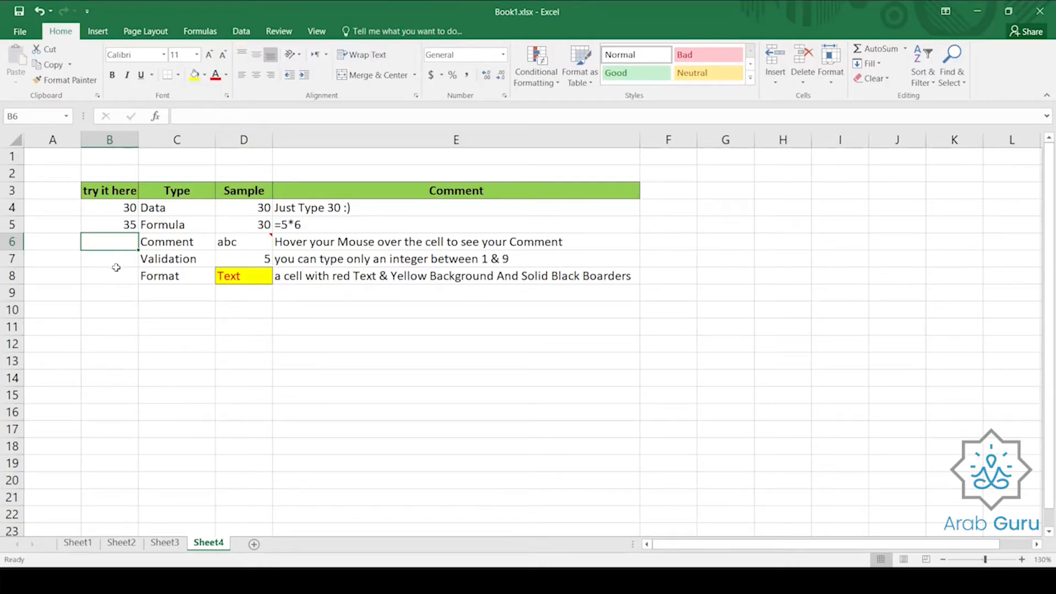
# - Enter 1, 3 and 9 one after another in the Validation row's Sample cell D7
pyautogui.click(160, 261)
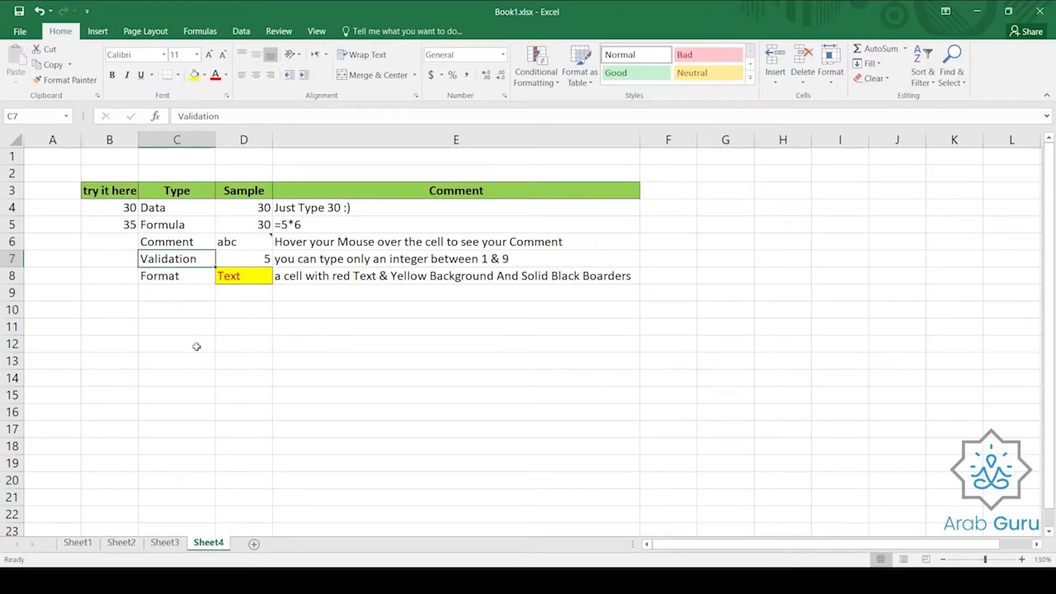
pyautogui.click(285, 263)
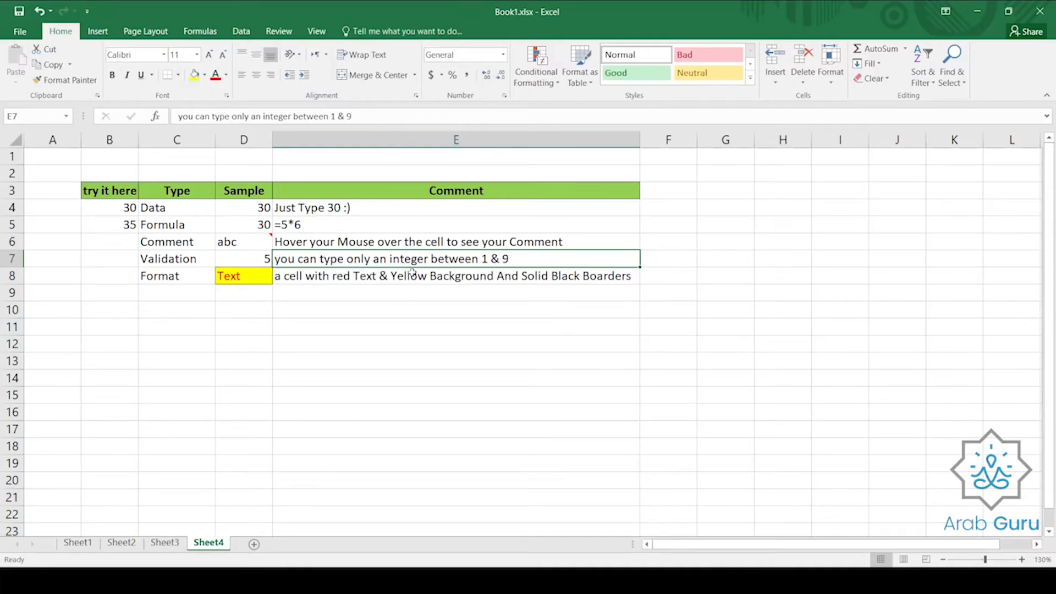
pyautogui.click(263, 257)
pyautogui.write('1')
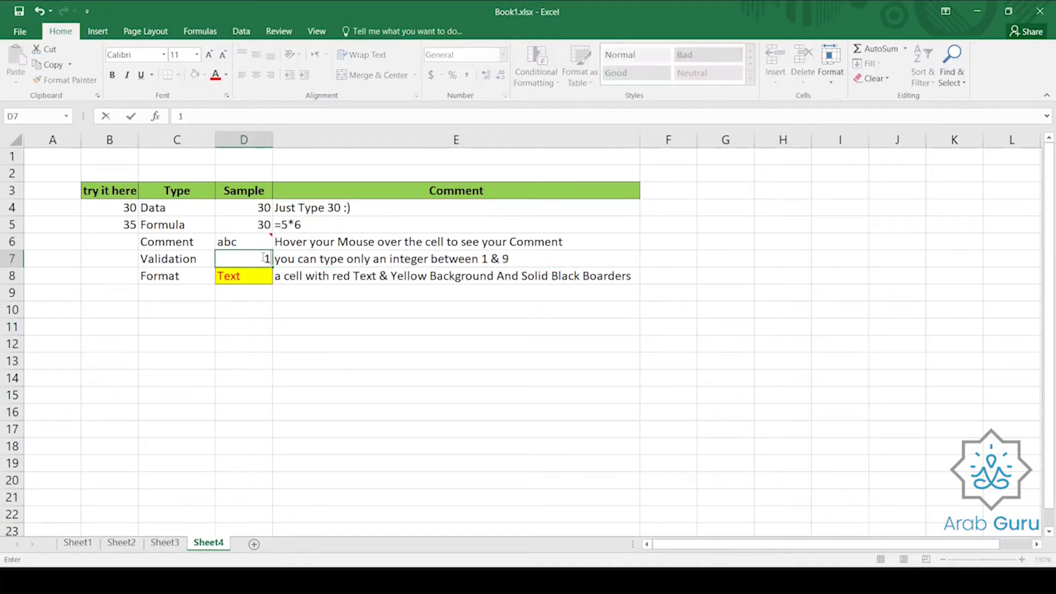
pyautogui.press('Return')
pyautogui.click(263, 257)
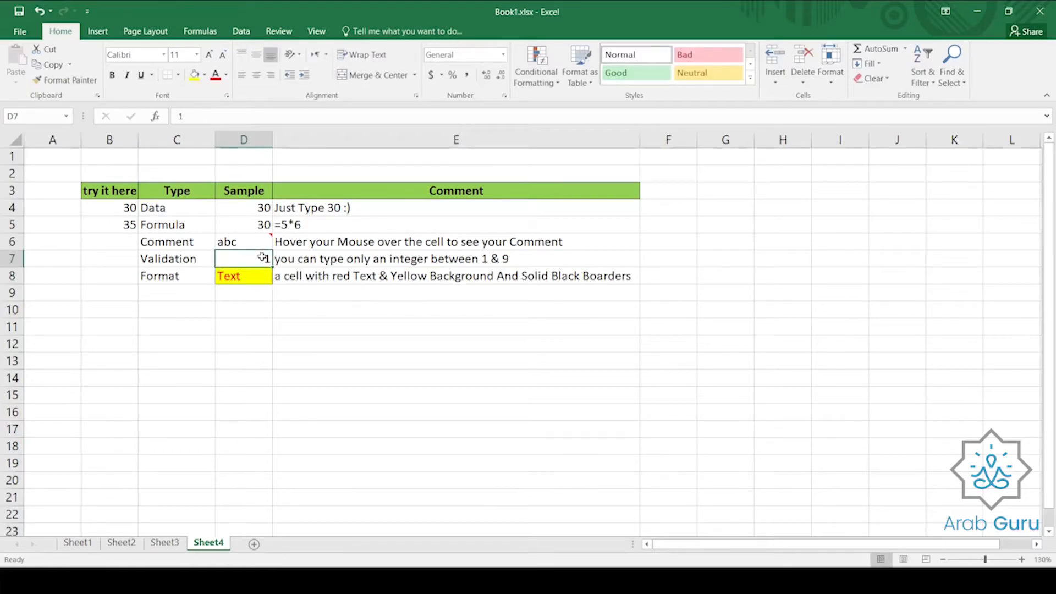
pyautogui.write('3')
pyautogui.press('Return')
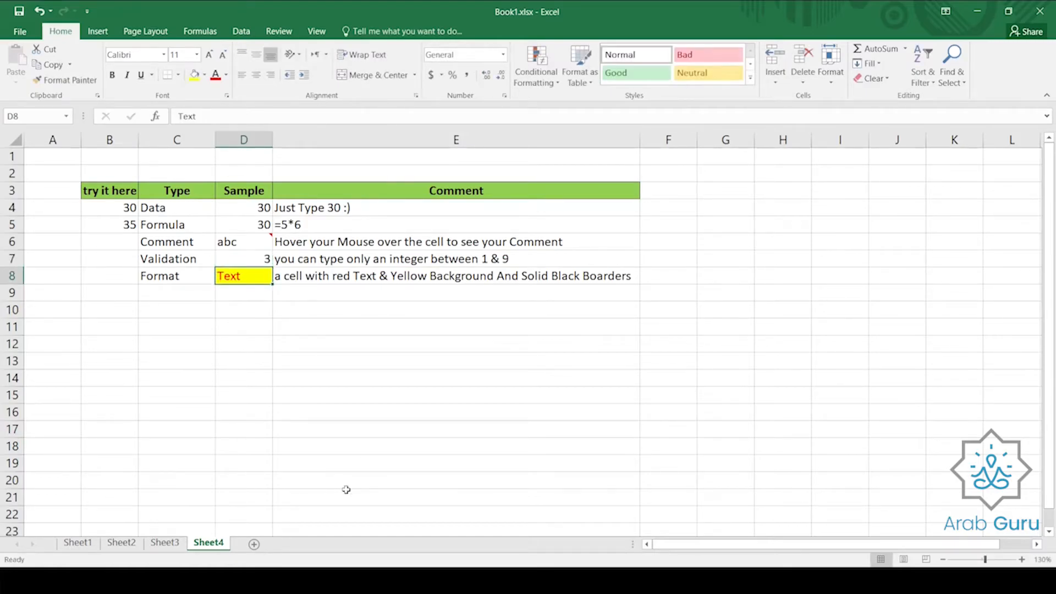
pyautogui.press('Up')
pyautogui.write('9')
pyautogui.press('Return')
# - Try to enter 12 in the Validation row's Sample cell D7, and dismiss the attempt
pyautogui.press('Up')
pyautogui.write('12')
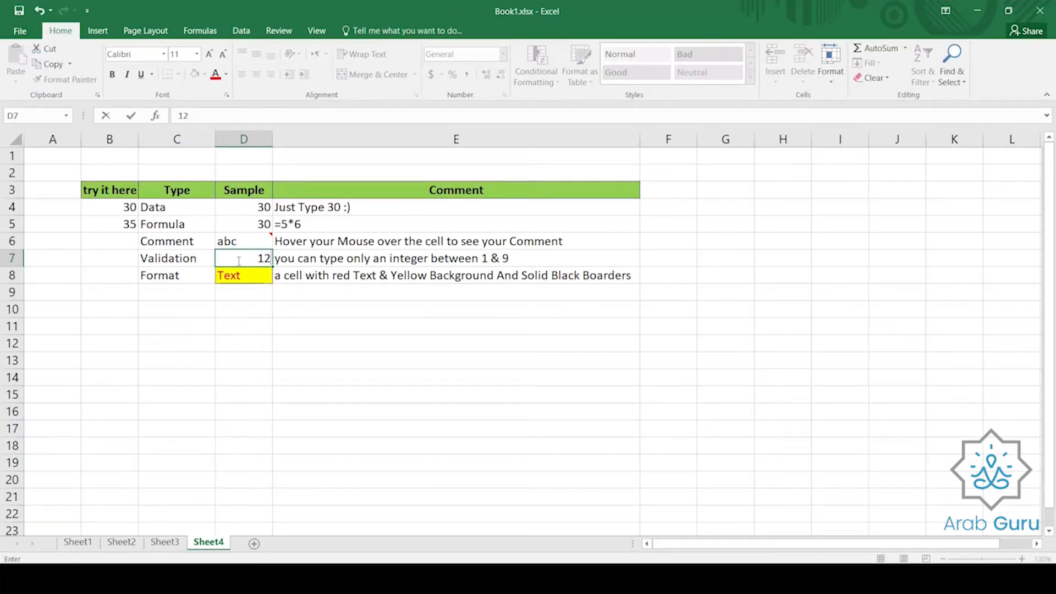
pyautogui.press('Return')
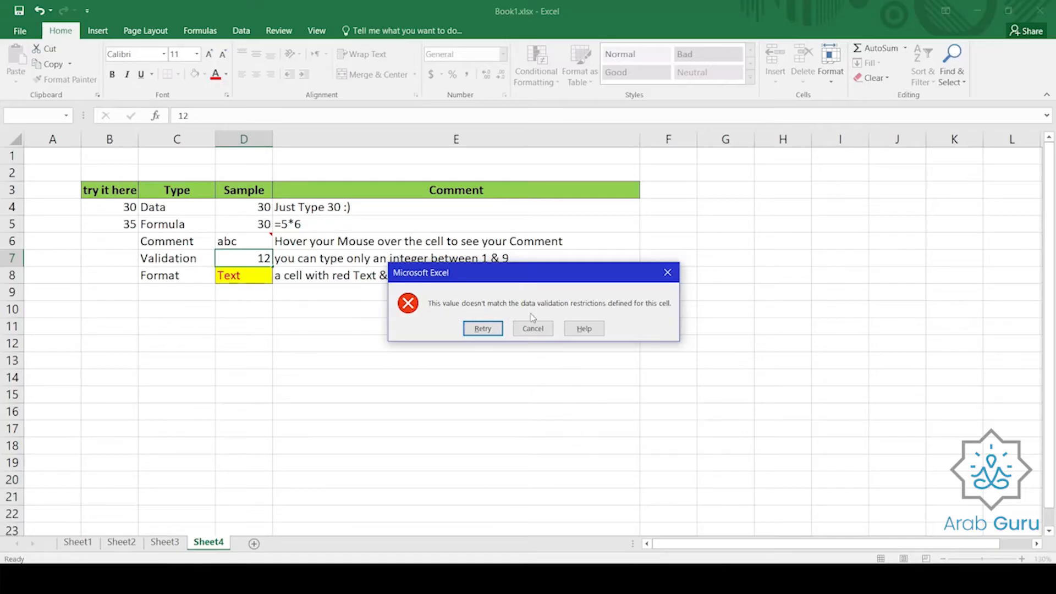
pyautogui.click(668, 272)
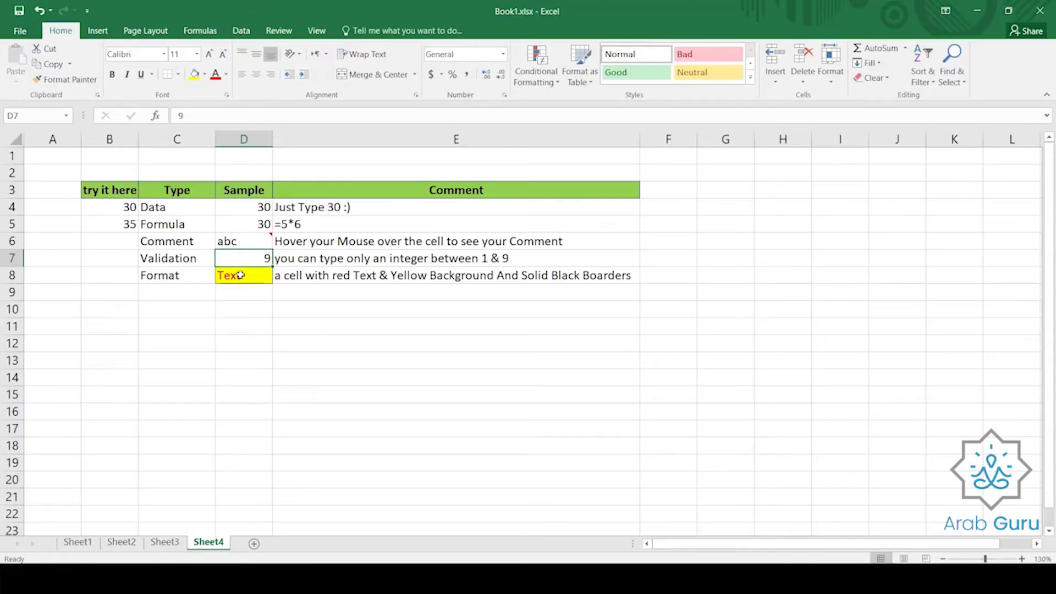
# - Add a data validation rule to cell B7 that allows only whole numbers between 1 and 9
pyautogui.click(114, 258)
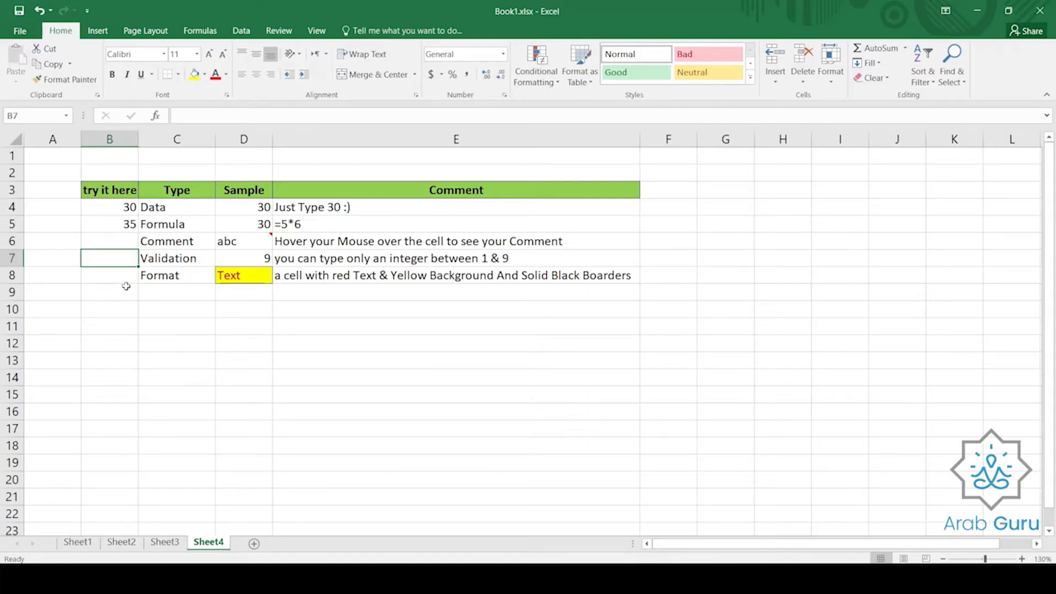
pyautogui.hotkey('alt', 'a')
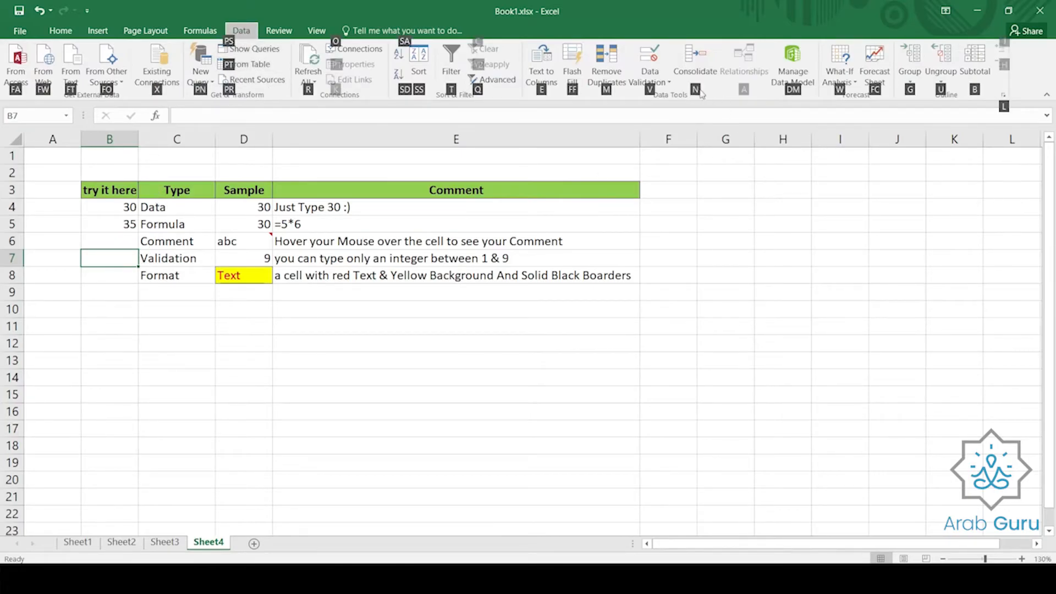
pyautogui.click(665, 80)
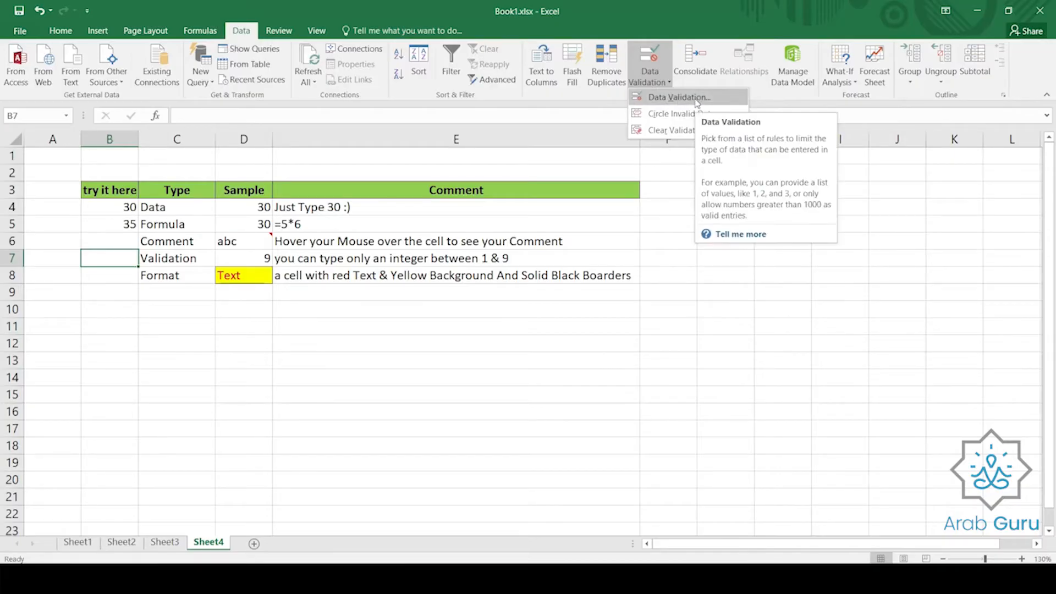
pyautogui.click(696, 102)
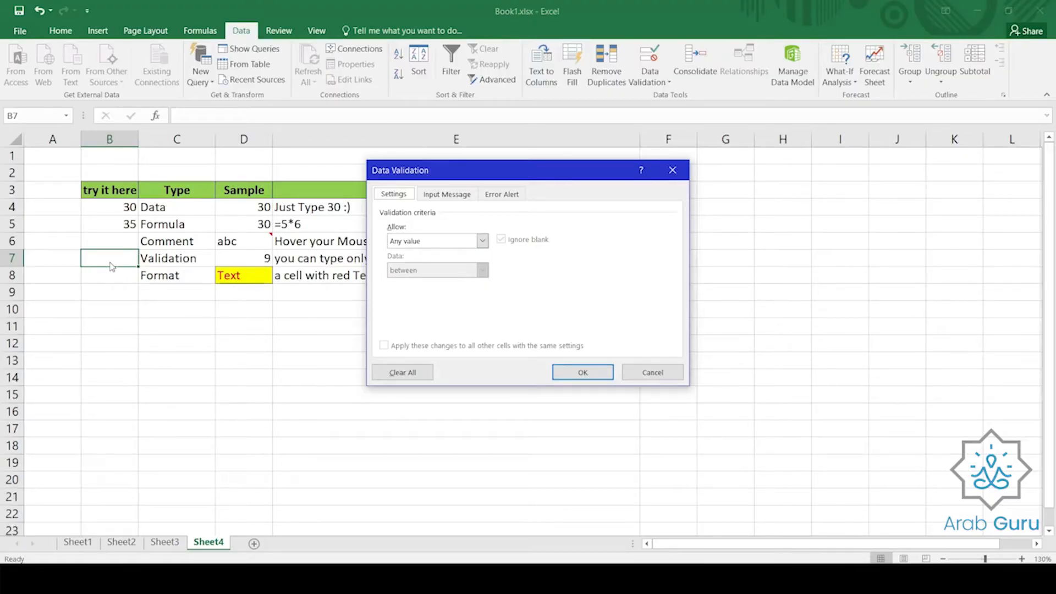
pyautogui.click(452, 242)
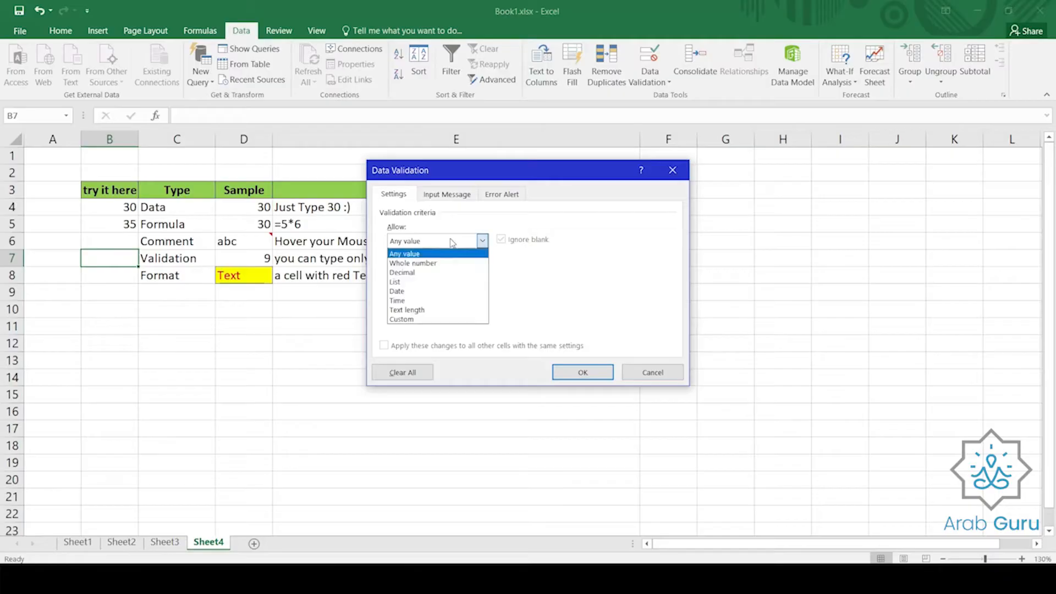
pyautogui.click(434, 265)
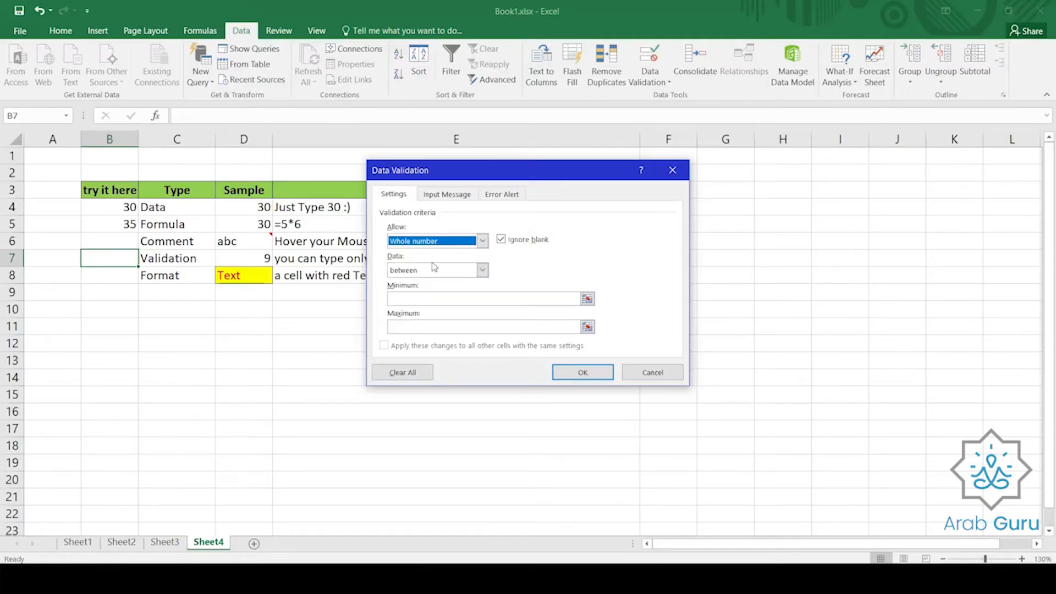
pyautogui.click(418, 300)
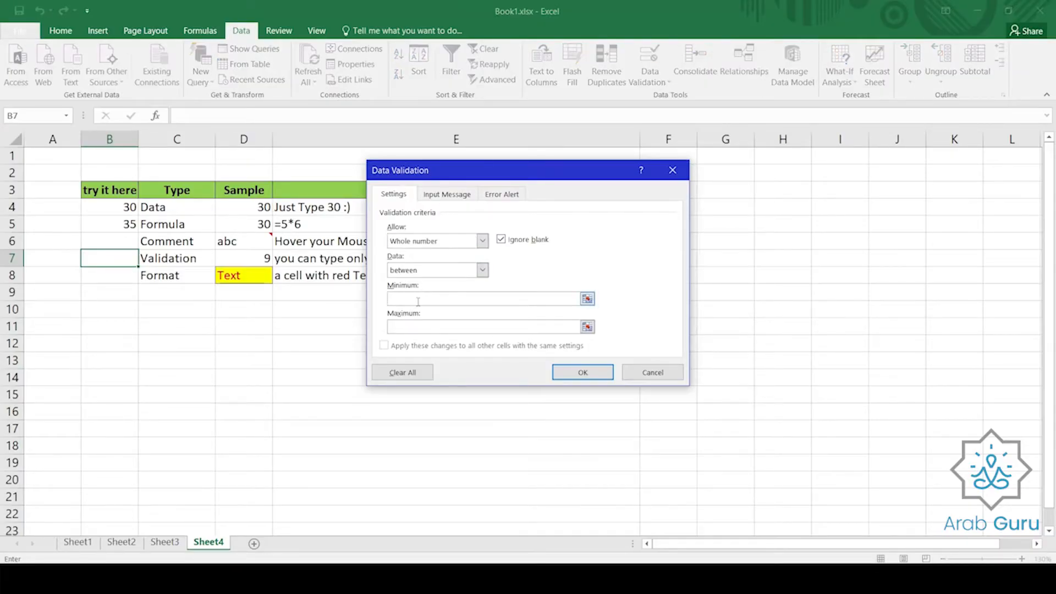
pyautogui.write('1')
pyautogui.click(407, 329)
pyautogui.write('9')
pyautogui.click(566, 374)
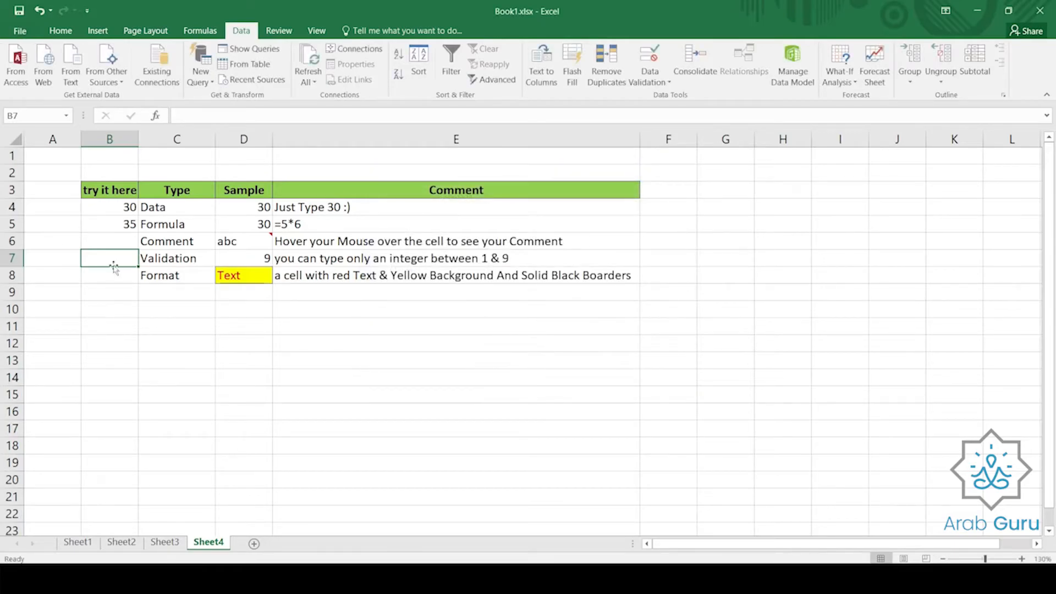
# - Enter 5 in cell B7 and replace it with 3
pyautogui.write('5')
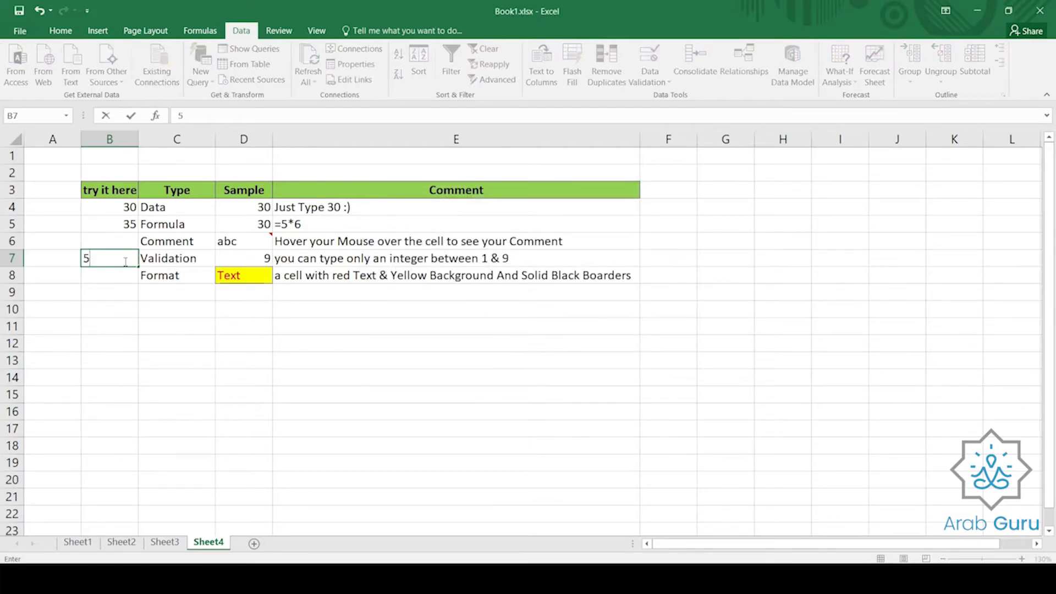
pyautogui.press('Return')
pyautogui.click(124, 262)
pyautogui.write('3')
pyautogui.press('Return')
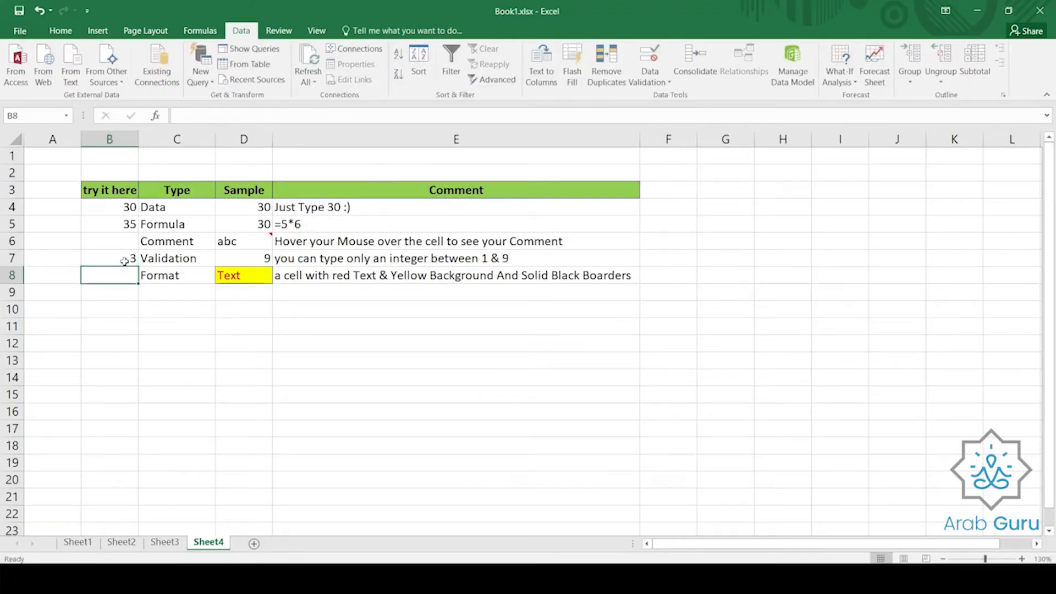
# - Try to enter 15 in cell B7, and dismiss the attempt
pyautogui.click(134, 259)
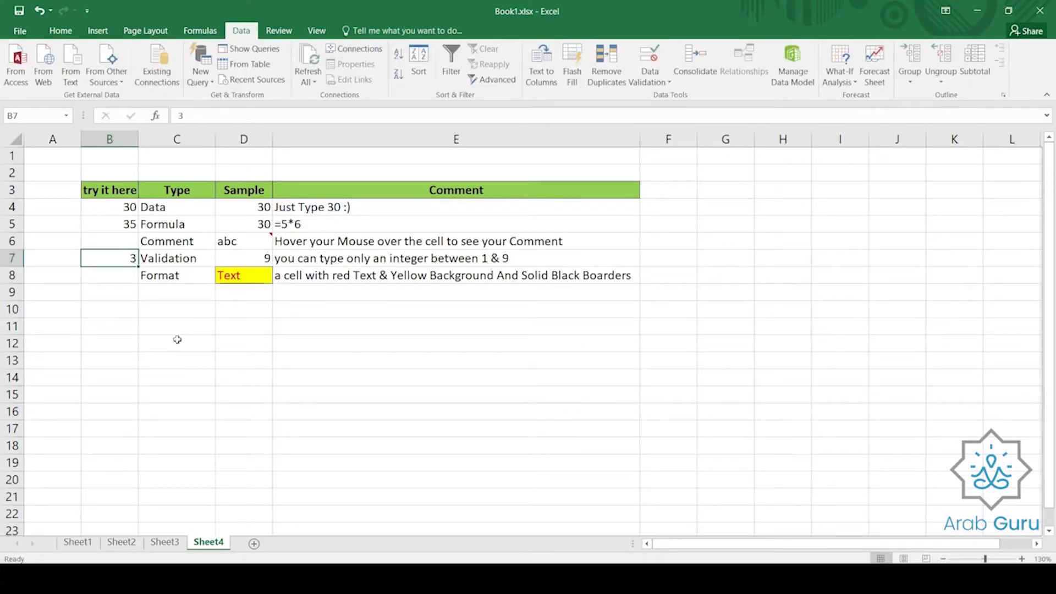
pyautogui.write('15')
pyautogui.press('Return')
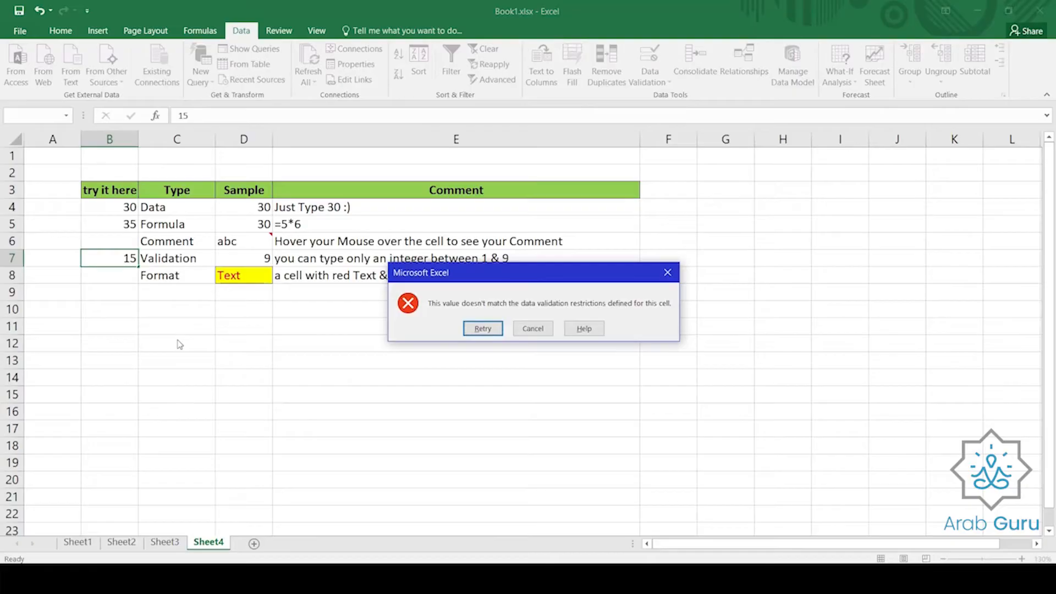
pyautogui.click(667, 272)
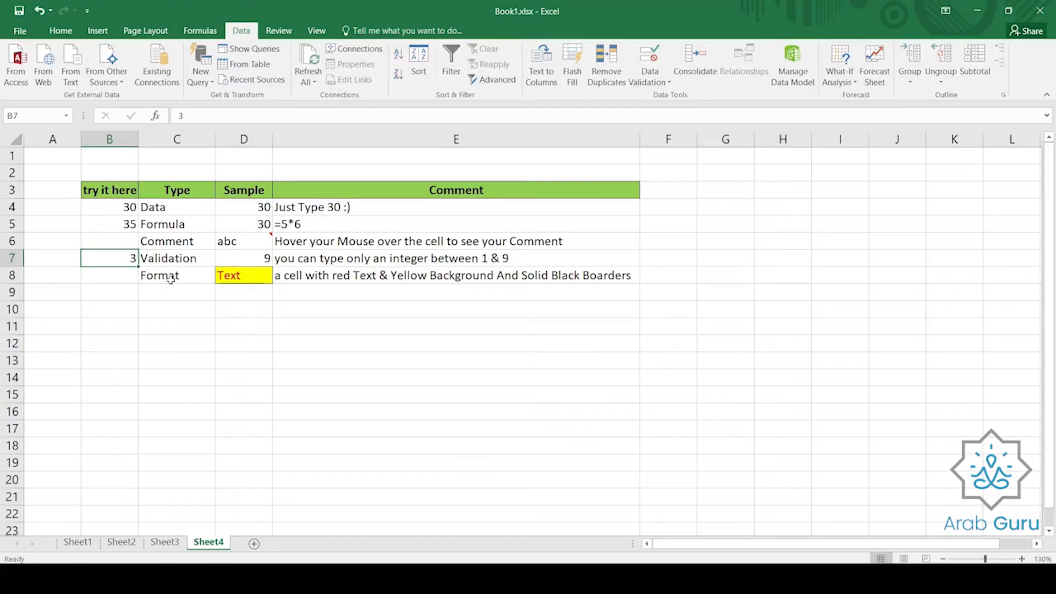
pyautogui.click(236, 276)
pyautogui.click(184, 276)
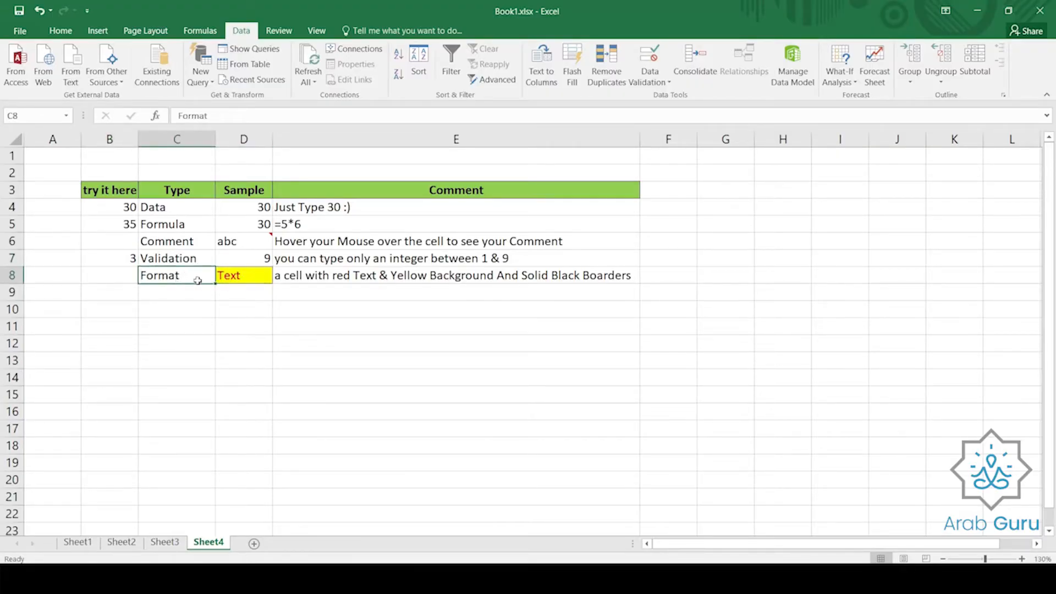
pyautogui.click(235, 276)
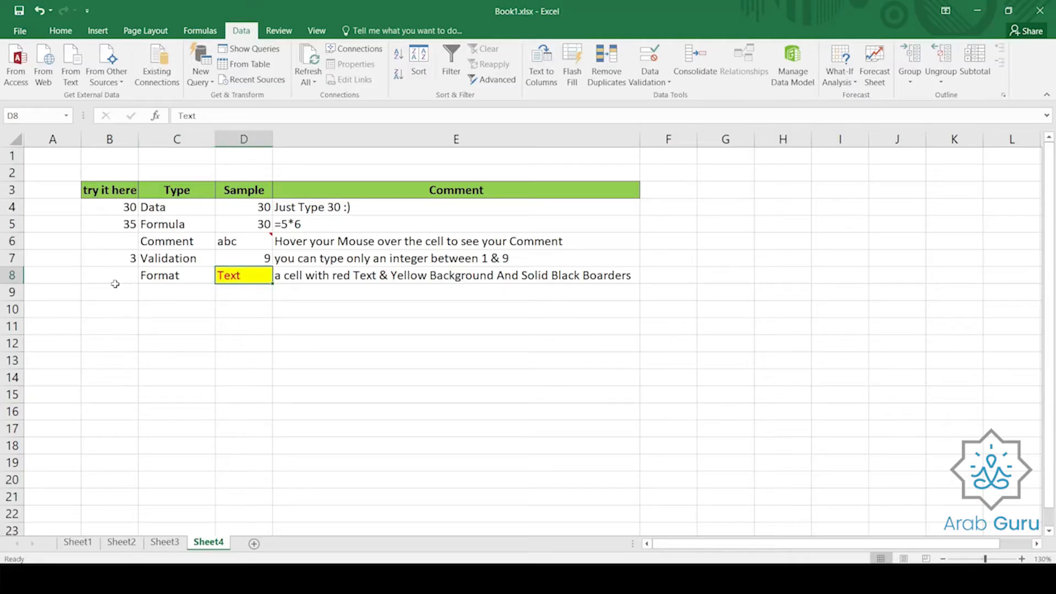
pyautogui.moveTo(103, 209); pyautogui.dragTo(112, 266)
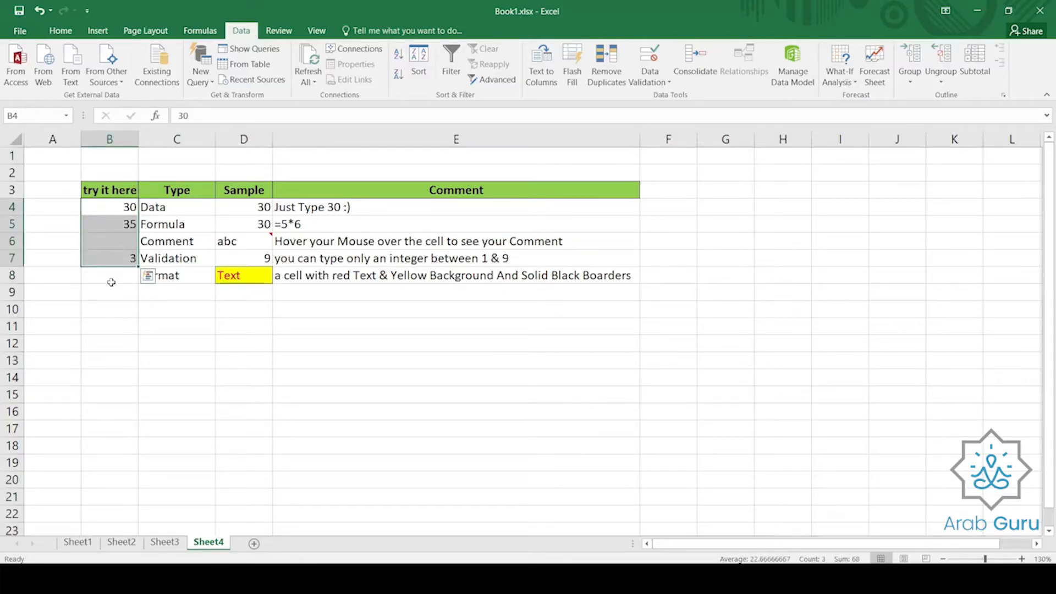
pyautogui.click(112, 281)
pyautogui.moveTo(104, 208); pyautogui.dragTo(106, 276)
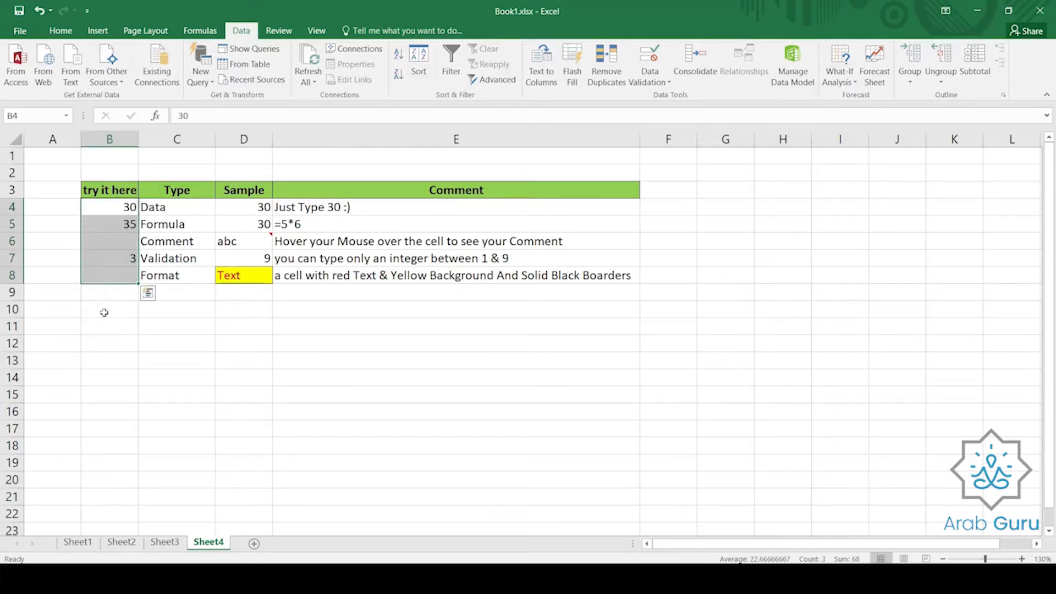
pyautogui.click(104, 309)
pyautogui.click(103, 208)
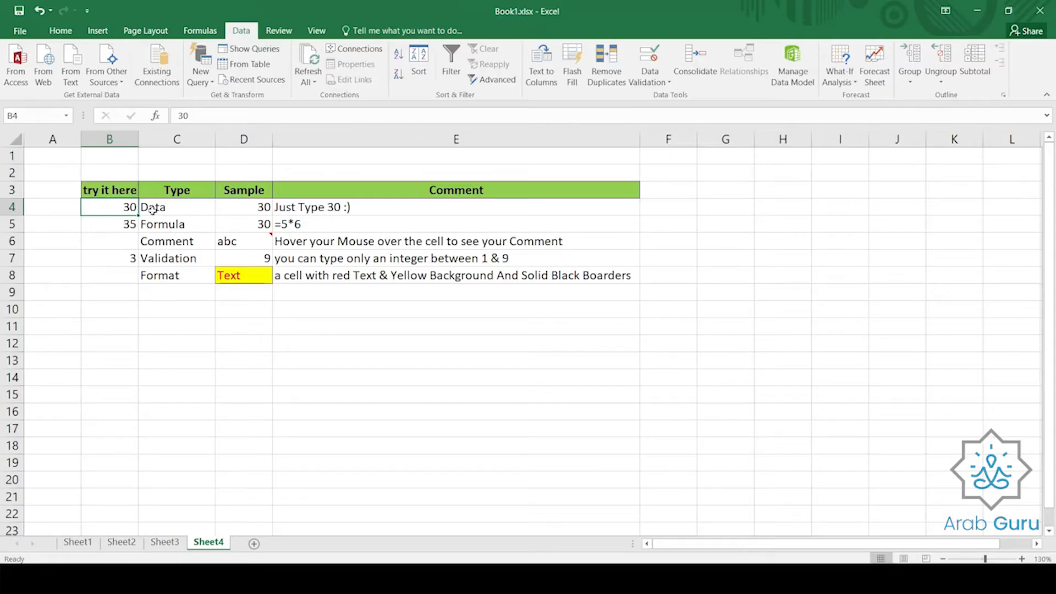
# - Enter the text abc in cell B8 of the Format row
pyautogui.click(114, 275)
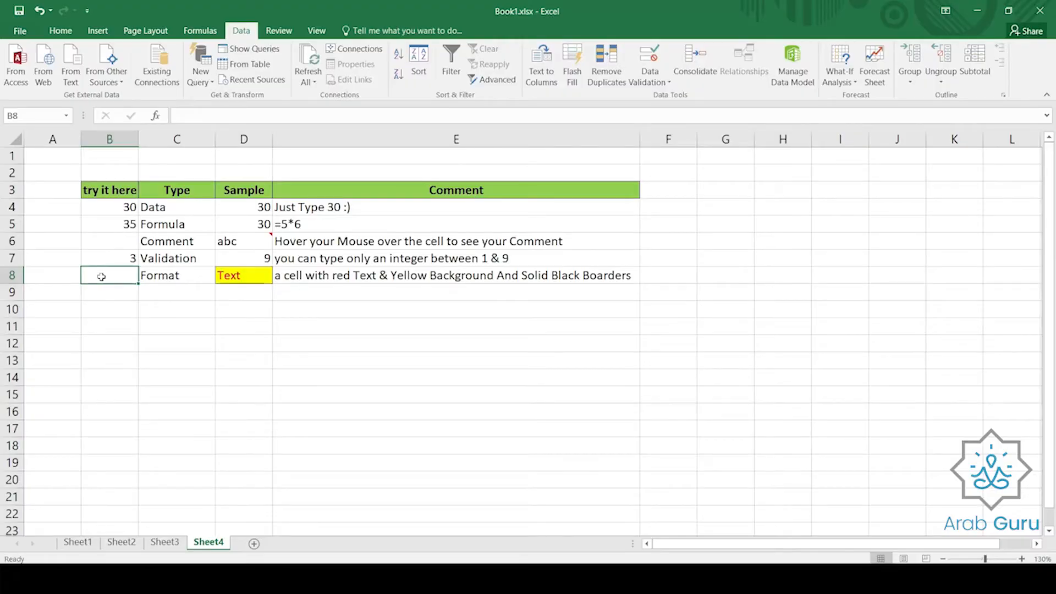
pyautogui.write('abc')
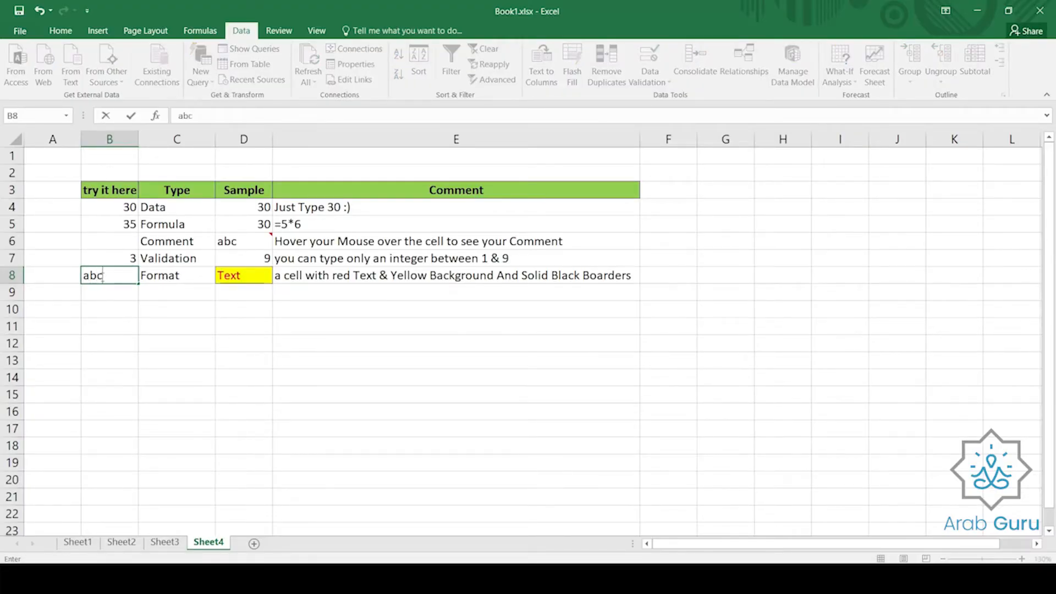
pyautogui.press('Return')
# - Format cell B8 with a yellow fill, red text and outside borders
pyautogui.click(102, 275)
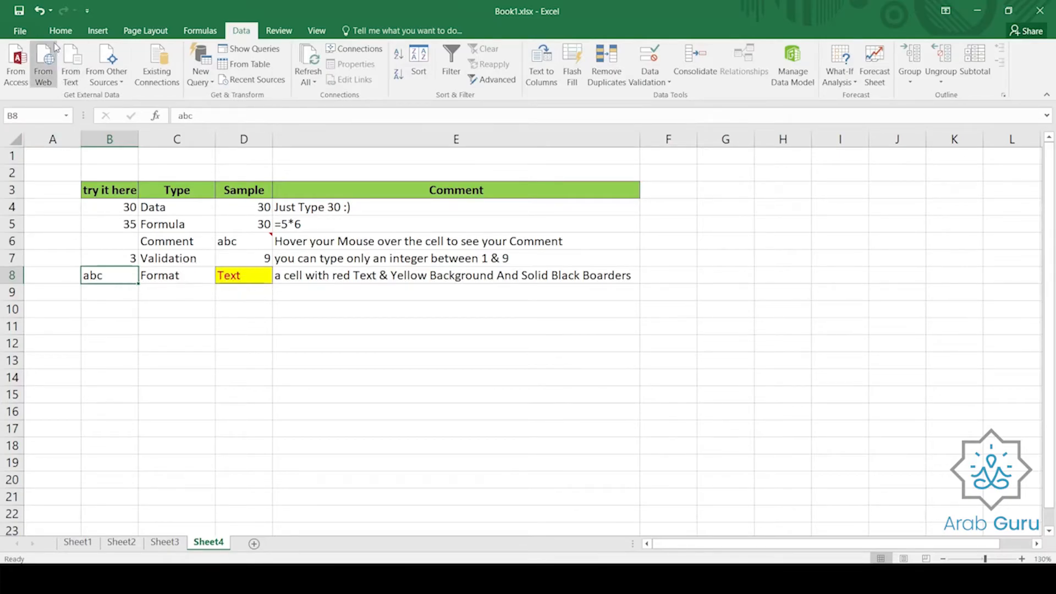
pyautogui.click(56, 32)
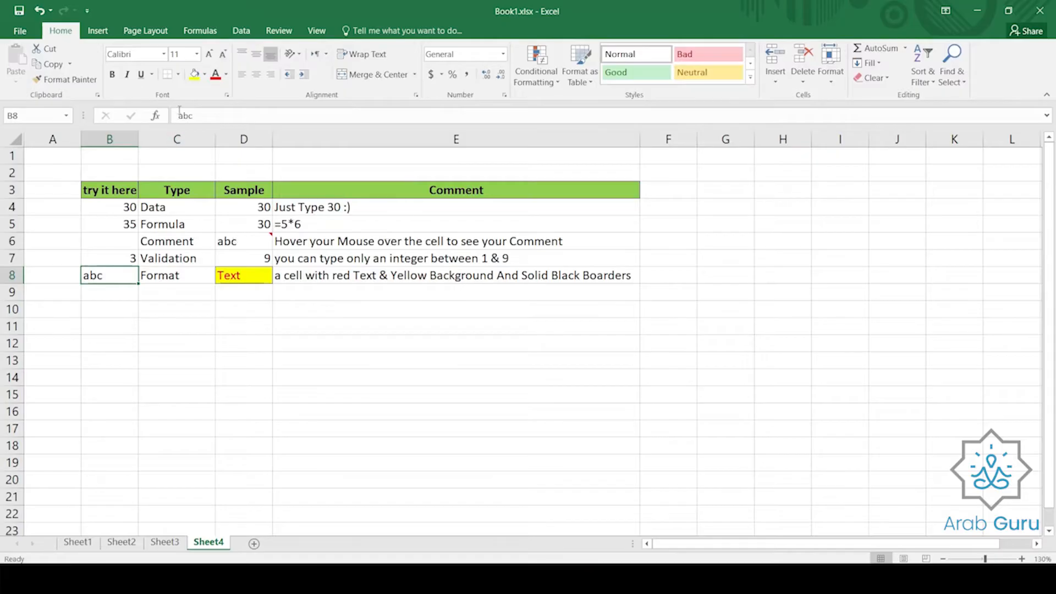
pyautogui.click(194, 75)
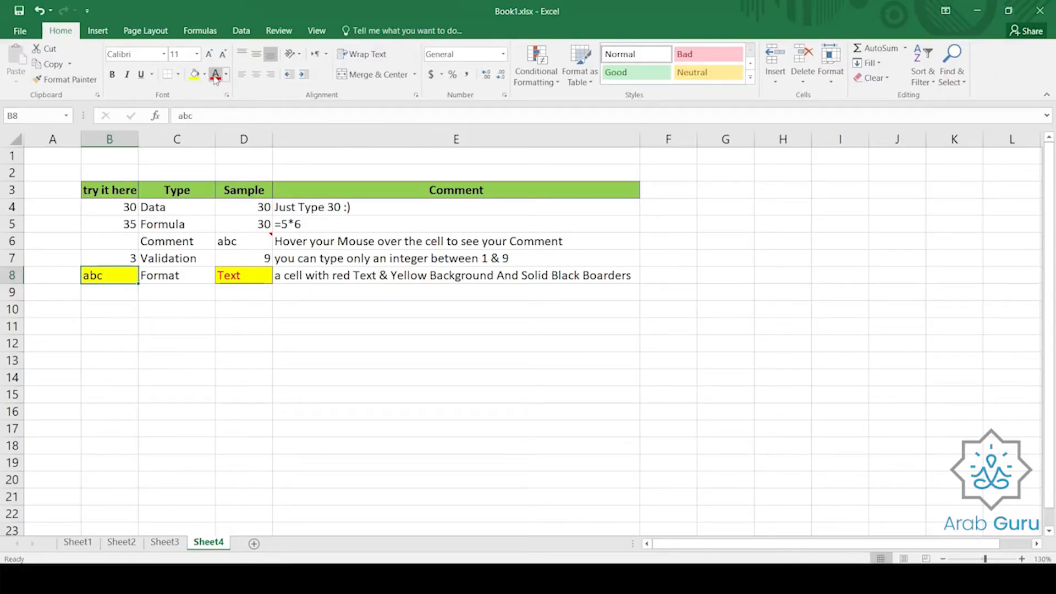
pyautogui.click(214, 75)
pyautogui.click(177, 74)
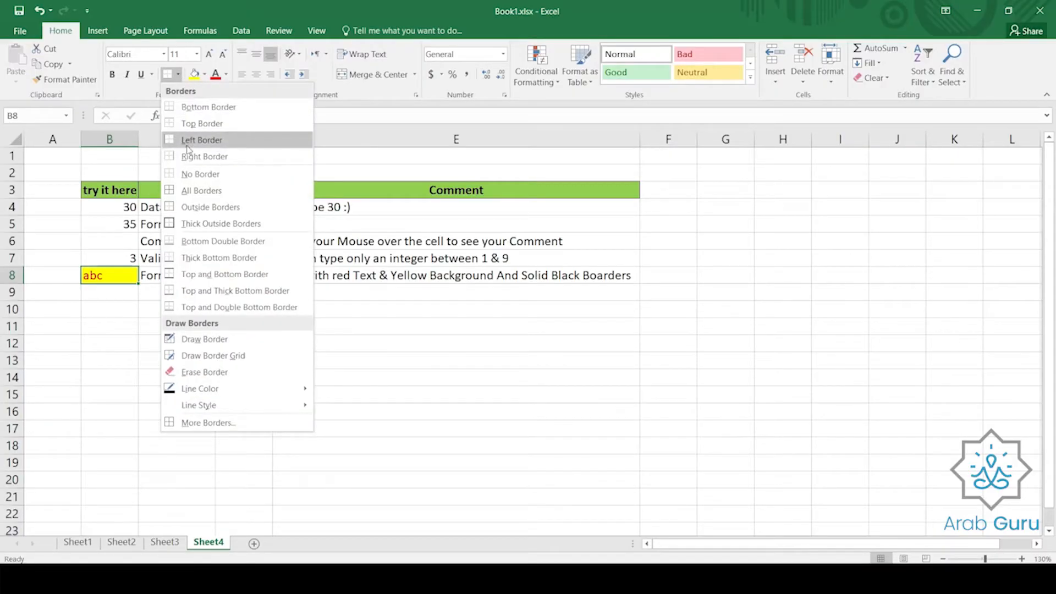
pyautogui.click(187, 208)
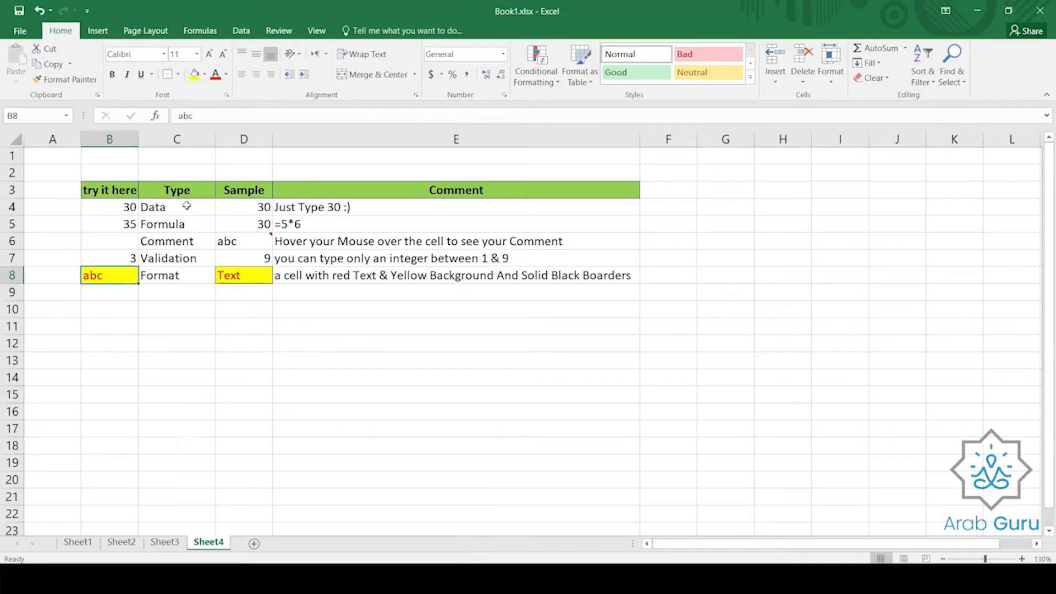
pyautogui.click(164, 342)
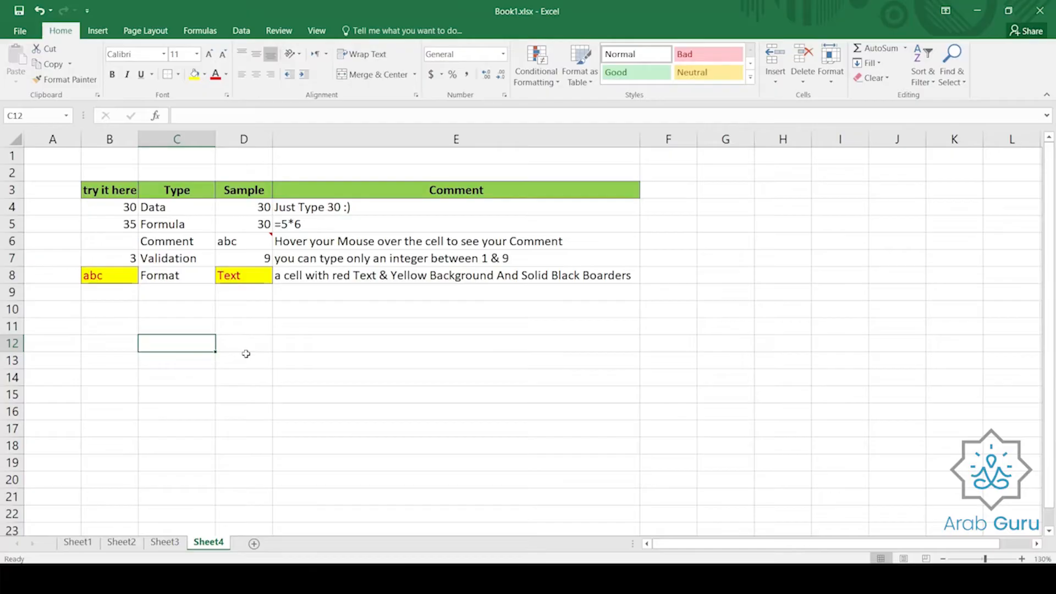
# - Compare the formatting of cells D8 and B8, and check the custom RGB values of D8's fill colour without changing it
pyautogui.click(233, 276)
pyautogui.click(118, 275)
pyautogui.click(219, 275)
pyautogui.click(114, 277)
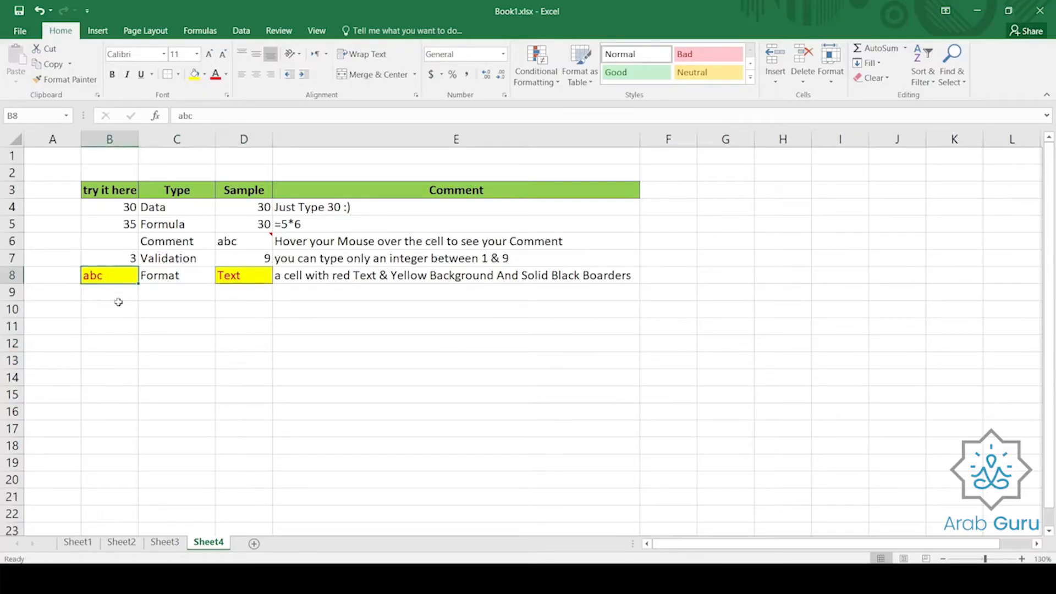
pyautogui.click(250, 276)
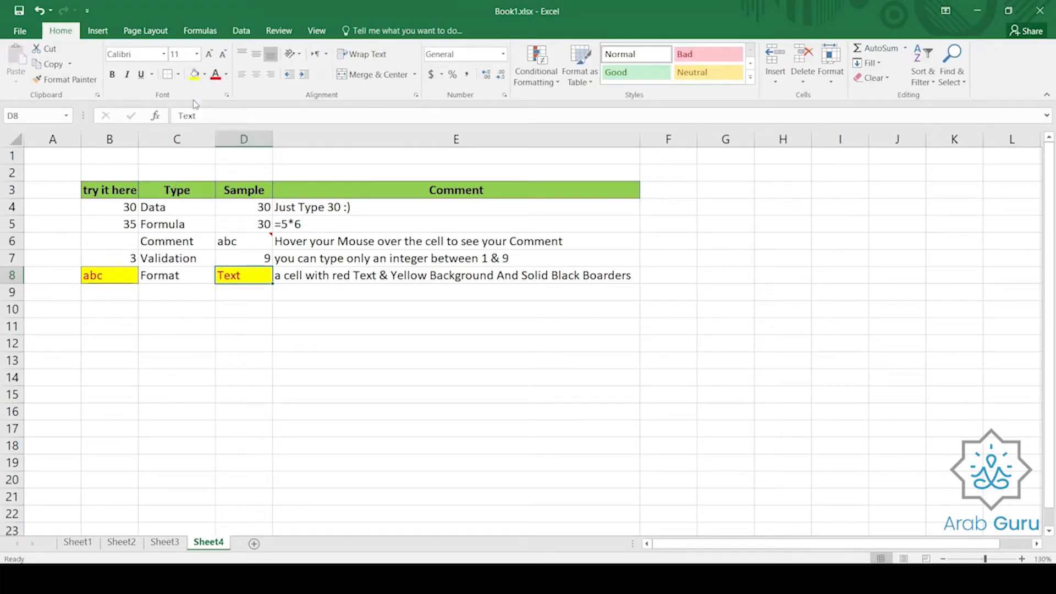
pyautogui.click(204, 73)
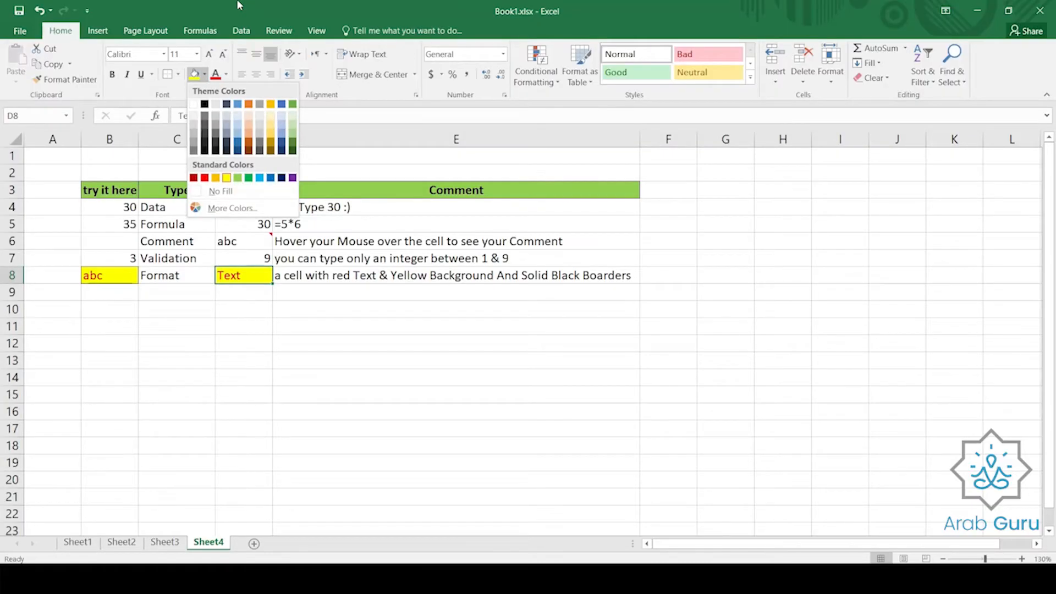
pyautogui.click(227, 208)
pyautogui.click(483, 192)
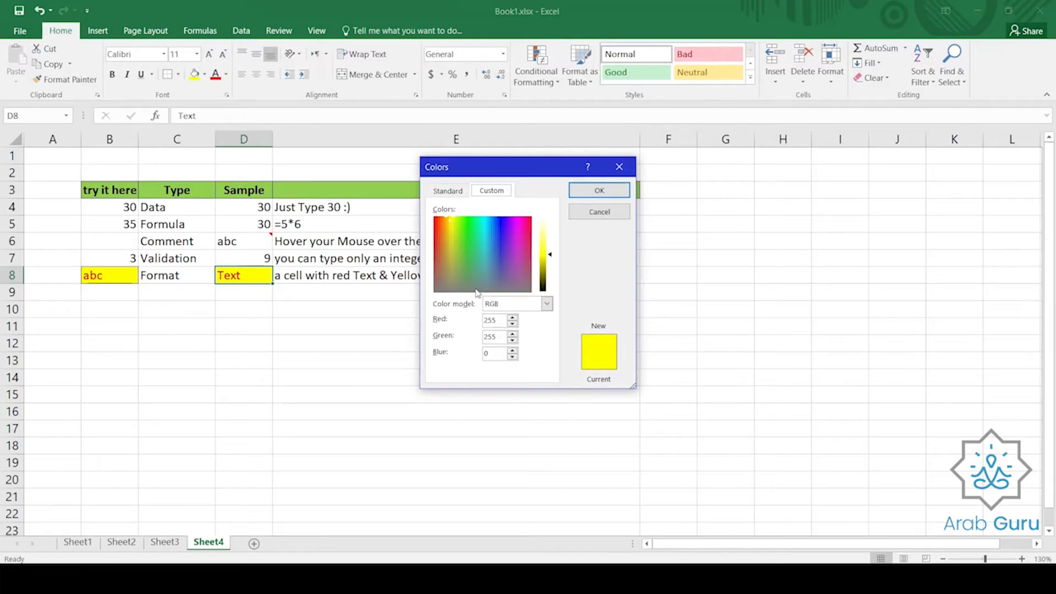
pyautogui.click(593, 214)
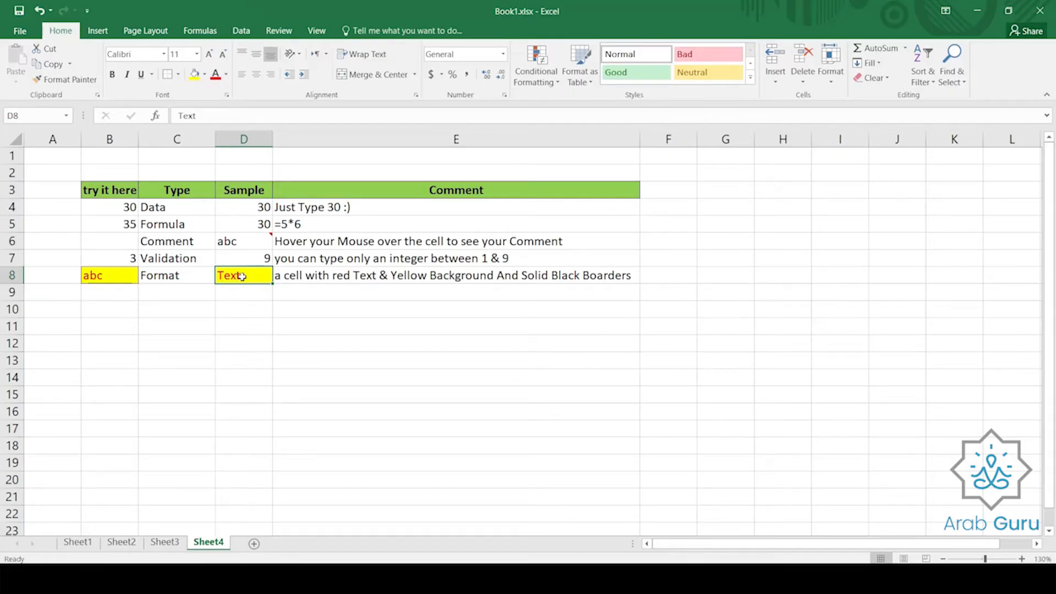
# - Review the try-it-here and Sample cells in rows 4 to 8, including D6's comment and D5's formula
pyautogui.click(108, 275)
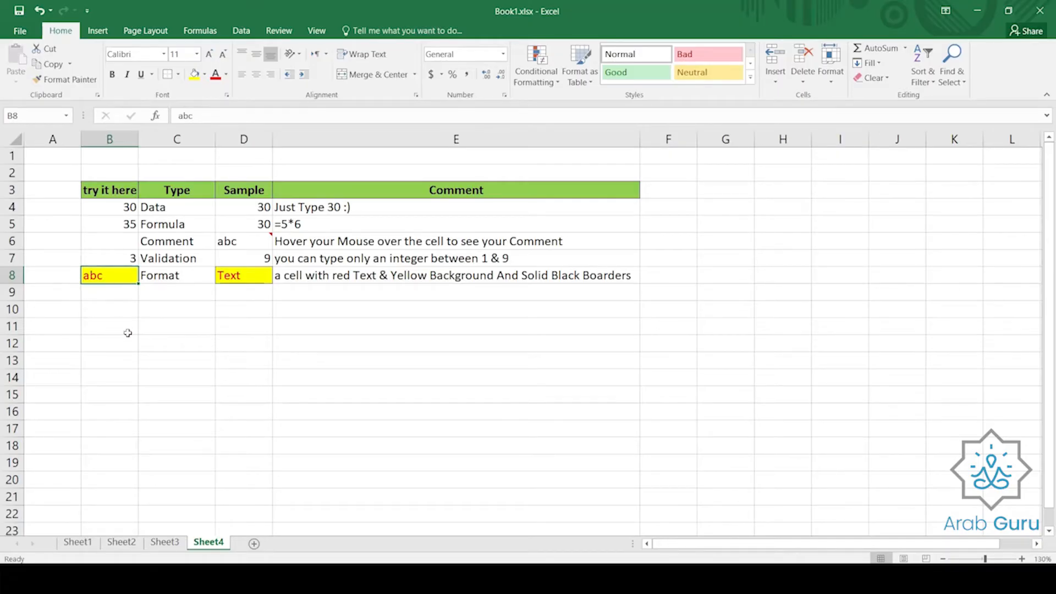
pyautogui.click(112, 258)
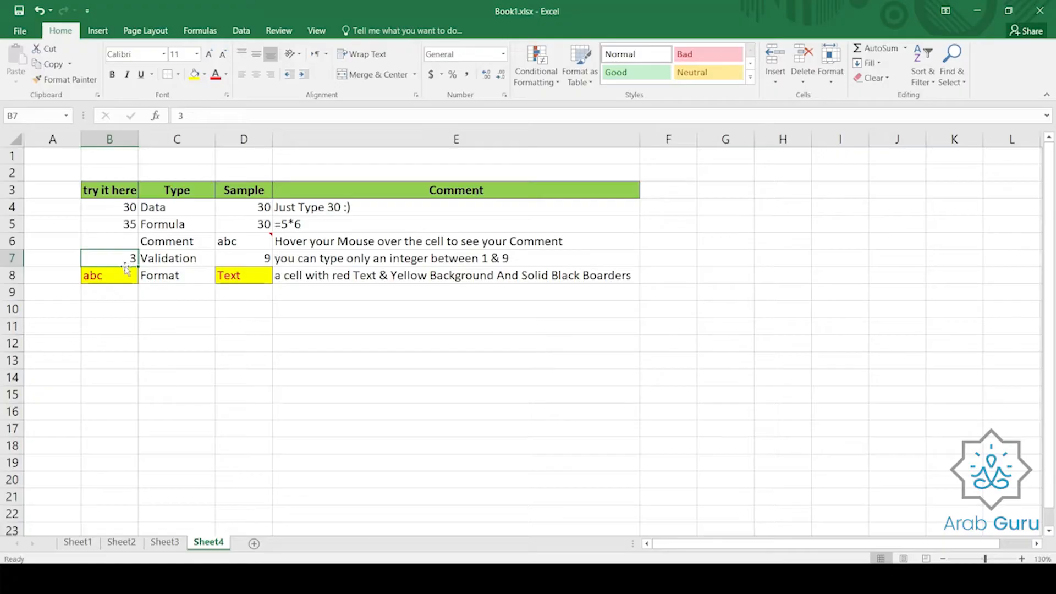
pyautogui.click(246, 256)
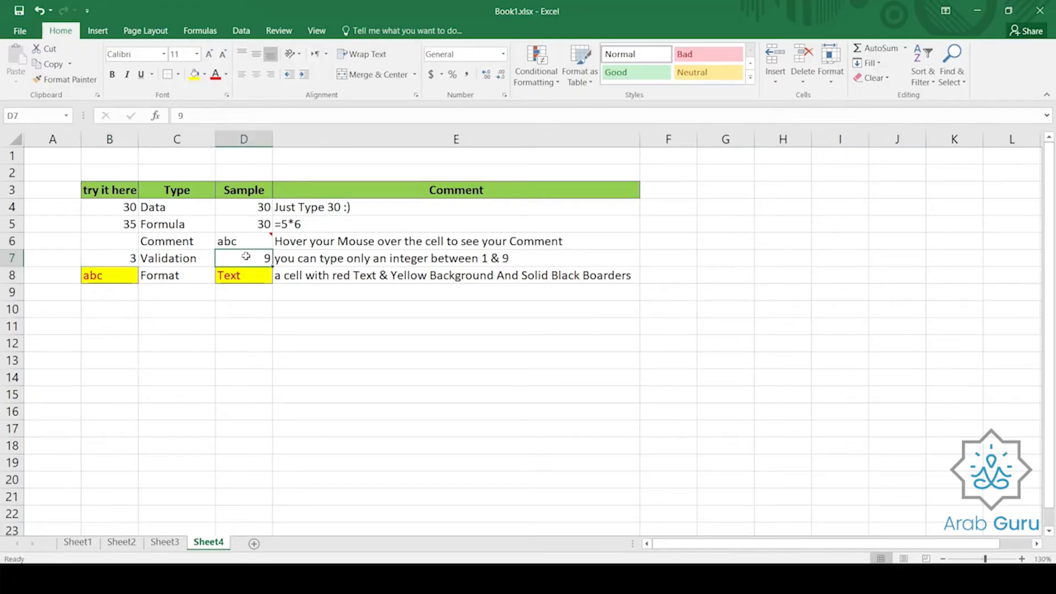
pyautogui.click(118, 262)
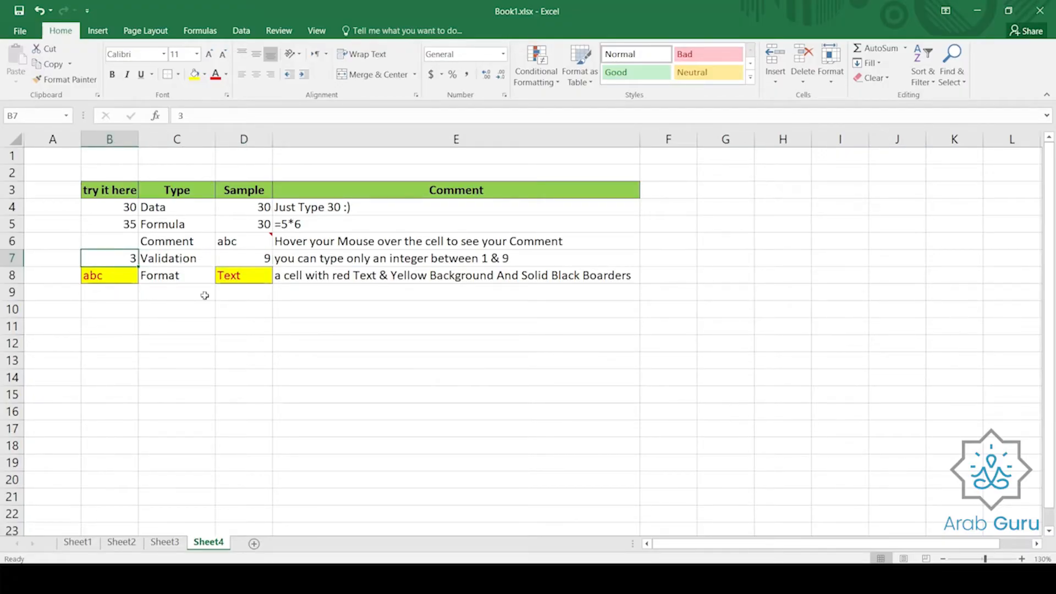
pyautogui.moveTo(252, 242)
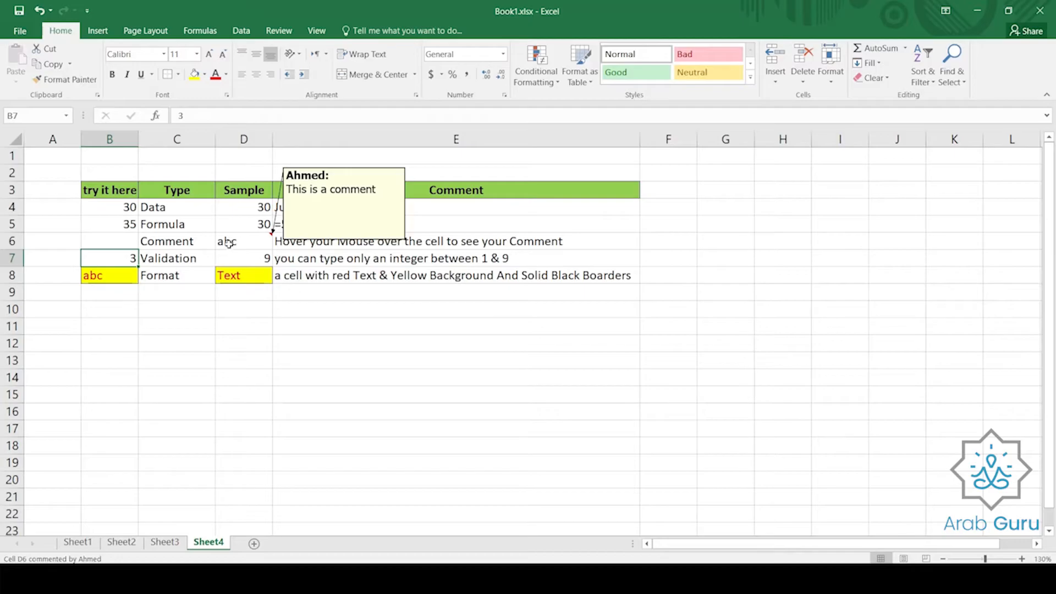
pyautogui.click(253, 224)
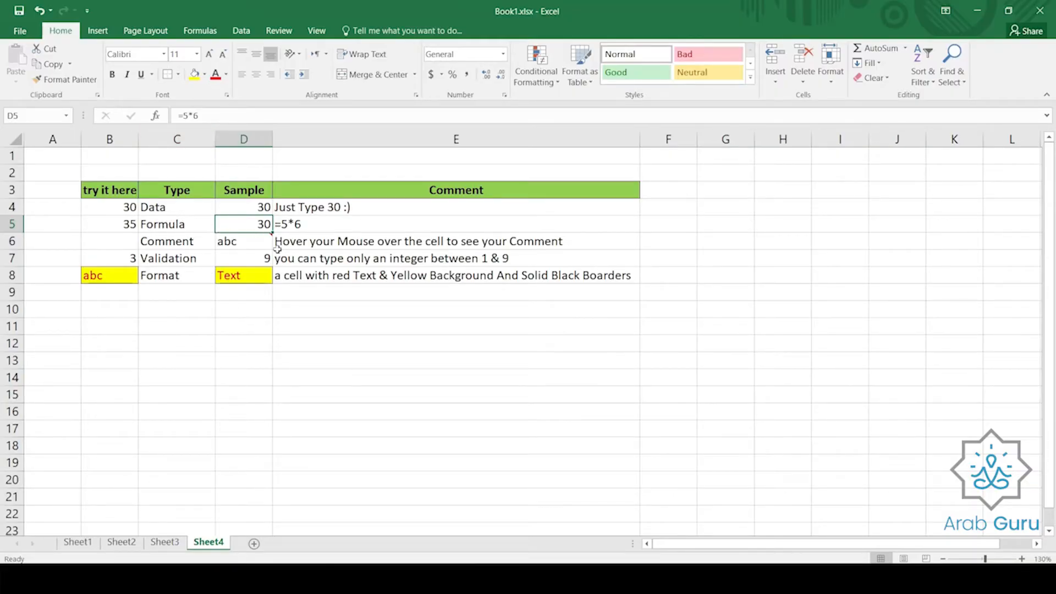
pyautogui.click(238, 210)
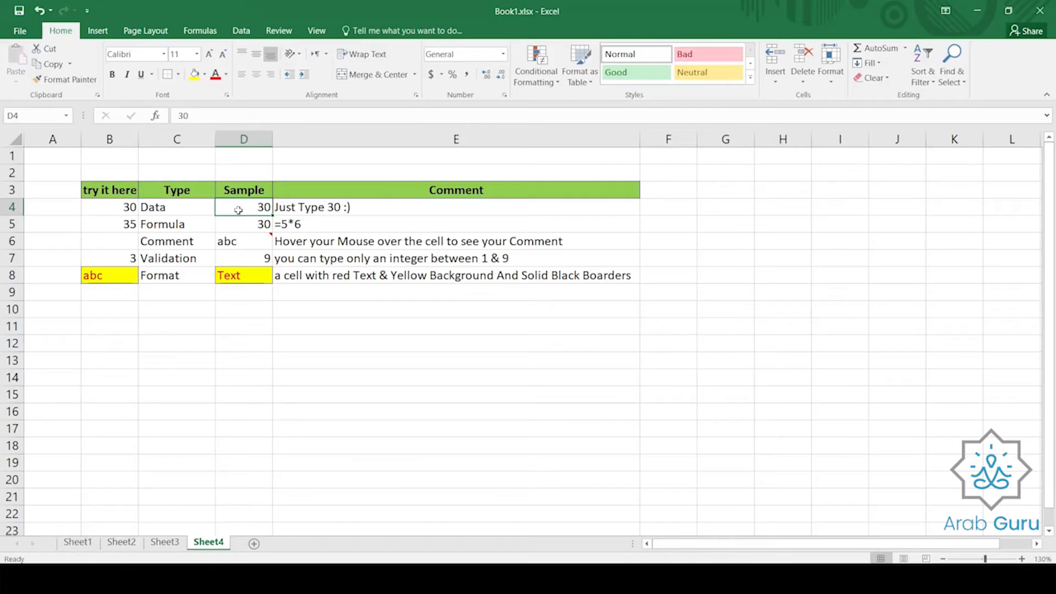
pyautogui.click(249, 223)
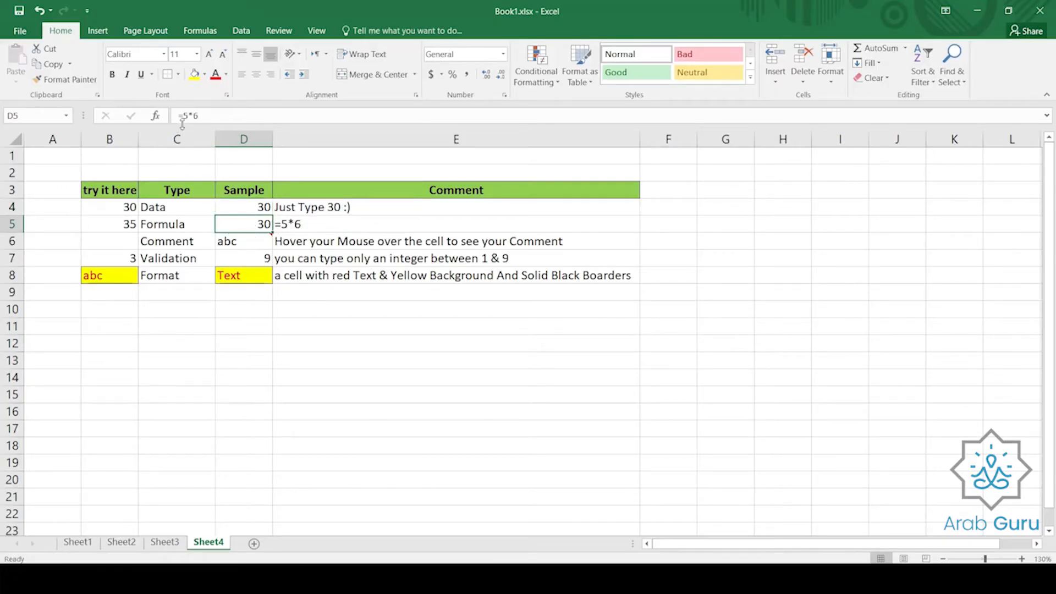
pyautogui.moveTo(259, 237)
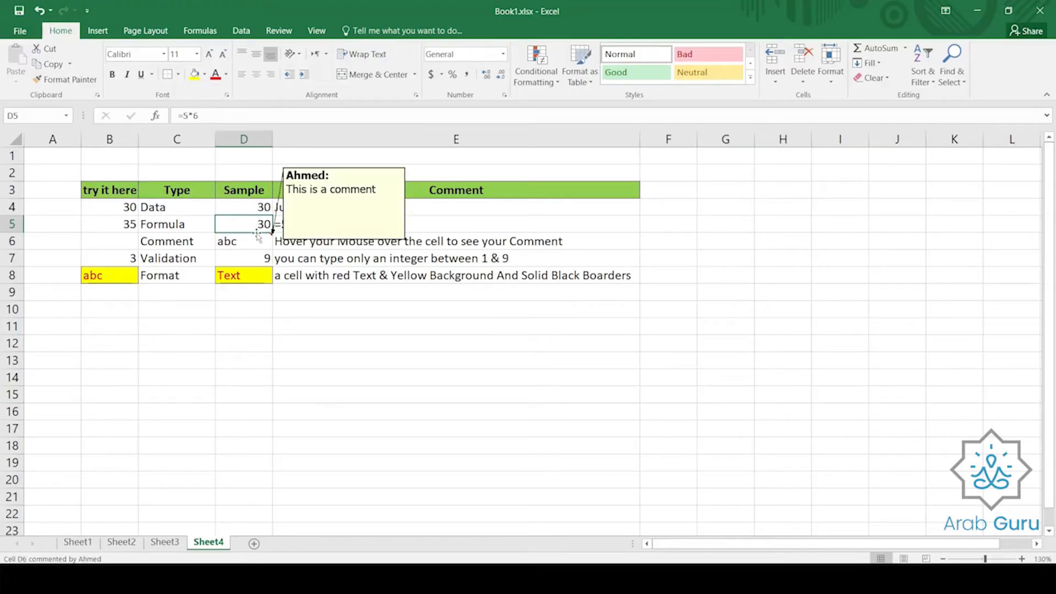
# - Replace the content of cell B5 with the formula =3*10
pyautogui.click(119, 230)
pyautogui.write('=')
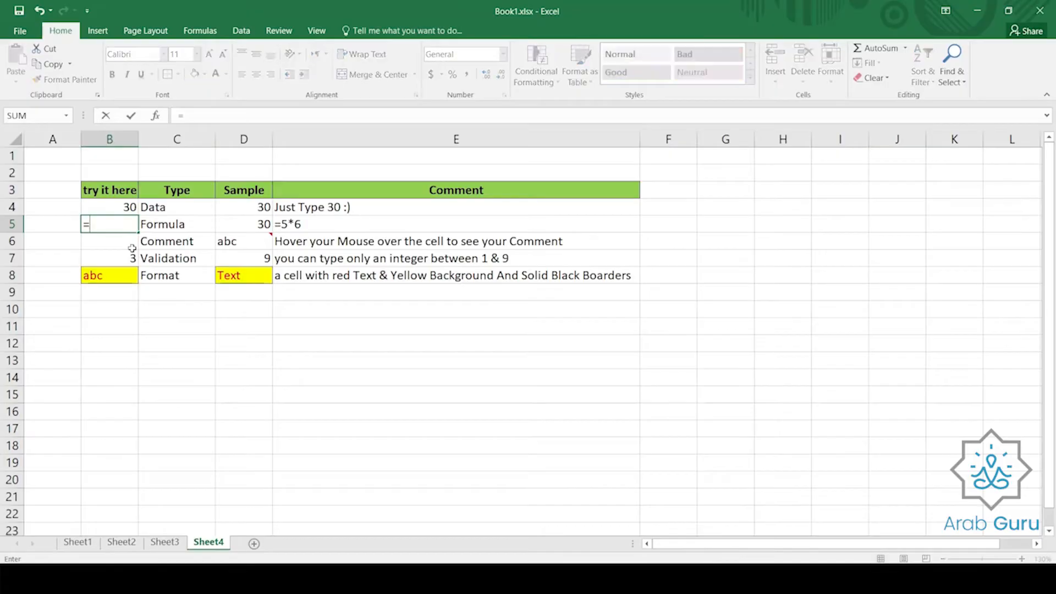
pyautogui.write('30')
pyautogui.press('Return')
# - Compare the formulas behind cells D5 and B5
pyautogui.click(248, 223)
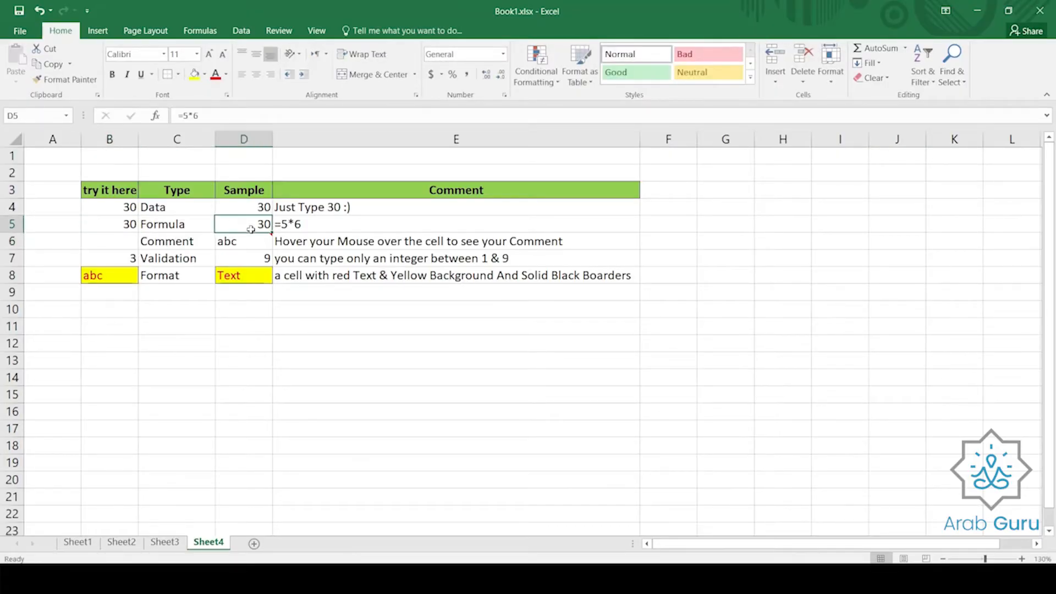
pyautogui.click(128, 223)
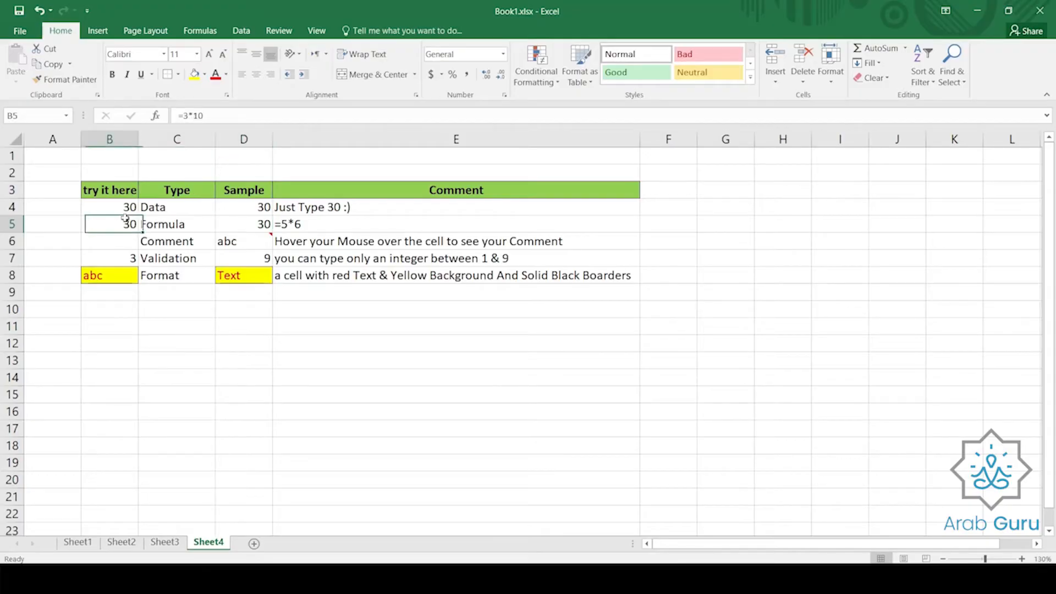
pyautogui.click(255, 228)
pyautogui.click(111, 228)
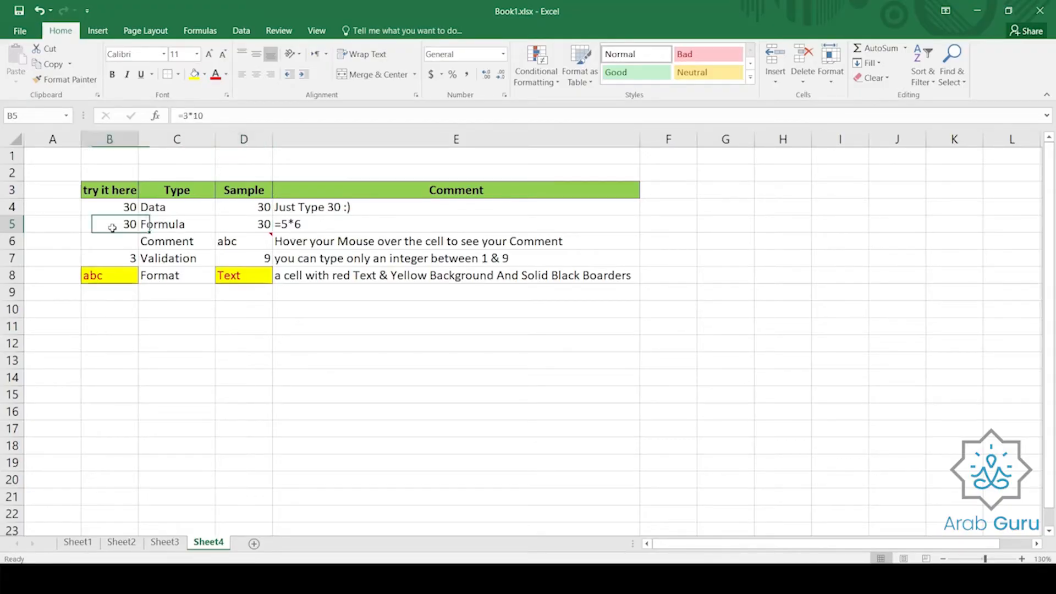
pyautogui.click(250, 223)
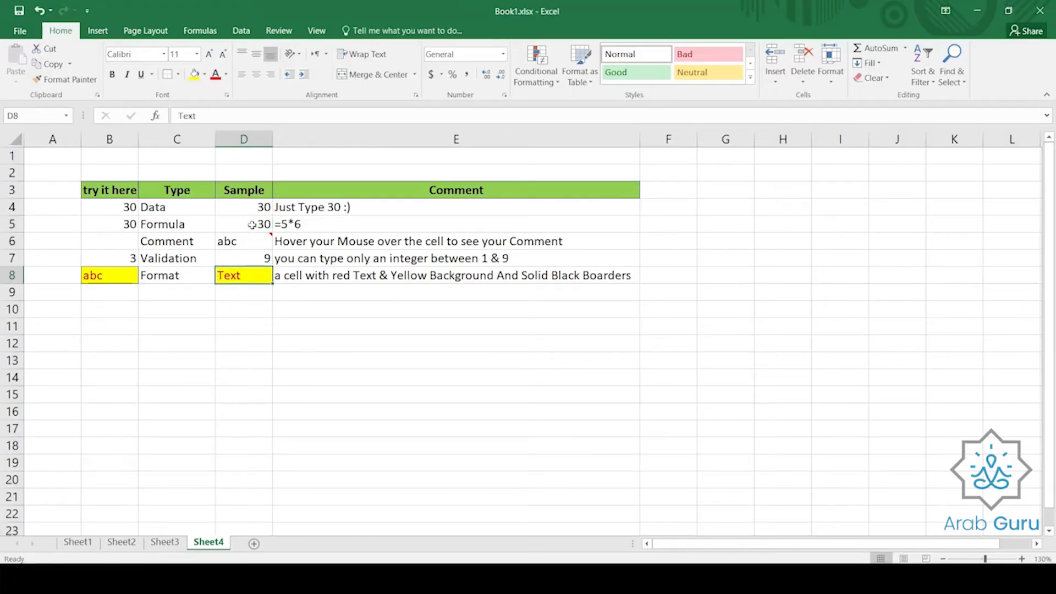
# - Review the Sample cells alongside the Comment, Validation and Format entries in the Type column
pyautogui.moveTo(243, 205); pyautogui.dragTo(247, 273)
pyautogui.click(238, 323)
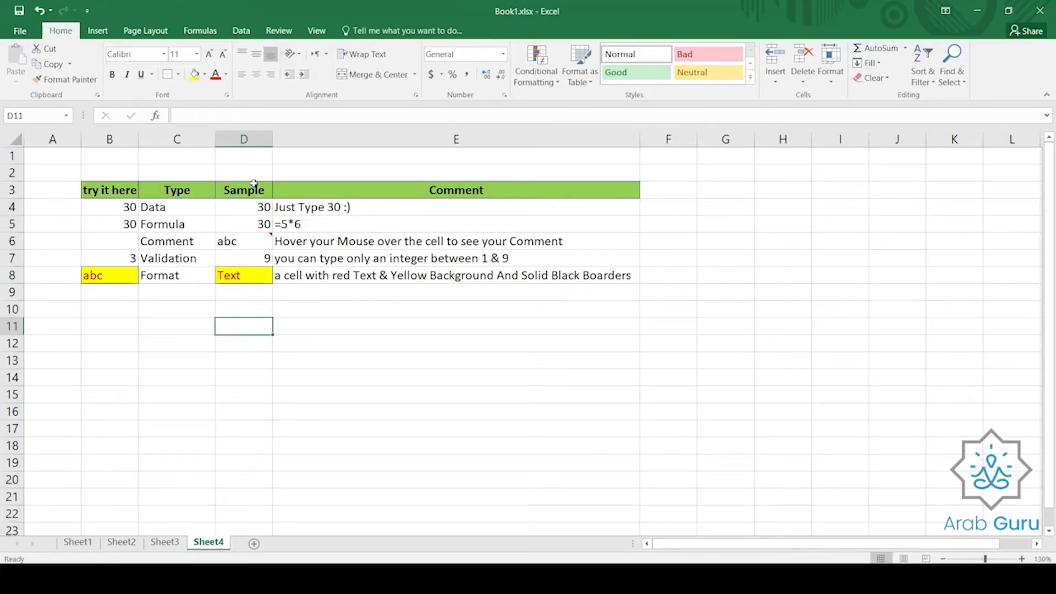
pyautogui.click(246, 225)
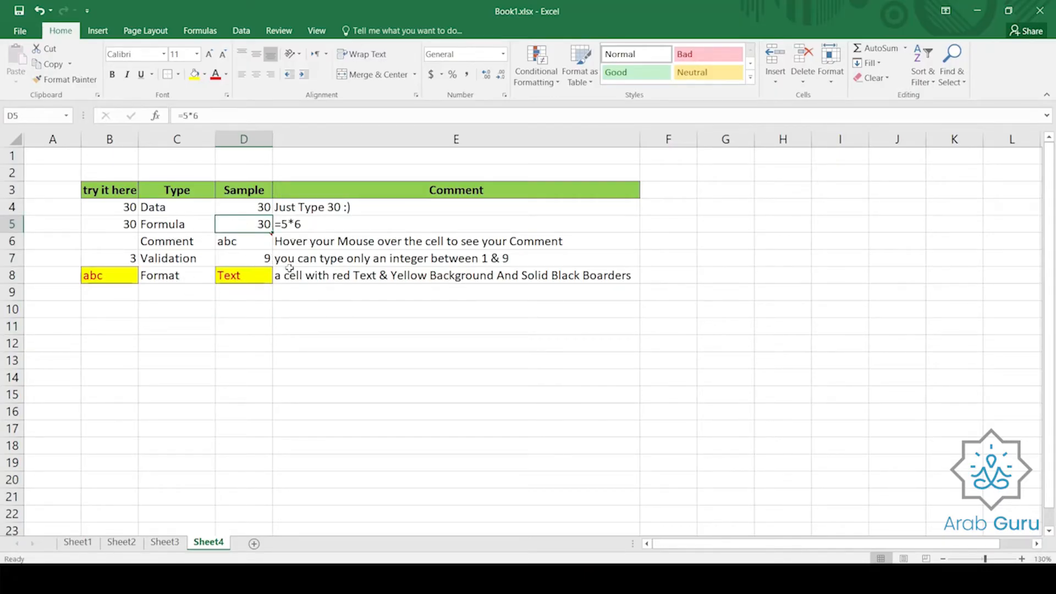
pyautogui.click(299, 244)
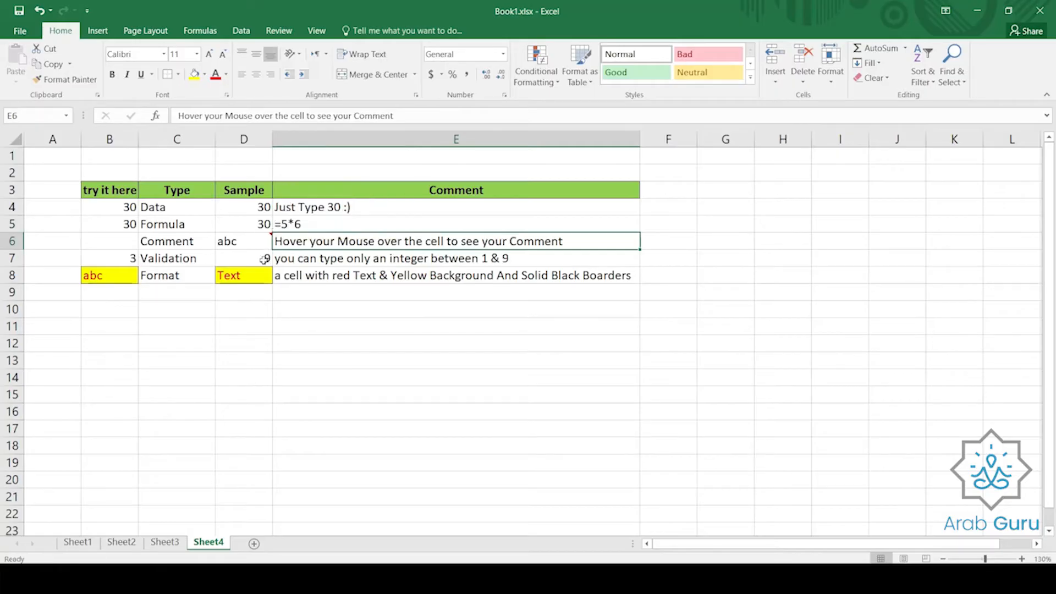
pyautogui.click(245, 318)
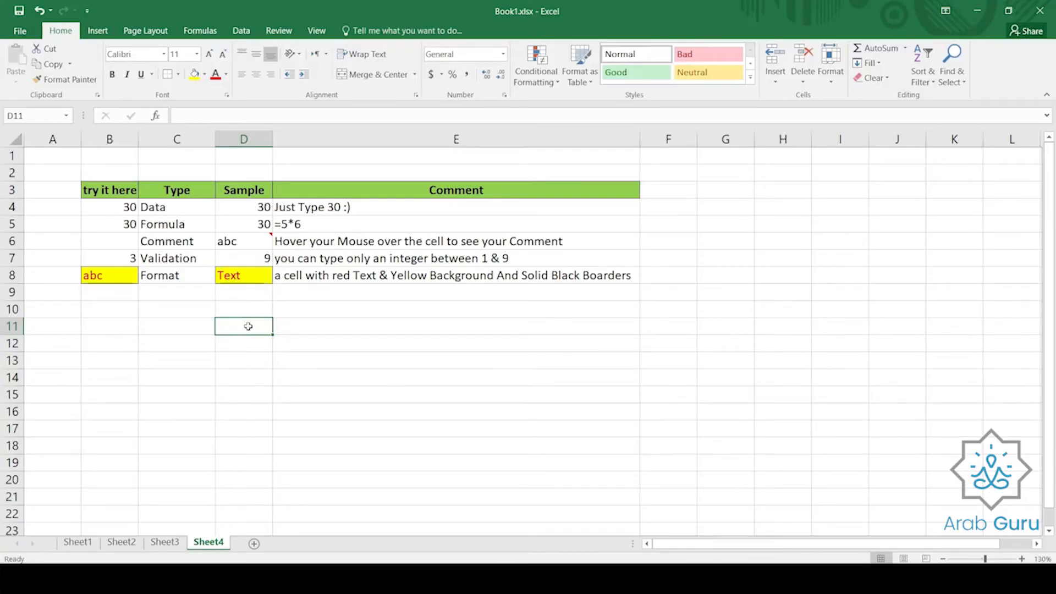
pyautogui.click(176, 277)
pyautogui.click(175, 260)
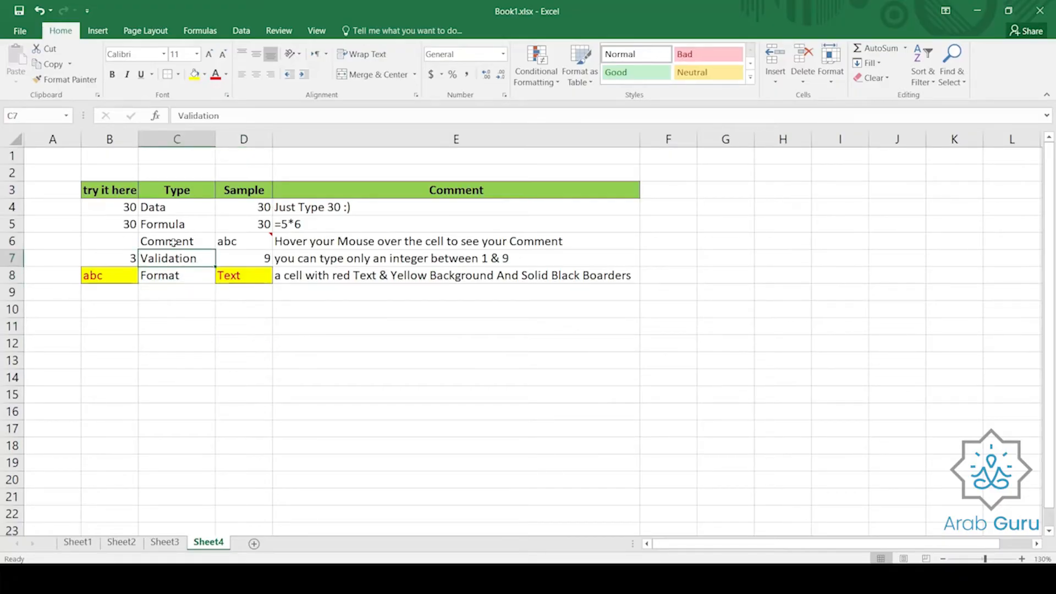
pyautogui.click(173, 240)
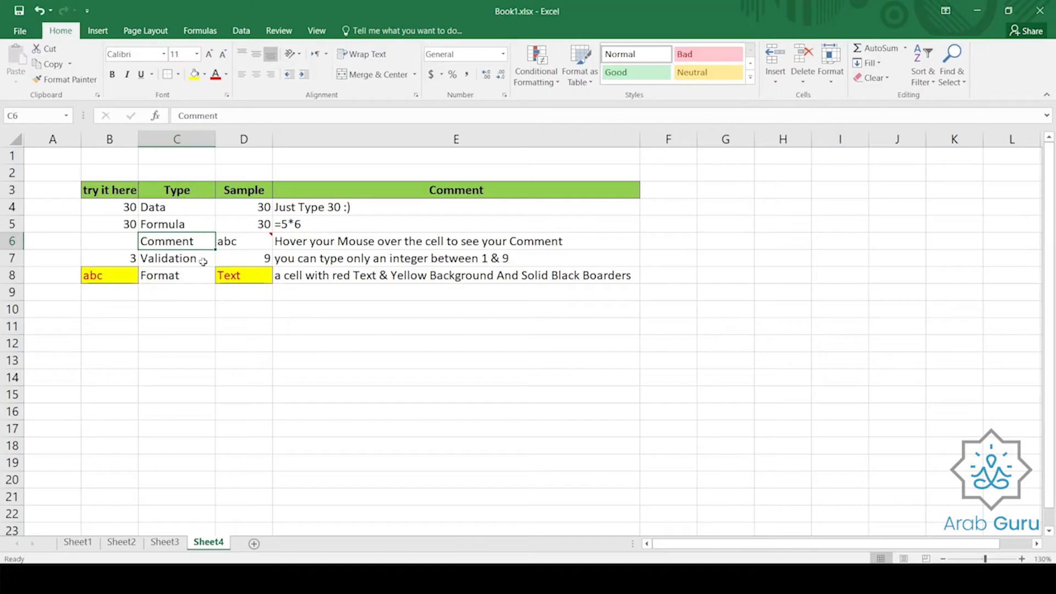
pyautogui.click(228, 276)
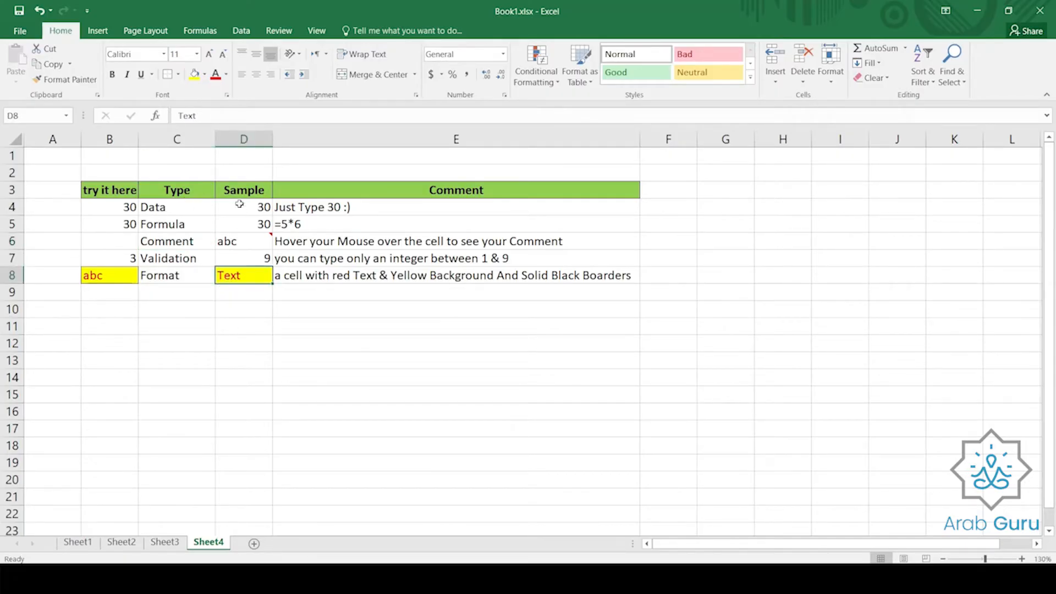
# - Copy the Sample cells D4:D8 and paste them with all their content and formatting starting at G4
pyautogui.moveTo(240, 206); pyautogui.dragTo(244, 276)
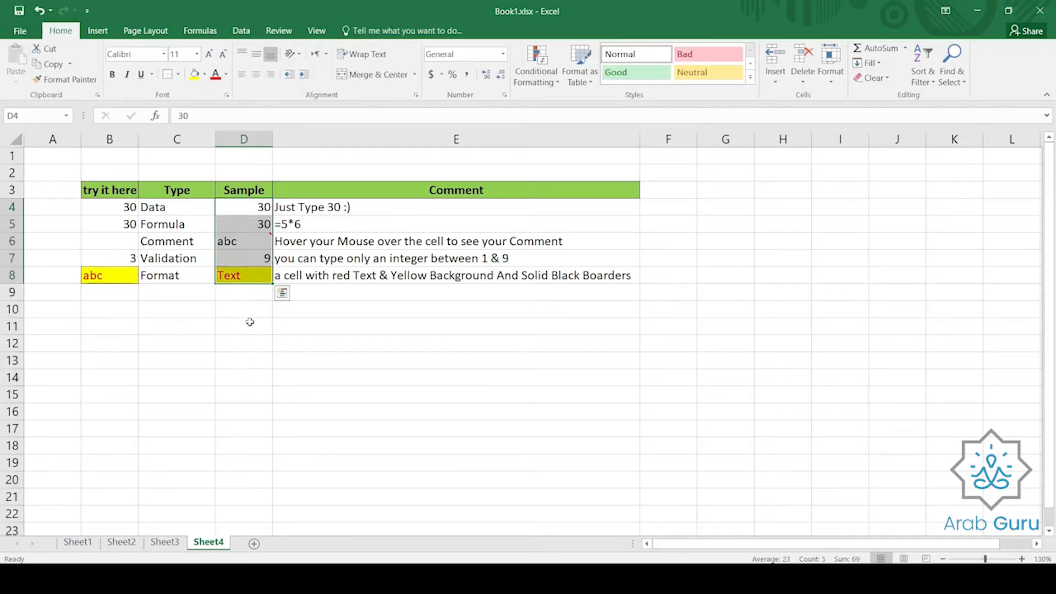
pyautogui.rightClick(238, 226)
pyautogui.click(282, 247)
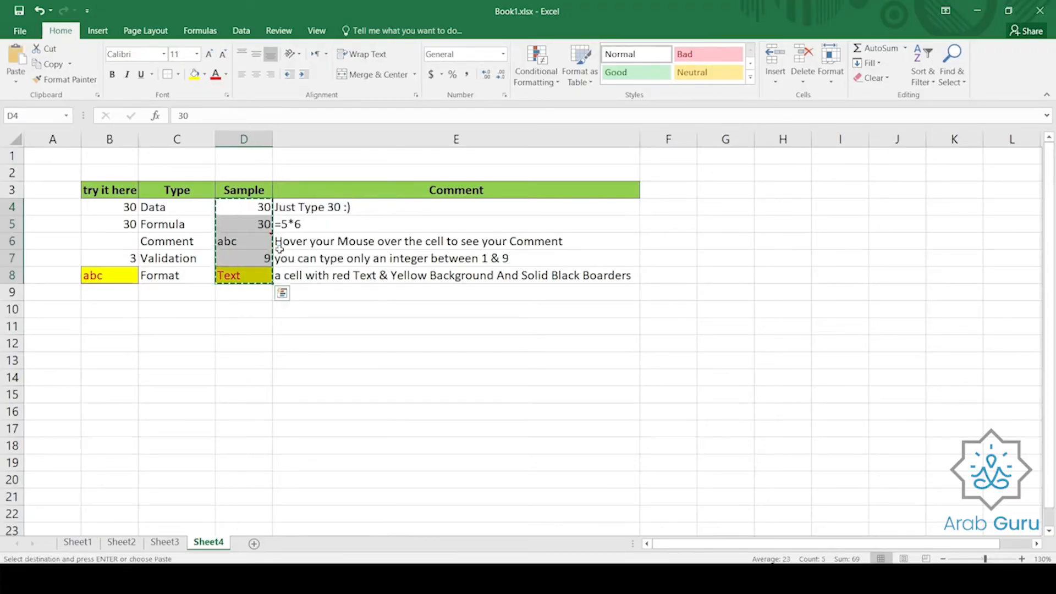
pyautogui.click(727, 208)
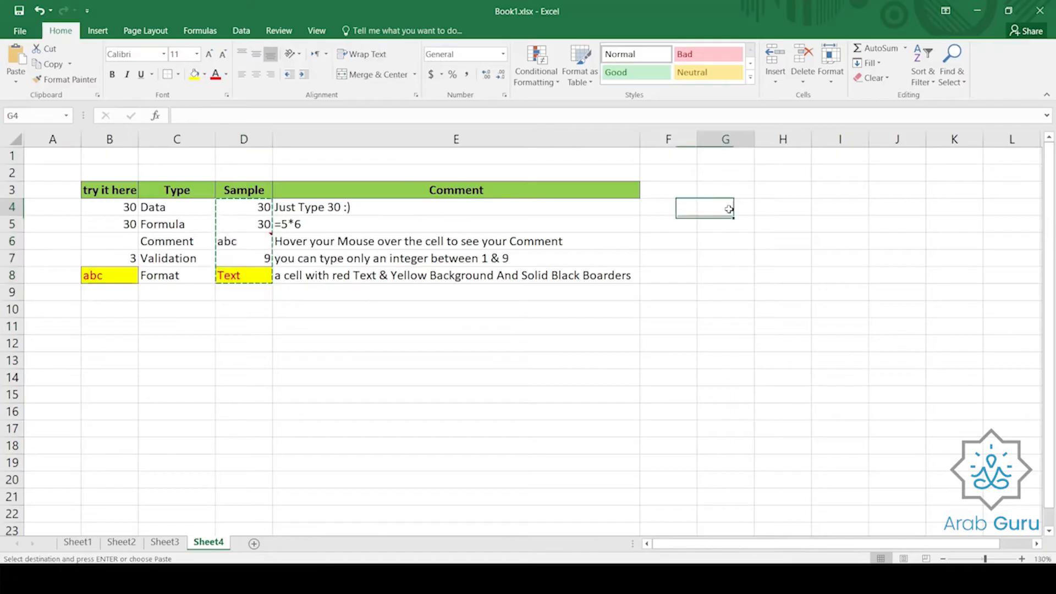
pyautogui.rightClick(730, 213)
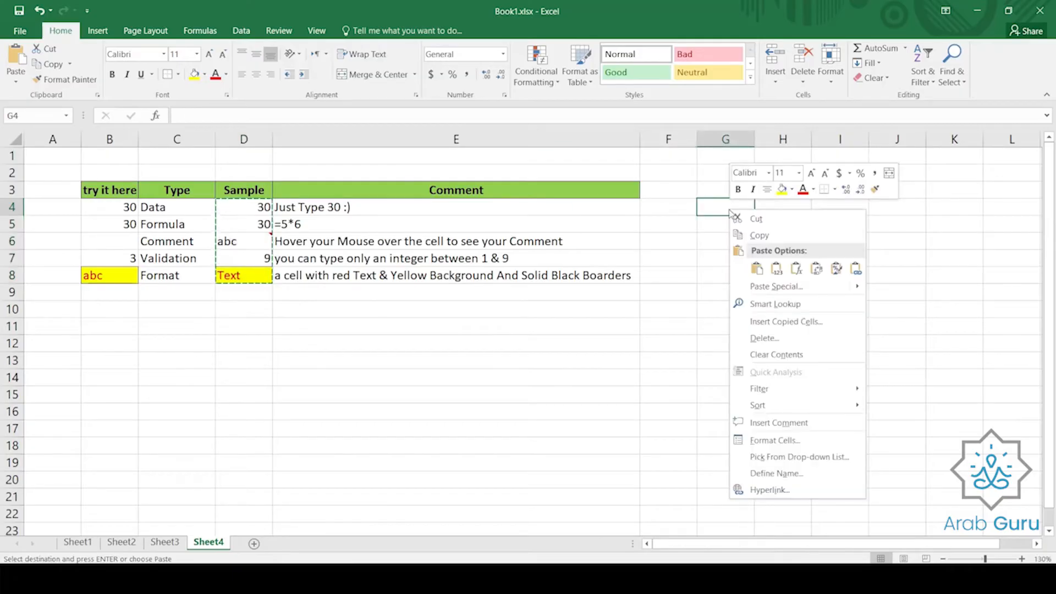
pyautogui.click(758, 271)
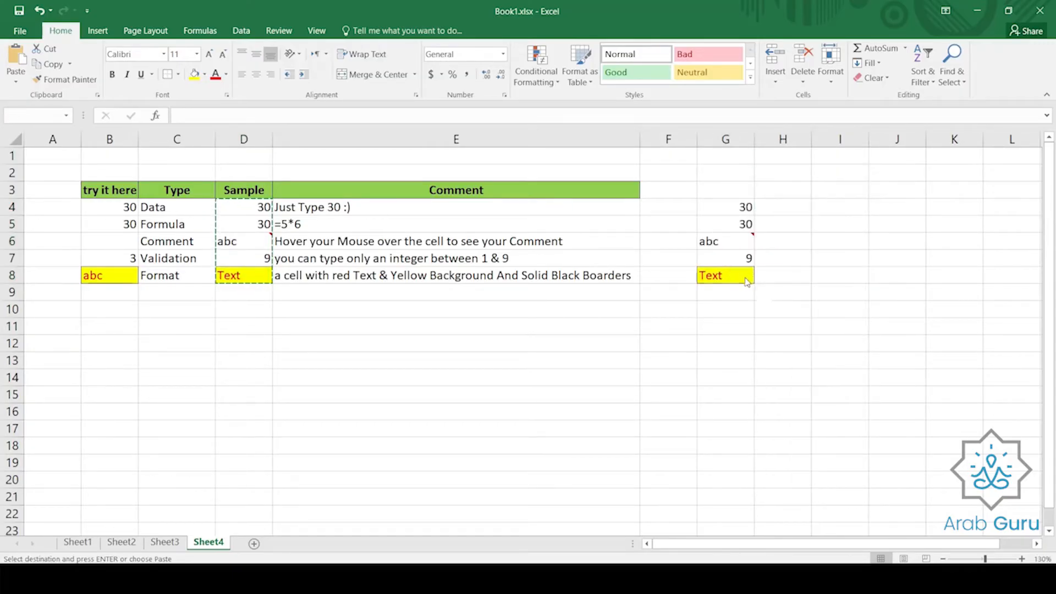
pyautogui.click(690, 358)
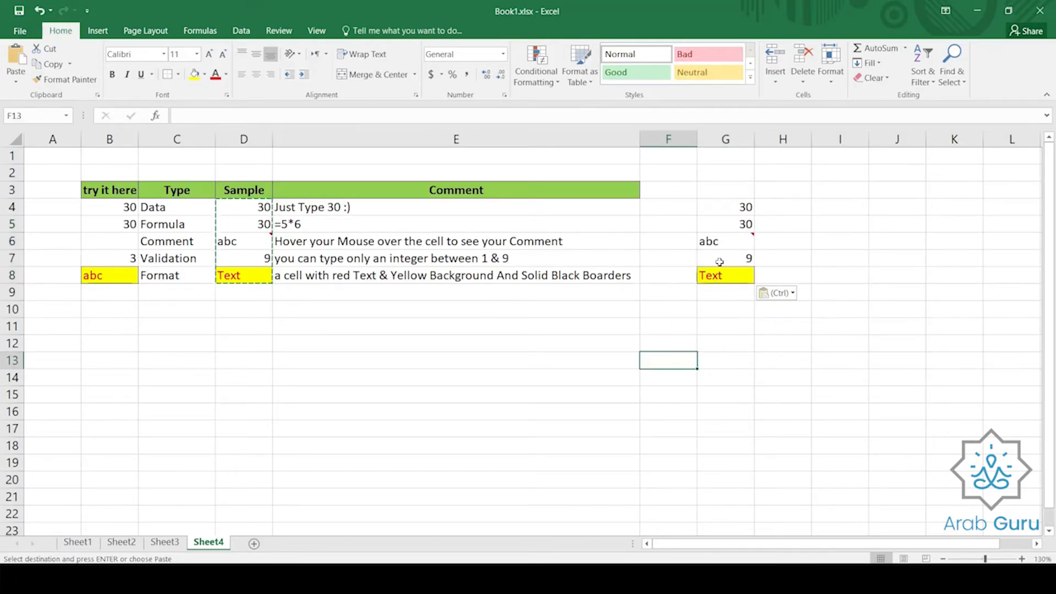
# - Inspect the content of the pasted cells G4 to G6, including G5's formula and G6's comment
pyautogui.click(726, 211)
pyautogui.write('30')
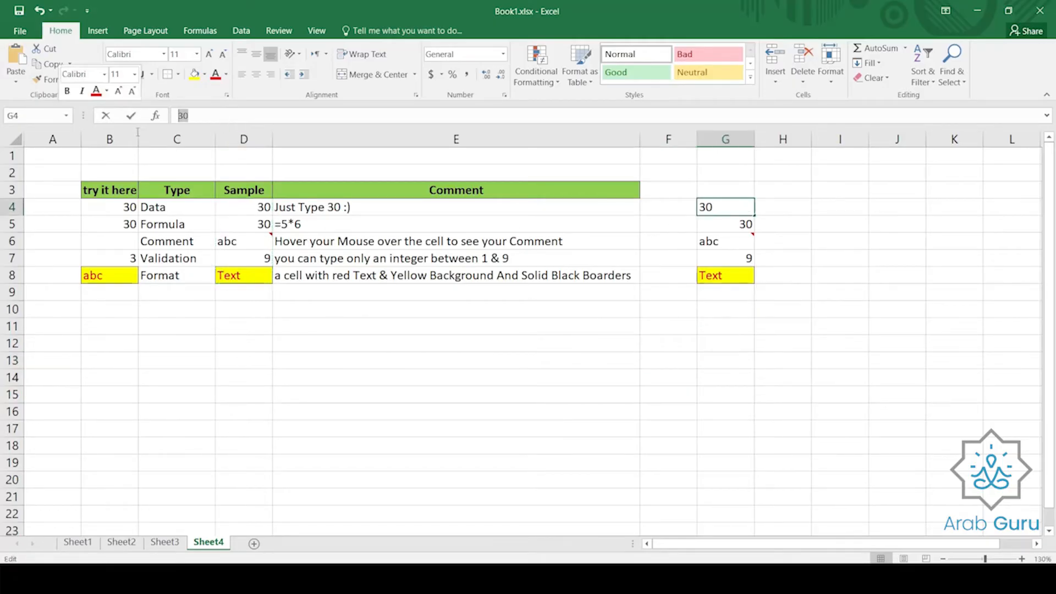
pyautogui.click(715, 222)
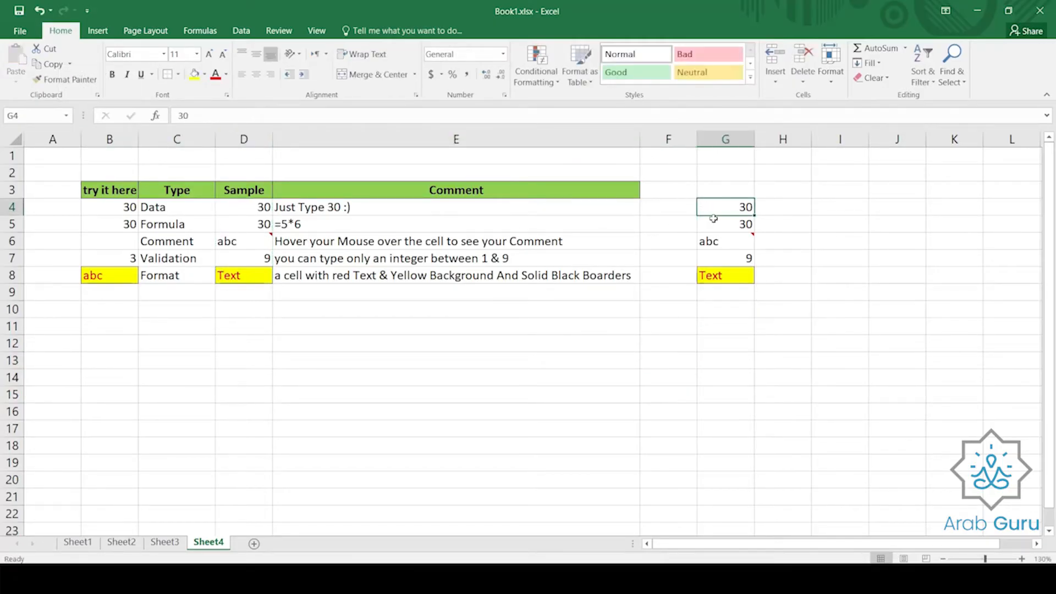
pyautogui.click(222, 111)
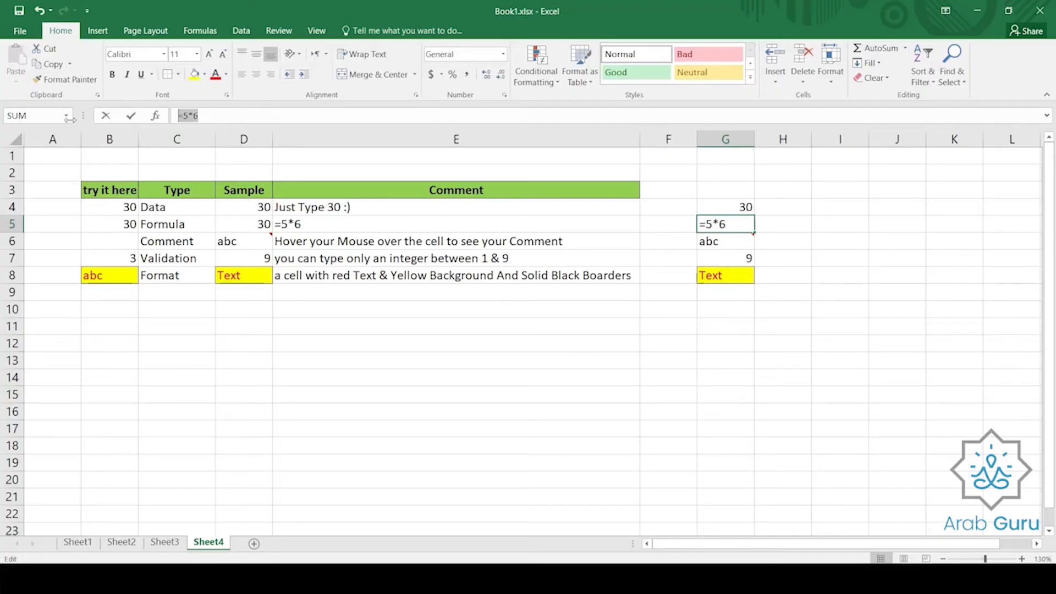
pyautogui.press('Escape')
pyautogui.click(740, 241)
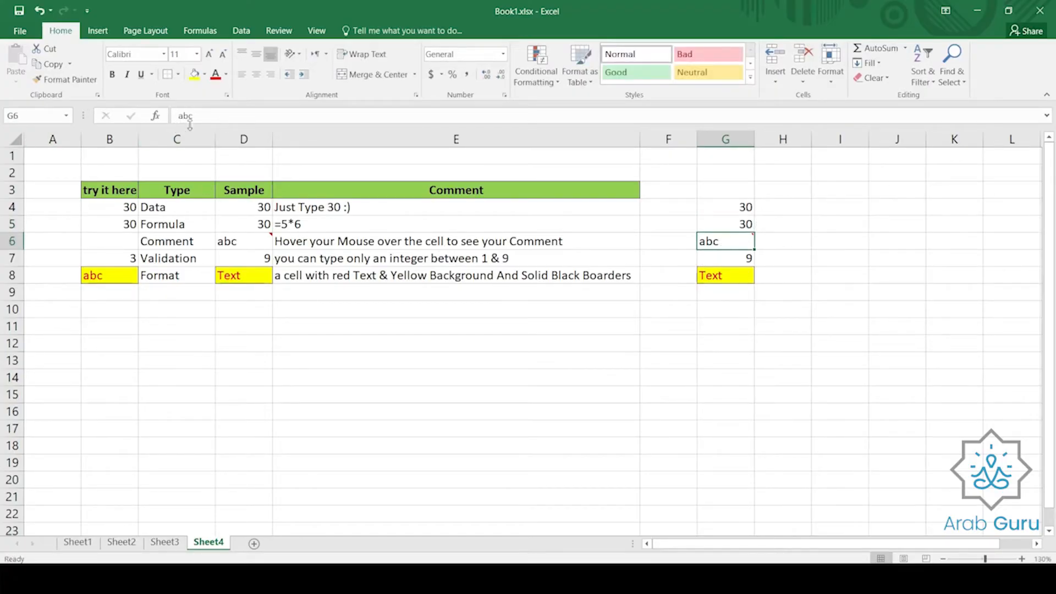
pyautogui.moveTo(745, 242)
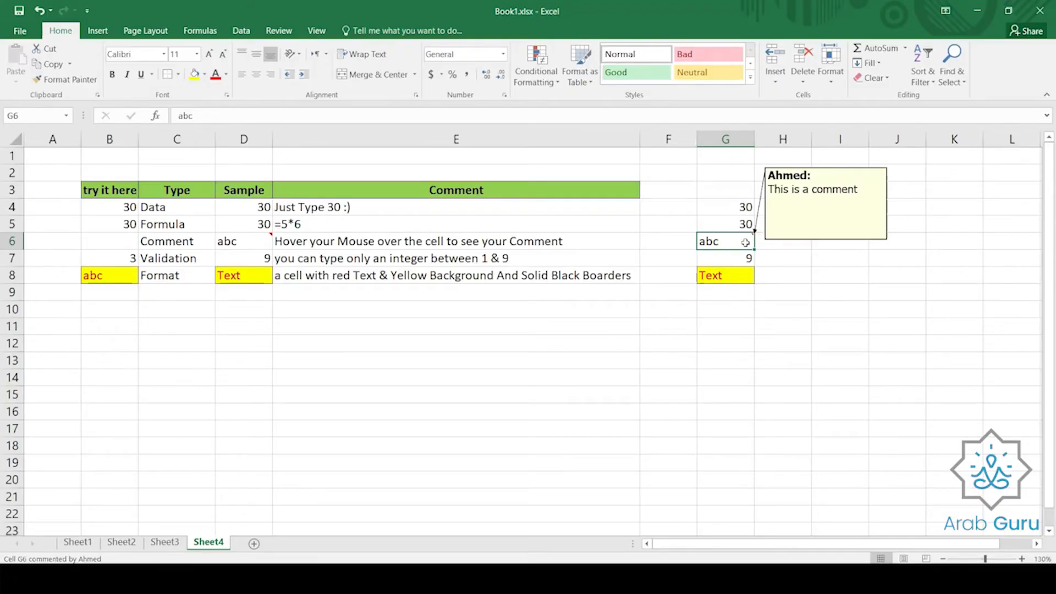
pyautogui.click(832, 273)
# - Try entering 15 in cell G7 to test its validation, and check the formatting of G8
pyautogui.click(728, 257)
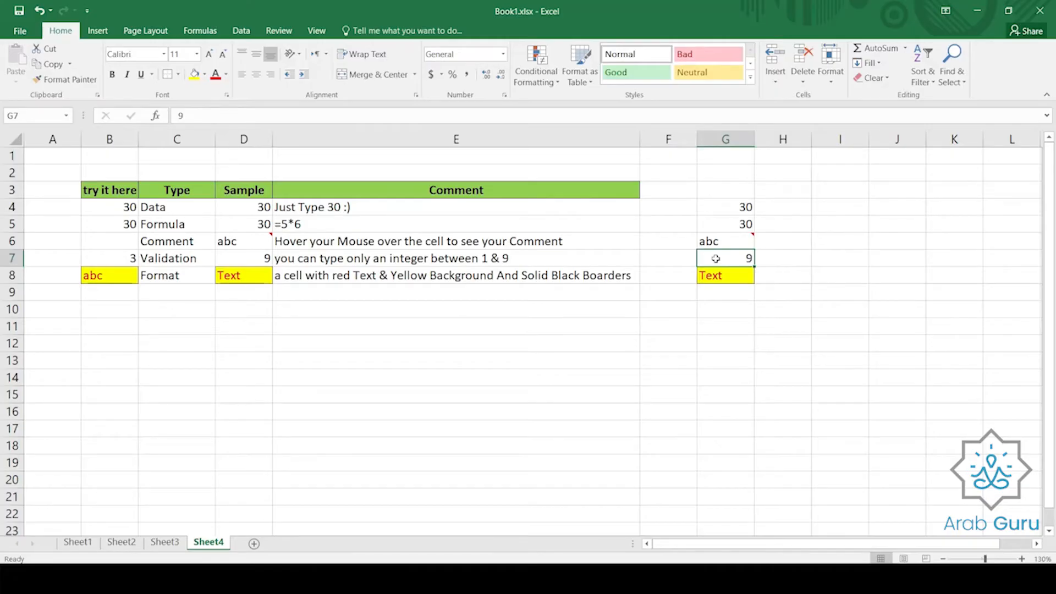
pyautogui.write('15')
pyautogui.press('Return')
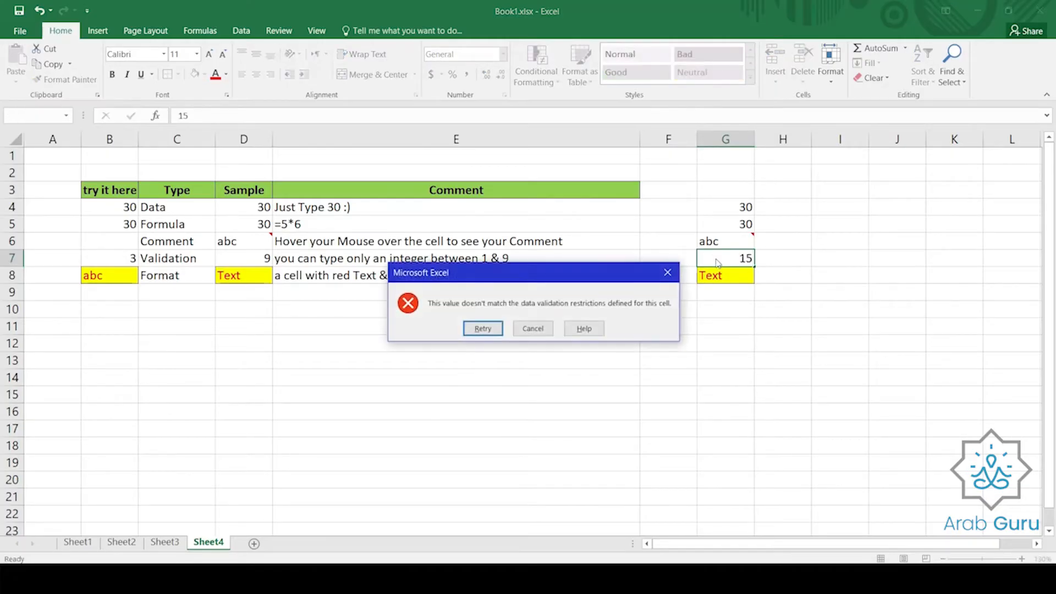
pyautogui.click(666, 275)
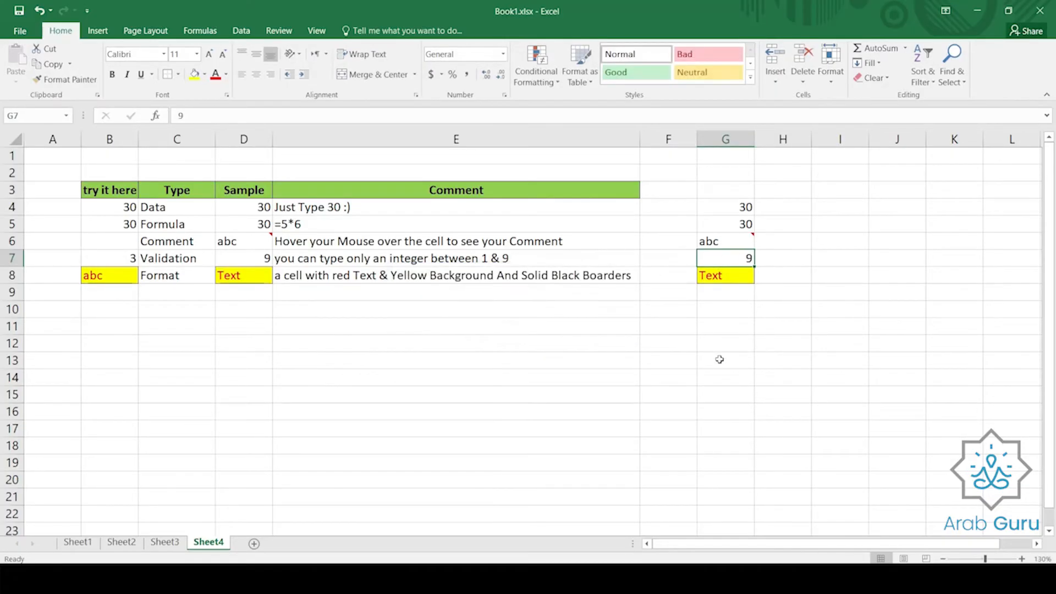
pyautogui.click(717, 276)
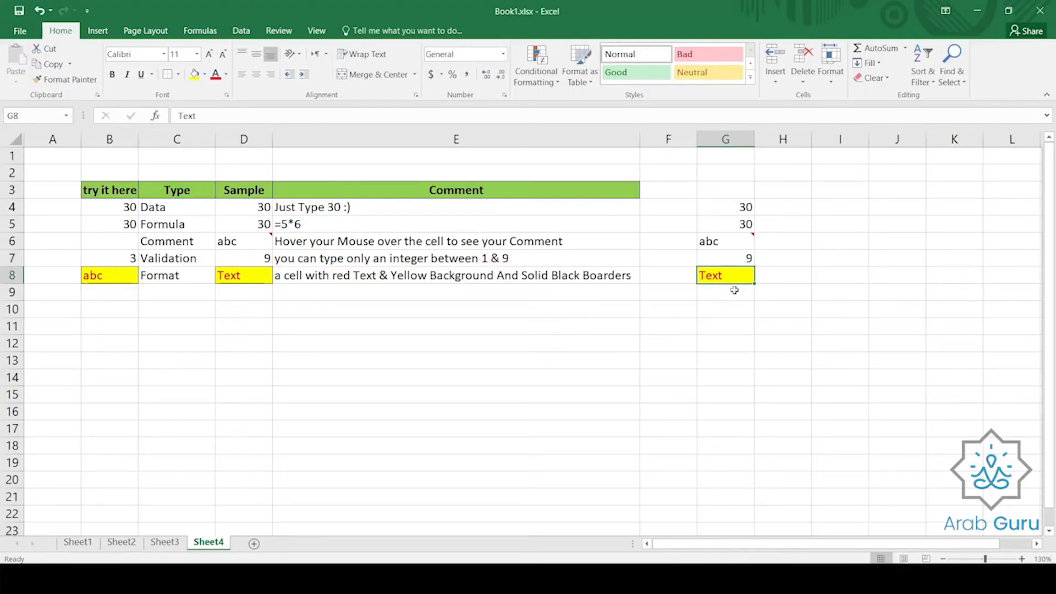
pyautogui.click(774, 337)
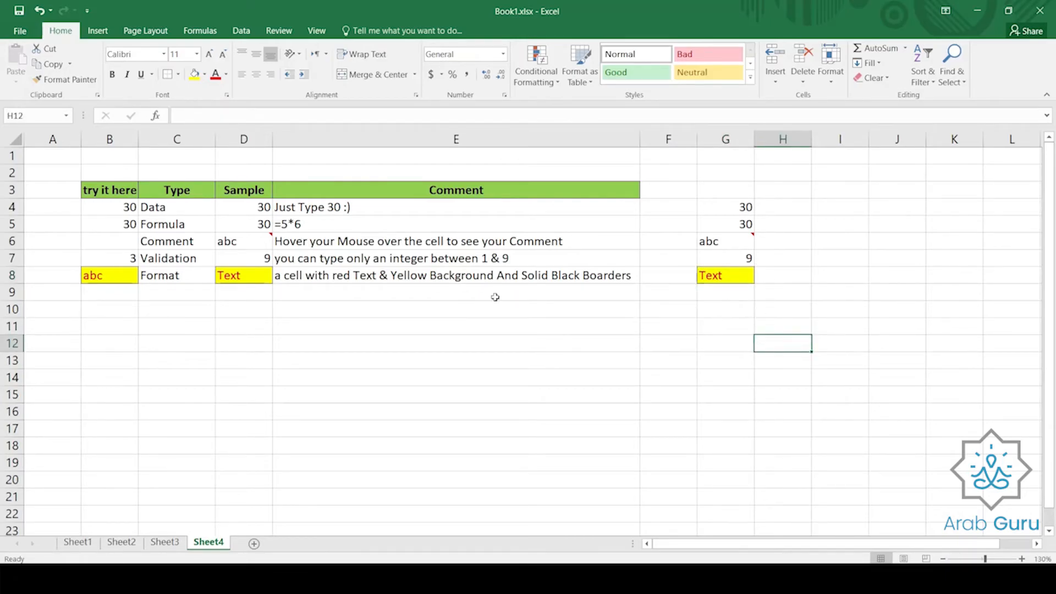
# - Copy the Sample cells D4:D8 and open the Paste Special options for cell H4
pyautogui.moveTo(236, 209); pyautogui.dragTo(236, 270)
pyautogui.rightClick(236, 269)
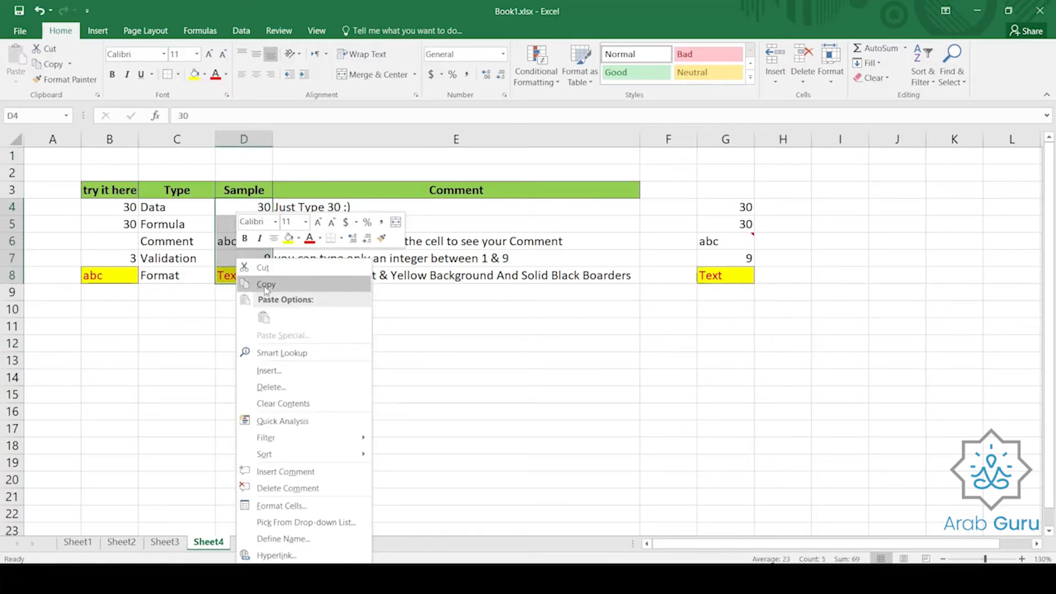
pyautogui.click(266, 284)
pyautogui.click(783, 208)
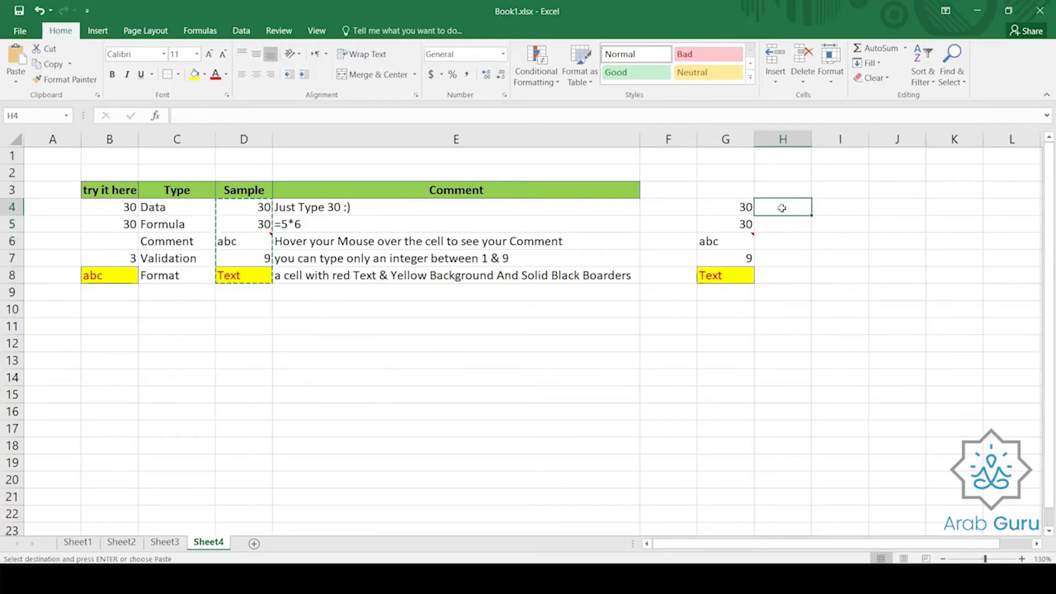
pyautogui.rightClick(782, 207)
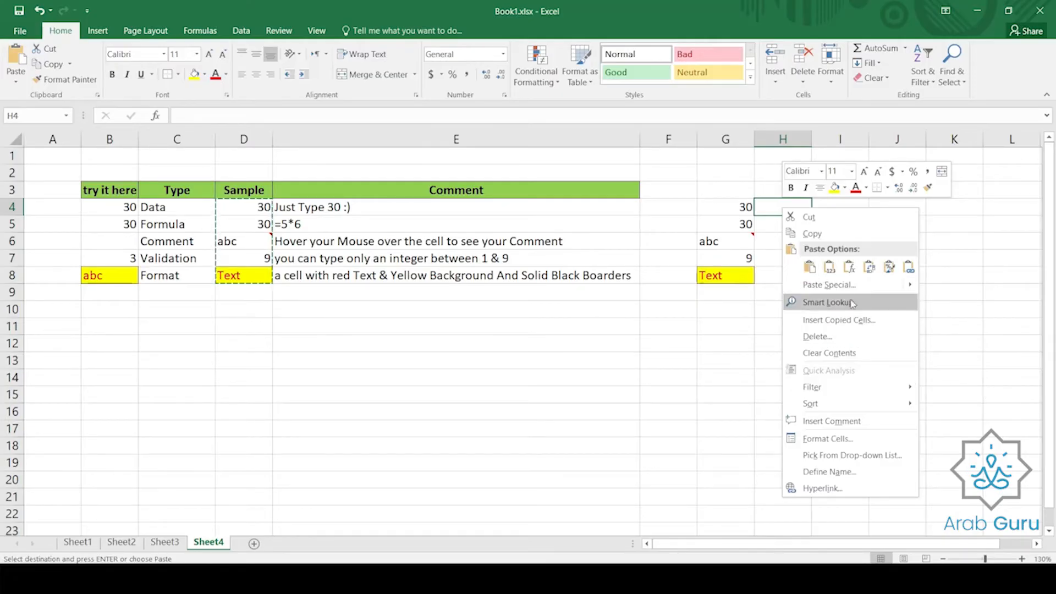
pyautogui.moveTo(808, 292)
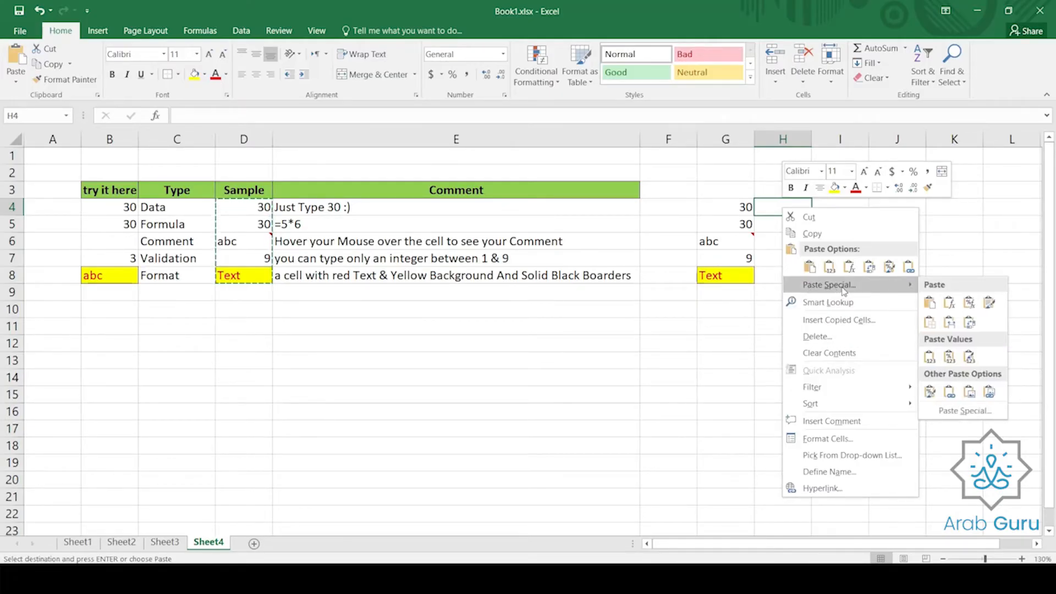
pyautogui.click(809, 287)
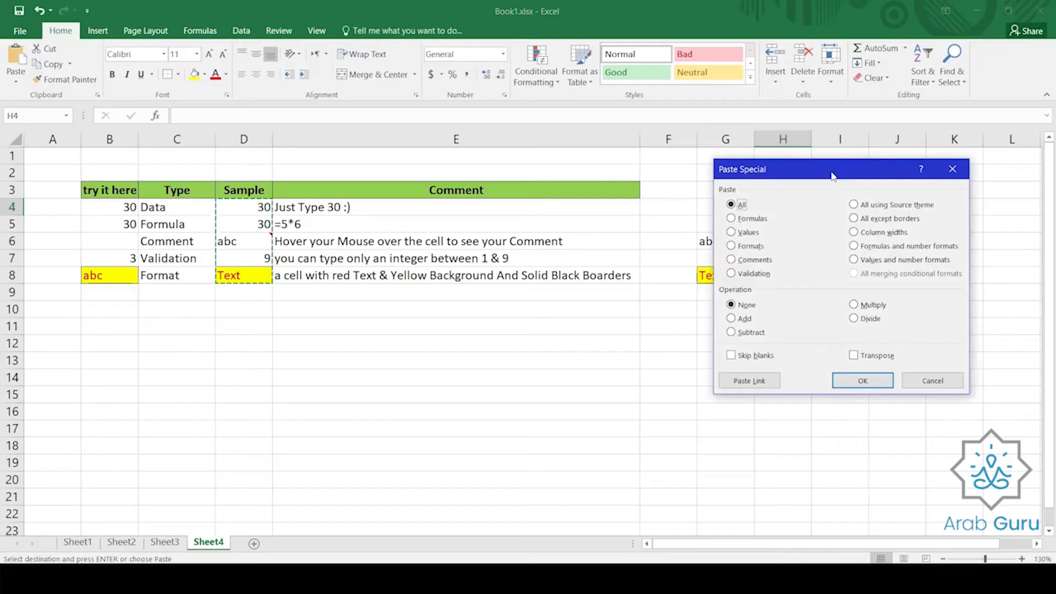
pyautogui.moveTo(834, 176); pyautogui.dragTo(369, 182)
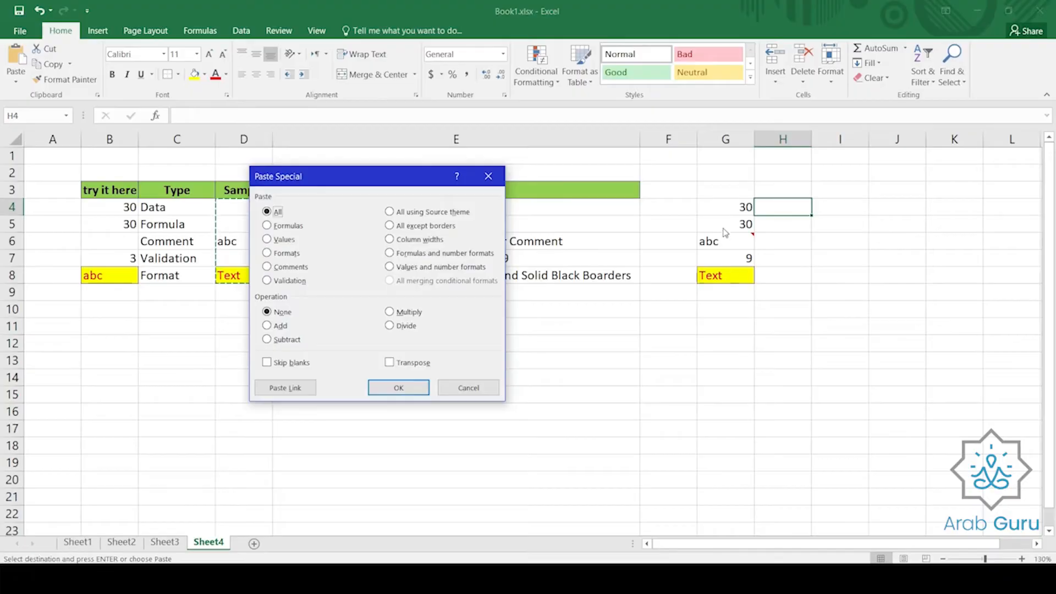
# - Paste only the values of the copied Sample cells into H4:H8
pyautogui.click(267, 226)
pyautogui.click(268, 253)
pyautogui.click(267, 266)
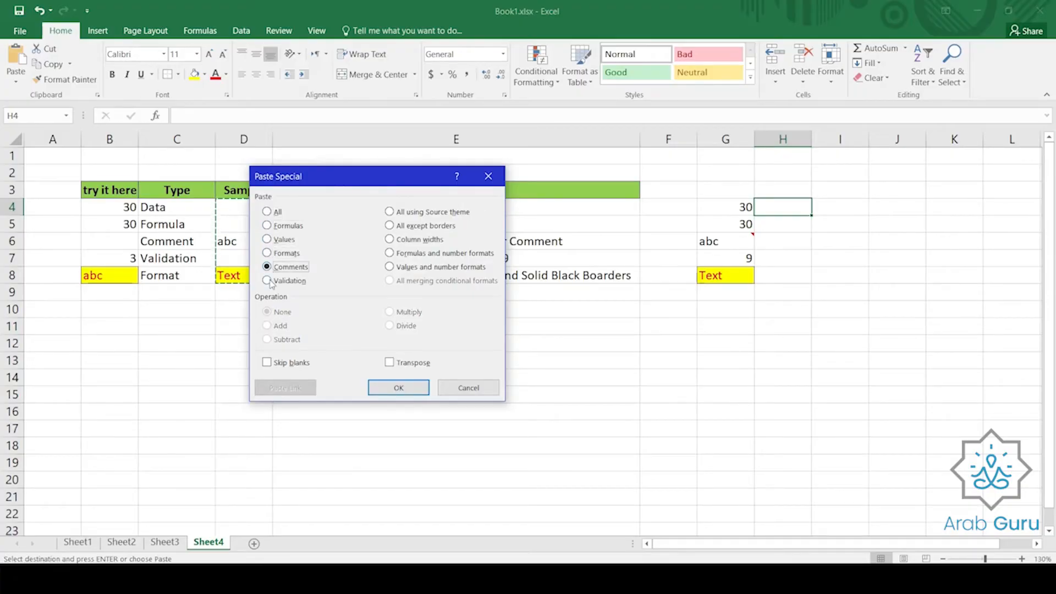
pyautogui.click(267, 281)
pyautogui.click(268, 240)
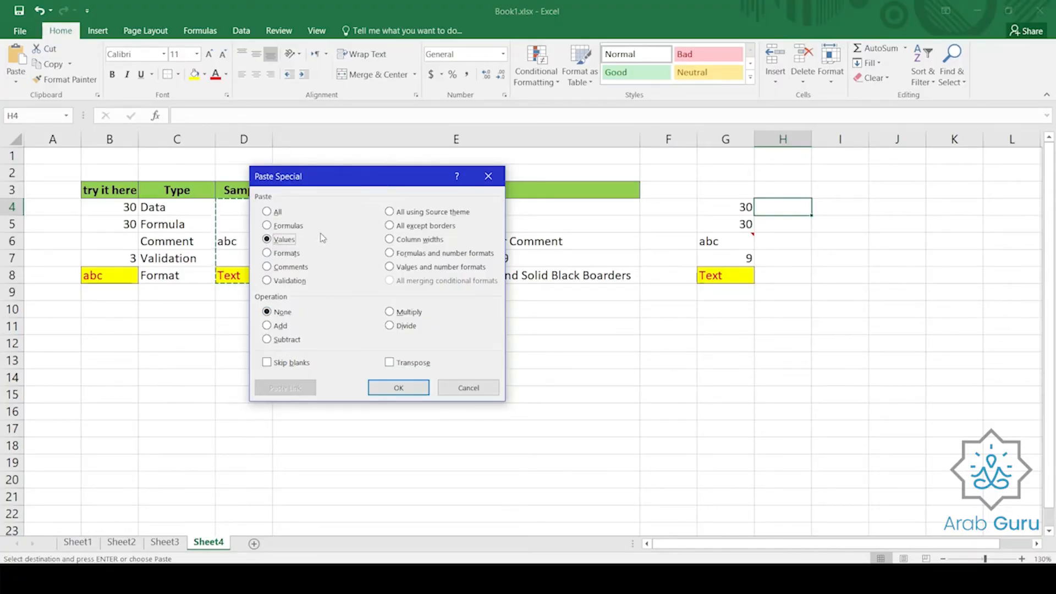
pyautogui.moveTo(354, 184); pyautogui.dragTo(446, 179)
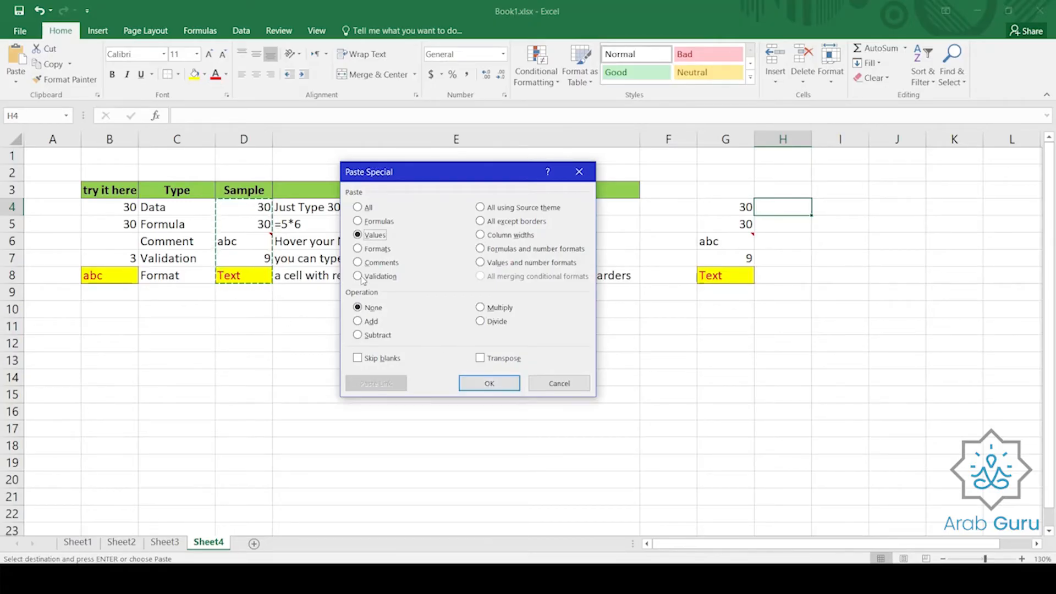
pyautogui.click(485, 384)
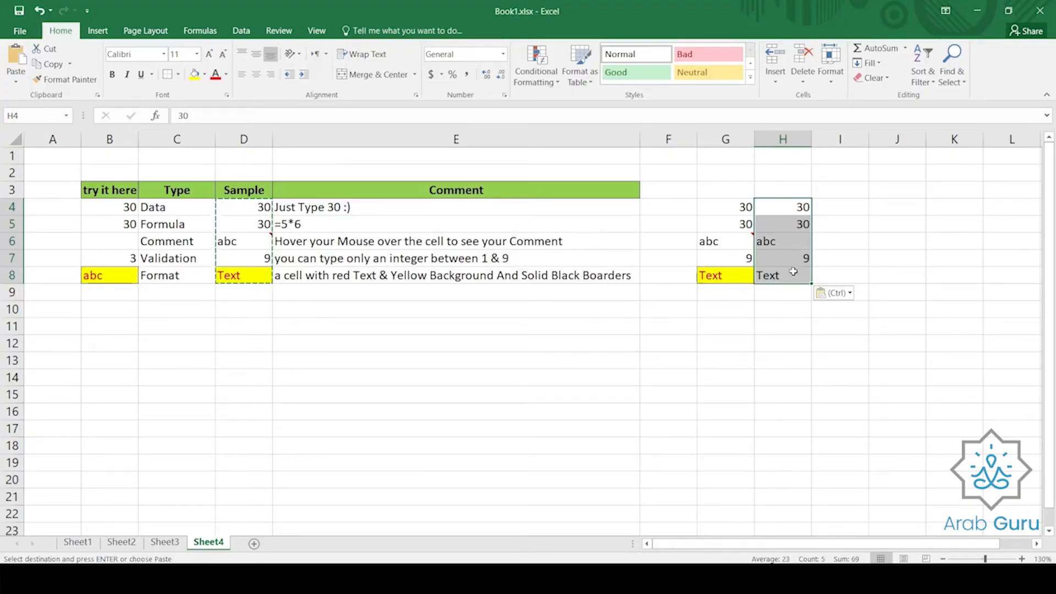
pyautogui.click(792, 295)
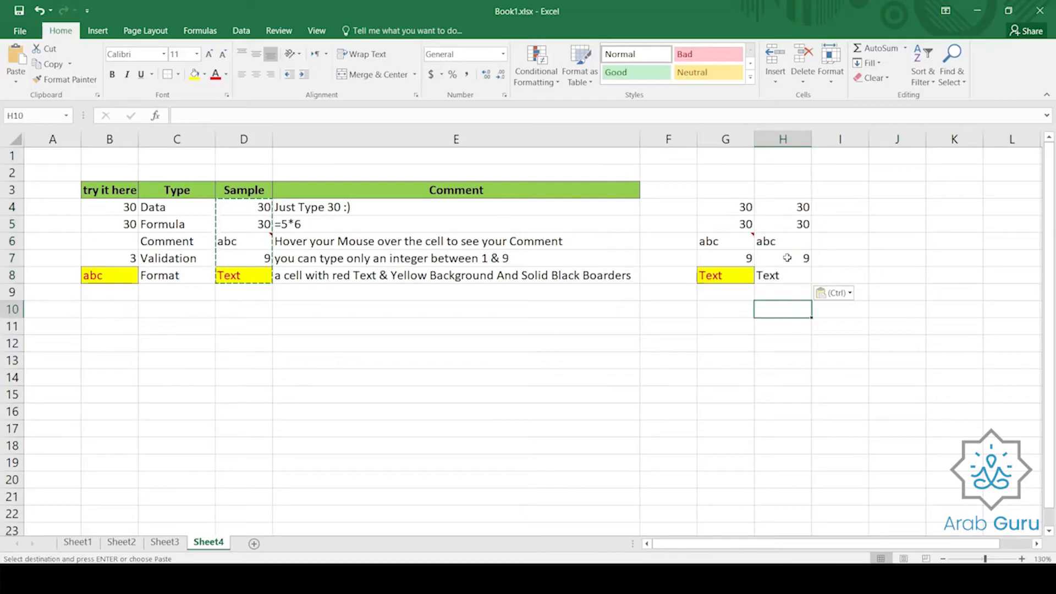
# - Inspect the values-only cells H4 to H6 for formulas and comments, comparing H6 with G6
pyautogui.click(782, 208)
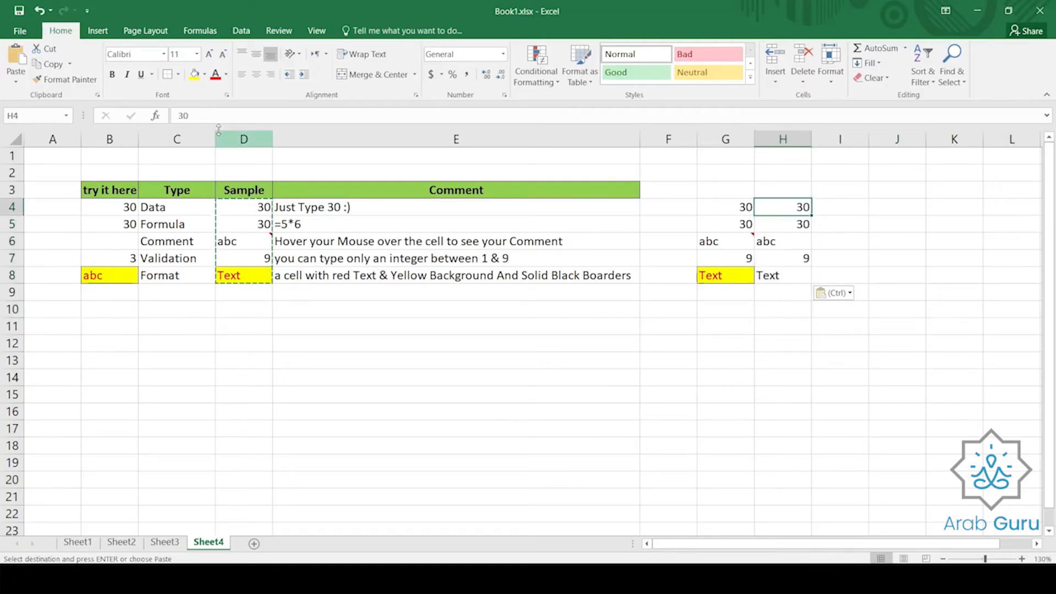
pyautogui.click(773, 227)
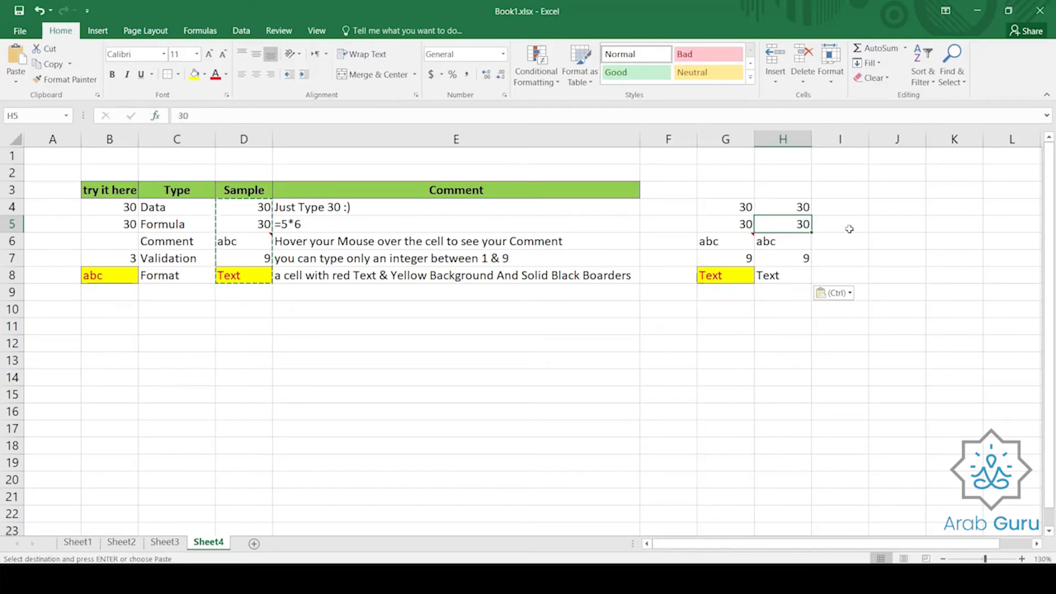
pyautogui.click(787, 242)
pyautogui.click(808, 345)
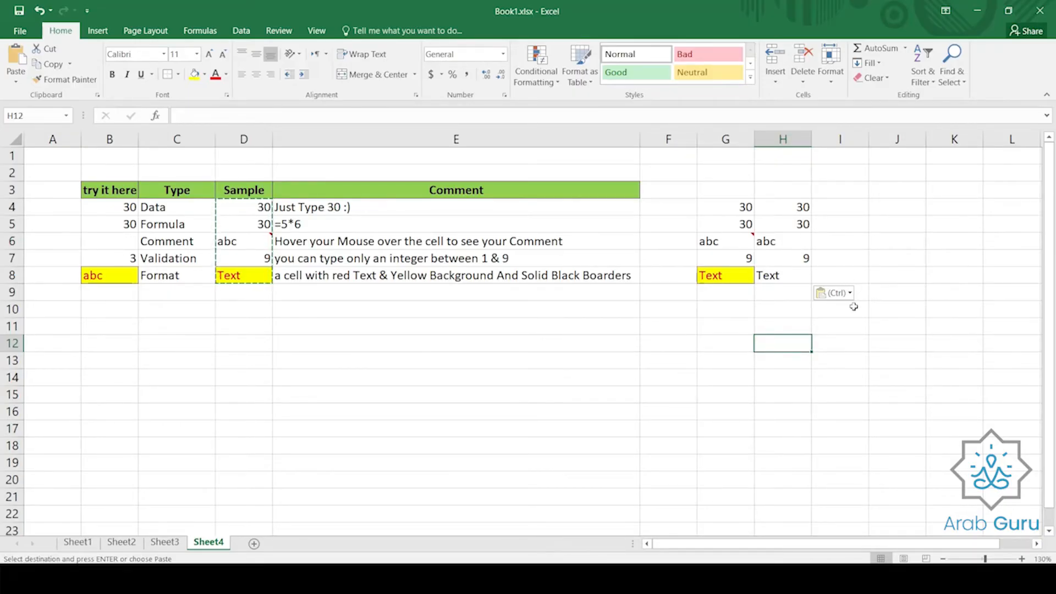
pyautogui.click(784, 242)
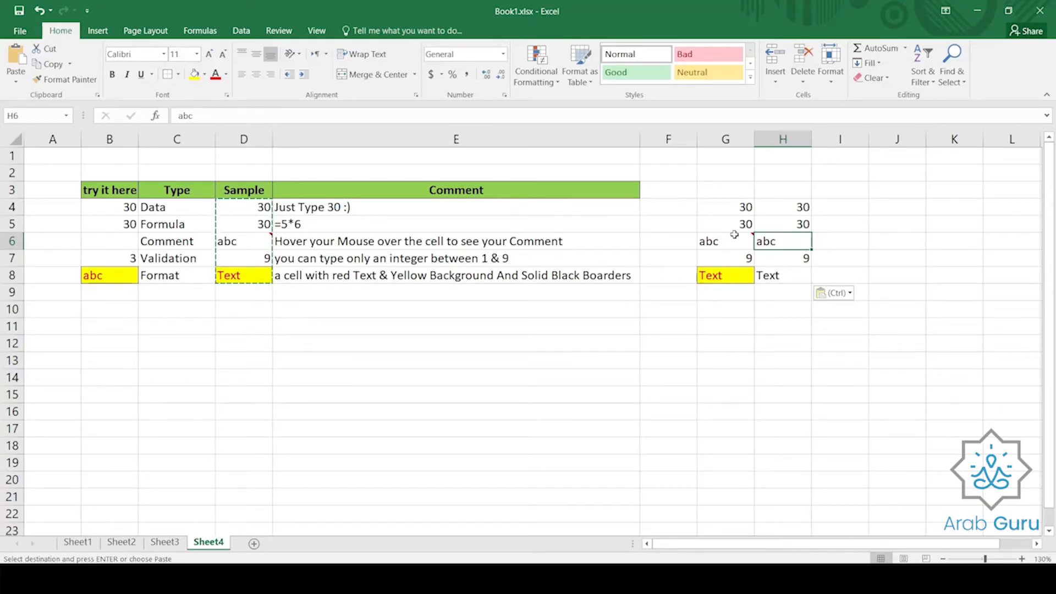
pyautogui.click(720, 244)
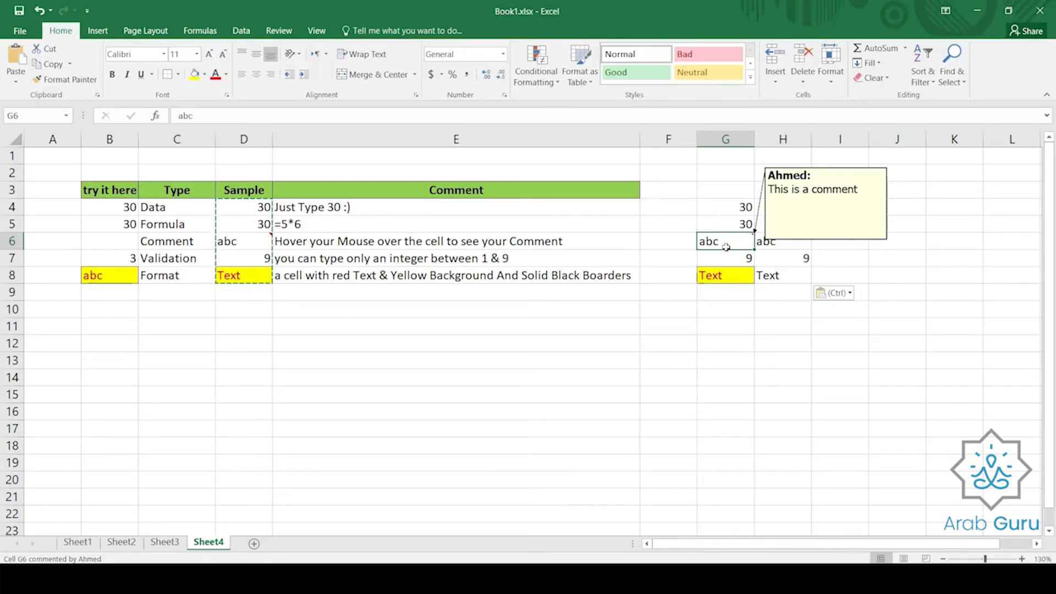
pyautogui.click(789, 328)
# - Set cell H7 to 15 to test whether the validation was carried over, and select G7 for comparison
pyautogui.click(792, 260)
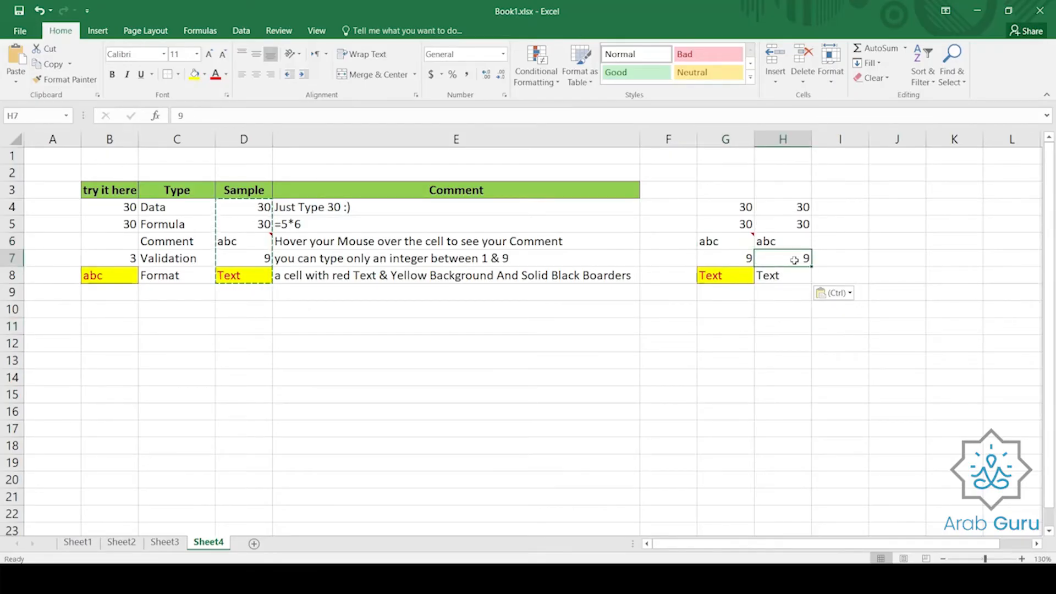
pyautogui.press('Escape')
pyautogui.write('15')
pyautogui.press('Return')
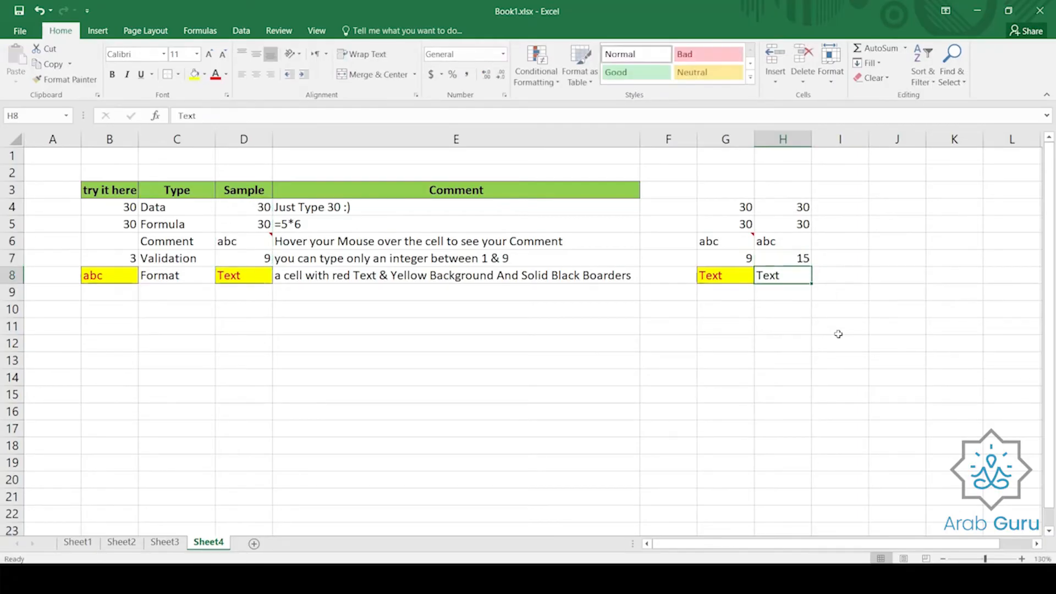
pyautogui.click(739, 259)
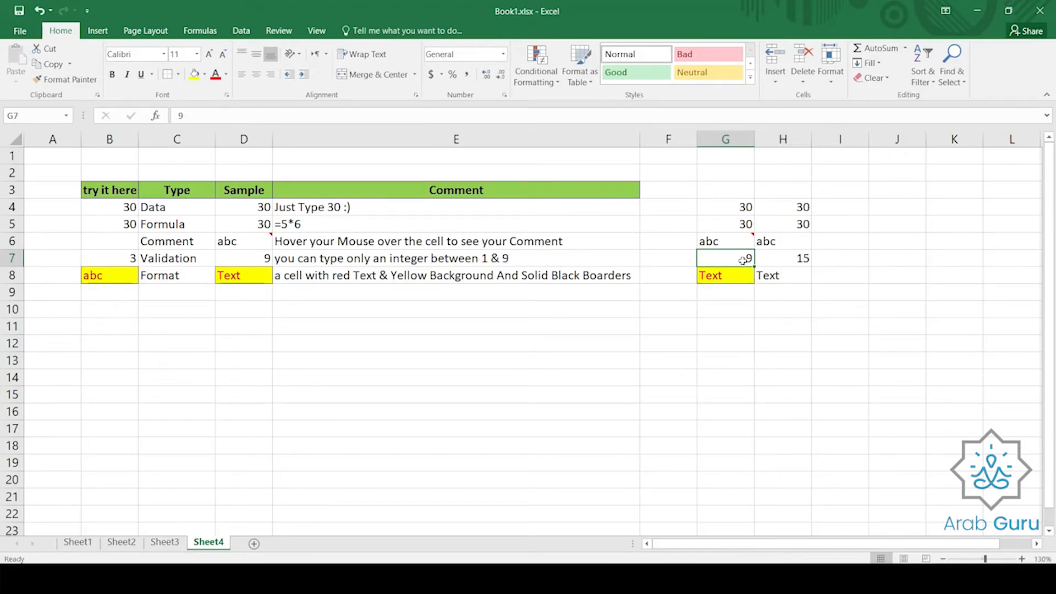
# - Check the values-only cells H7 and H8 against their full-paste counterparts for validation and formatting
pyautogui.click(791, 258)
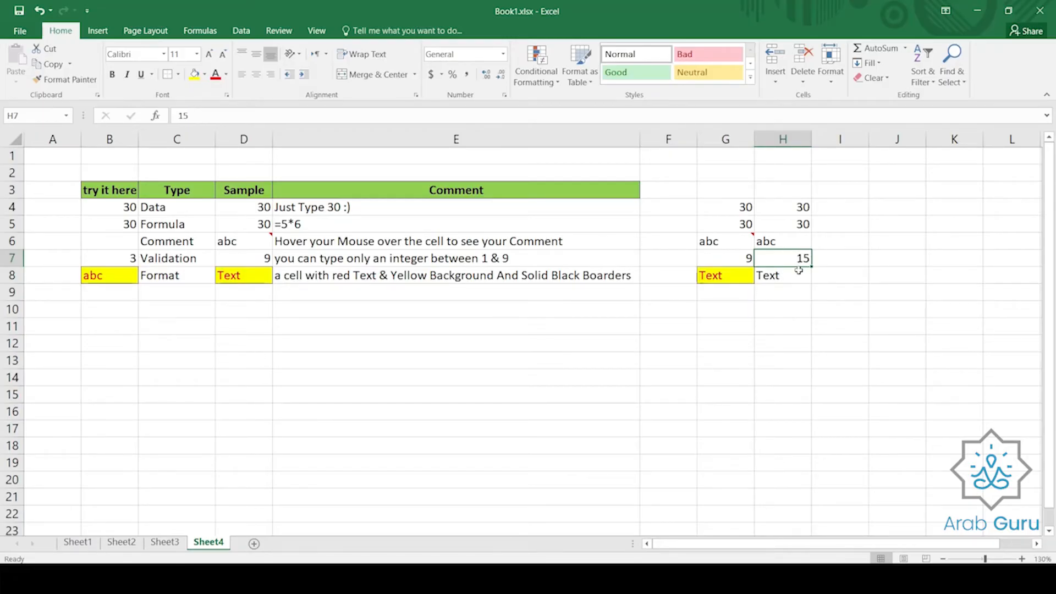
pyautogui.click(792, 275)
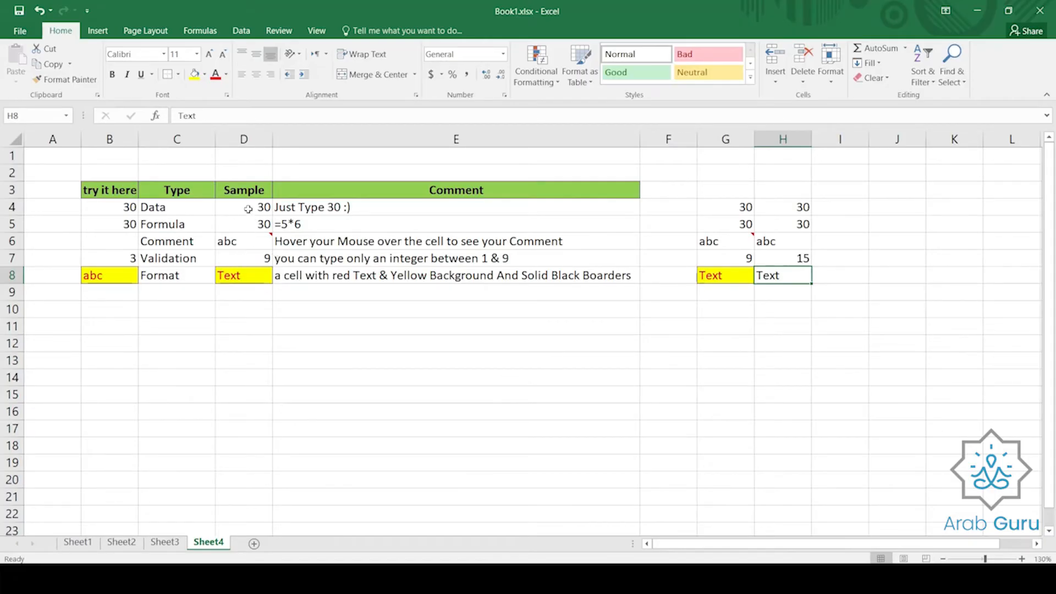
# - Copy the Sample cells D4:D8 and paste only their comments into I4:I8 with Paste Special
pyautogui.moveTo(250, 208); pyautogui.dragTo(246, 275)
pyautogui.rightClick(248, 275)
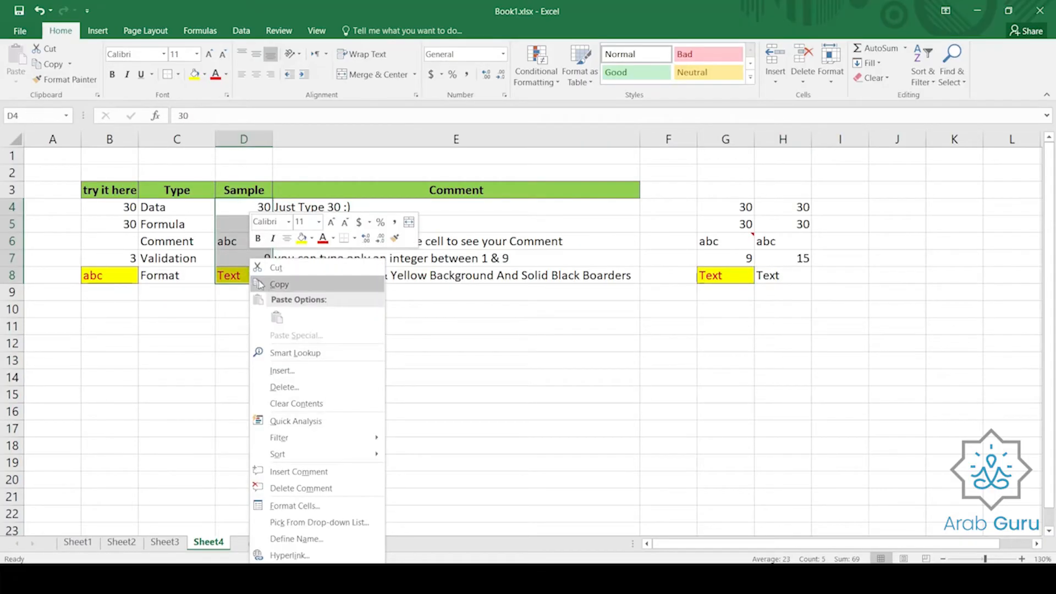
pyautogui.click(294, 290)
pyautogui.click(849, 204)
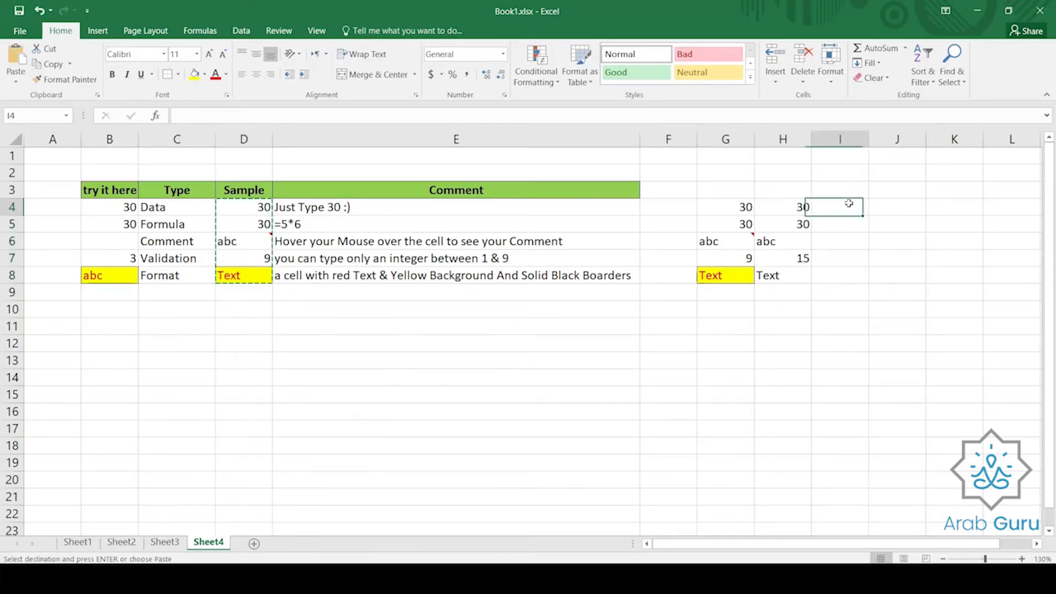
pyautogui.rightClick(847, 207)
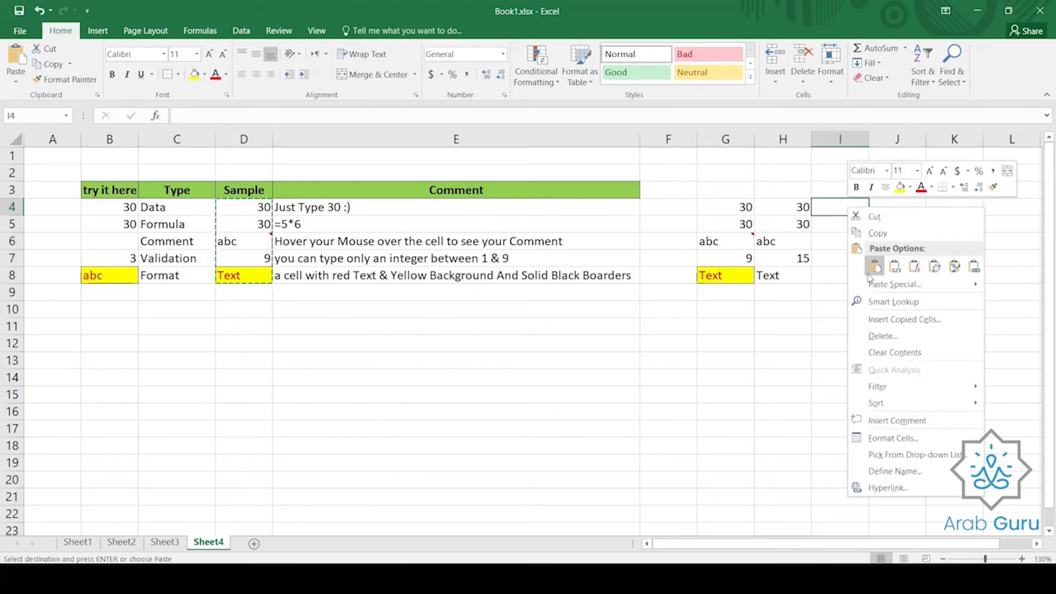
pyautogui.click(900, 287)
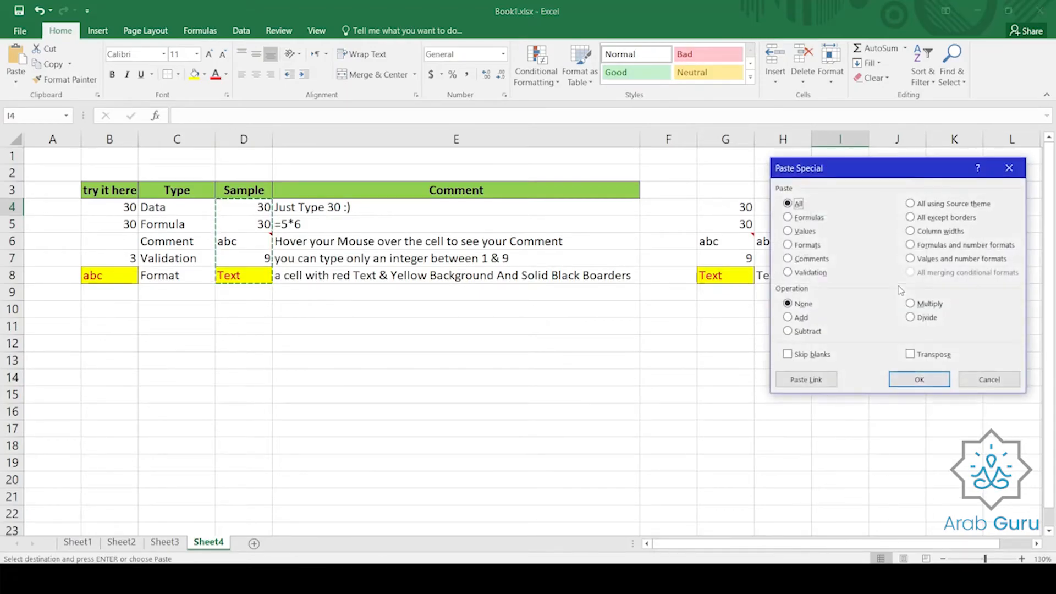
pyautogui.moveTo(900, 175); pyautogui.dragTo(514, 174)
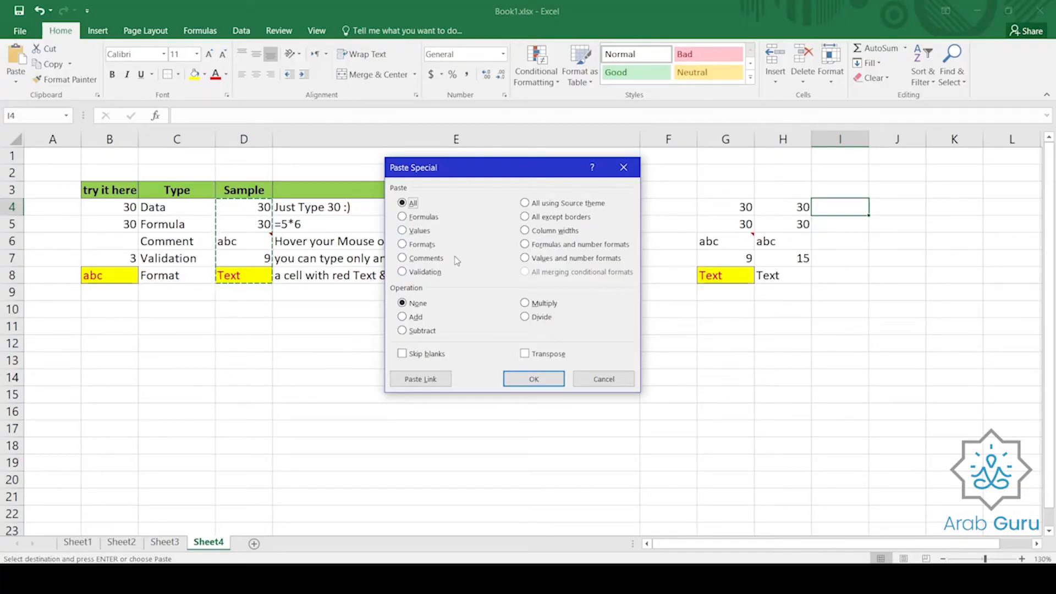
pyautogui.click(403, 258)
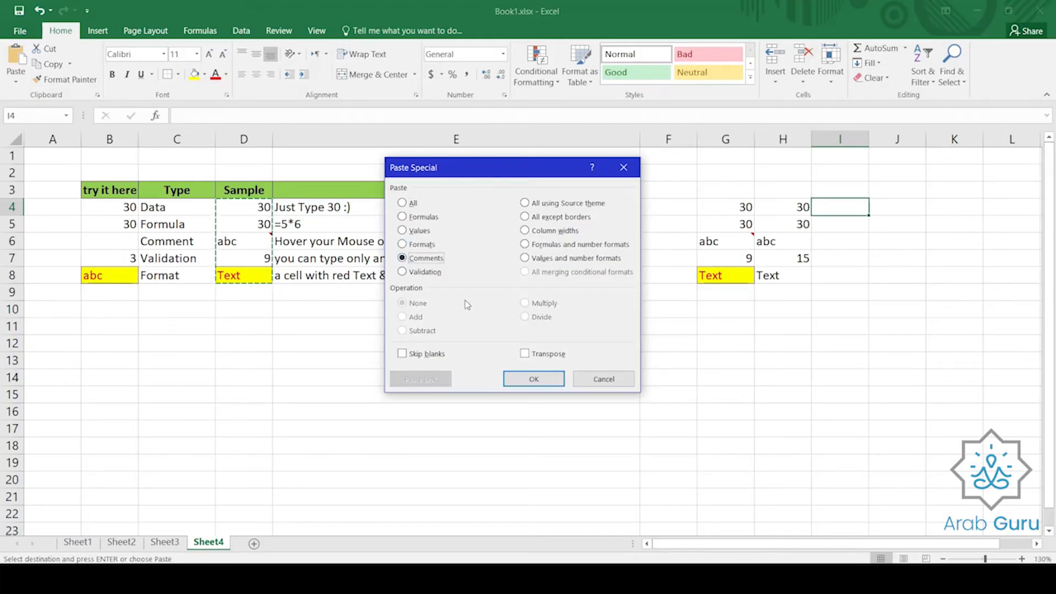
pyautogui.click(534, 380)
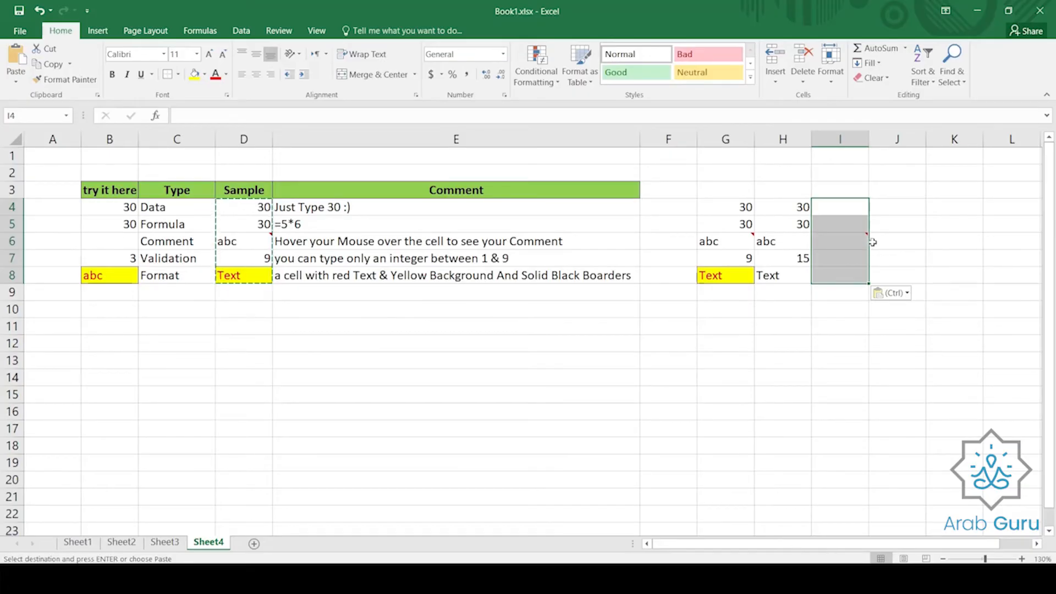
# - Paste only the formulas of the copied Sample cells into I4:I8 with Paste Special
pyautogui.moveTo(863, 242)
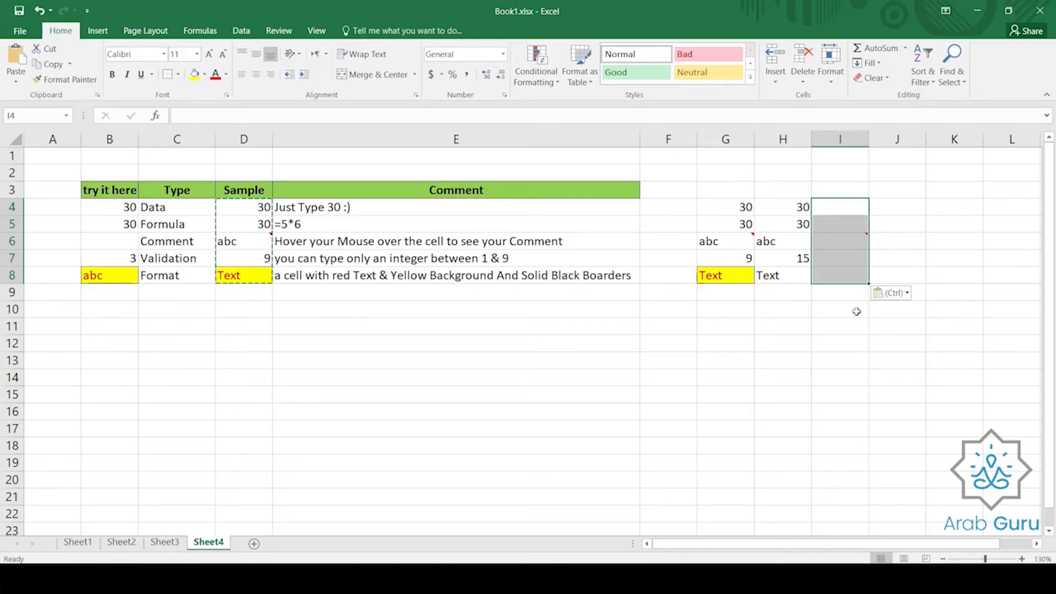
pyautogui.moveTo(841, 246)
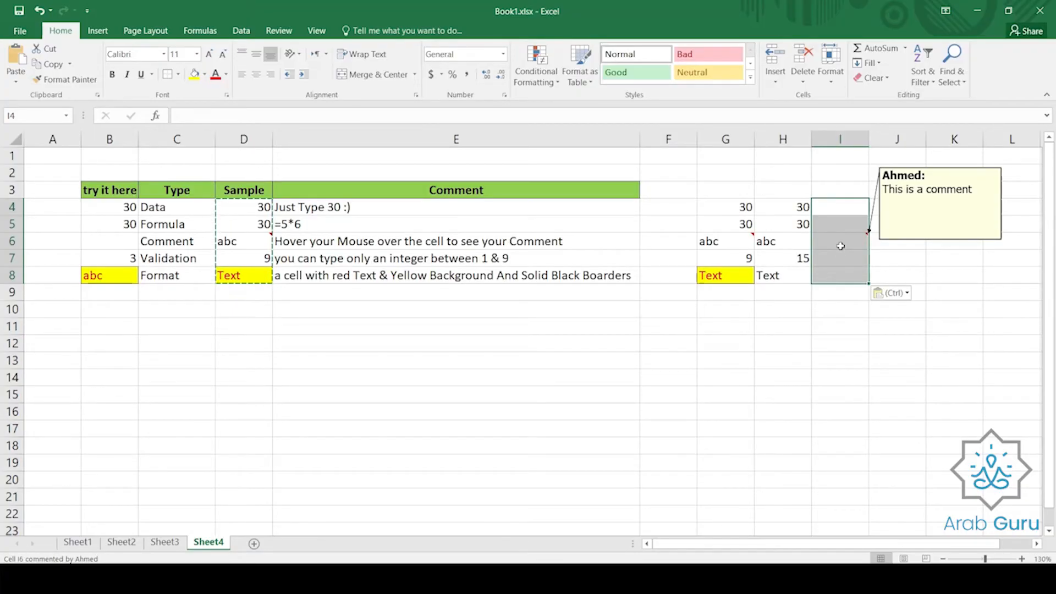
pyautogui.rightClick(841, 246)
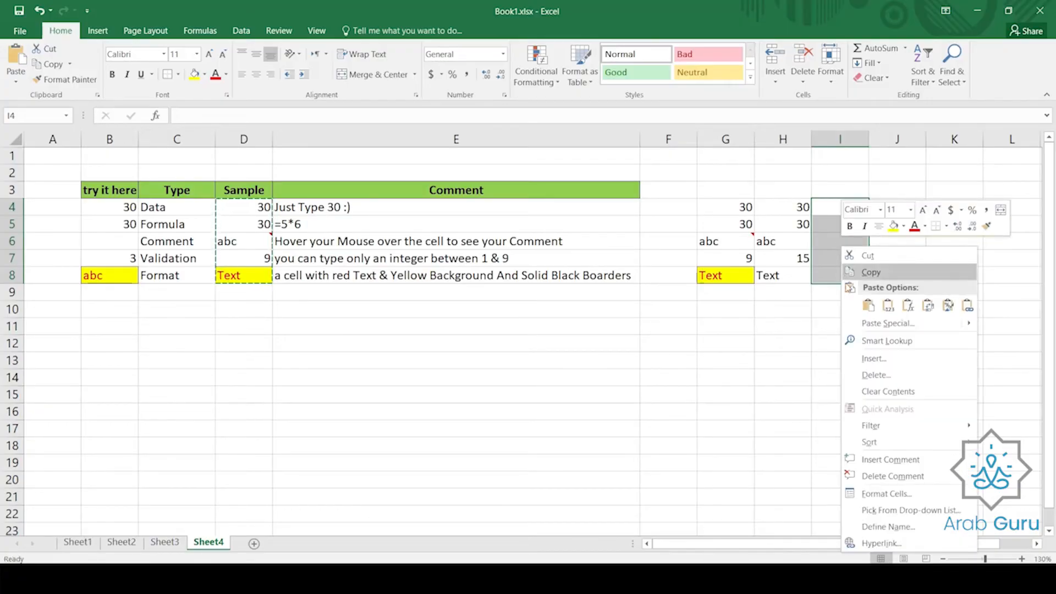
pyautogui.click(876, 327)
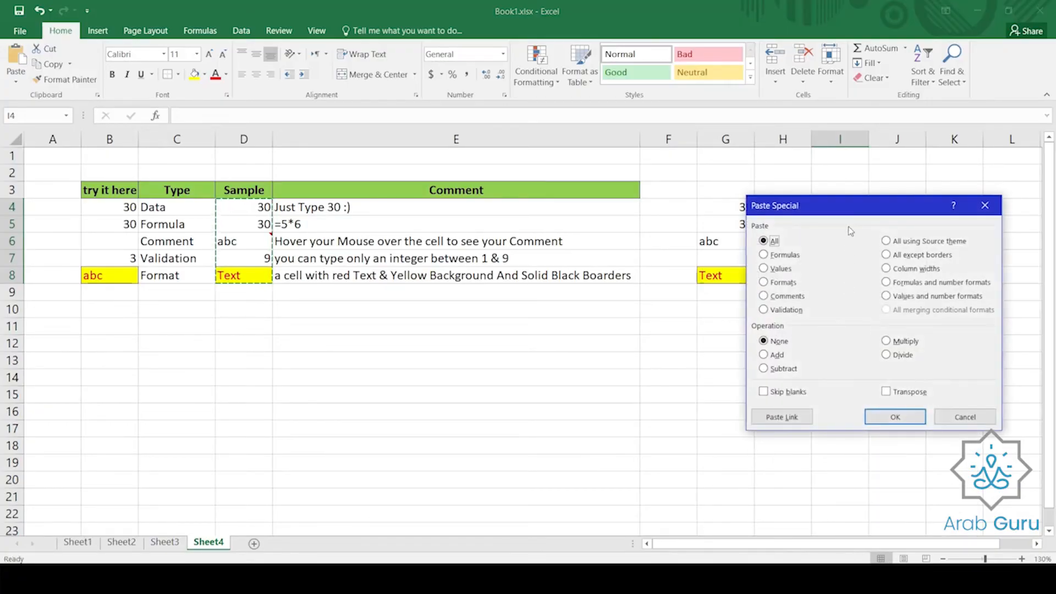
pyautogui.moveTo(853, 218); pyautogui.dragTo(383, 182)
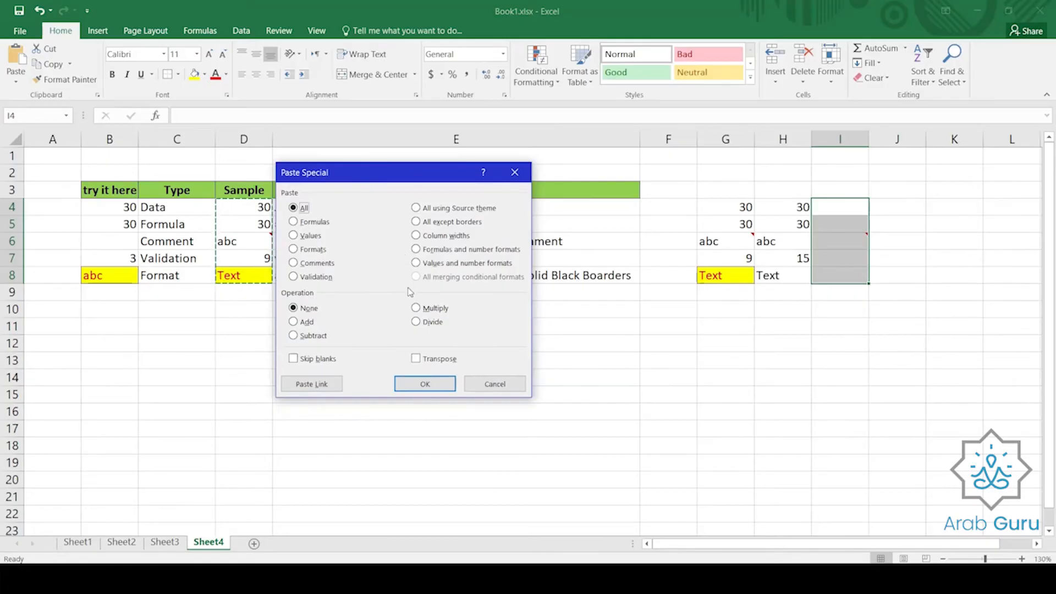
pyautogui.click(308, 222)
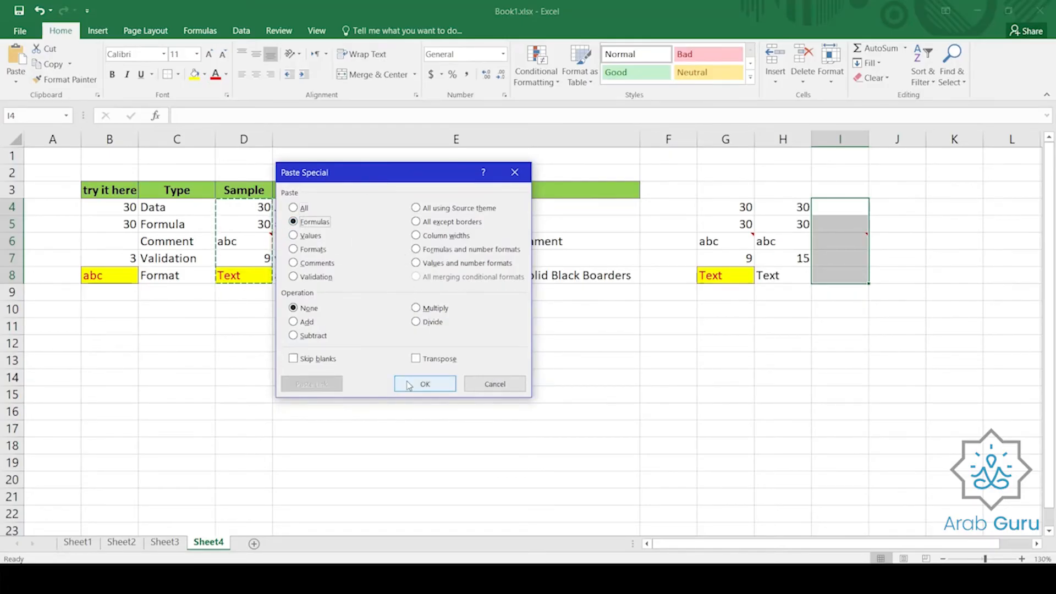
pyautogui.click(425, 388)
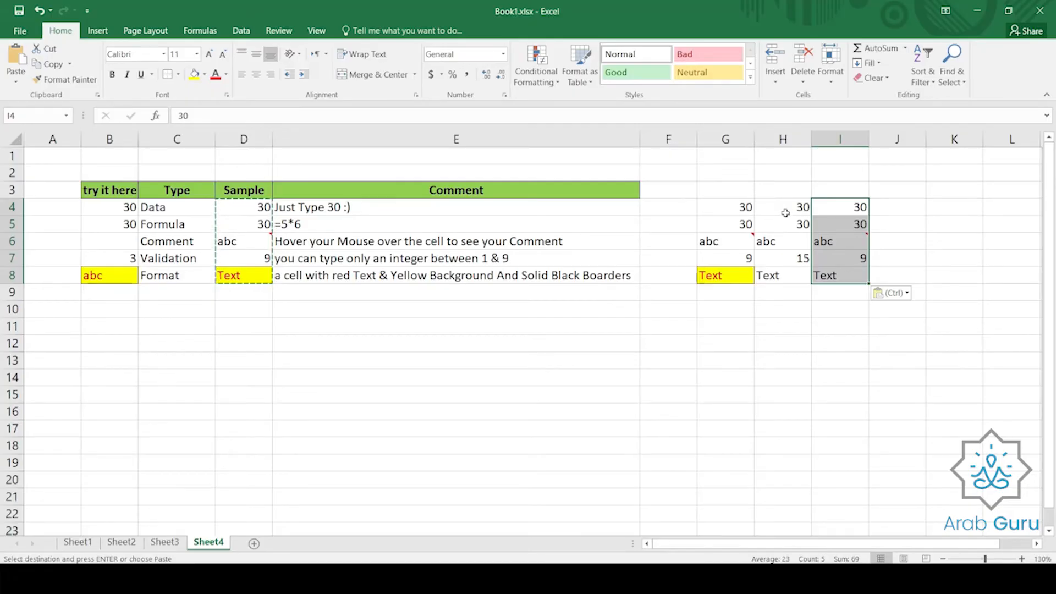
# - Inspect the pasted cells I4 to I8 one by one for values, formulas, comments and formatting
pyautogui.click(840, 208)
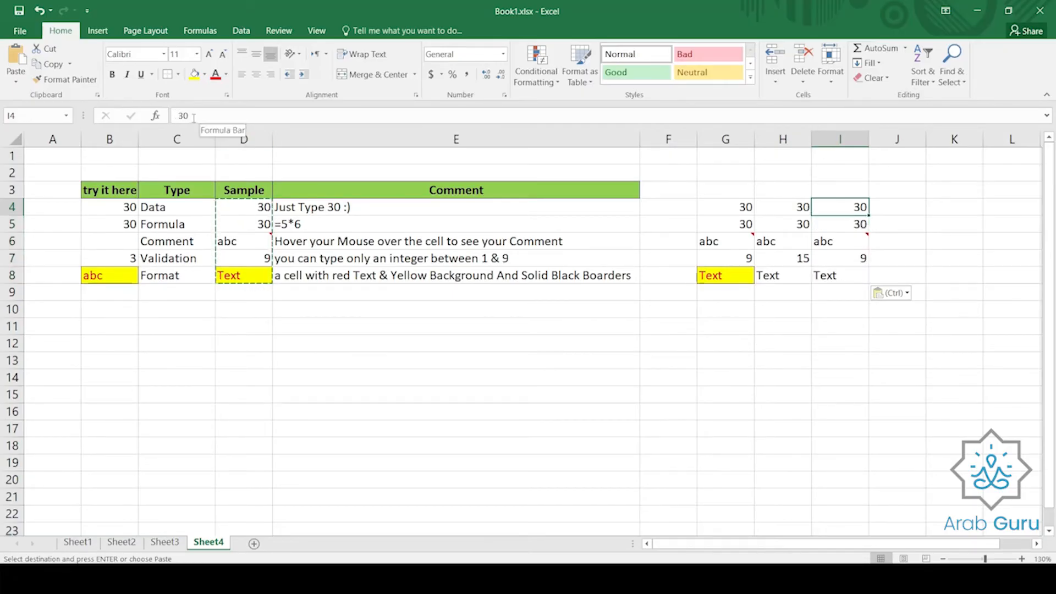
pyautogui.click(221, 115)
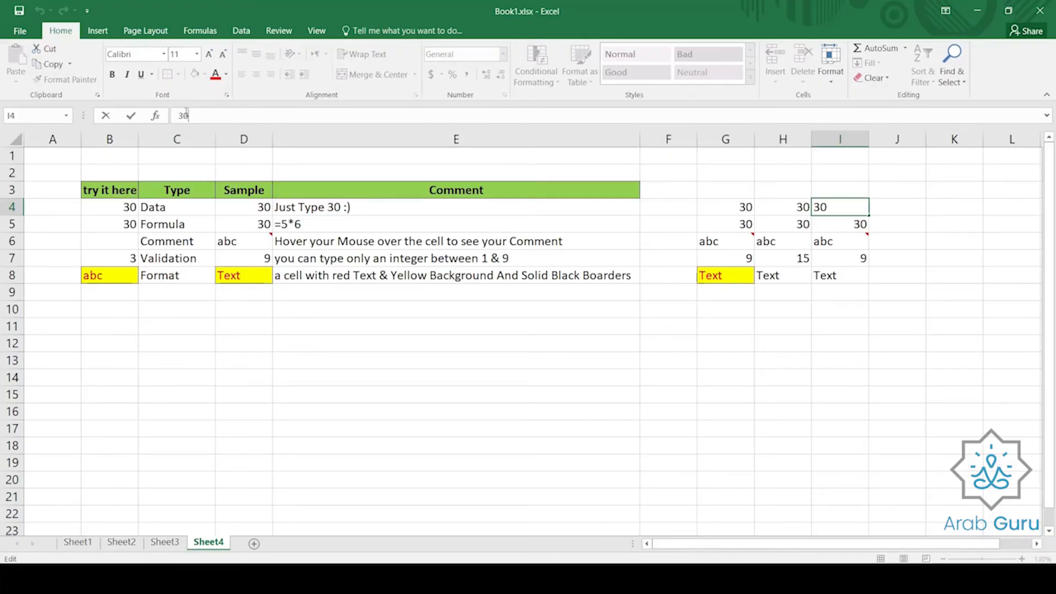
pyautogui.press('Escape')
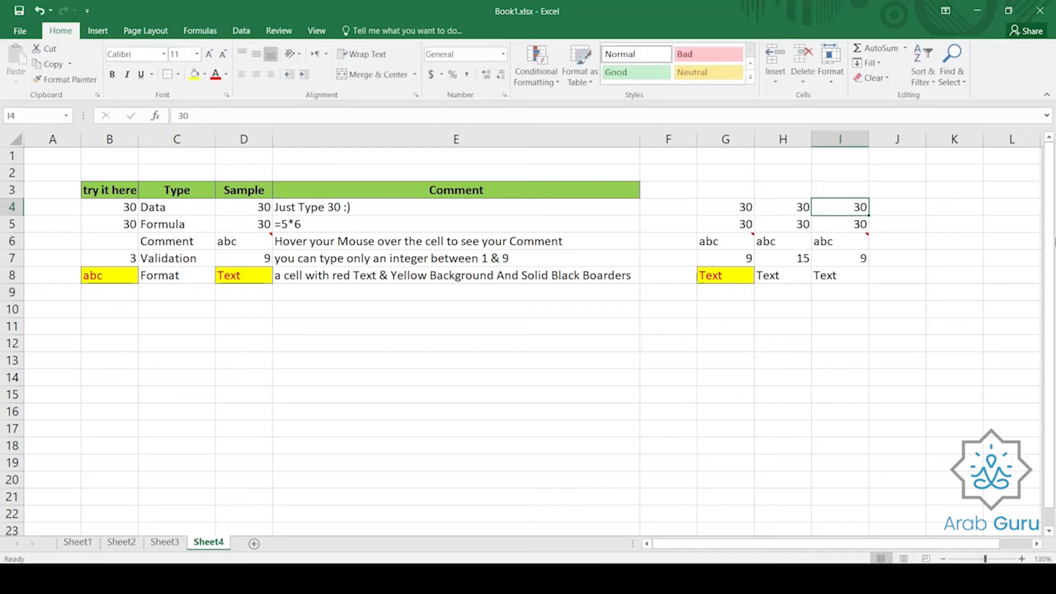
pyautogui.click(845, 226)
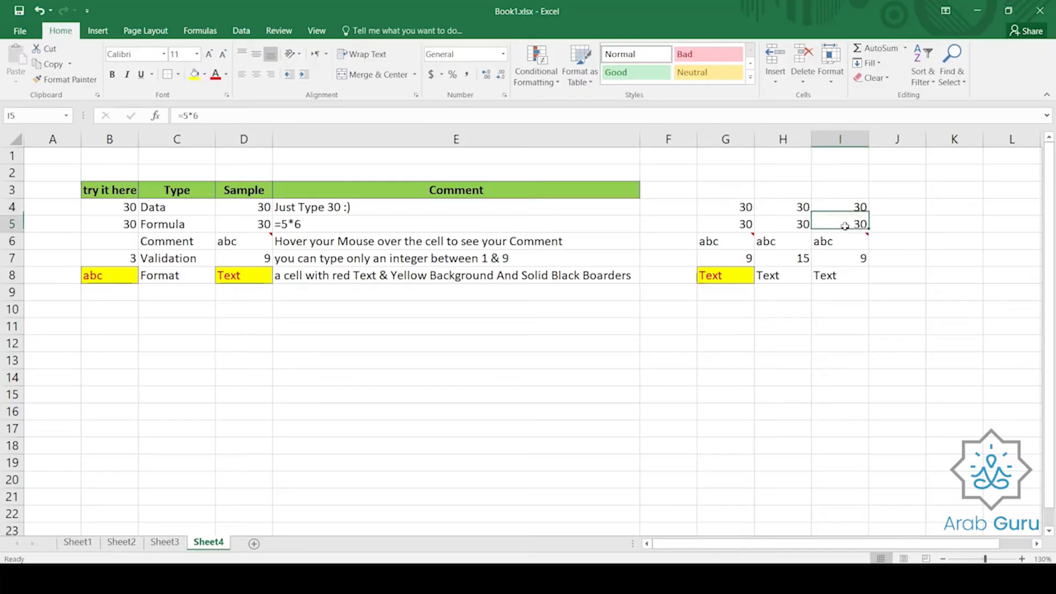
pyautogui.moveTo(214, 114); pyautogui.dragTo(177, 116)
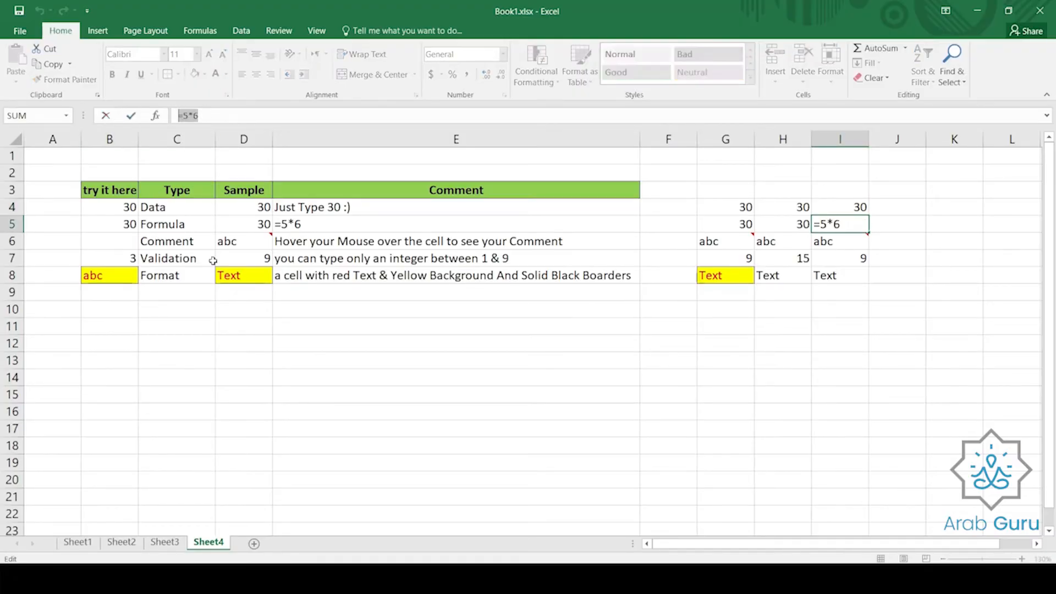
pyautogui.press('Escape')
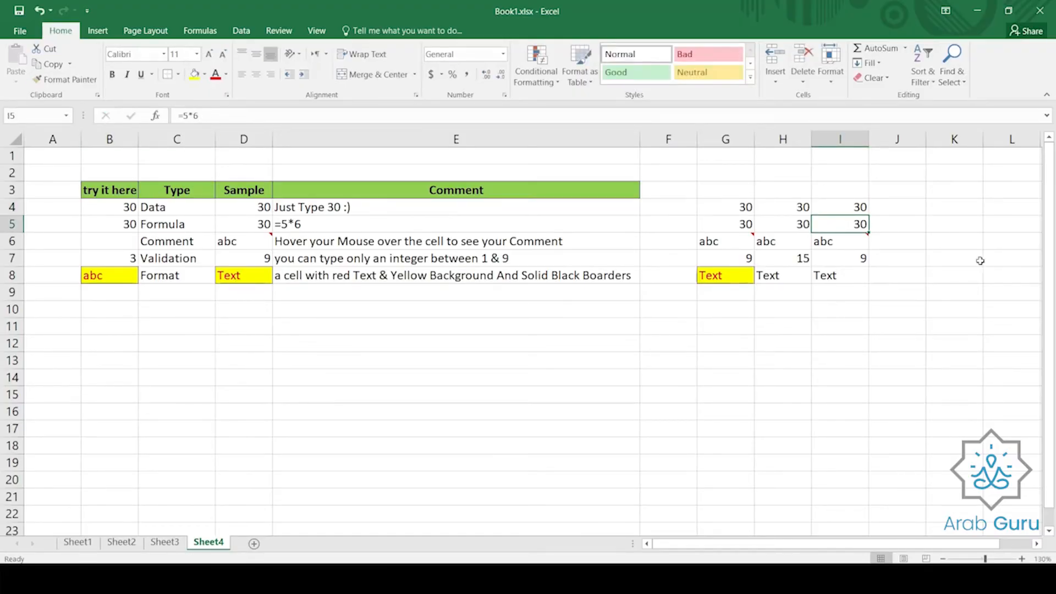
pyautogui.click(829, 245)
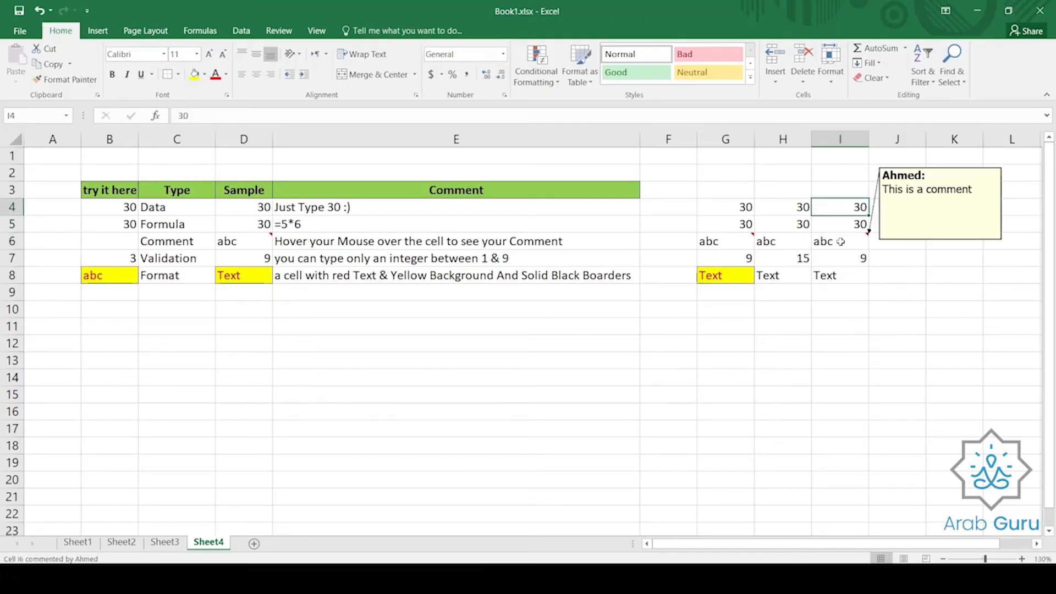
pyautogui.click(197, 115)
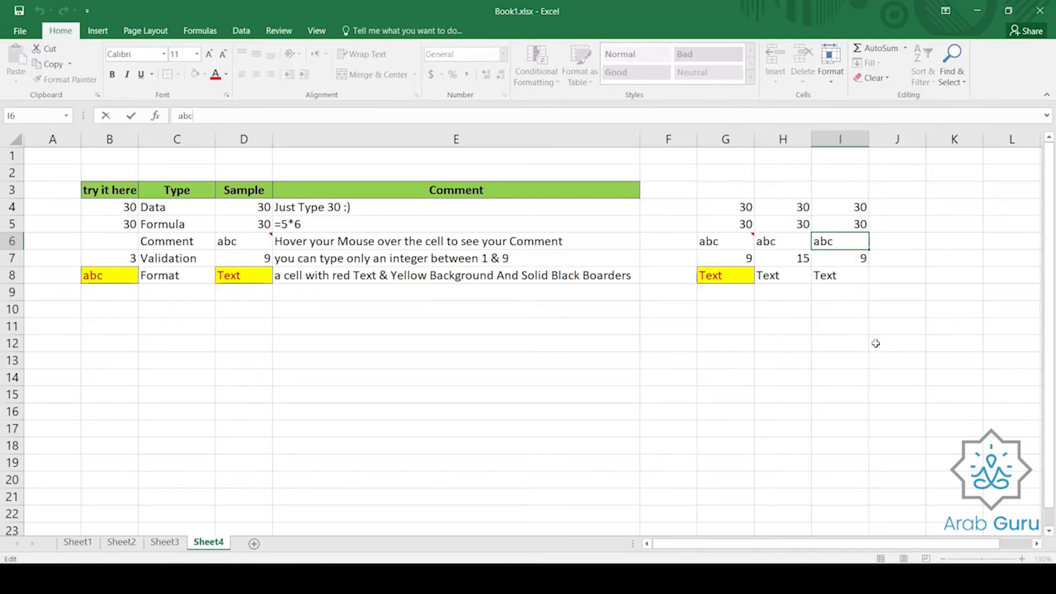
pyautogui.press('Escape')
pyautogui.click(850, 258)
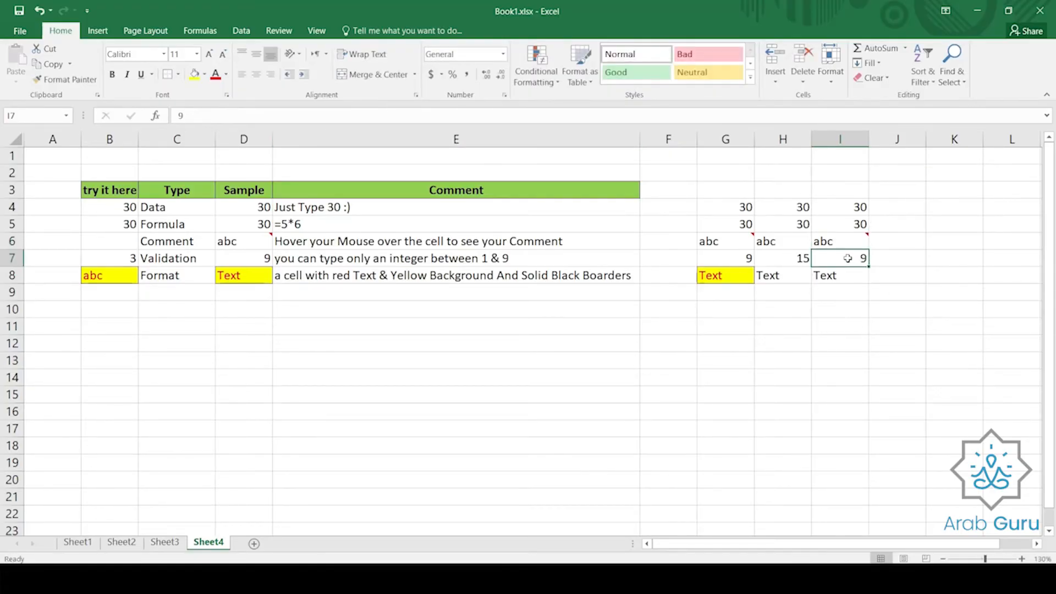
pyautogui.click(849, 278)
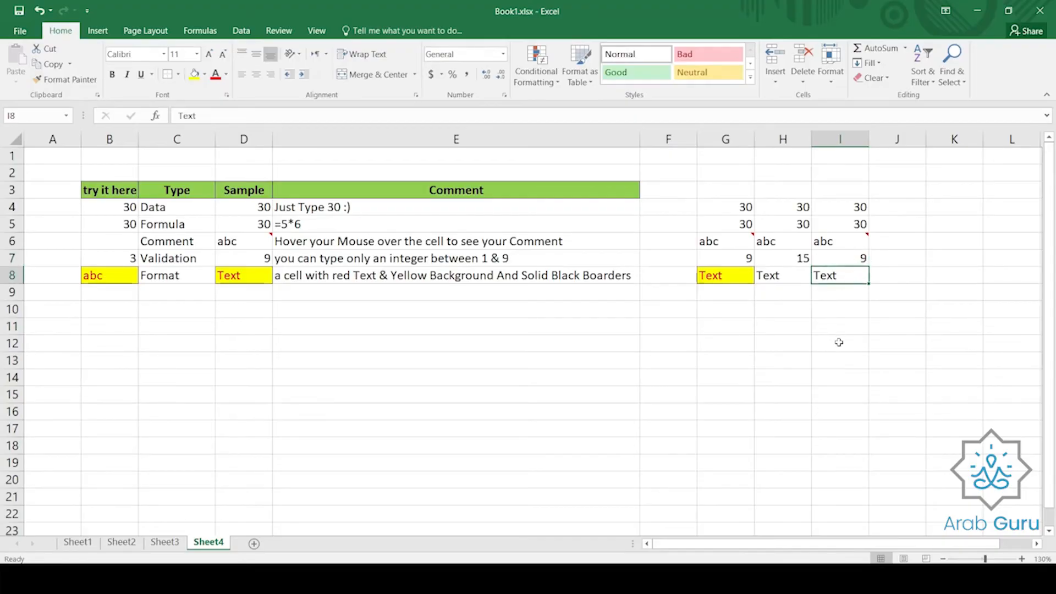
# - Set cell I7 to 12 to test whether the validation was carried over
pyautogui.click(846, 258)
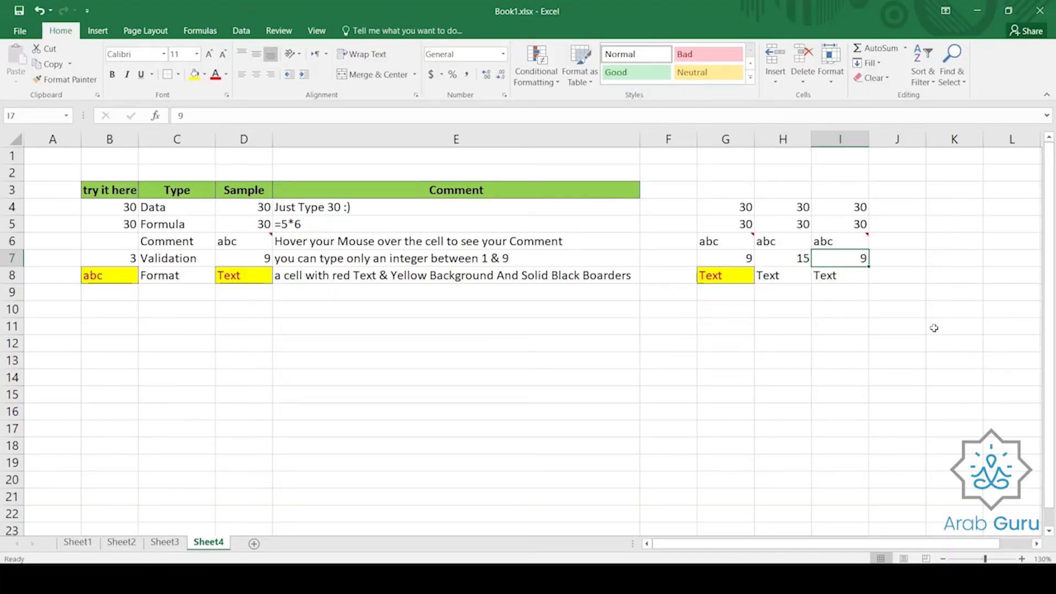
pyautogui.write('12')
pyautogui.press('Return')
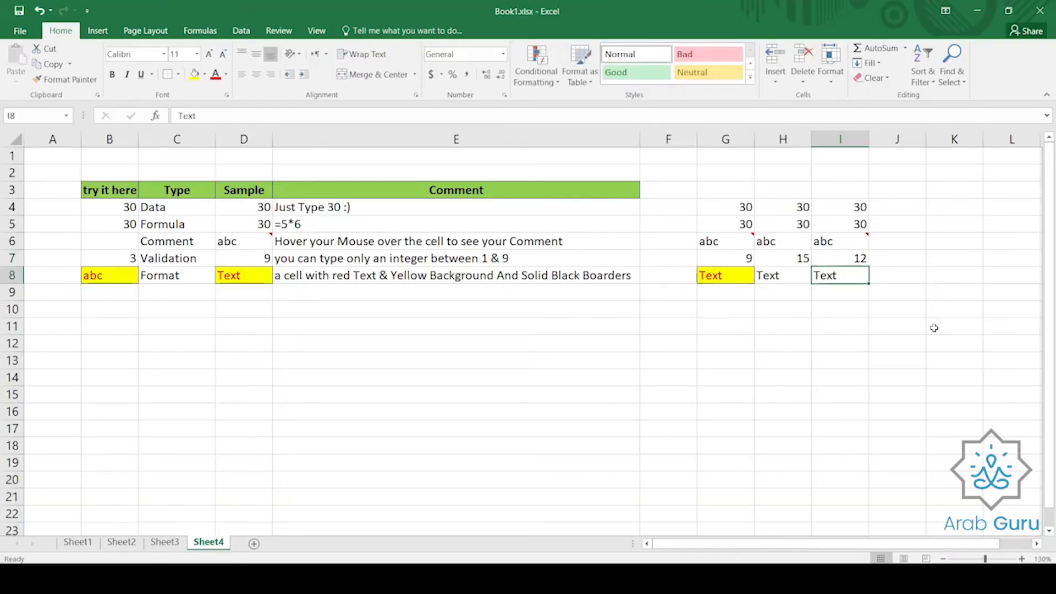
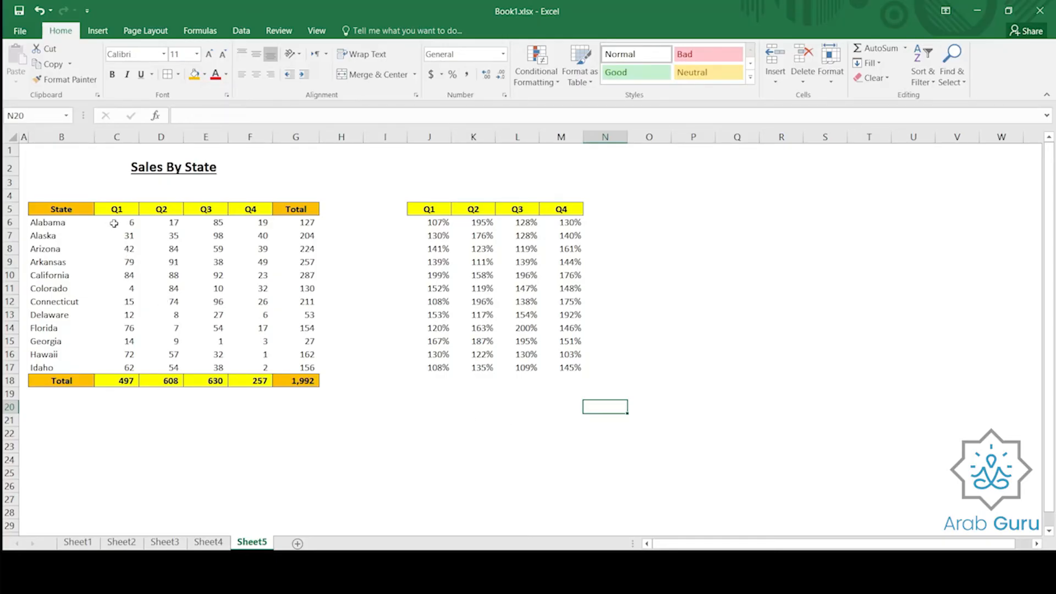
# - Examine the Q1 and Q2 sales of the first state alongside the quarterly percentages in J6:M17 on Sheet5
pyautogui.click(114, 223)
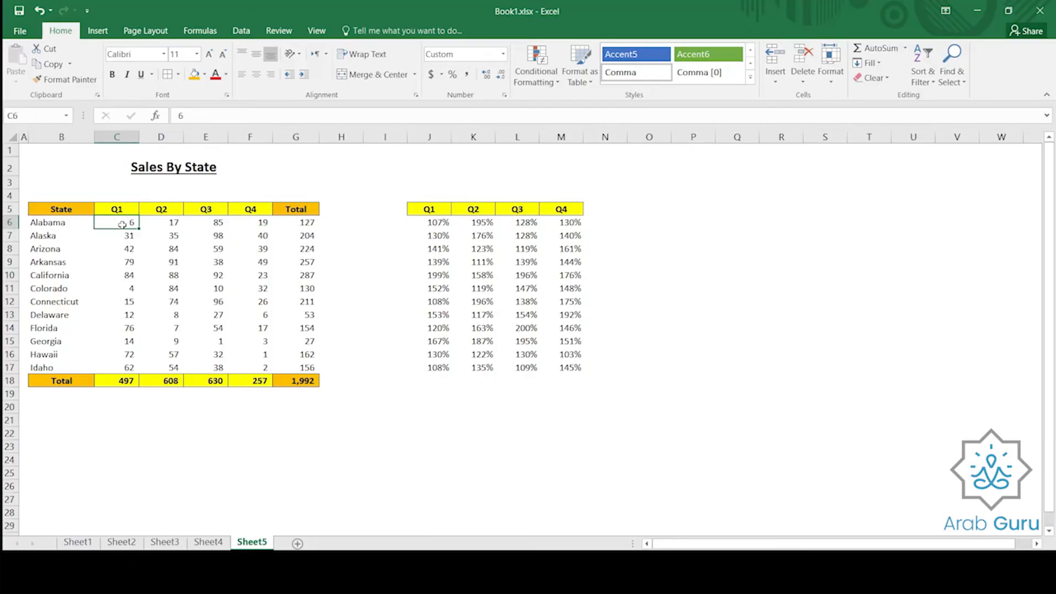
pyautogui.click(168, 223)
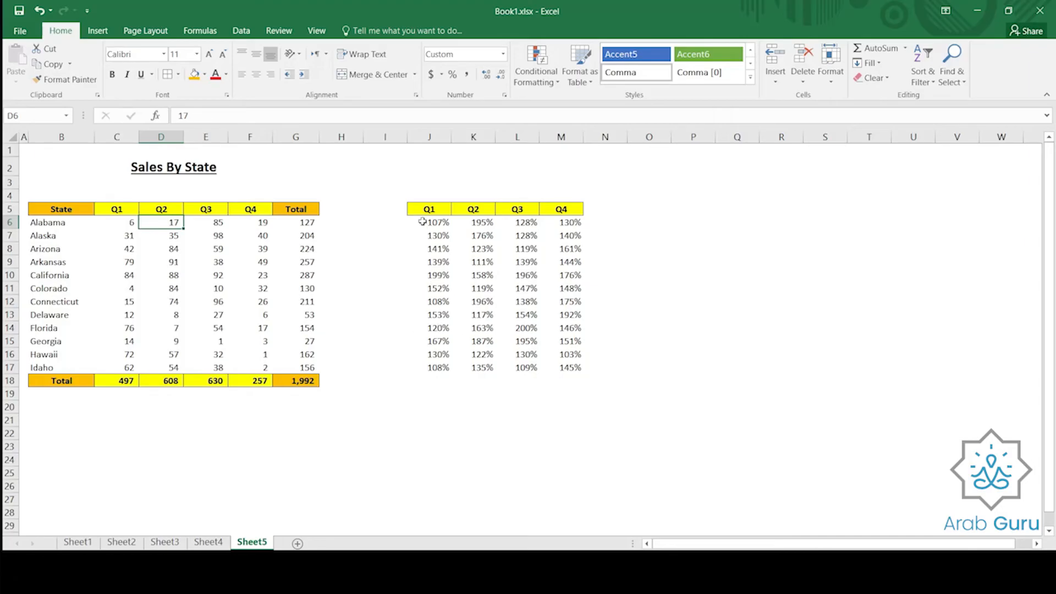
pyautogui.moveTo(420, 222); pyautogui.dragTo(576, 369)
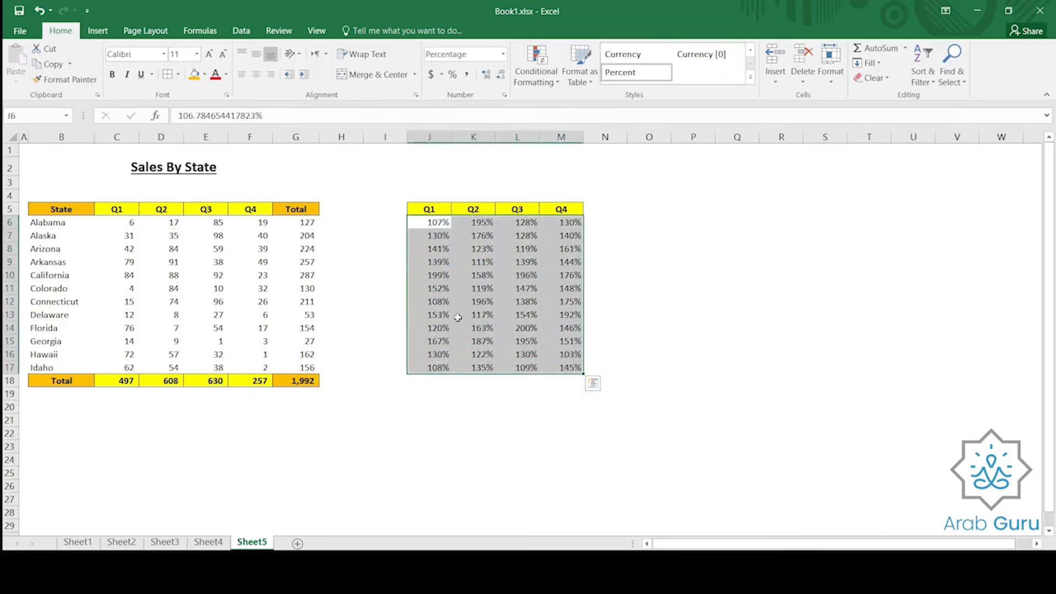
pyautogui.click(128, 222)
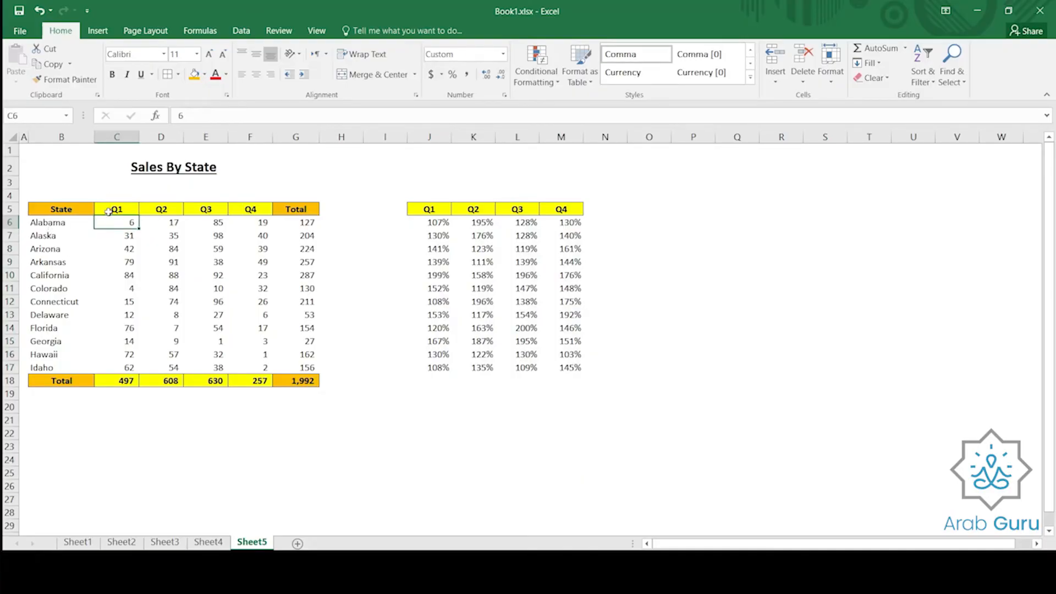
pyautogui.click(429, 226)
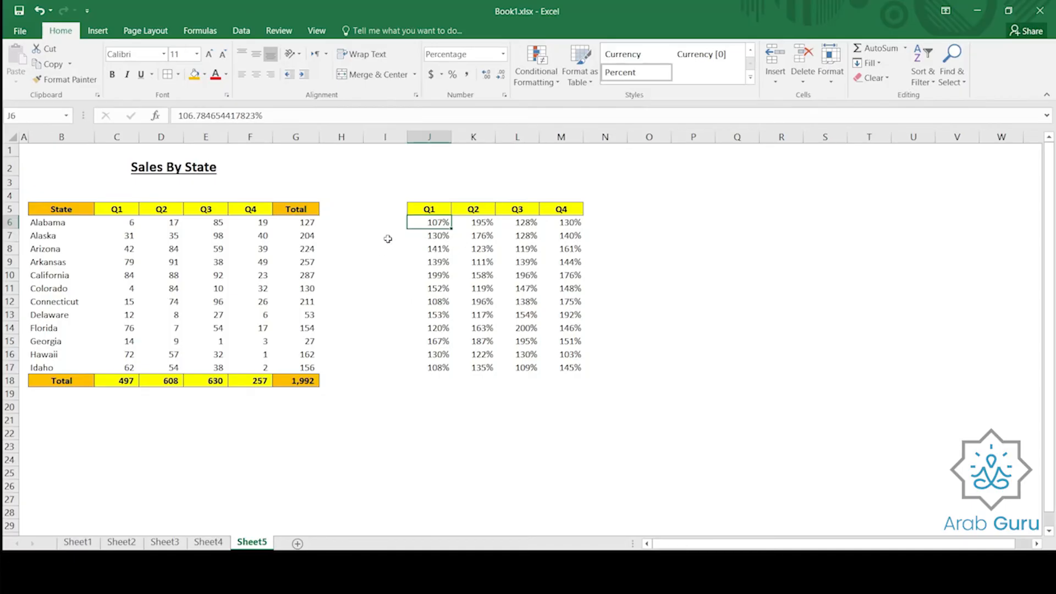
pyautogui.click(471, 223)
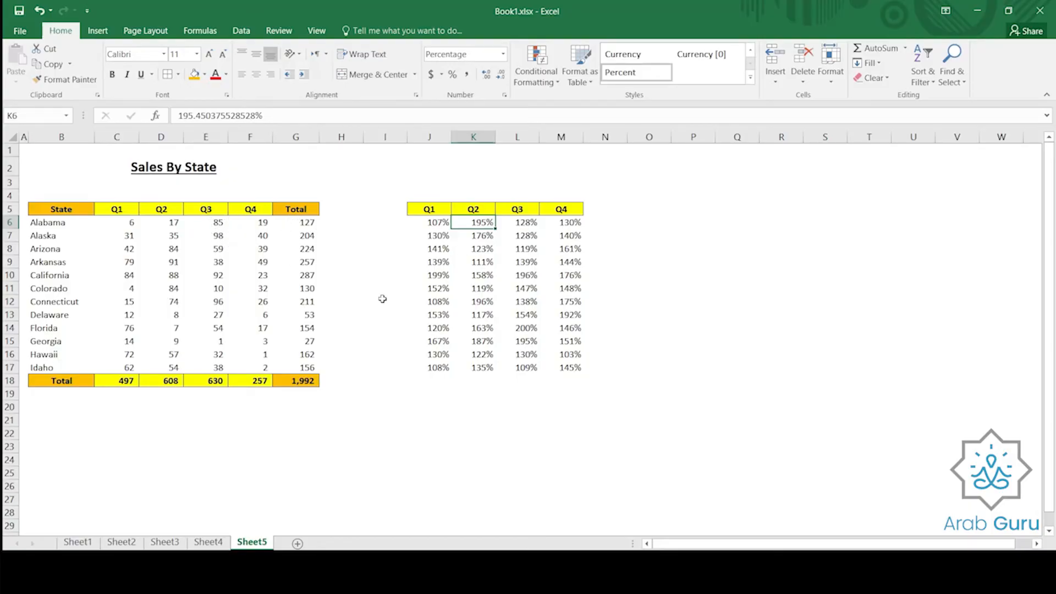
# - Copy the quarterly percentages in J6:M17
pyautogui.moveTo(432, 223); pyautogui.dragTo(566, 368)
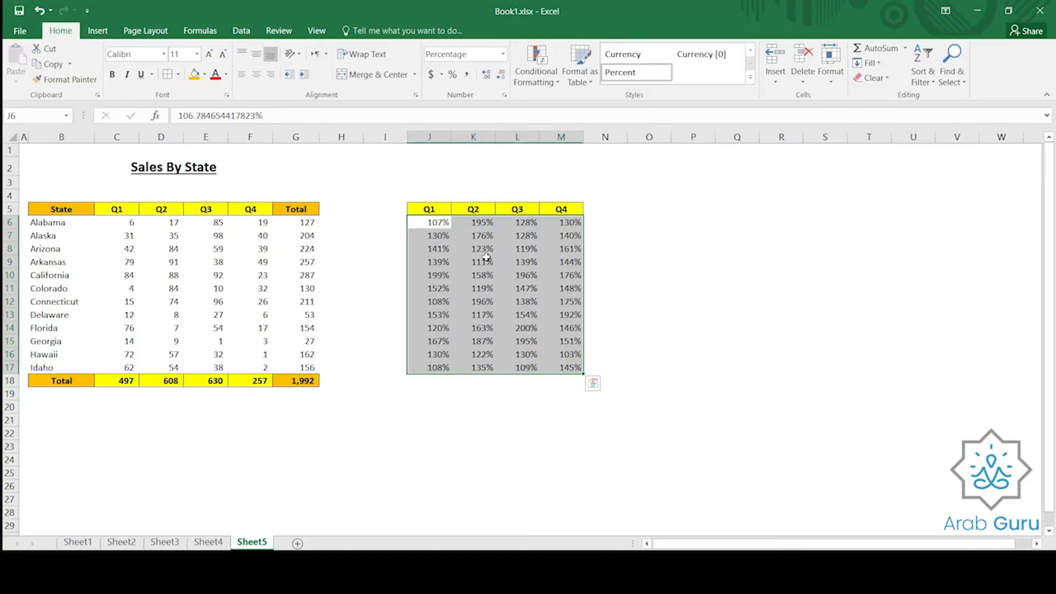
pyautogui.rightClick(486, 257)
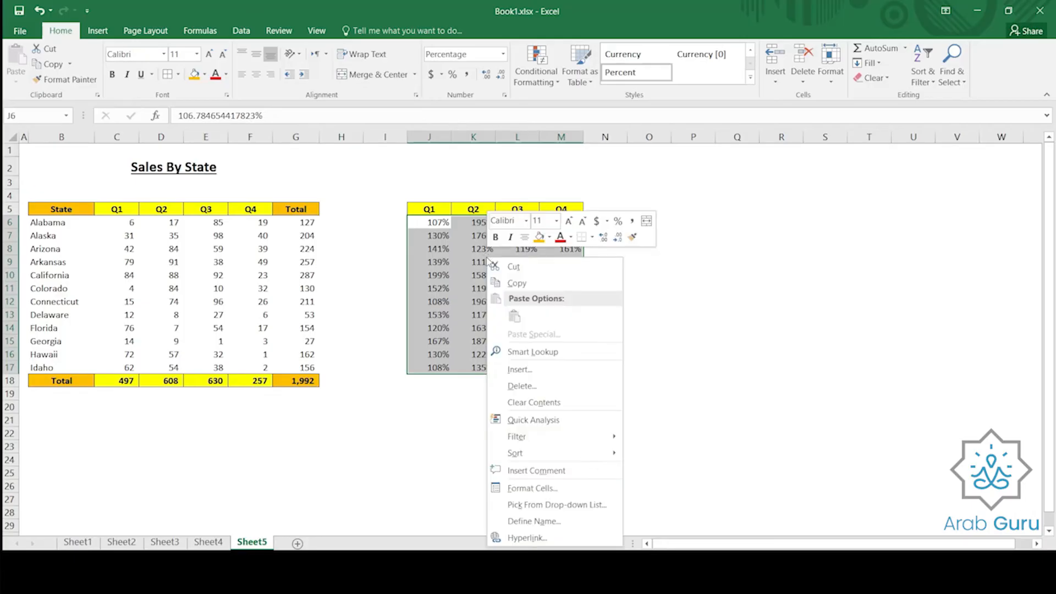
pyautogui.click(517, 283)
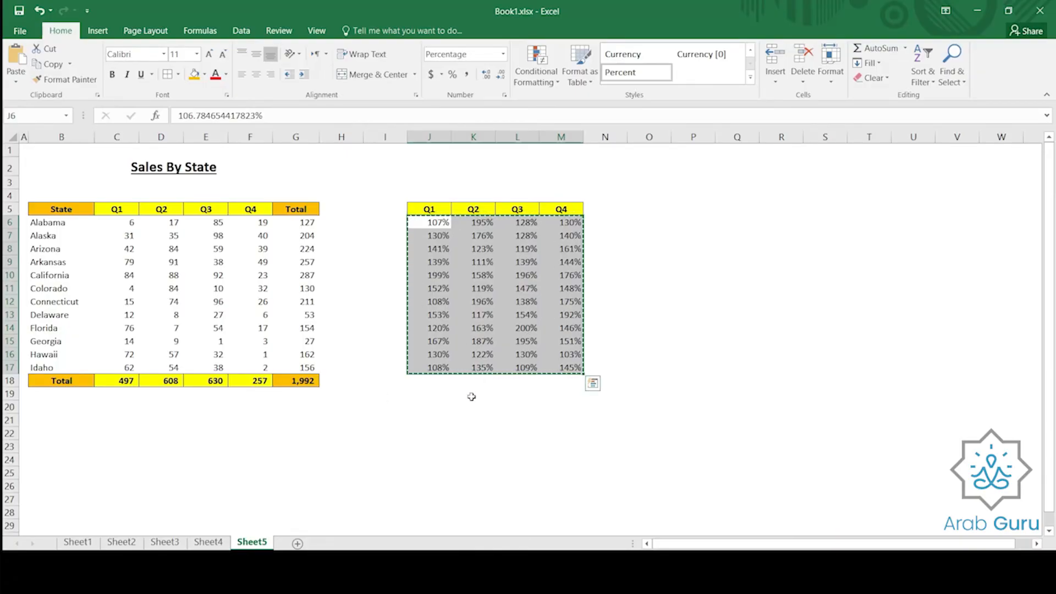
# - Multiply the sales in C6:F17 by the copied percentages with Paste Special, using Values and the Multiply operation
pyautogui.rightClick(123, 226)
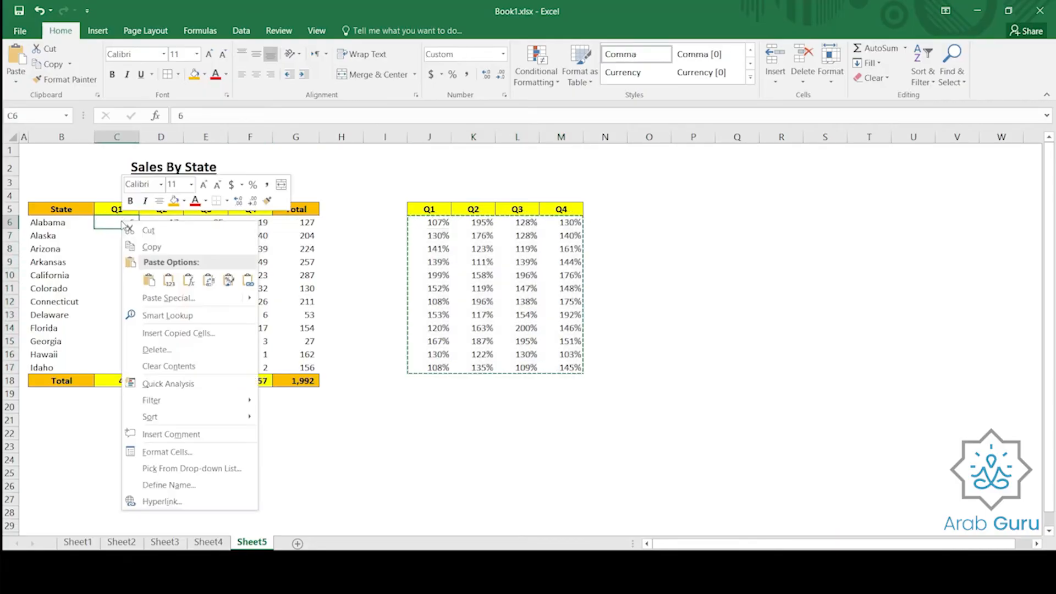
pyautogui.click(104, 224)
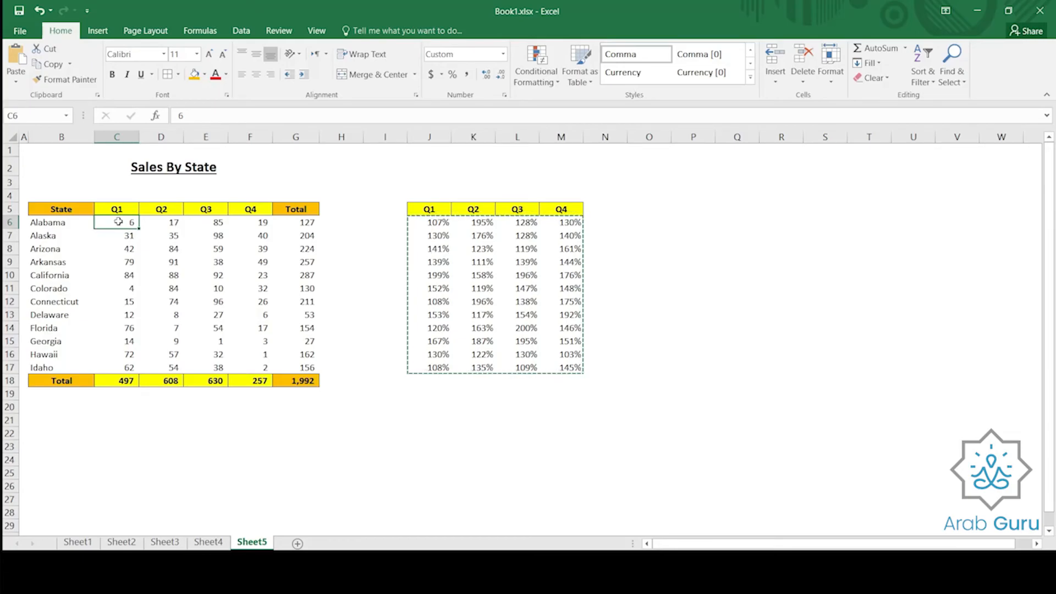
pyautogui.moveTo(122, 223); pyautogui.dragTo(256, 367)
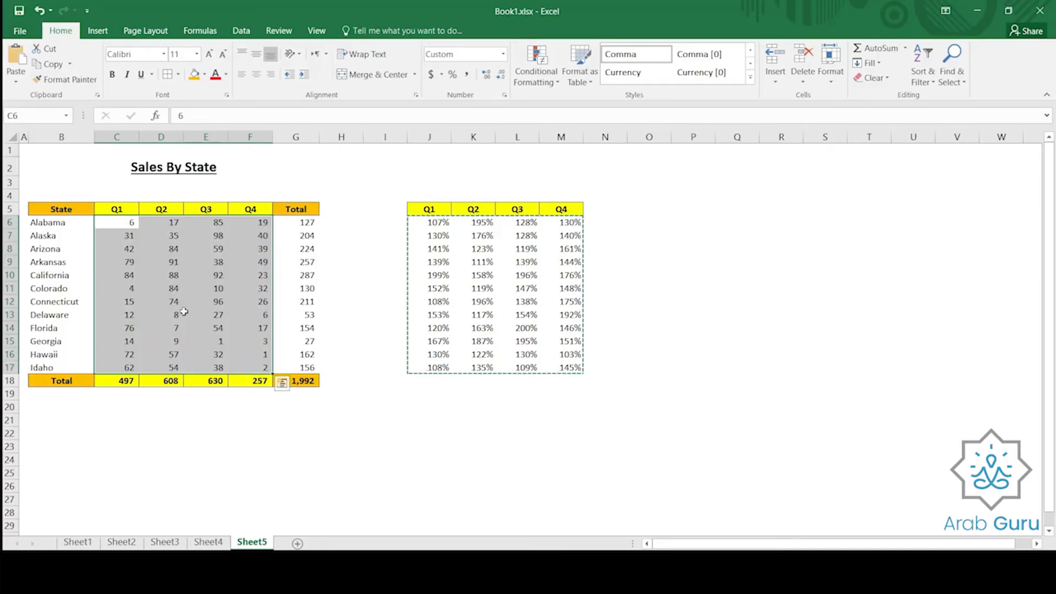
pyautogui.rightClick(122, 235)
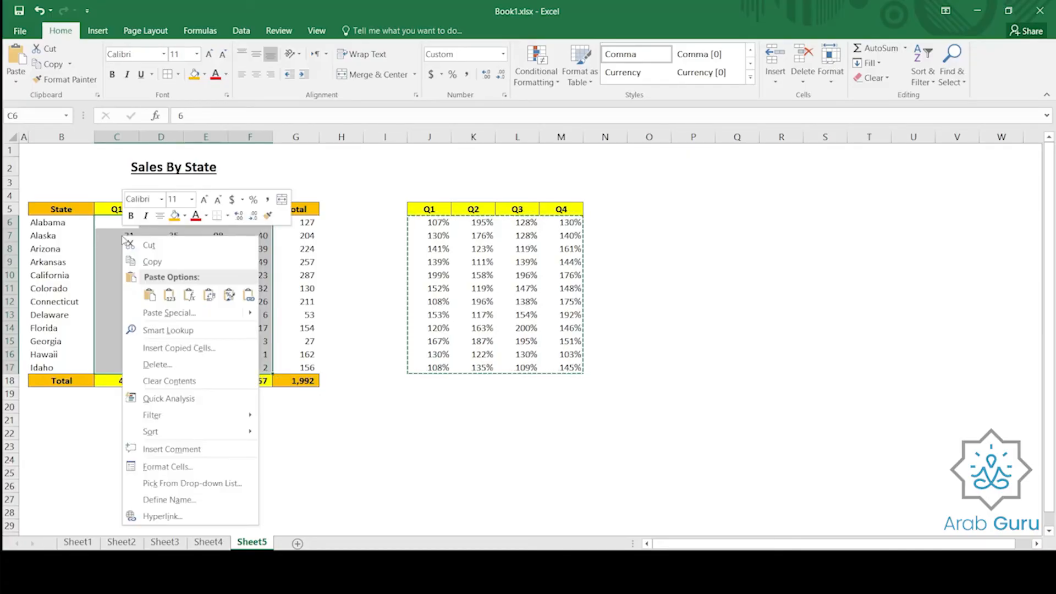
pyautogui.moveTo(145, 315)
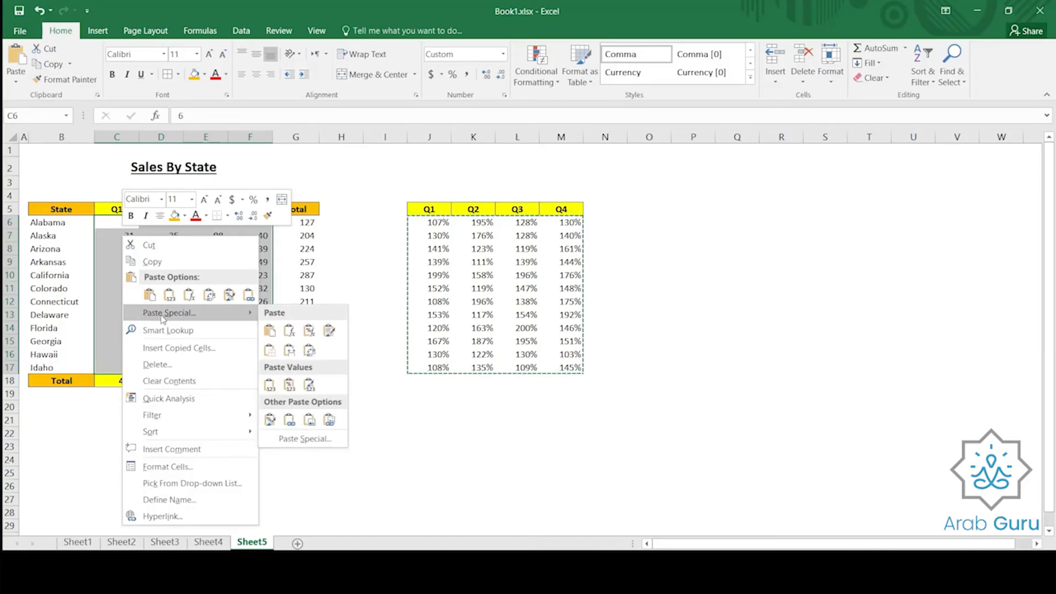
pyautogui.click(189, 318)
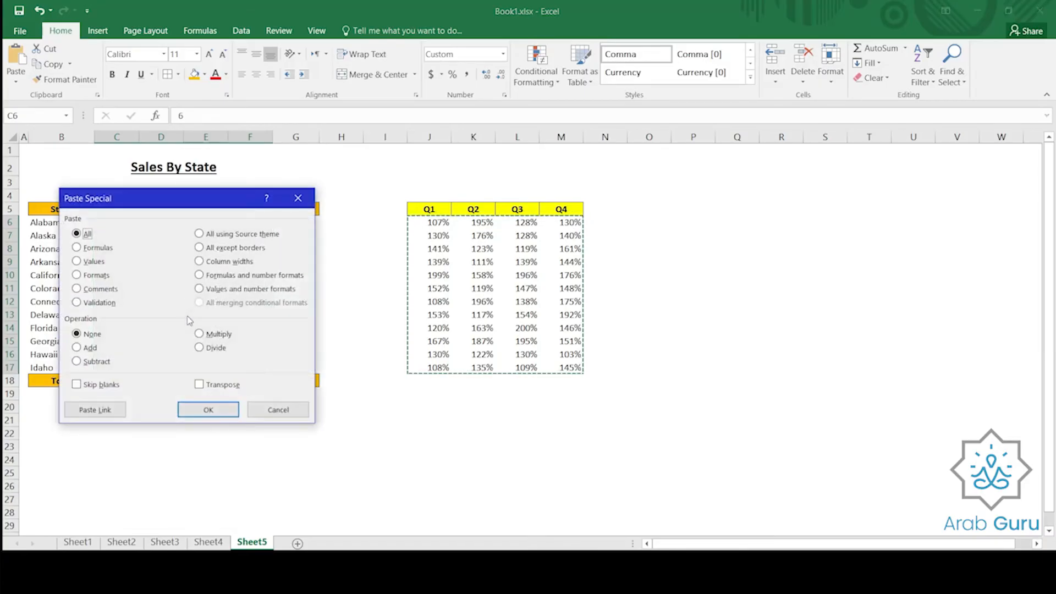
pyautogui.moveTo(198, 203); pyautogui.dragTo(619, 179)
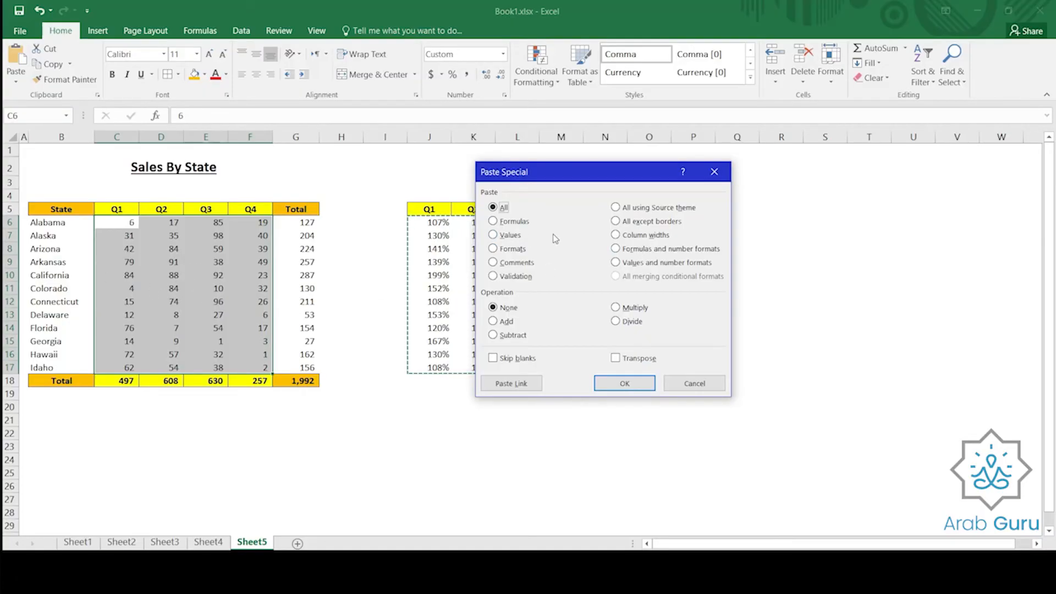
pyautogui.click(493, 235)
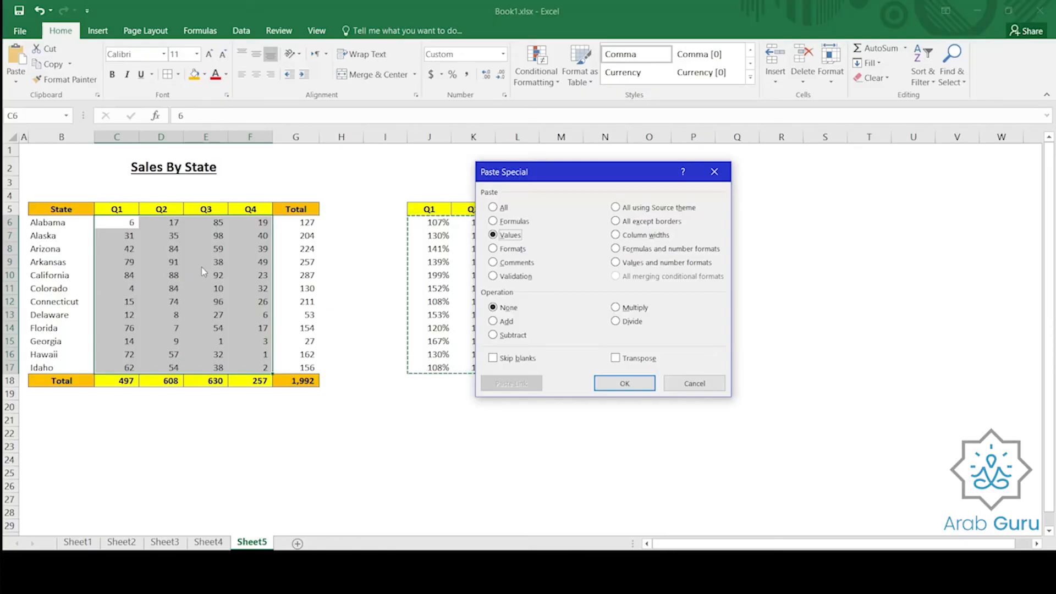
pyautogui.click(626, 309)
pyautogui.moveTo(634, 176); pyautogui.dragTo(831, 175)
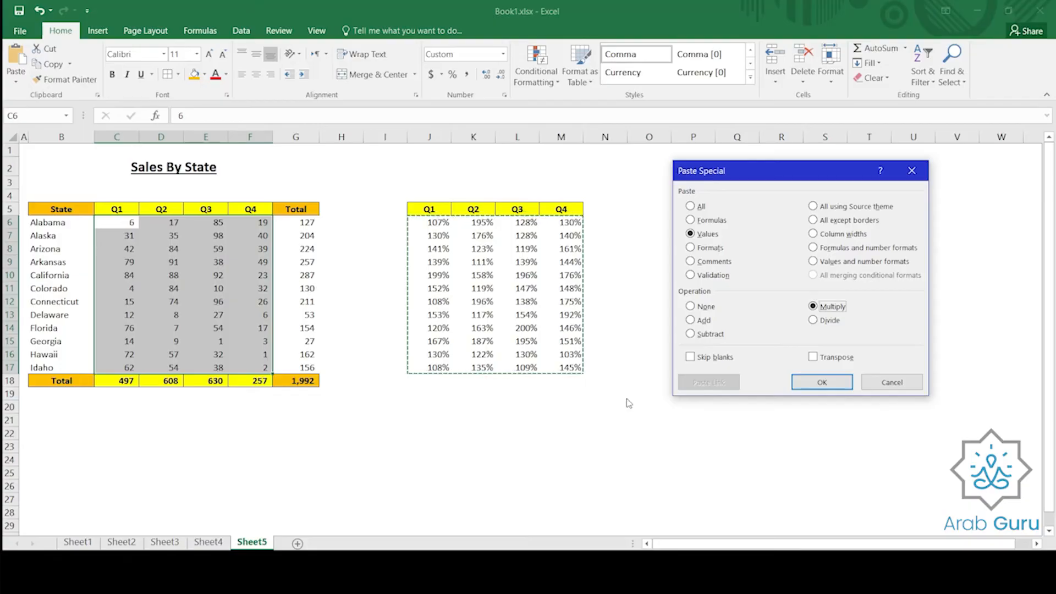
pyautogui.click(845, 388)
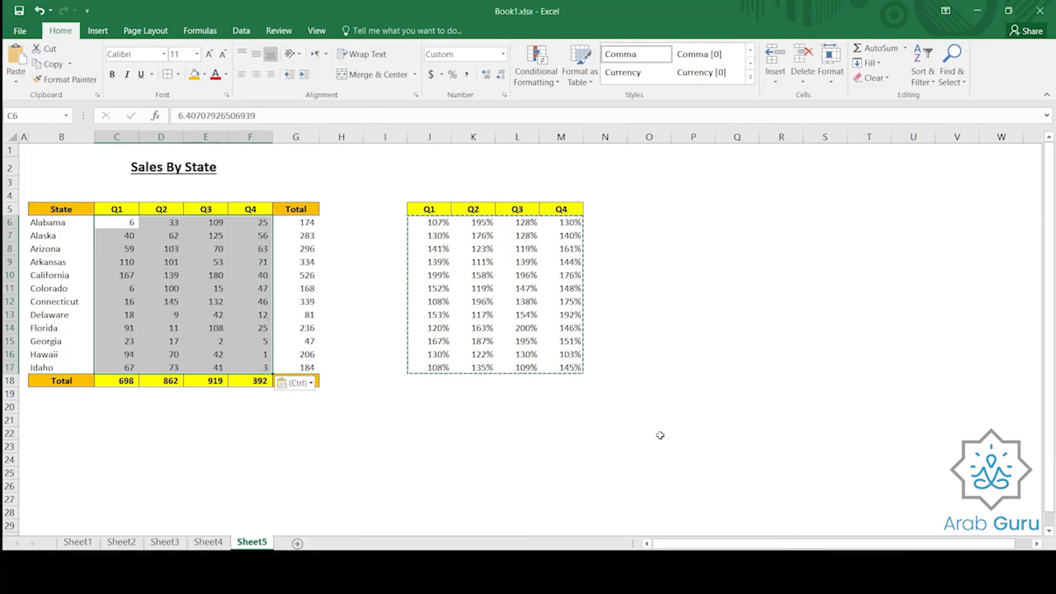
pyautogui.press('Escape')
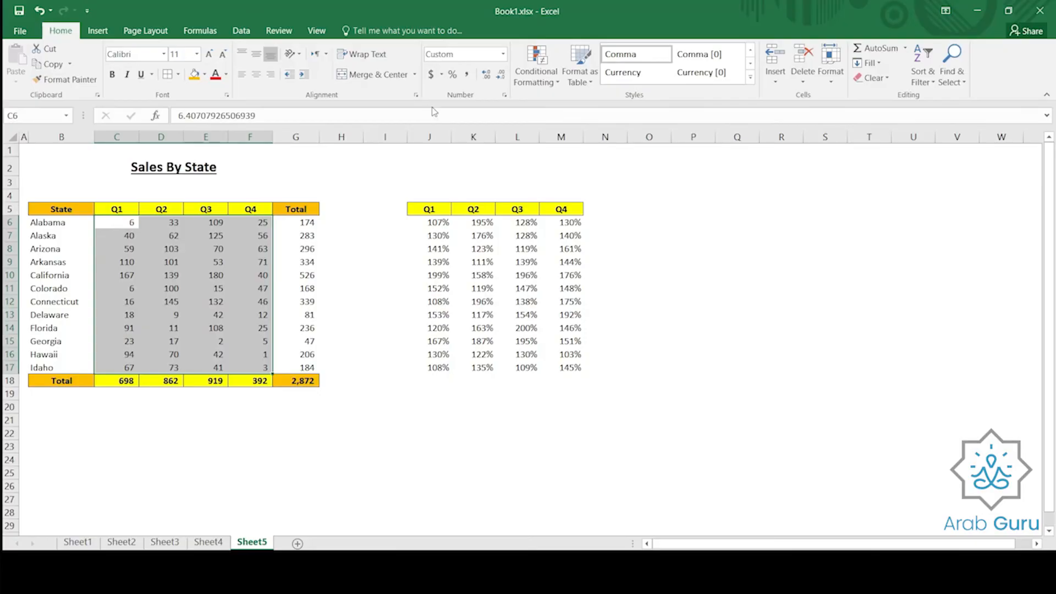
# - Apply the comma number format to C6:F17, compare D6 with the percentage in K6, and undo the format
pyautogui.click(467, 75)
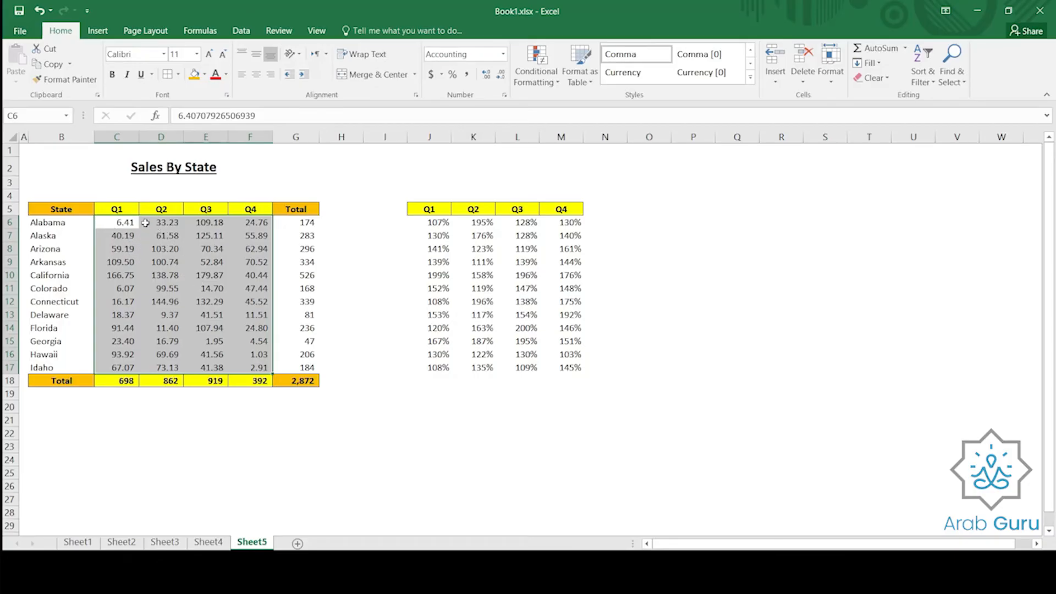
pyautogui.click(162, 221)
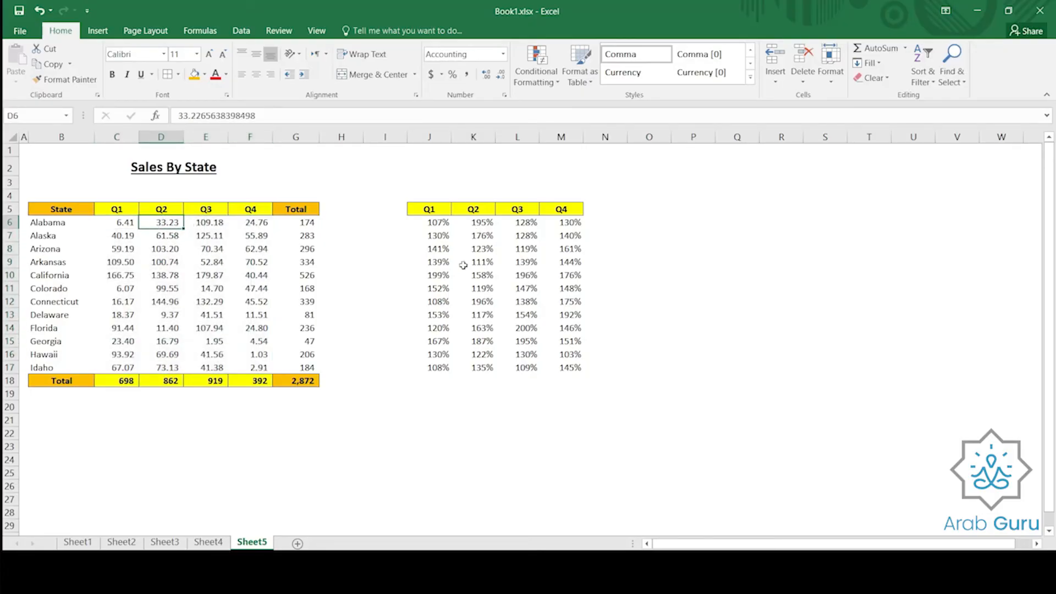
pyautogui.click(490, 224)
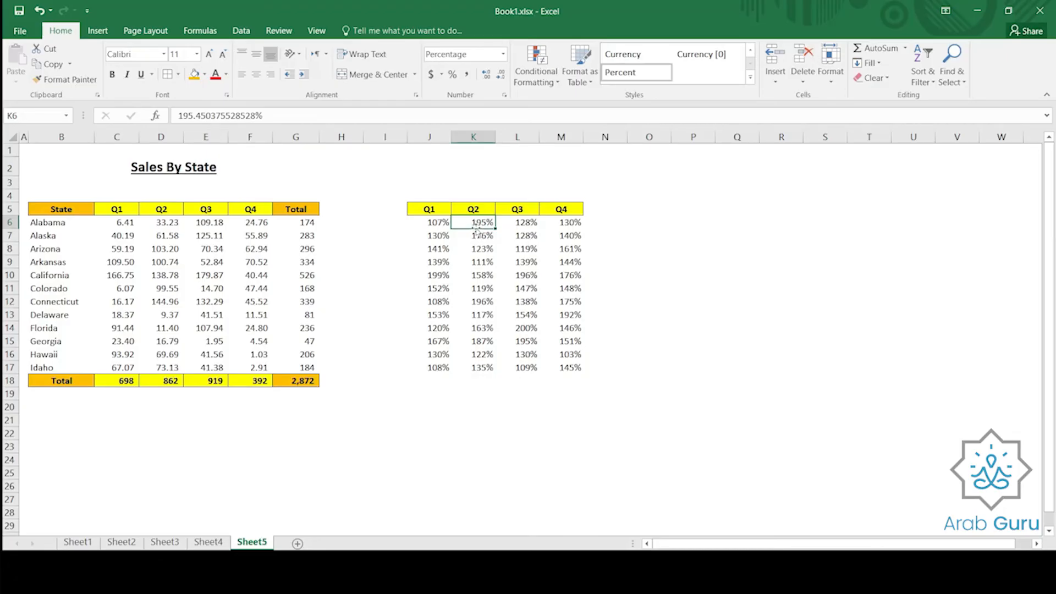
pyautogui.click(171, 224)
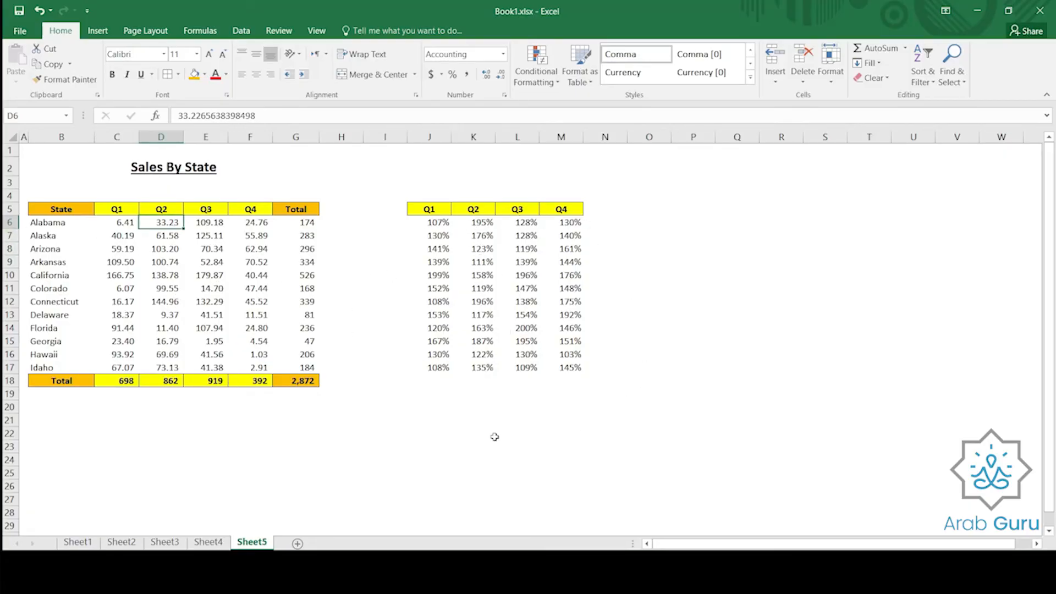
pyautogui.hotkey('ctrl', 'z')
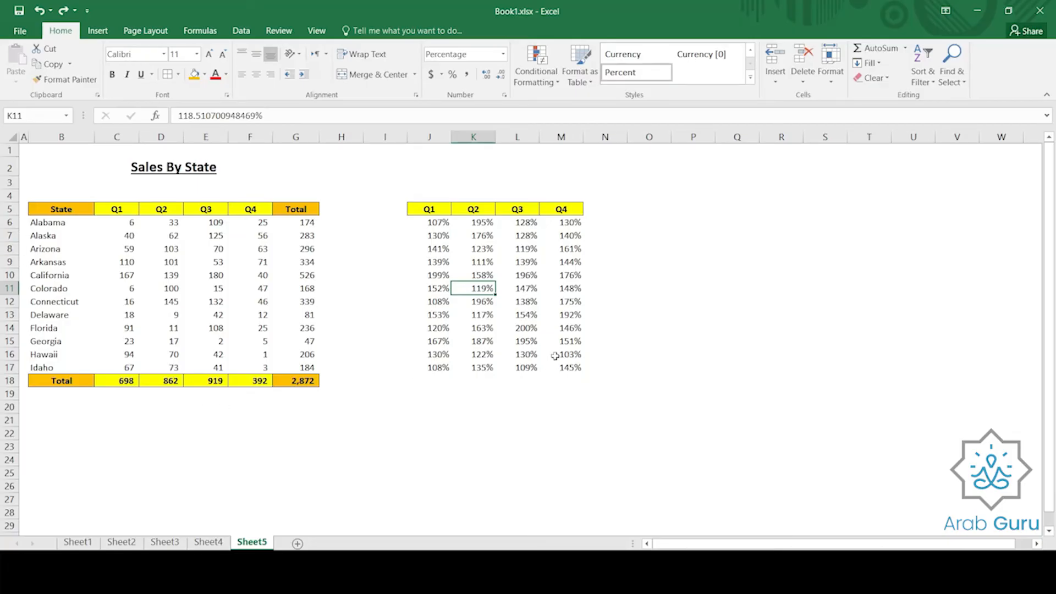
# - Replace the Colorado Q2 percentage in K11 with 100%
pyautogui.press('Delete')
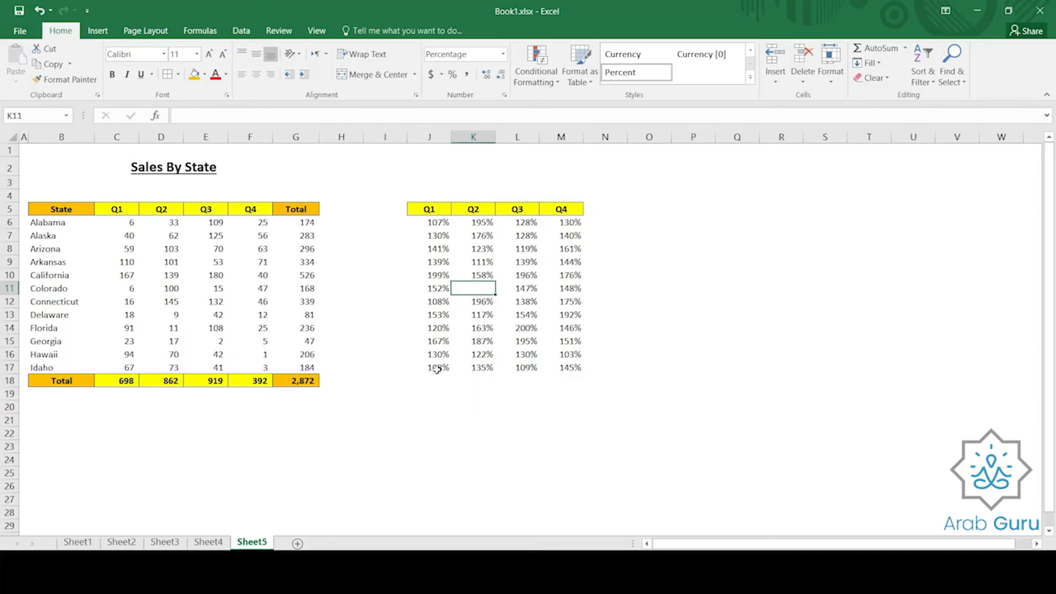
pyautogui.write('100')
pyautogui.press('Return')
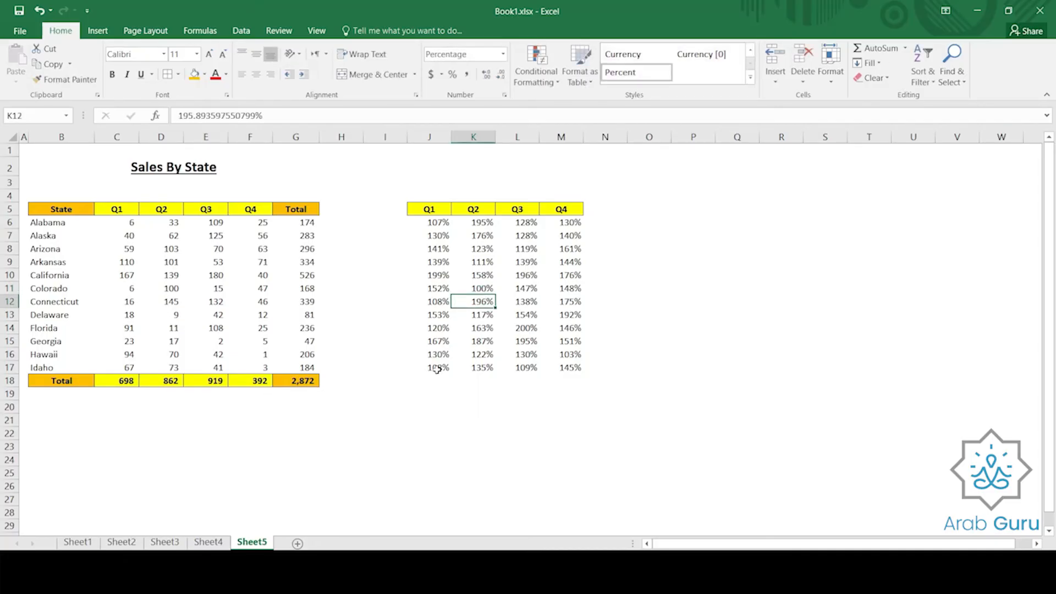
pyautogui.press('Up')
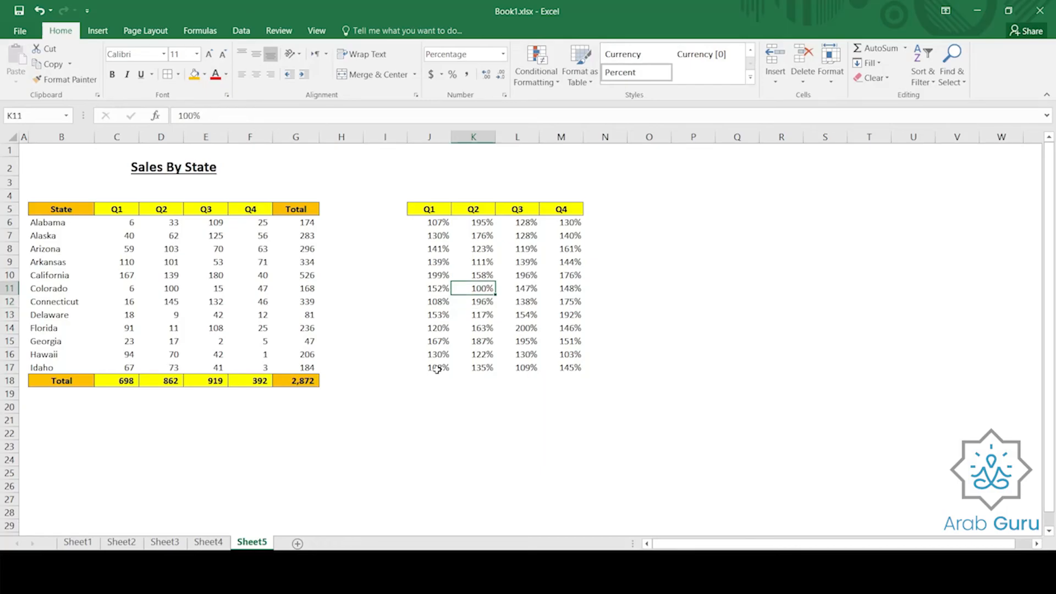
# - Clear the percentages in K11, M13, L8, J7, J15 and K16 to leave blank cells in the percentage table
pyautogui.press('Delete')
pyautogui.press('Right')
pyautogui.press('Right')
pyautogui.press('Down')
pyautogui.press('Down')
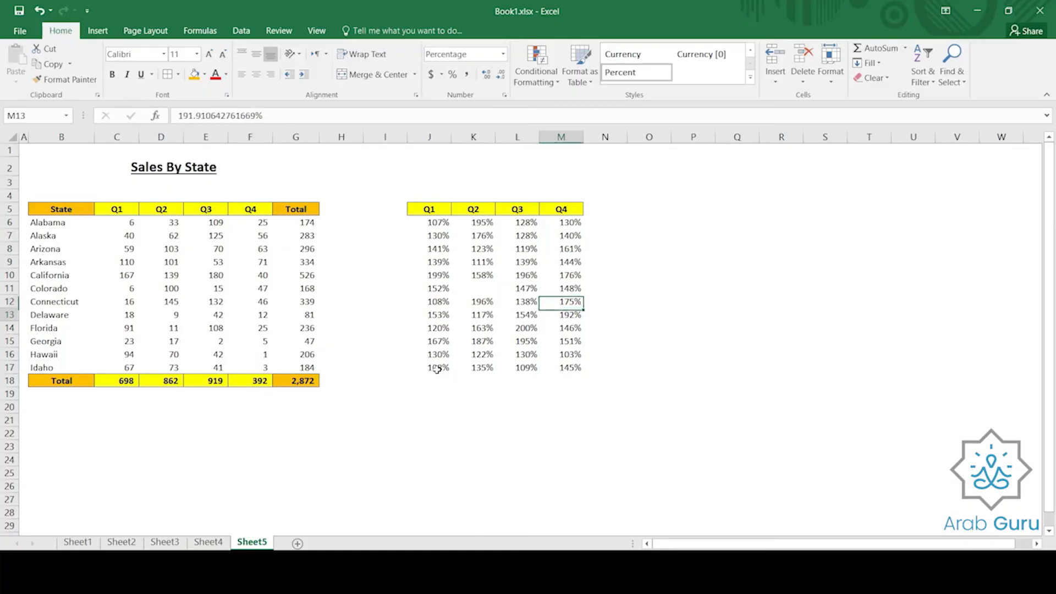
pyautogui.press('Delete')
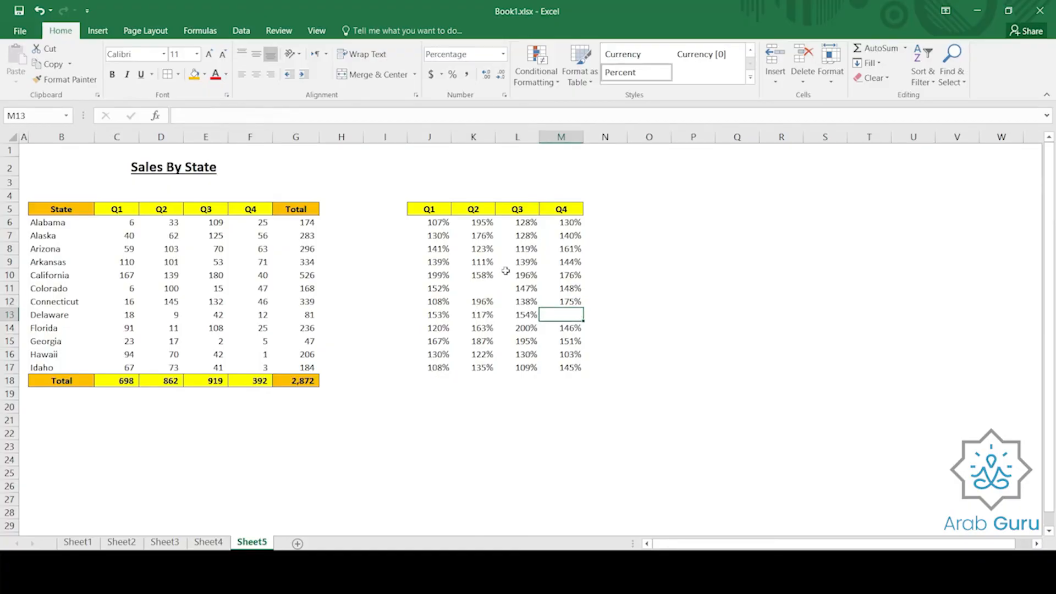
pyautogui.click(523, 249)
pyautogui.press('Delete')
pyautogui.click(434, 234)
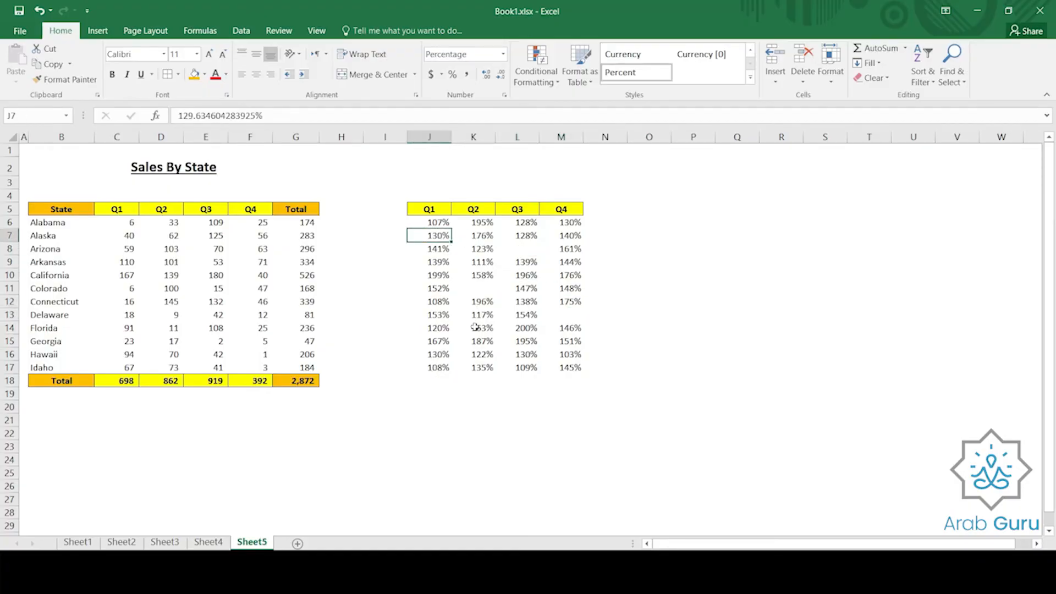
pyautogui.press('Delete')
pyautogui.click(436, 343)
pyautogui.press('Delete')
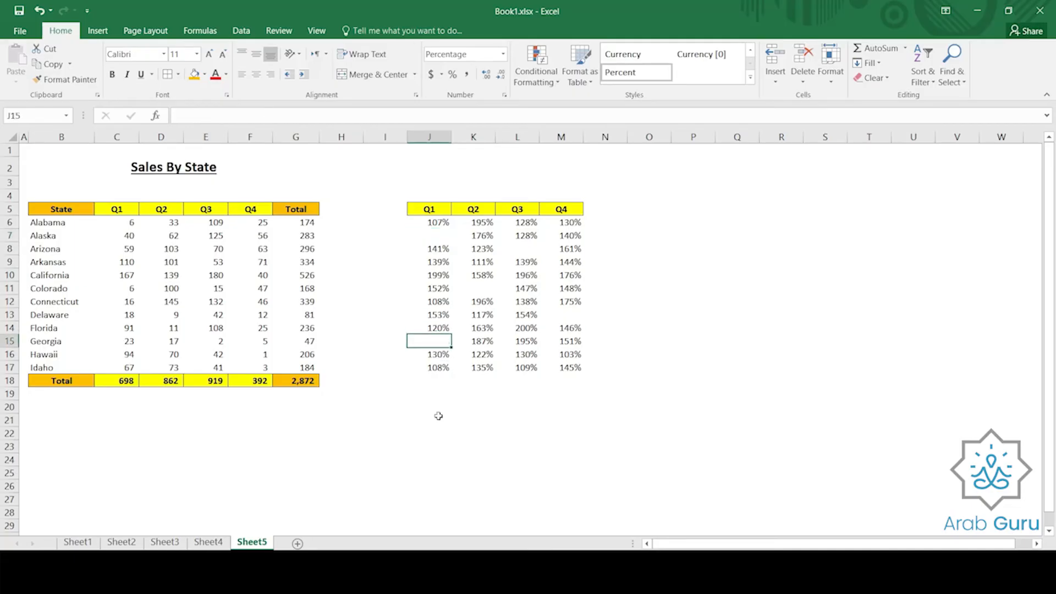
pyautogui.click(478, 362)
pyautogui.press('Delete')
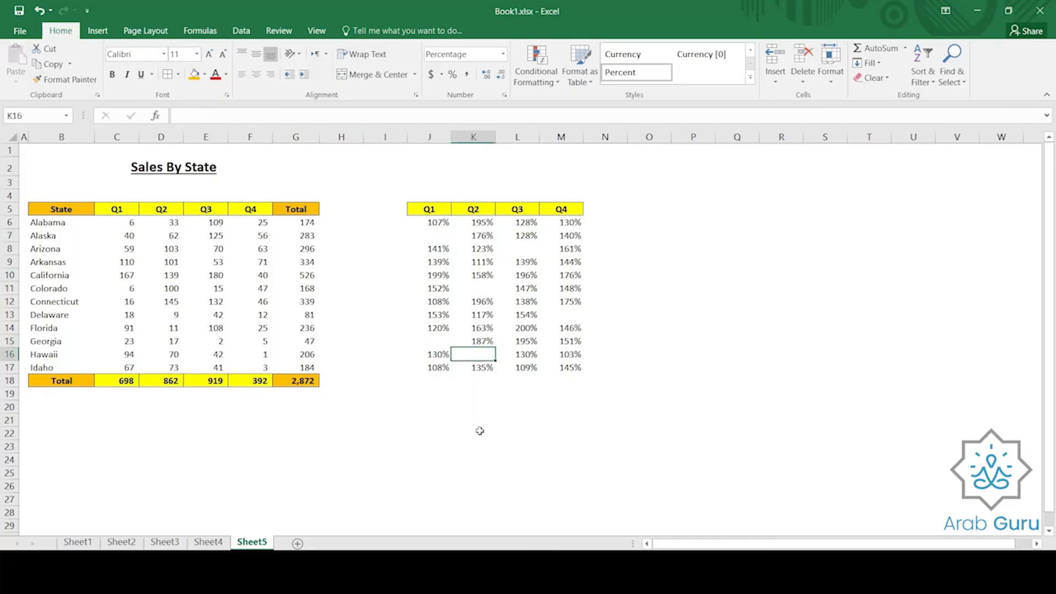
pyautogui.click(563, 404)
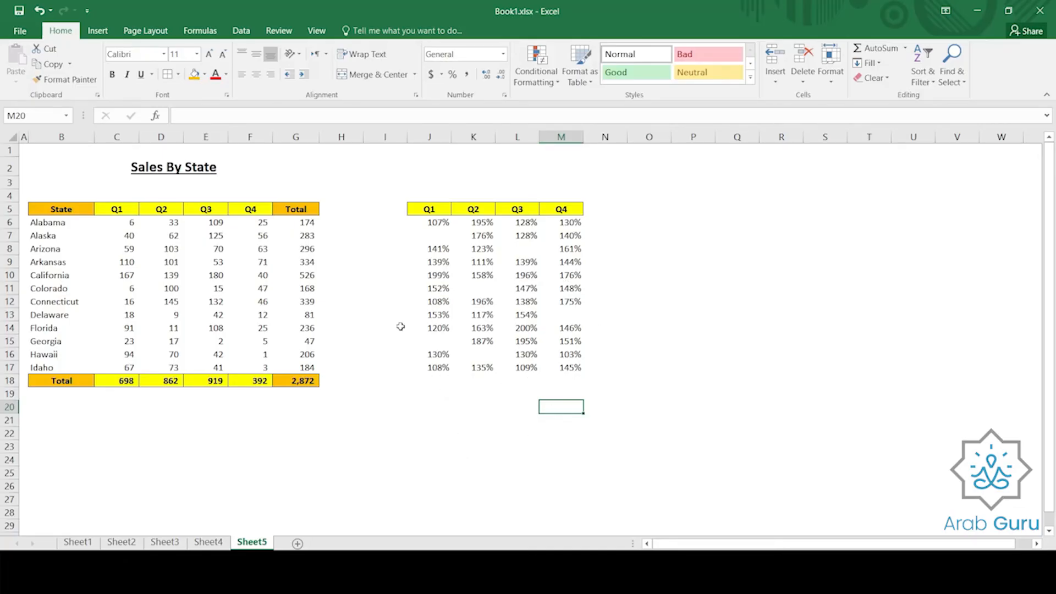
# - Compare the blank percentage cells J7 and K11 with the matching sales cells C7 and D11
pyautogui.click(430, 235)
pyautogui.click(128, 237)
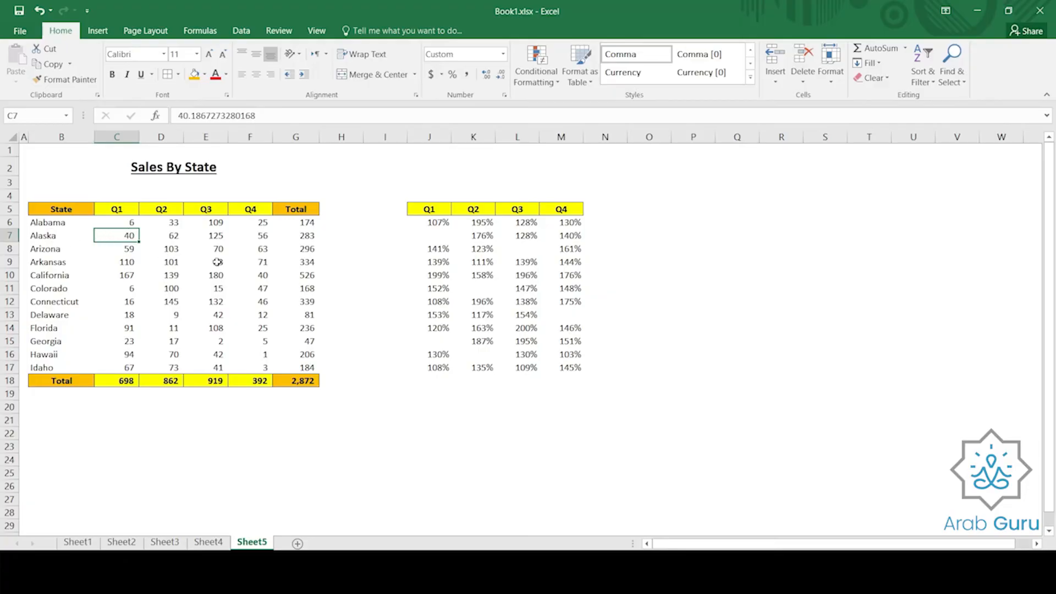
pyautogui.click(438, 236)
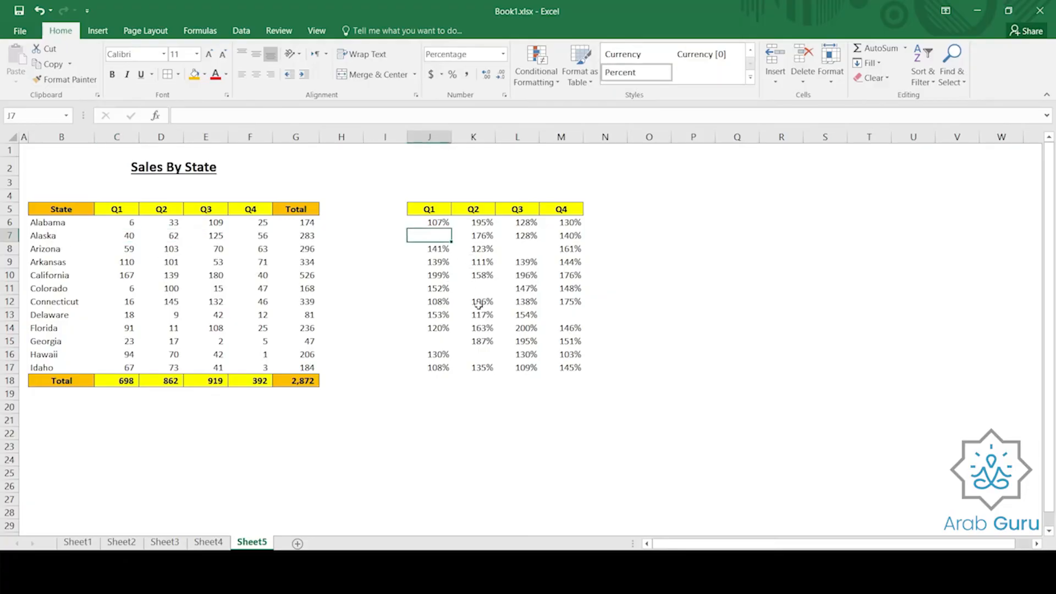
pyautogui.moveTo(476, 288); pyautogui.dragTo(73, 290)
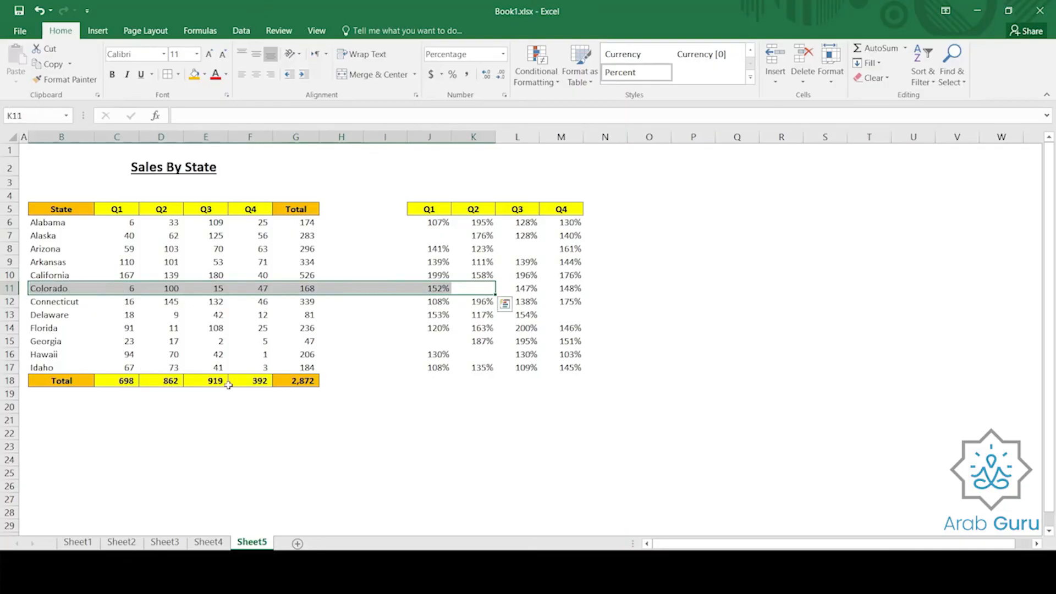
pyautogui.click(73, 289)
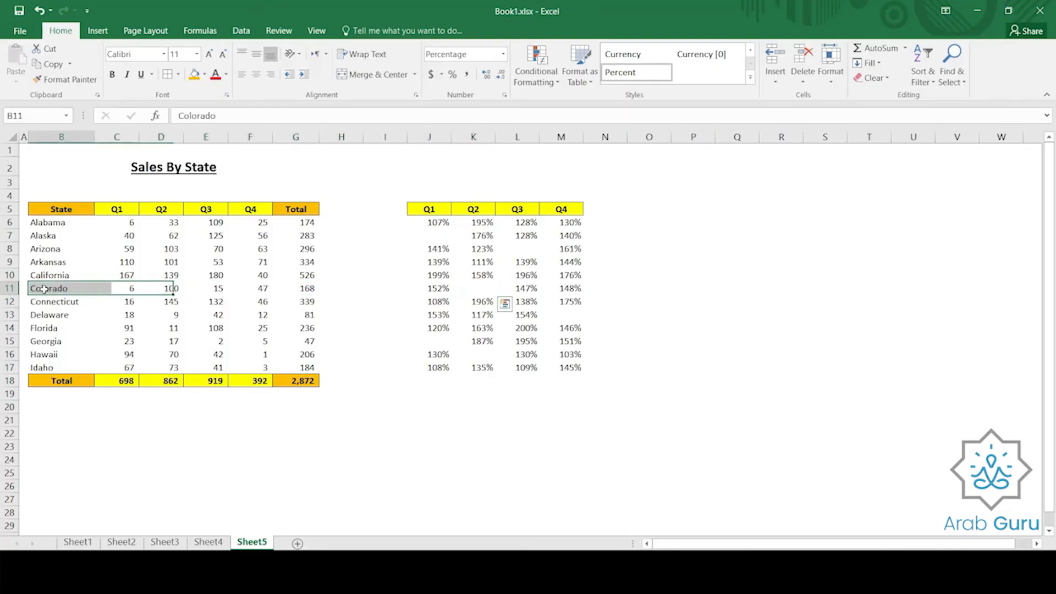
pyautogui.click(163, 291)
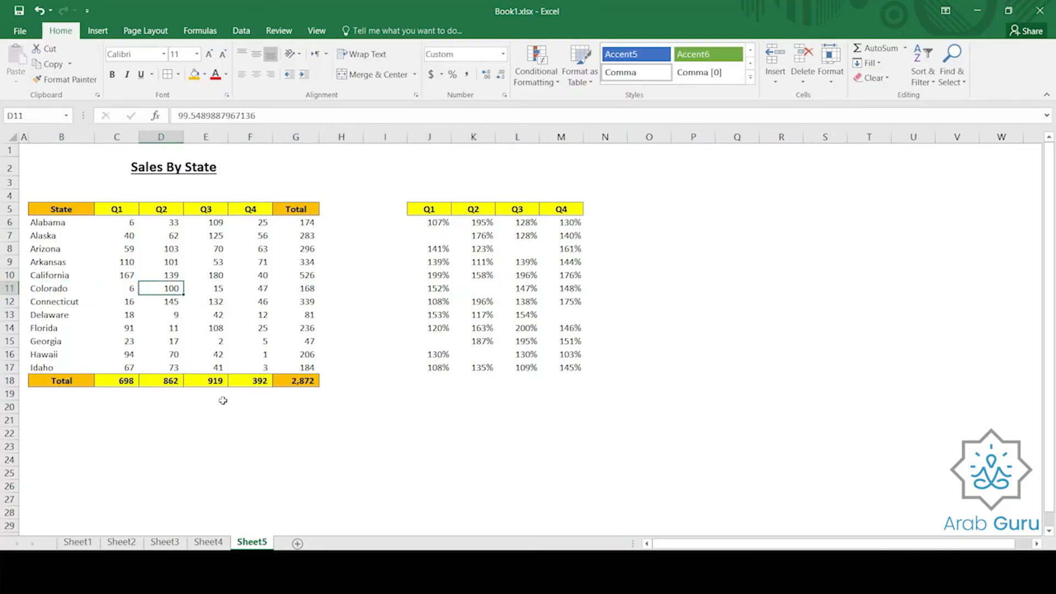
pyautogui.click(479, 291)
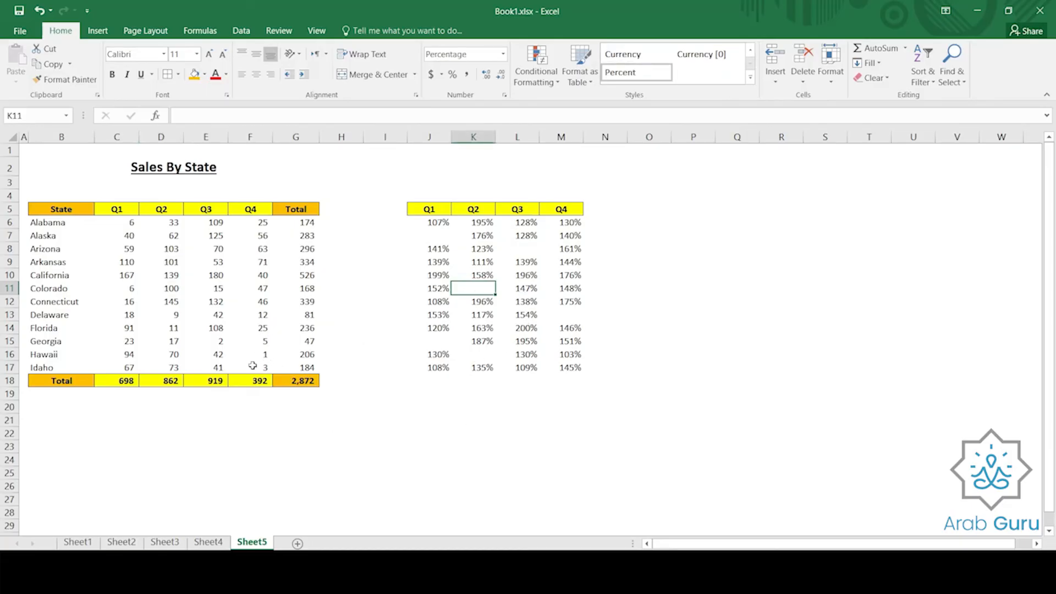
# - Copy the percentage table J6:M17, including its blank cells
pyautogui.moveTo(439, 223); pyautogui.dragTo(558, 368)
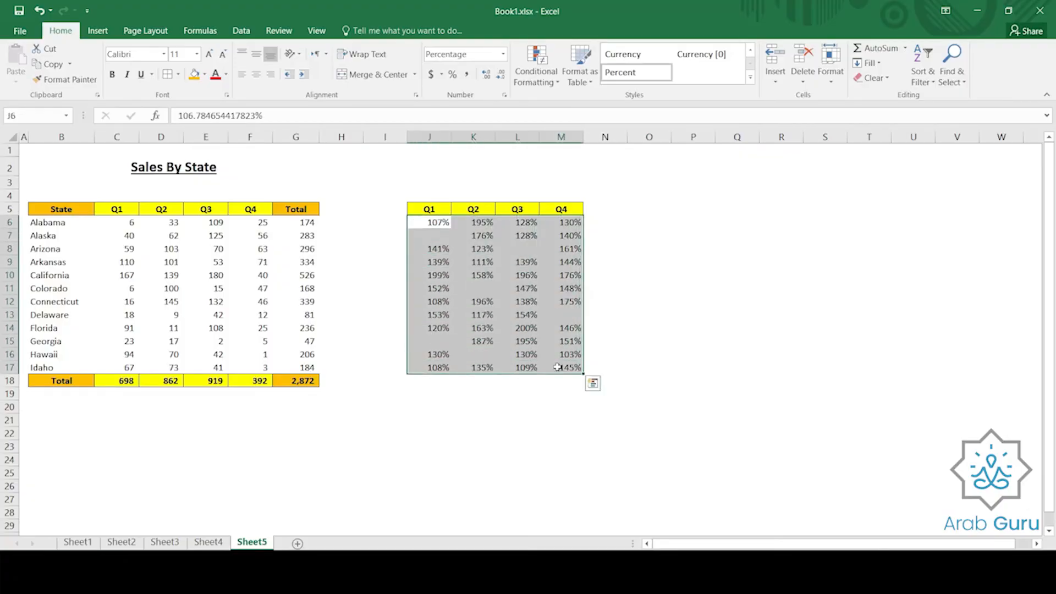
pyautogui.rightClick(502, 262)
pyautogui.click(532, 289)
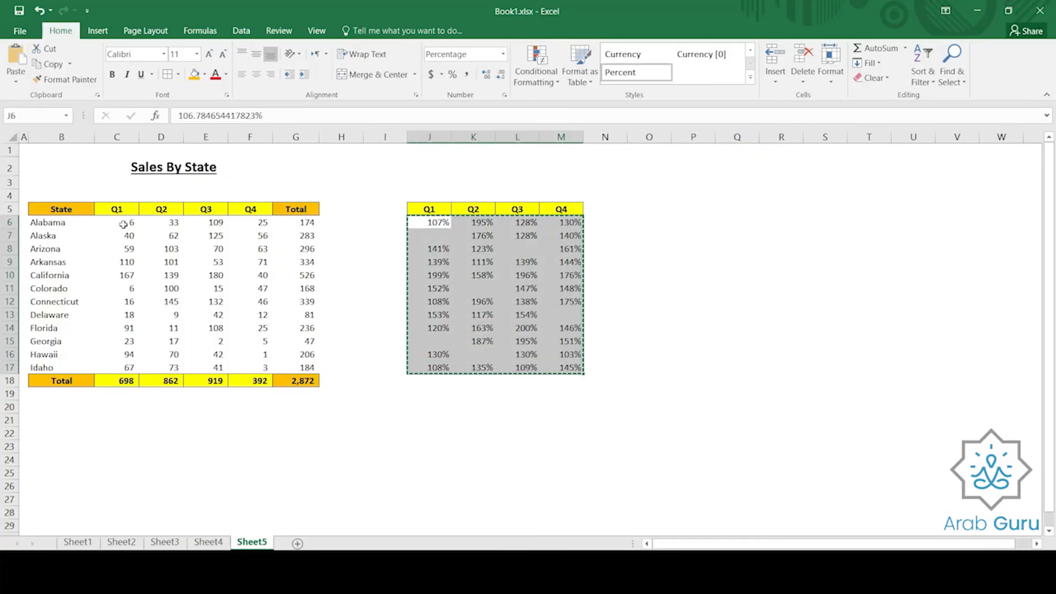
# - Try multiplying the sales in C6:F17 by the copied percentages as values without skipping blanks, and undo the paste
pyautogui.moveTo(124, 223); pyautogui.dragTo(263, 367)
pyautogui.rightClick(221, 320)
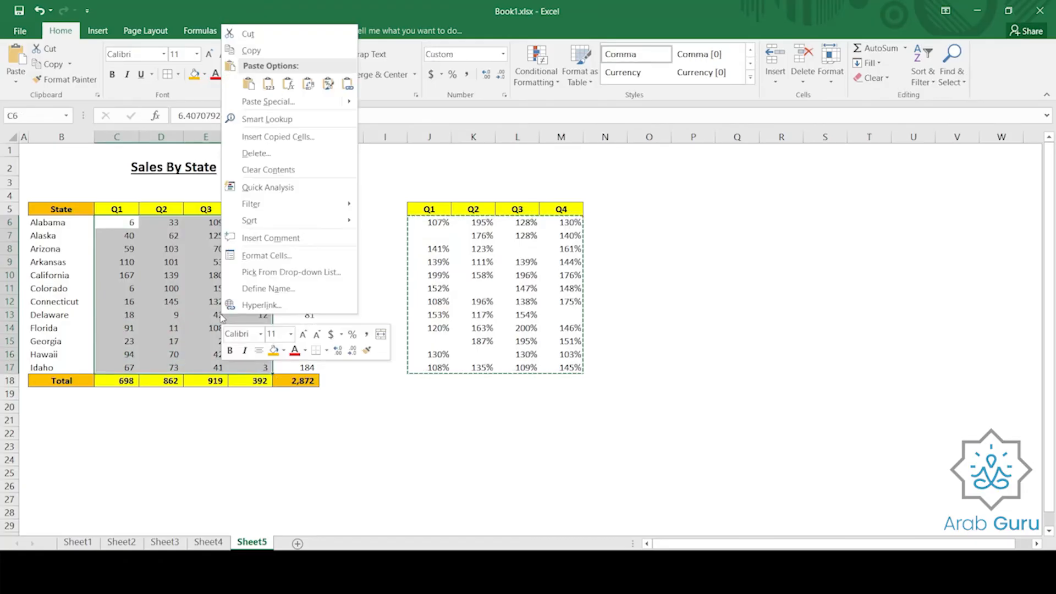
pyautogui.click(269, 101)
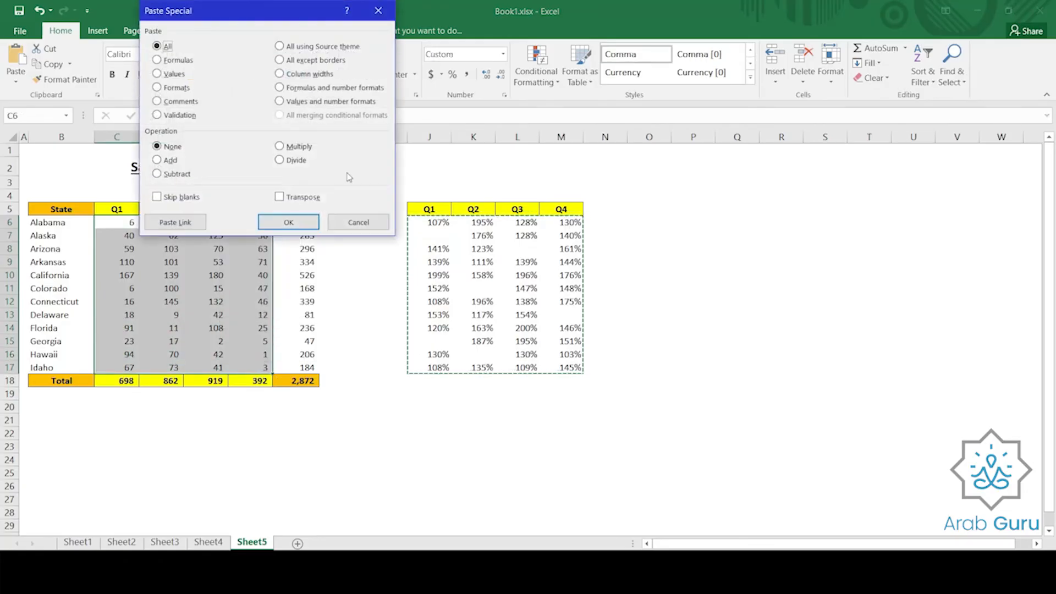
pyautogui.moveTo(259, 21); pyautogui.dragTo(603, 51)
pyautogui.click(477, 113)
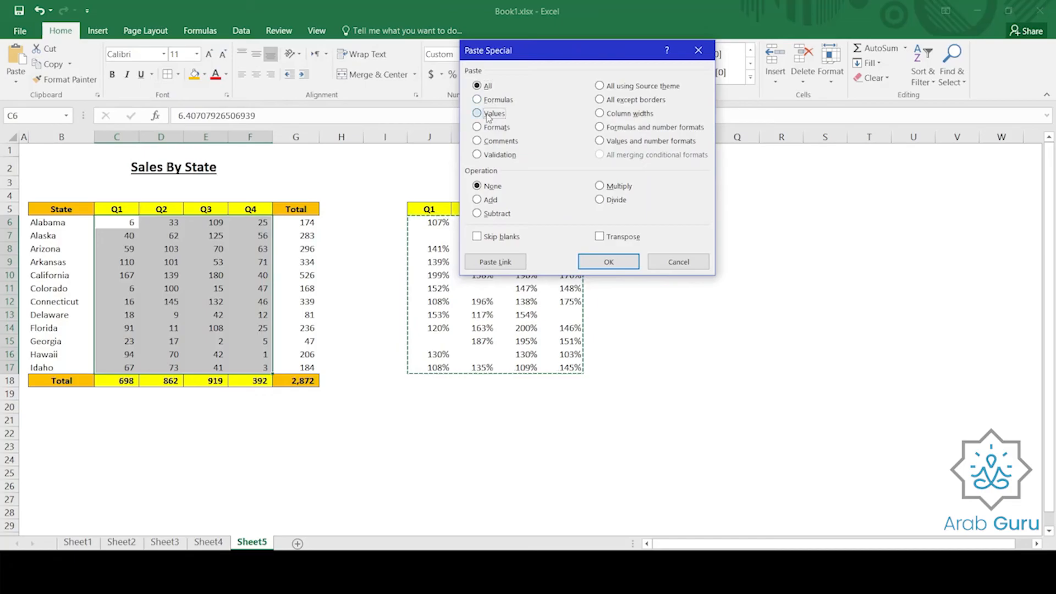
pyautogui.click(614, 190)
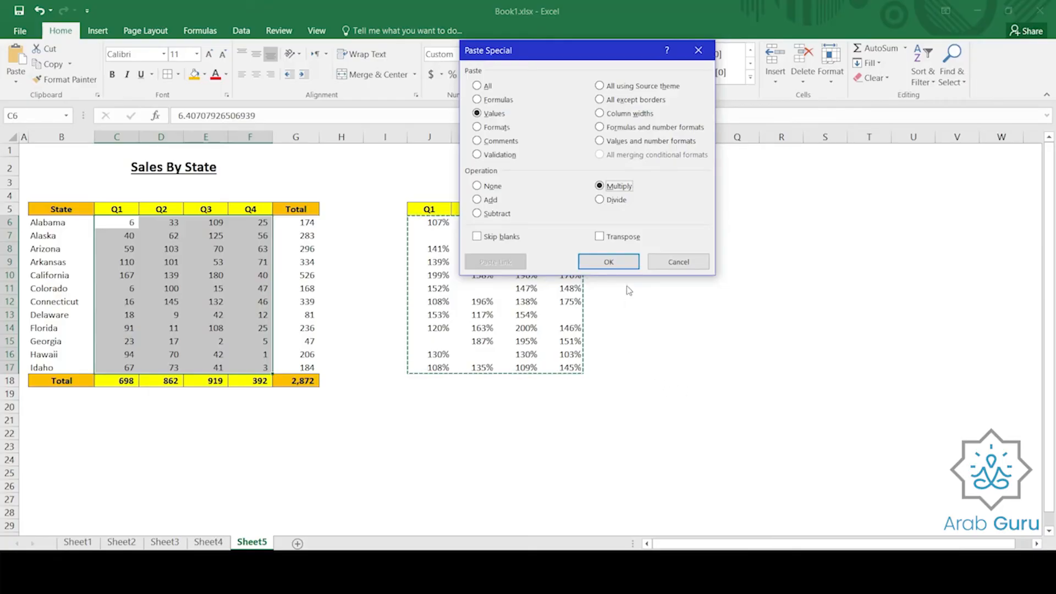
pyautogui.click(608, 262)
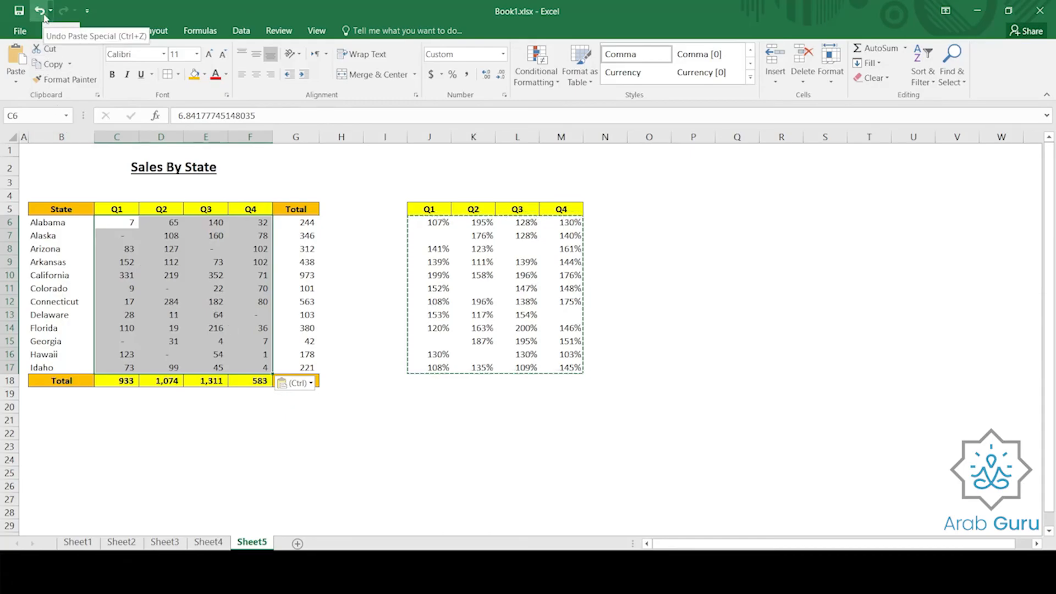
pyautogui.hotkey('ctrl', 'z')
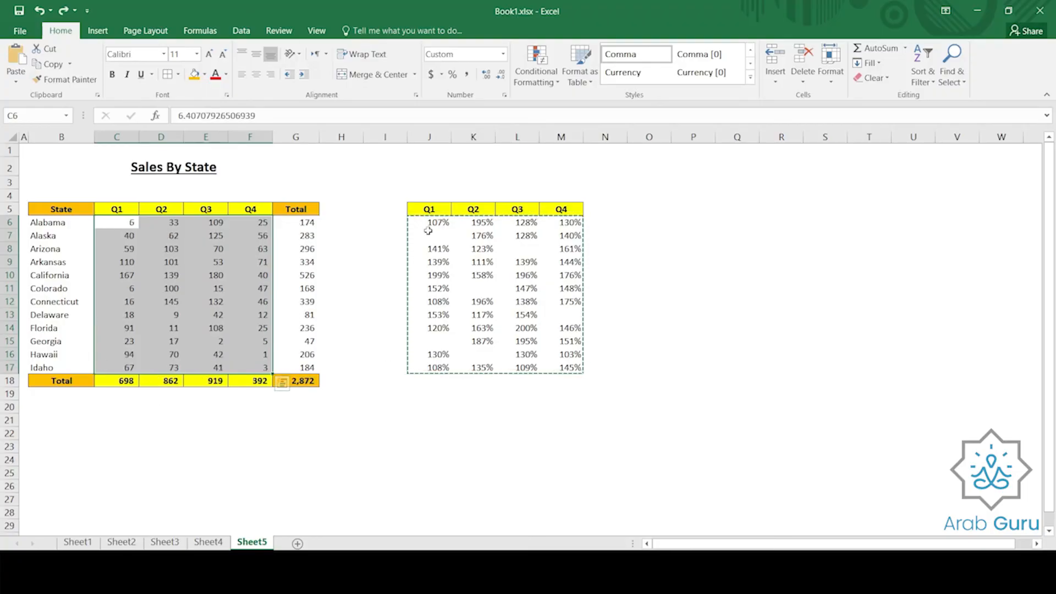
# - Compare the sales range C6:F17 with the copied percentage range, checking C6 and C7 against J6 and J7 and the blanks K11 and L8
pyautogui.moveTo(432, 223); pyautogui.dragTo(571, 369)
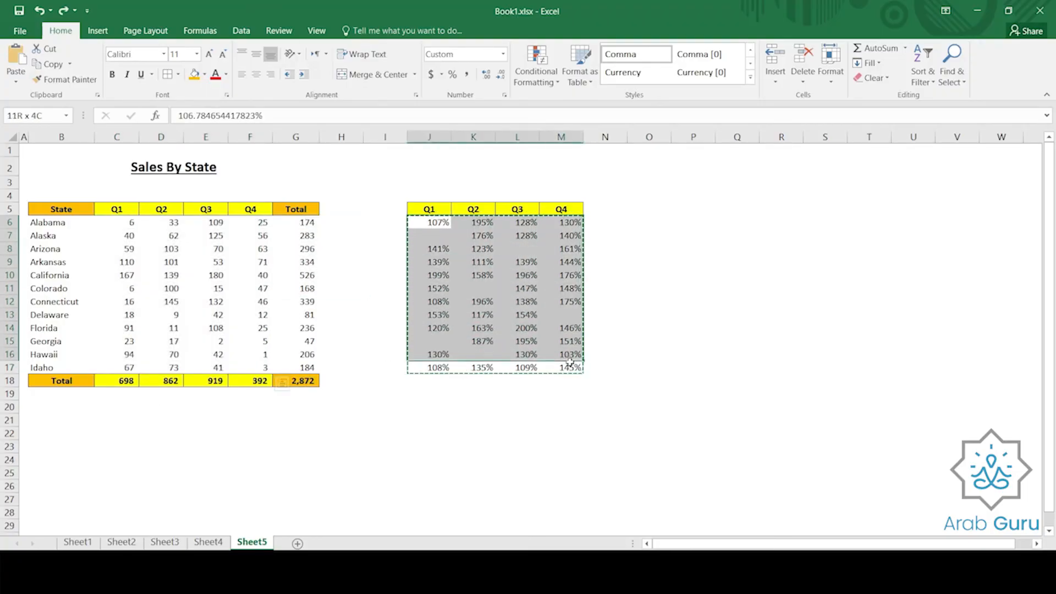
pyautogui.click(569, 436)
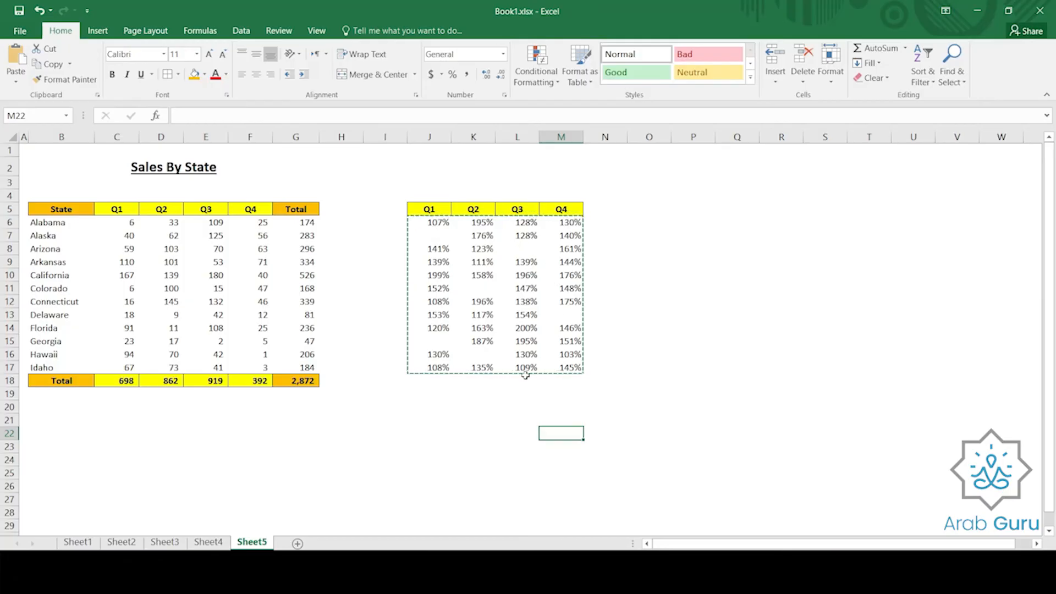
pyautogui.moveTo(128, 220); pyautogui.dragTo(261, 367)
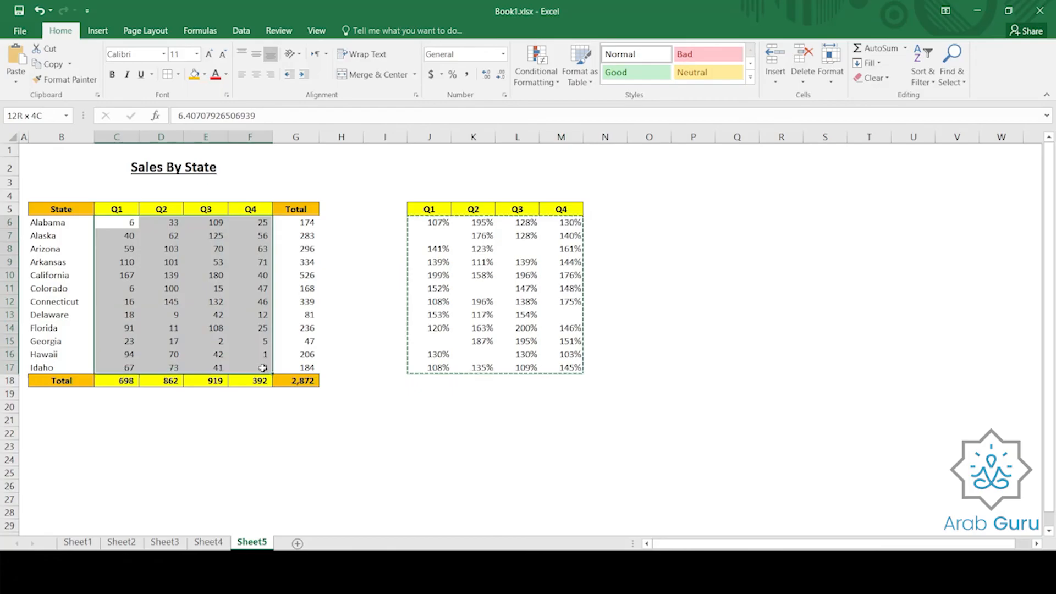
pyautogui.click(443, 223)
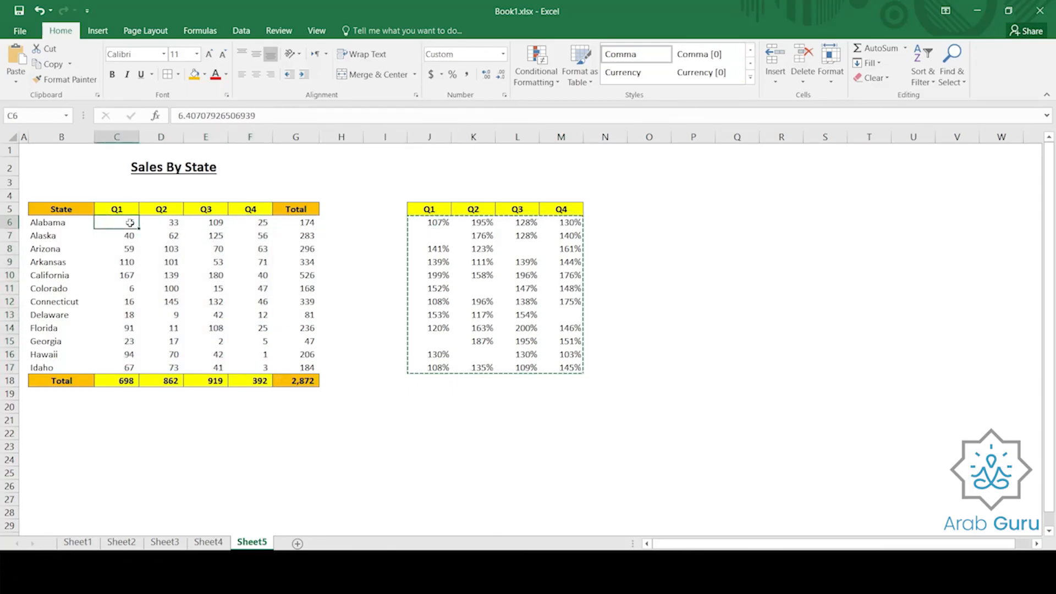
pyautogui.click(434, 222)
pyautogui.click(126, 224)
pyautogui.click(120, 236)
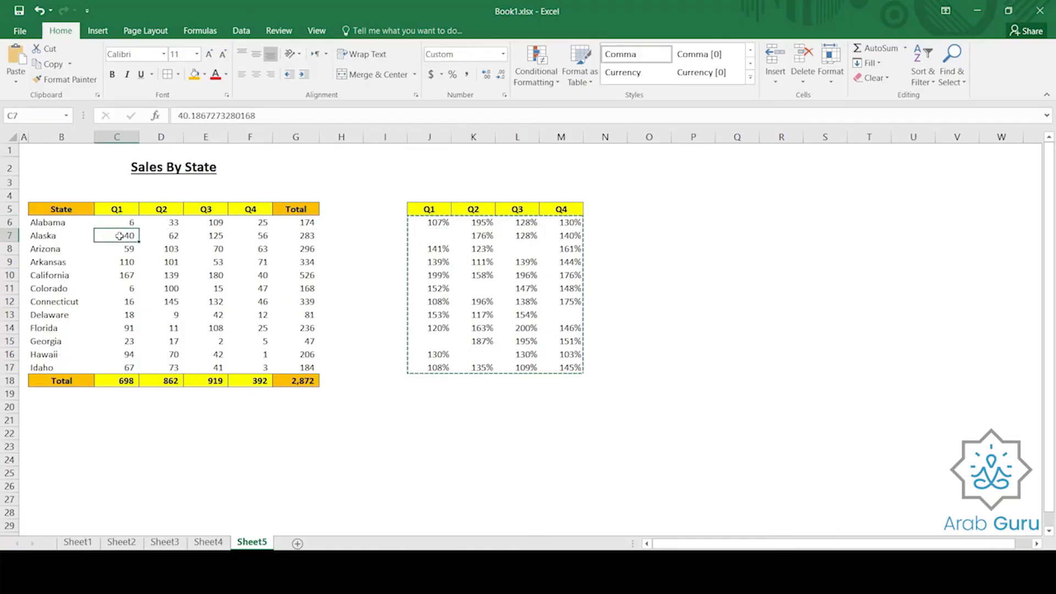
pyautogui.click(432, 235)
pyautogui.click(474, 289)
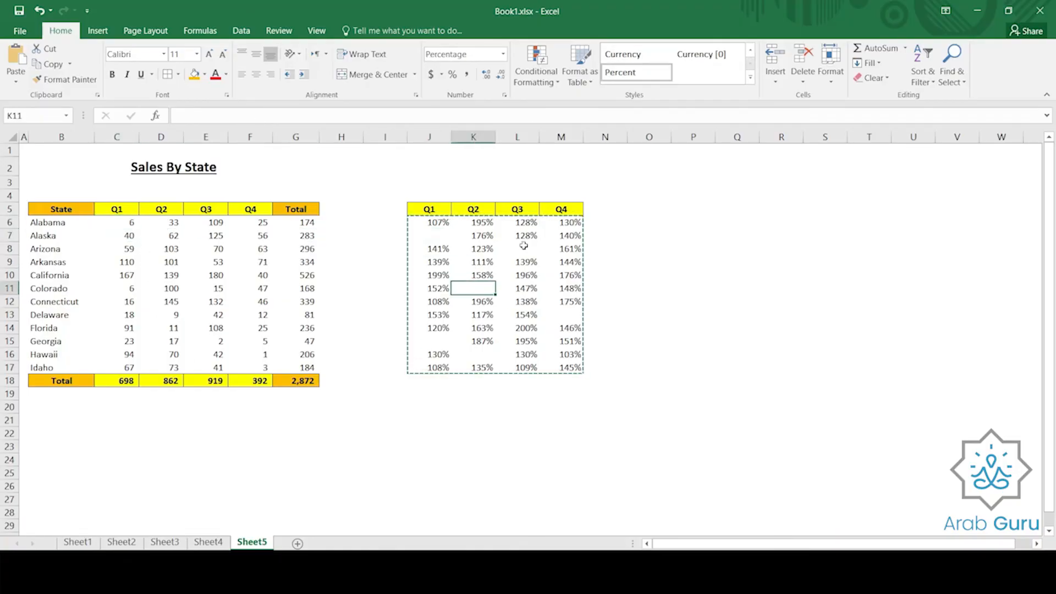
pyautogui.click(508, 248)
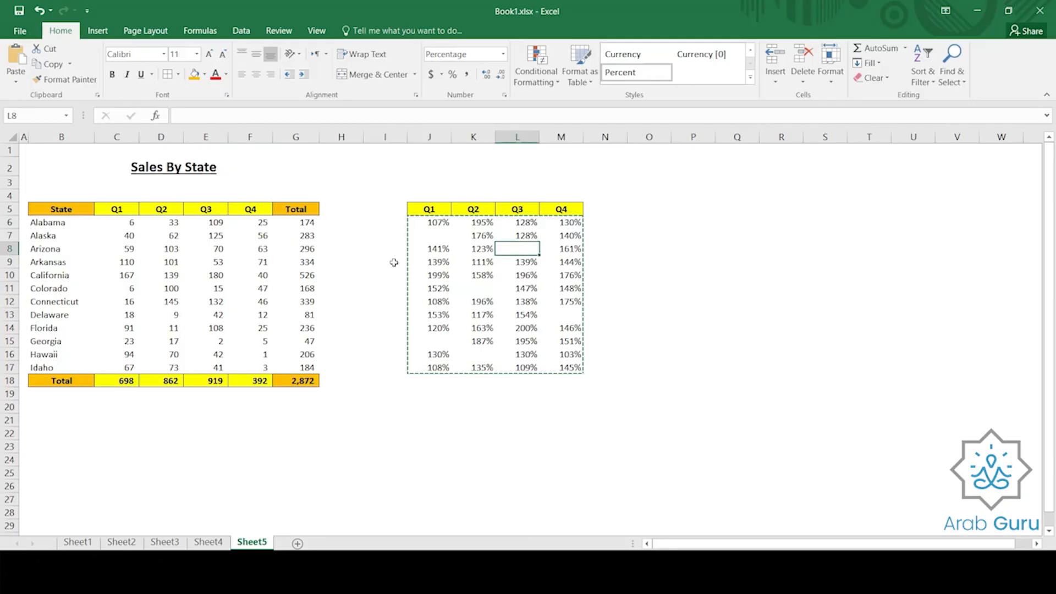
# - Multiply the sales starting at C6 by the copied percentages with Paste Special, using Values, Multiply and Skip blanks, and end copy mode
pyautogui.rightClick(127, 224)
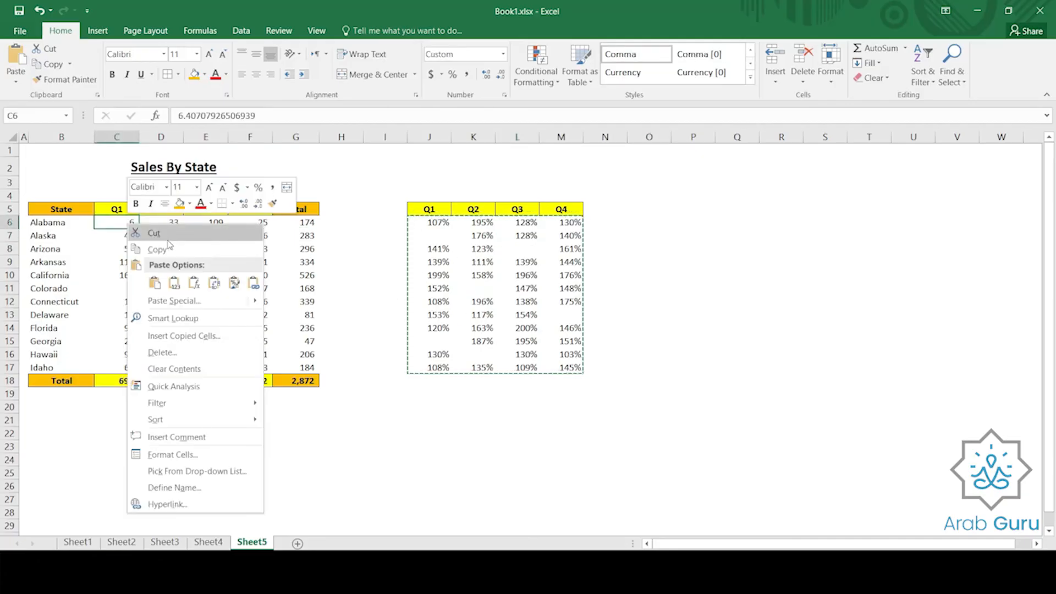
pyautogui.click(175, 299)
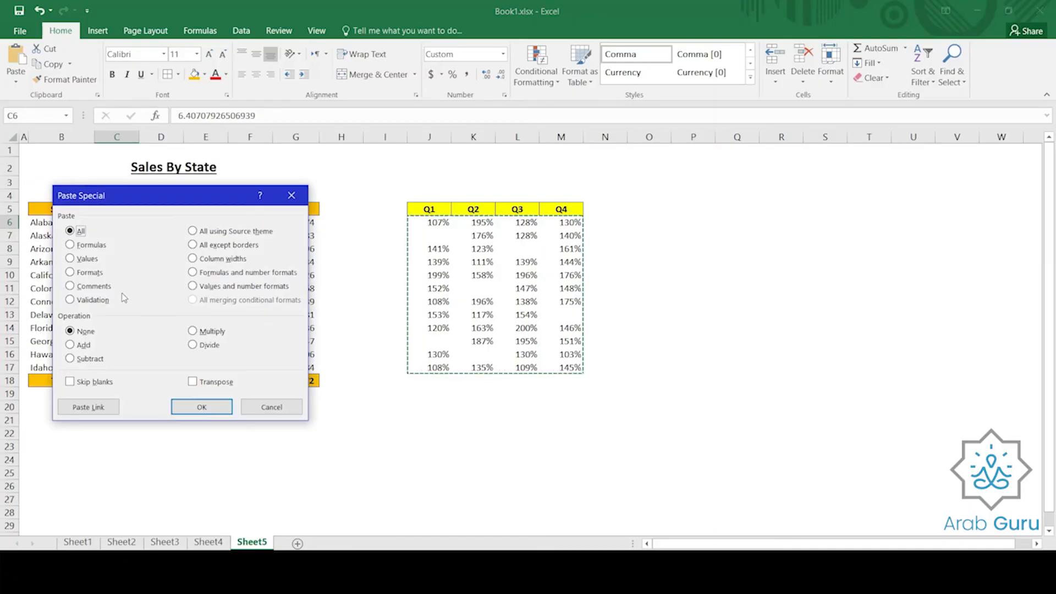
pyautogui.click(83, 259)
pyautogui.moveTo(220, 203); pyautogui.dragTo(666, 134)
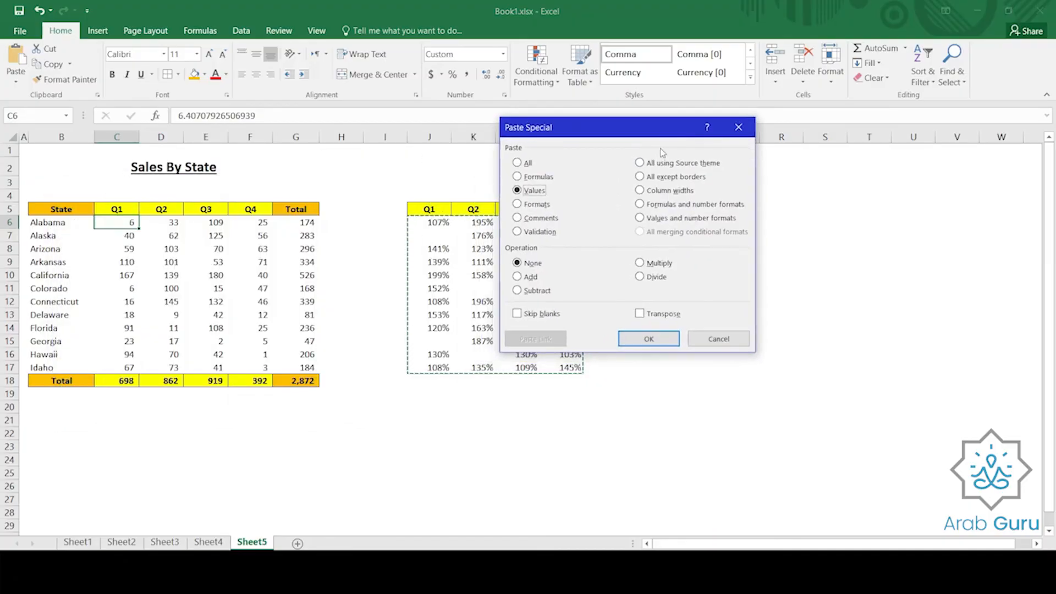
pyautogui.click(658, 263)
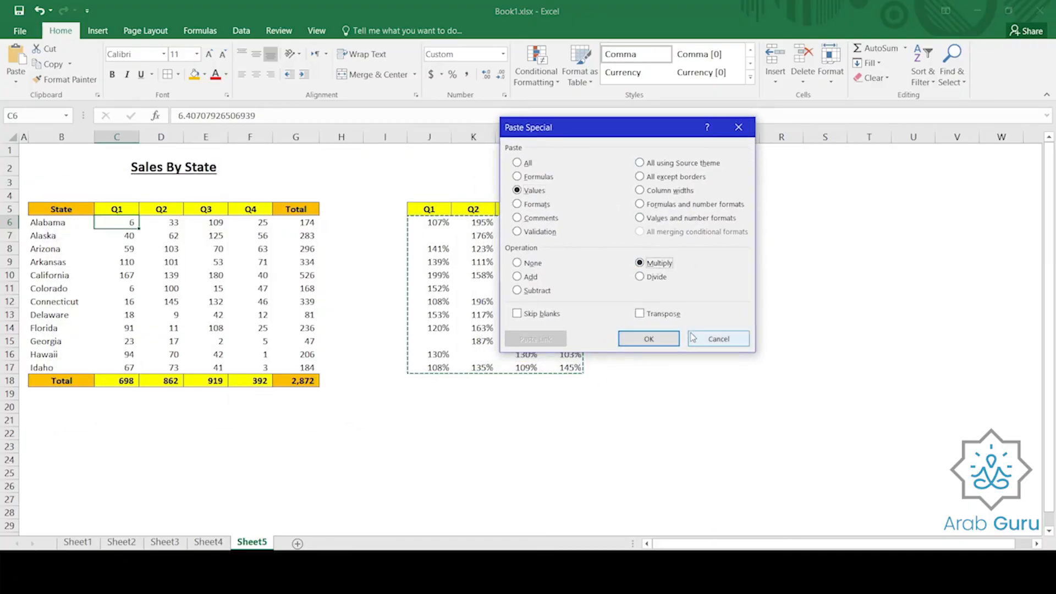
pyautogui.click(537, 314)
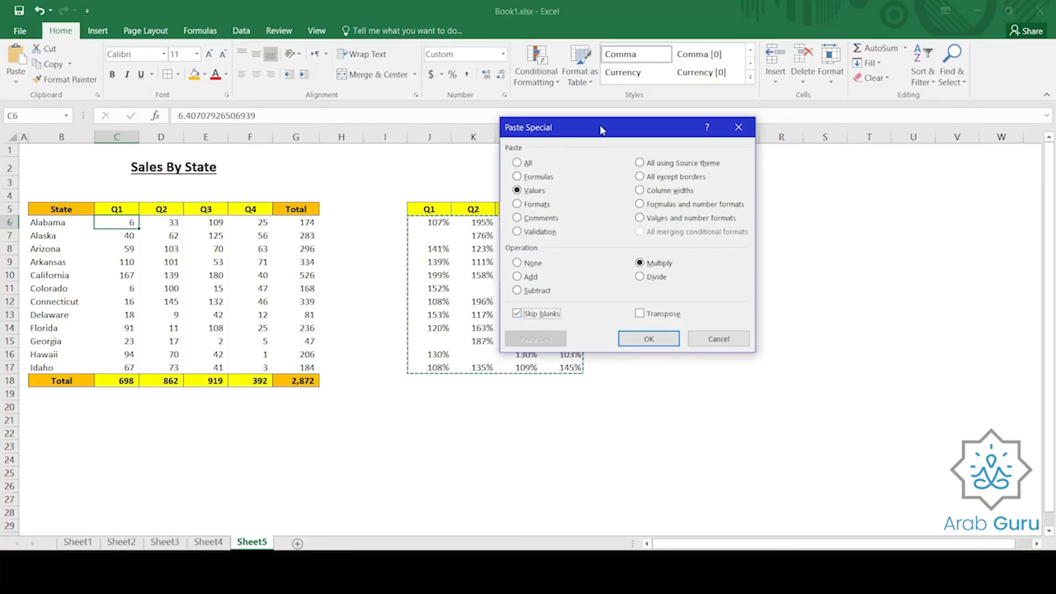
pyautogui.moveTo(601, 127); pyautogui.dragTo(791, 144)
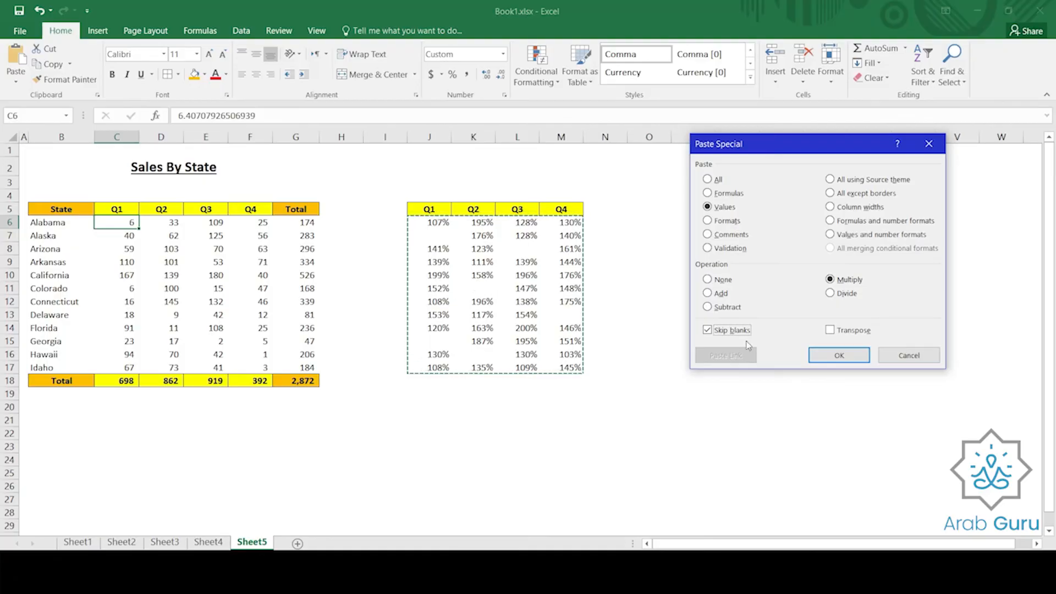
pyautogui.click(826, 358)
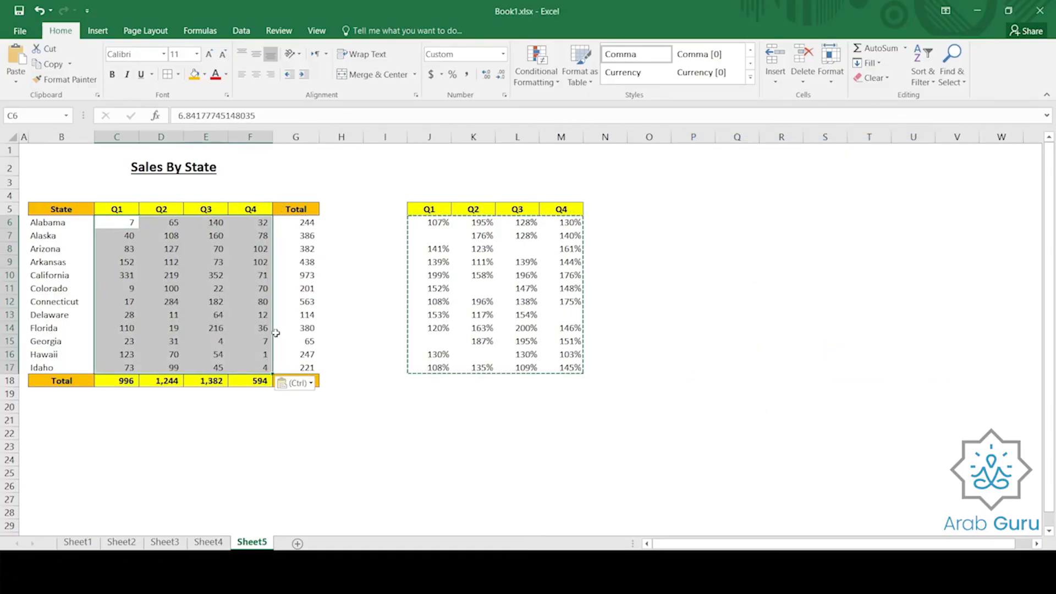
pyautogui.press('Escape')
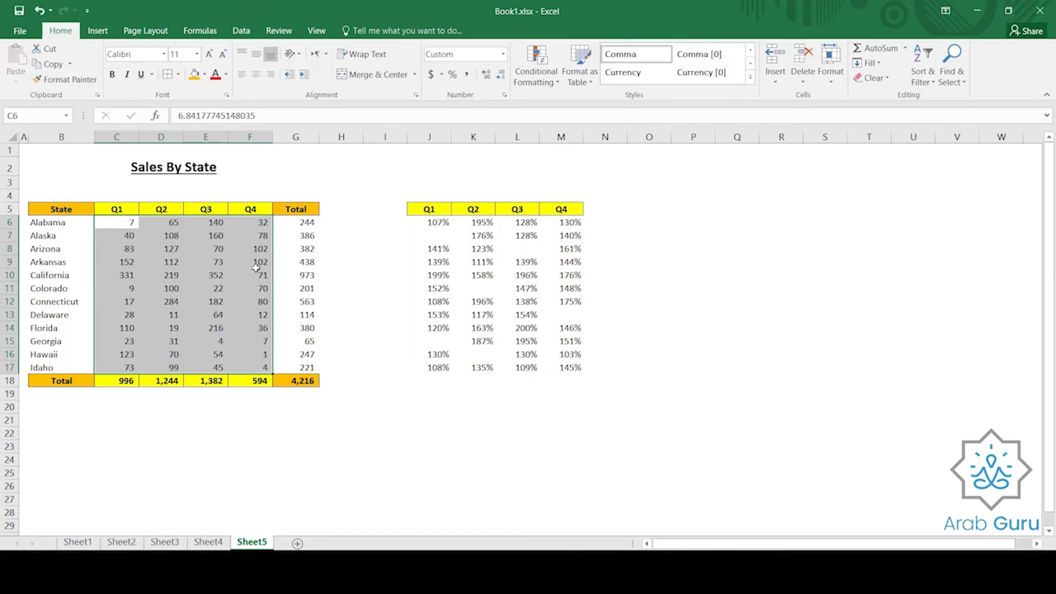
# - Check the blank percentage cells L8, K11, J15, K16 and M13, and the matching sales in C7 and D11
pyautogui.click(437, 247)
pyautogui.click(515, 249)
pyautogui.click(479, 287)
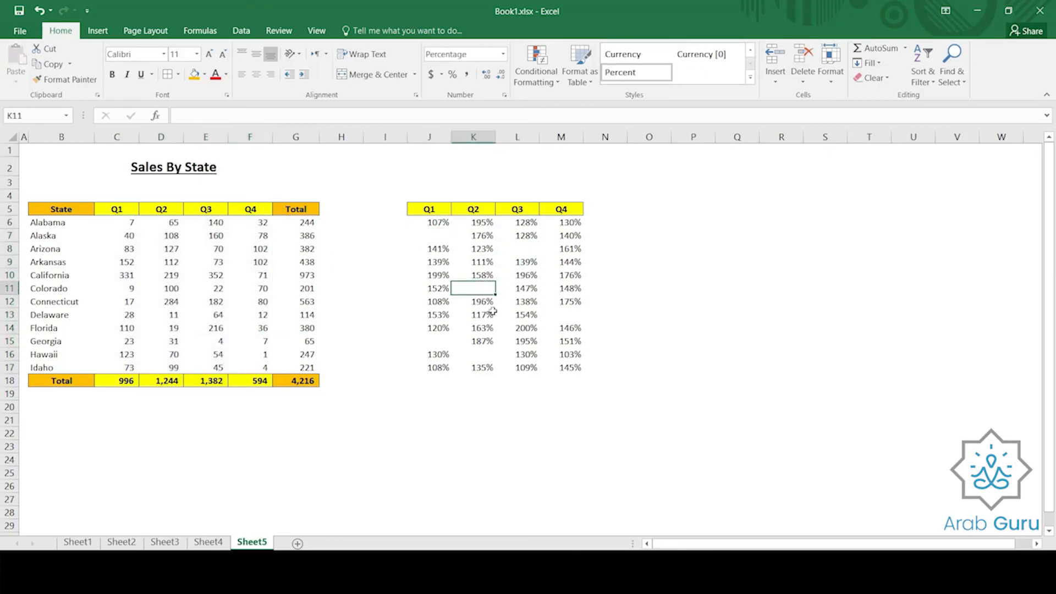
pyautogui.click(438, 342)
pyautogui.click(483, 356)
pyautogui.click(572, 315)
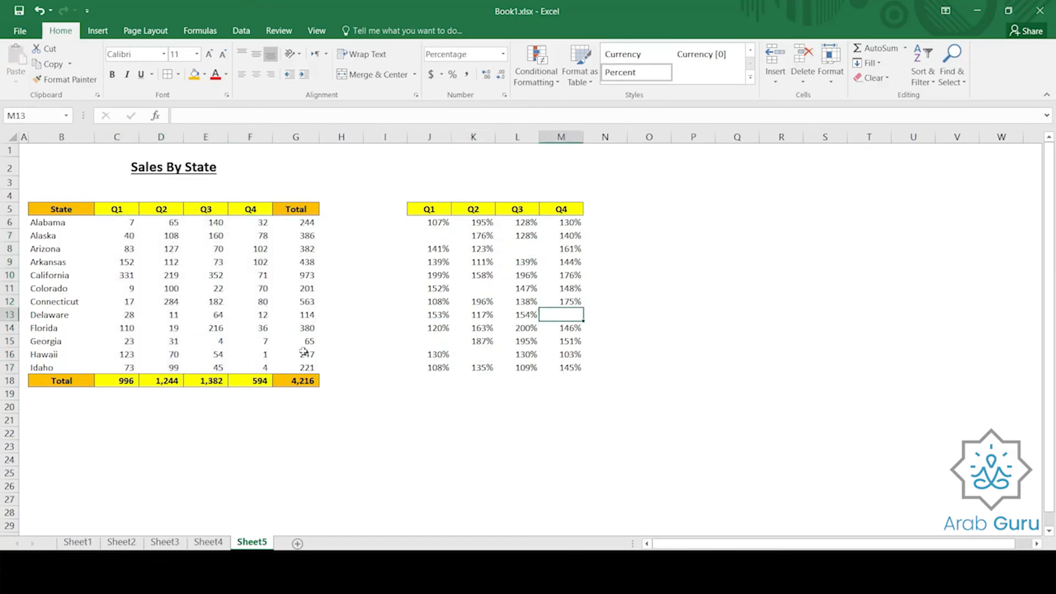
pyautogui.click(56, 236)
pyautogui.click(129, 232)
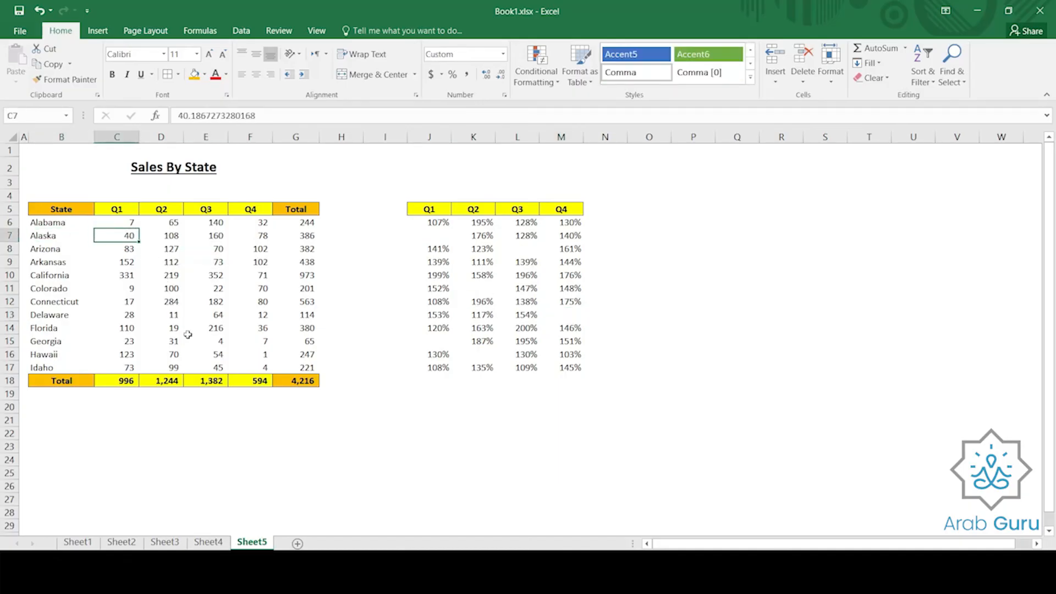
pyautogui.click(50, 293)
pyautogui.click(178, 294)
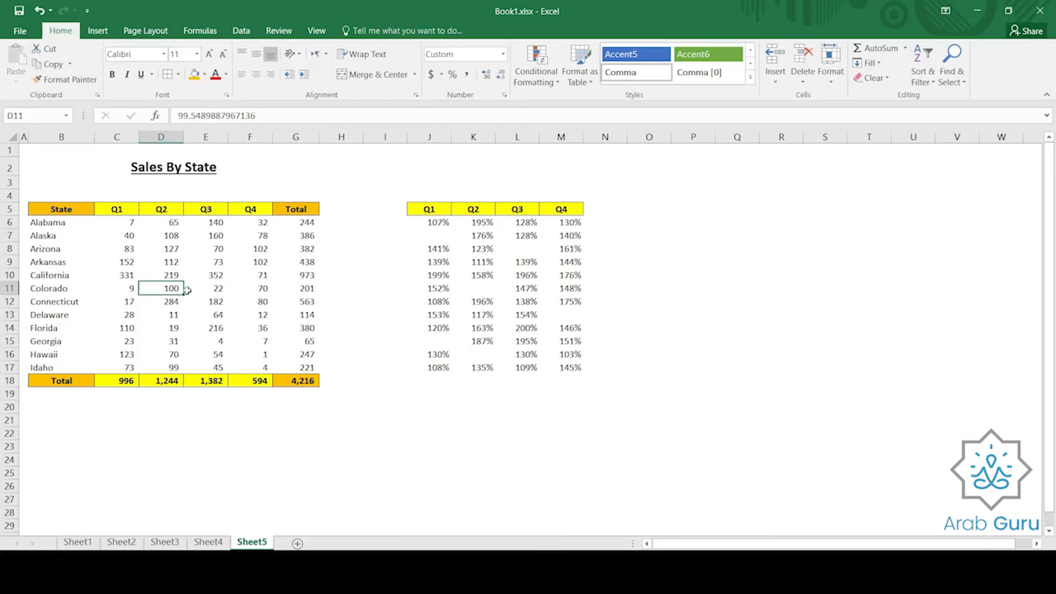
pyautogui.moveTo(421, 222); pyautogui.dragTo(572, 369)
pyautogui.rightClick(533, 349)
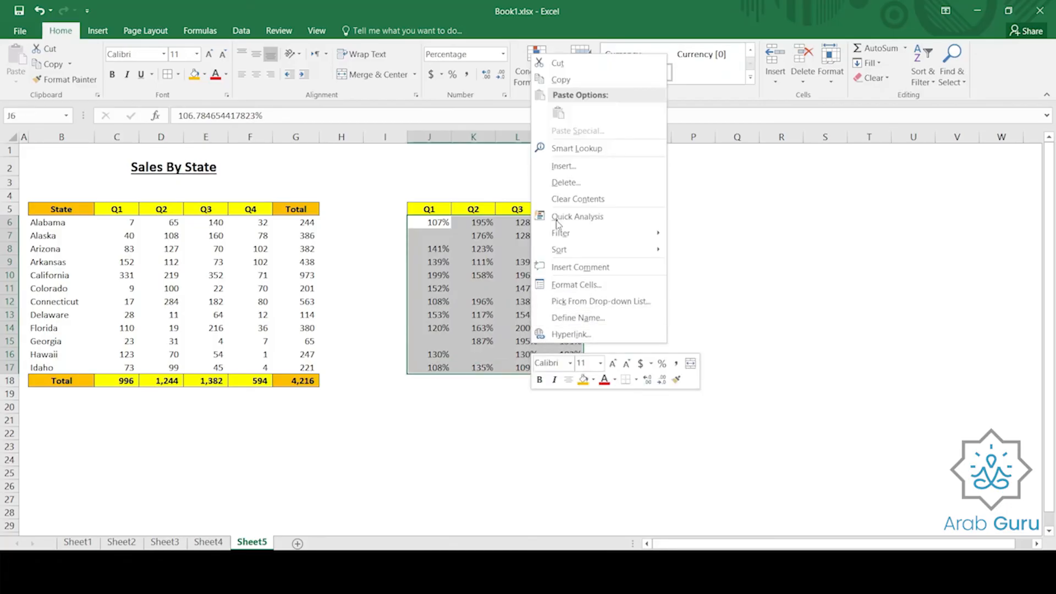
pyautogui.click(559, 80)
pyautogui.click(123, 223)
pyautogui.rightClick(120, 222)
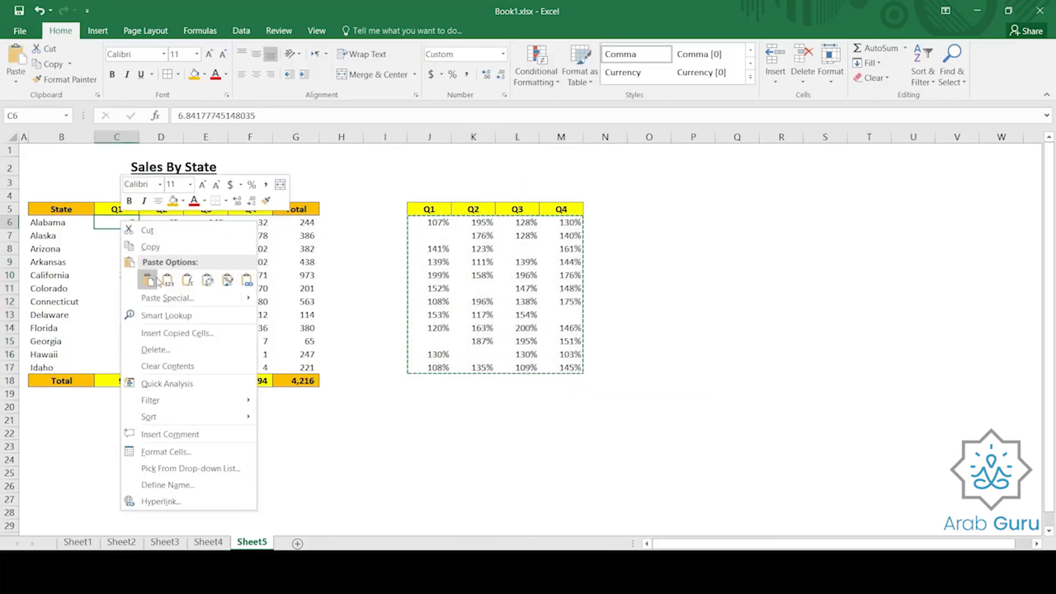
pyautogui.click(160, 295)
pyautogui.moveTo(193, 189); pyautogui.dragTo(691, 183)
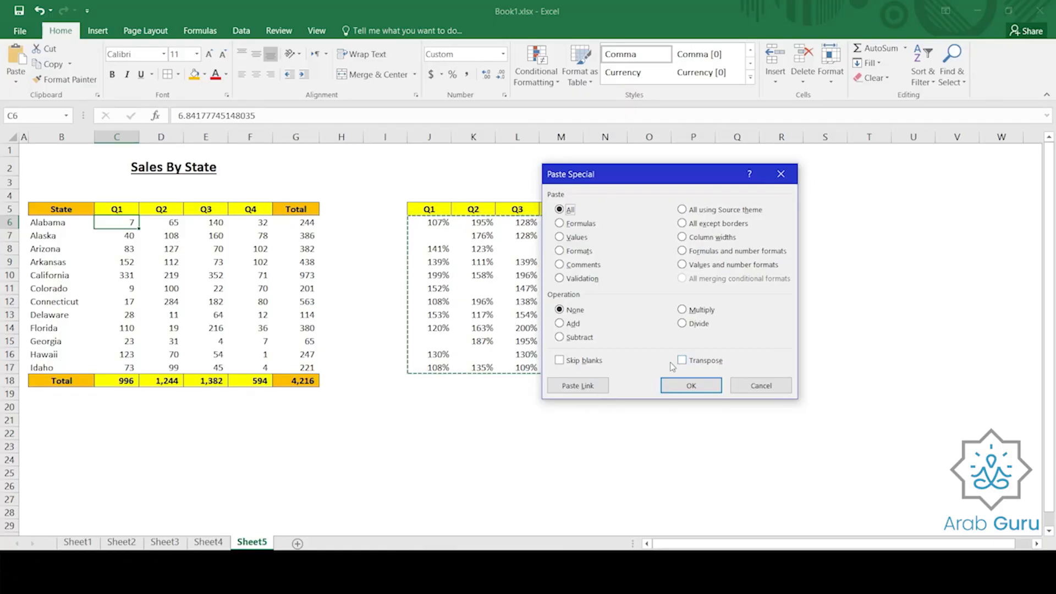
pyautogui.click(762, 386)
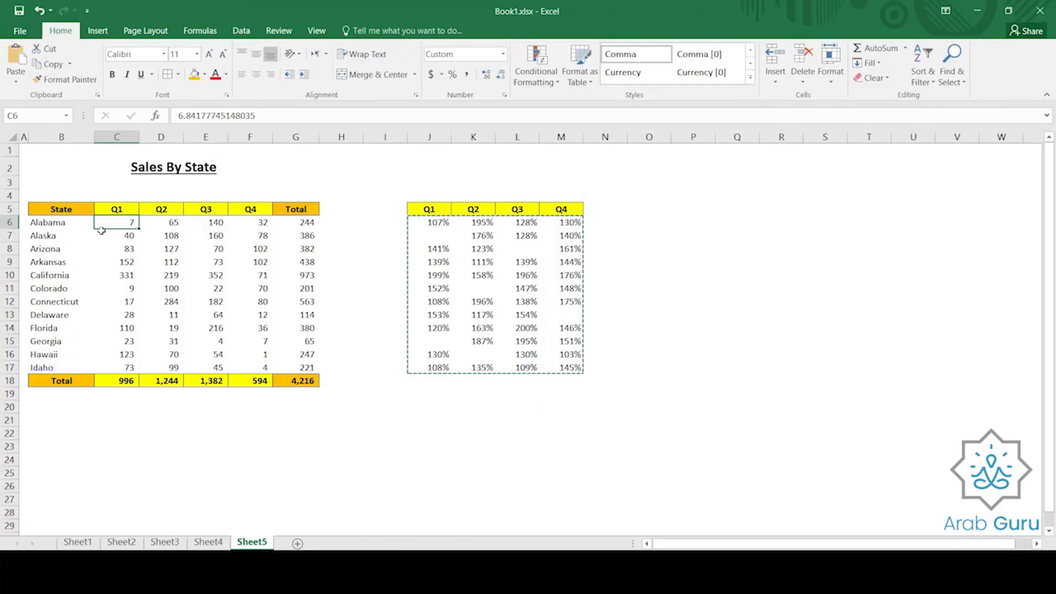
# - Copy the header row B5:G5 and paste it transposed into a column starting at O5
pyautogui.moveTo(61, 209); pyautogui.dragTo(292, 210)
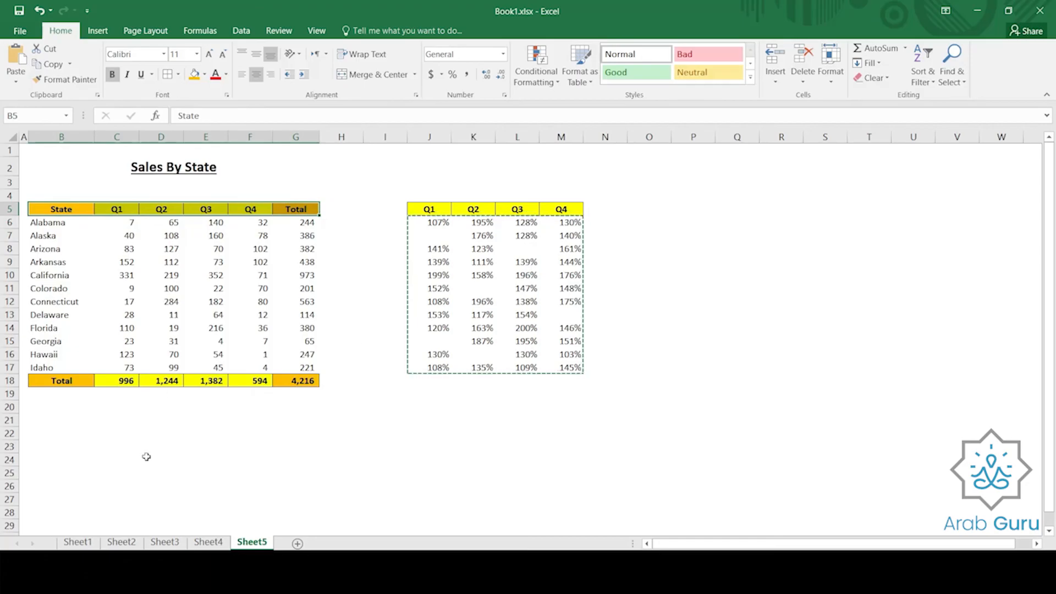
pyautogui.rightClick(59, 209)
pyautogui.press('Escape')
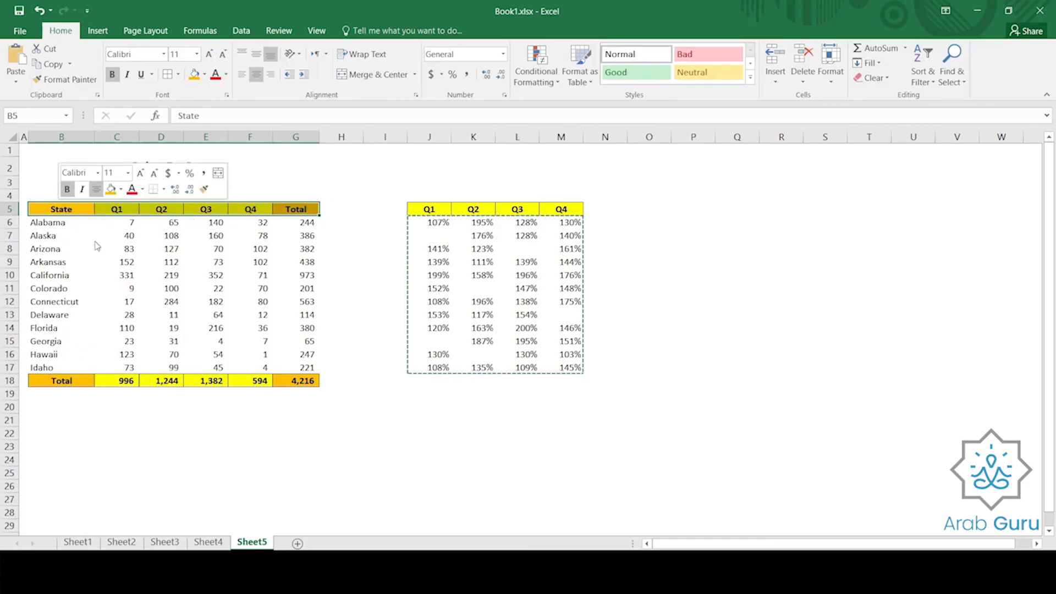
pyautogui.hotkey('ctrl', 'c')
pyautogui.click(652, 208)
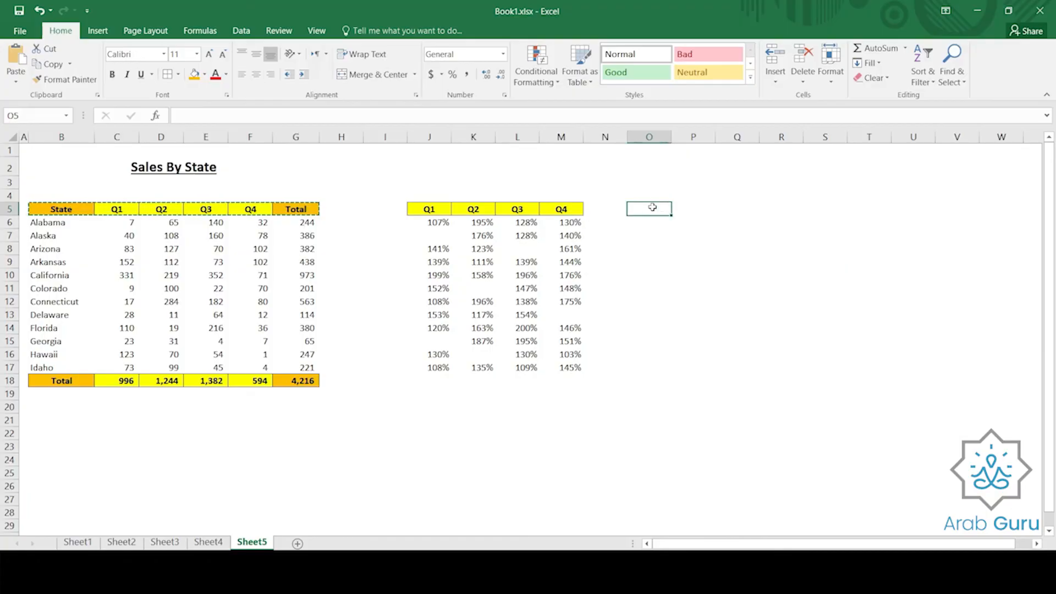
pyautogui.rightClick(652, 207)
pyautogui.click(704, 290)
pyautogui.click(751, 371)
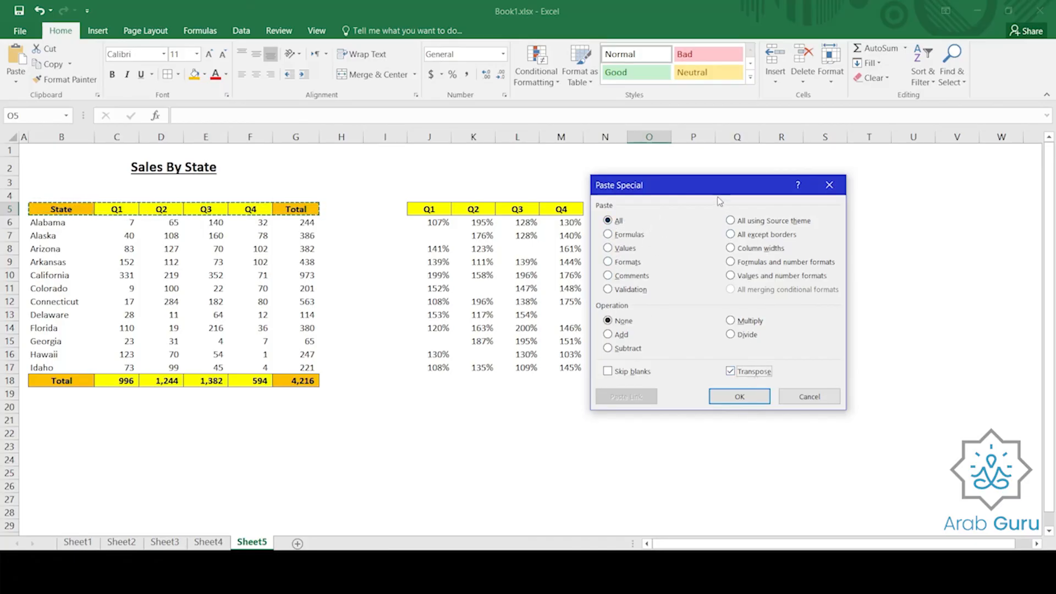
pyautogui.moveTo(718, 187); pyautogui.dragTo(458, 248)
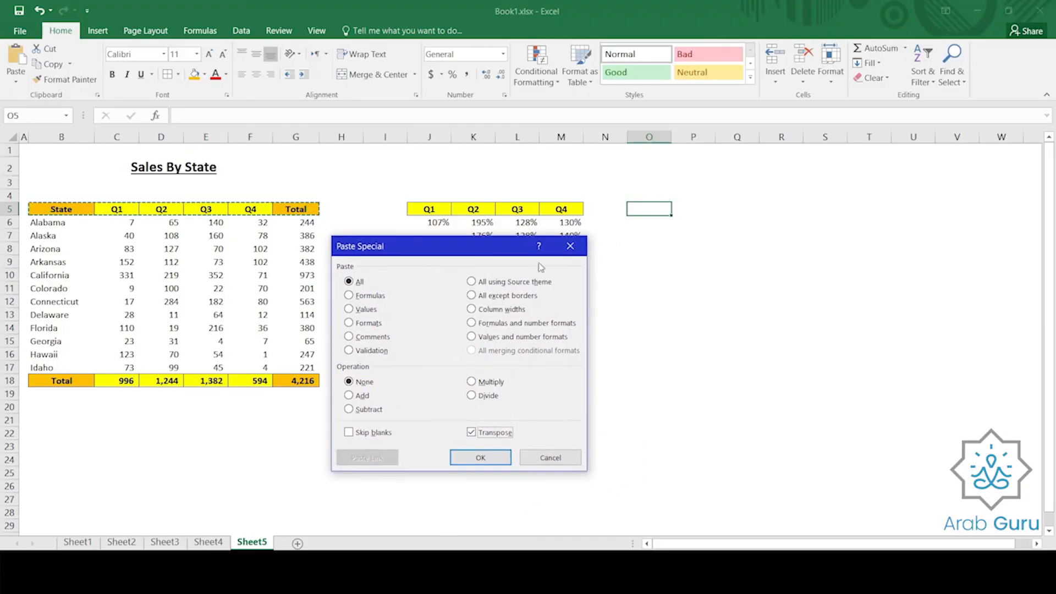
pyautogui.click(481, 460)
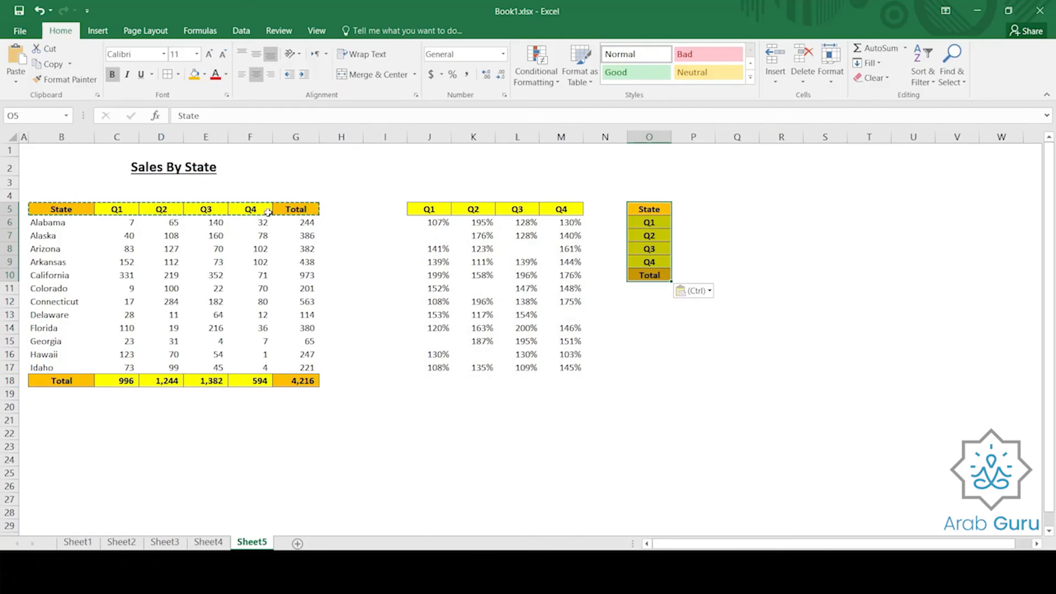
pyautogui.moveTo(649, 209); pyautogui.dragTo(659, 274)
pyautogui.click(663, 344)
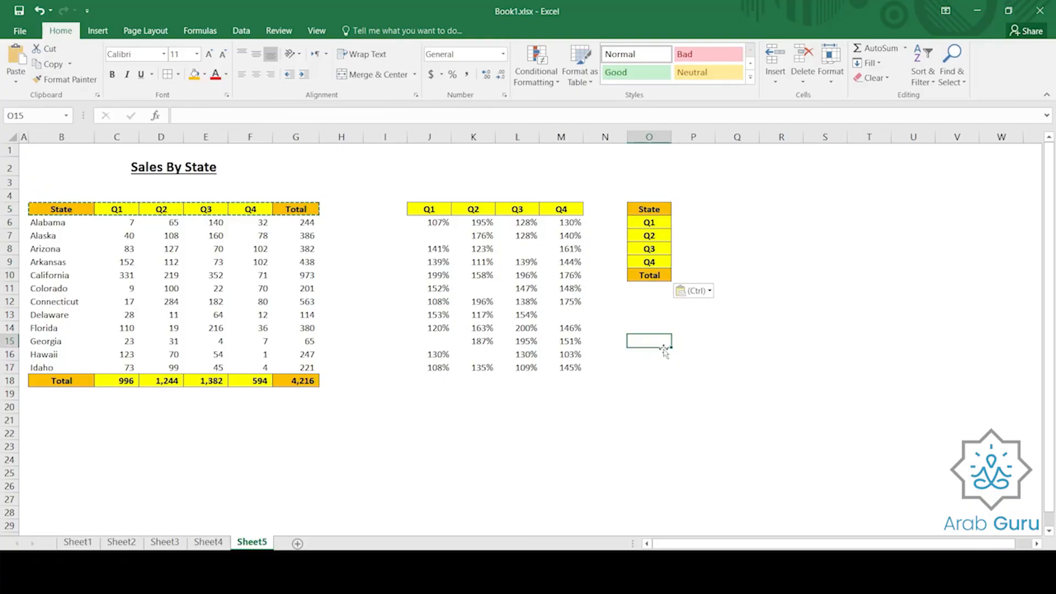